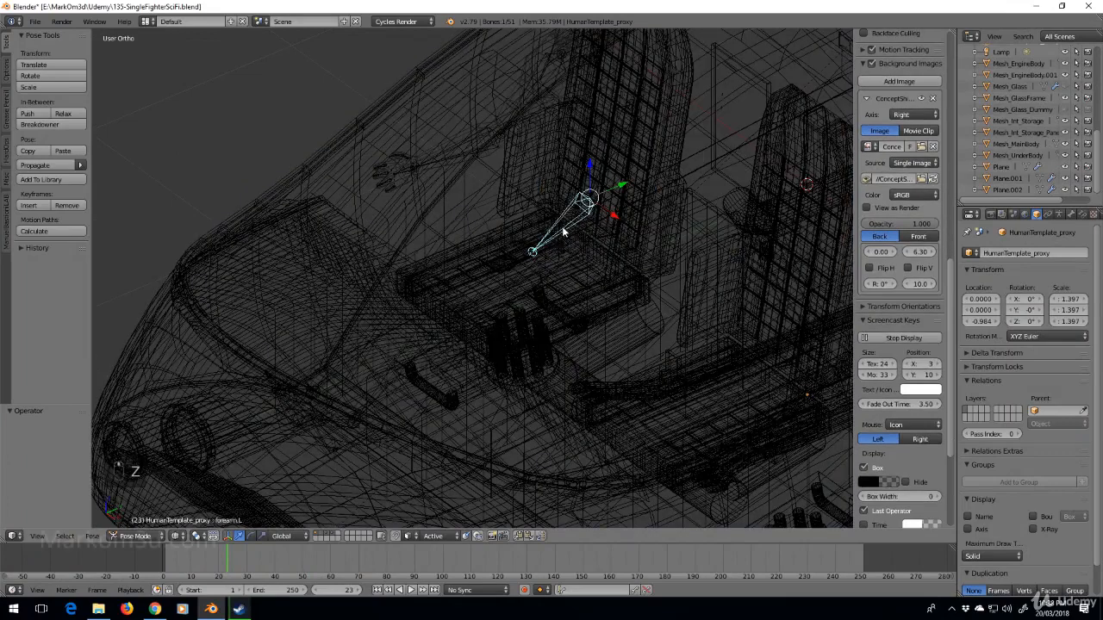
Rotate the seated figure's left forearm bone inward by about 19° as seen from above
right_click(569, 231)
right_click(574, 226)
key(z)
key(KP_7)
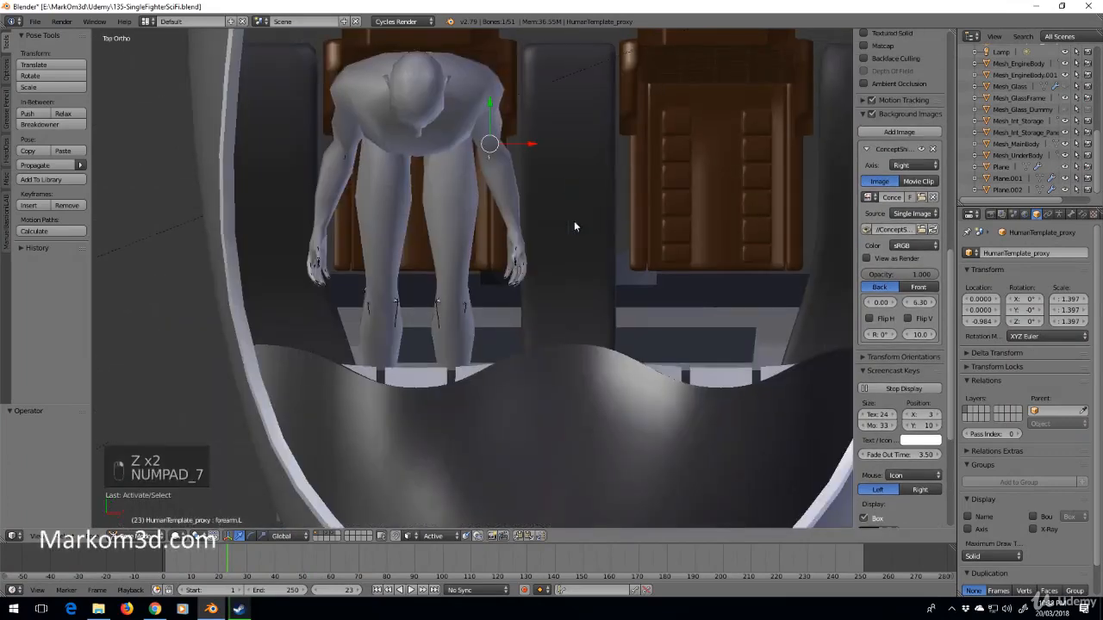
key(r)
key(r)
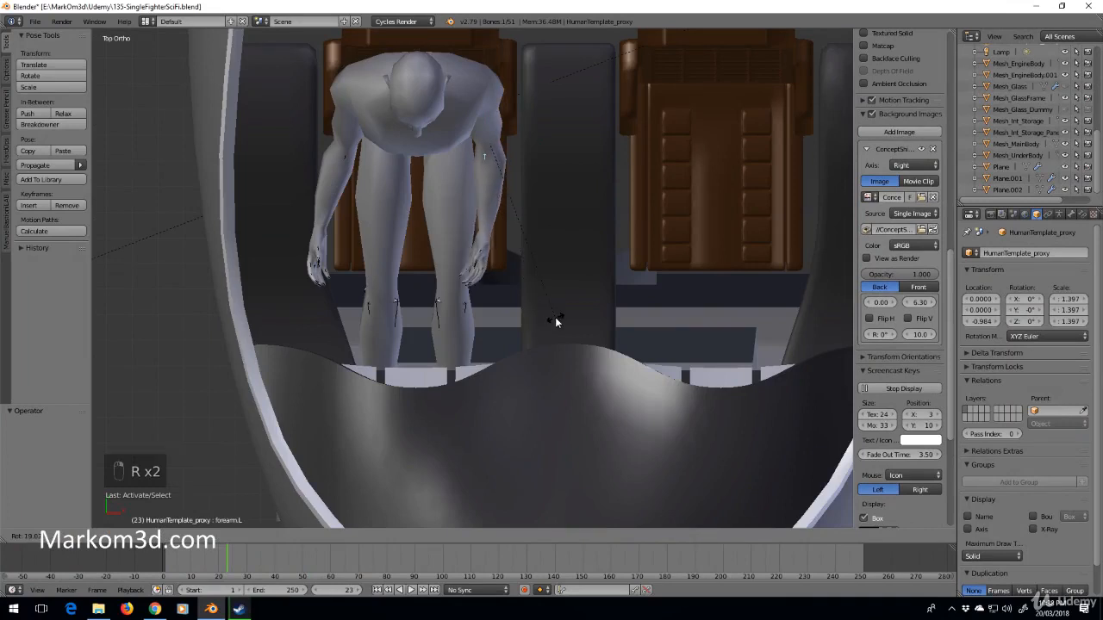
click(552, 320)
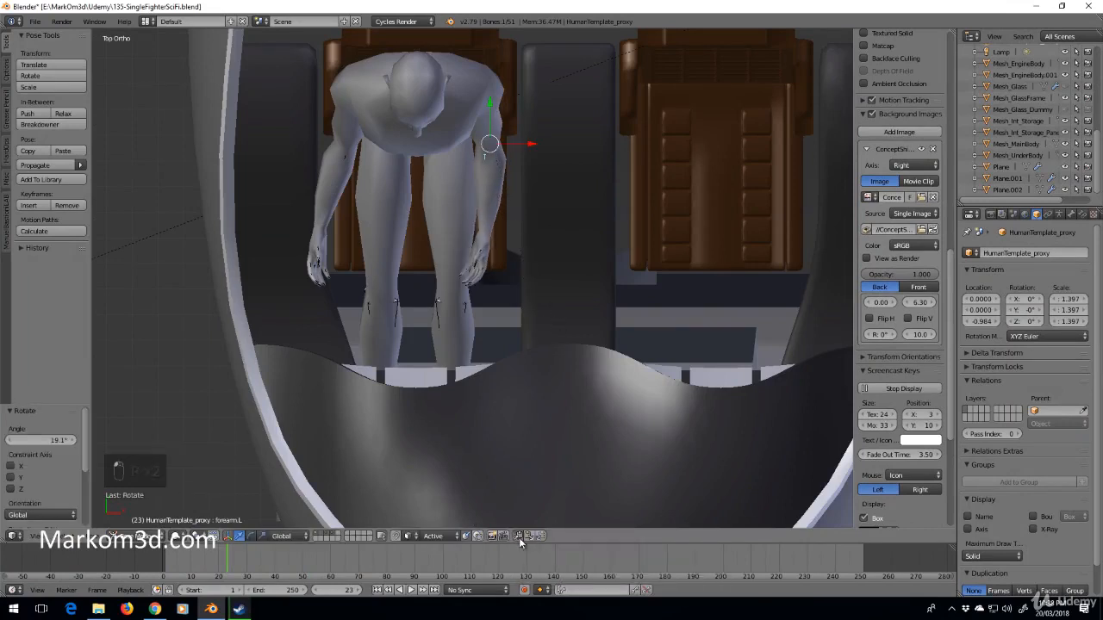
Copy the arm pose and paste it flipped on the X axis so the right forearm mirrors the left
click(519, 536)
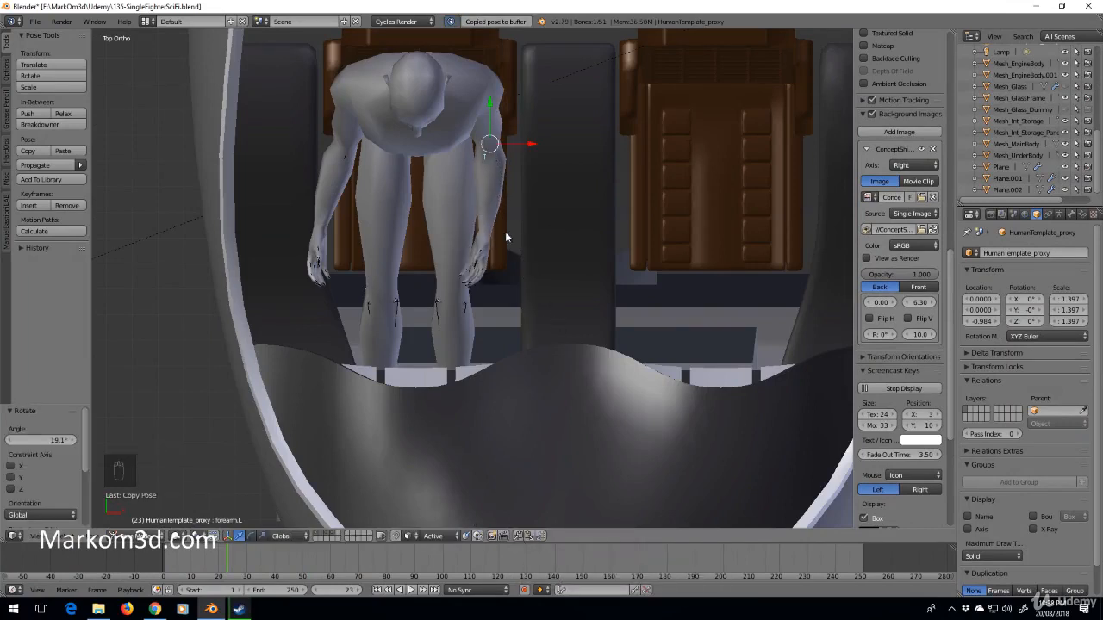
click(539, 536)
middle_drag(351, 199, 570, 290)
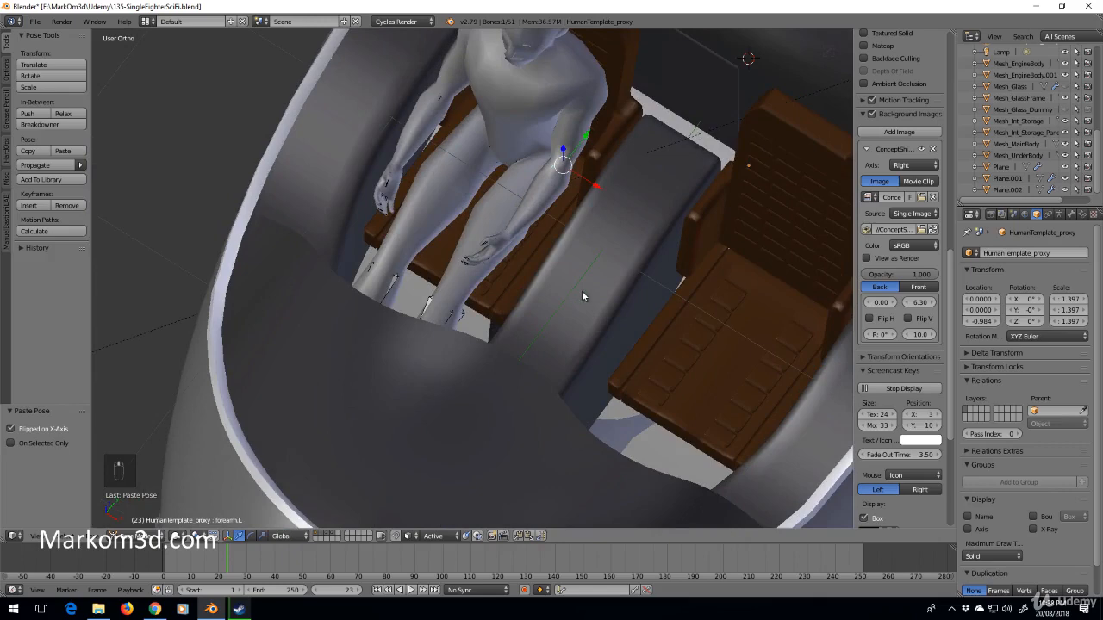
Rotate the left forearm about 6° further in top view, and mirror the updated pose to the right arm
key(KP_7)
key(r)
click(610, 299)
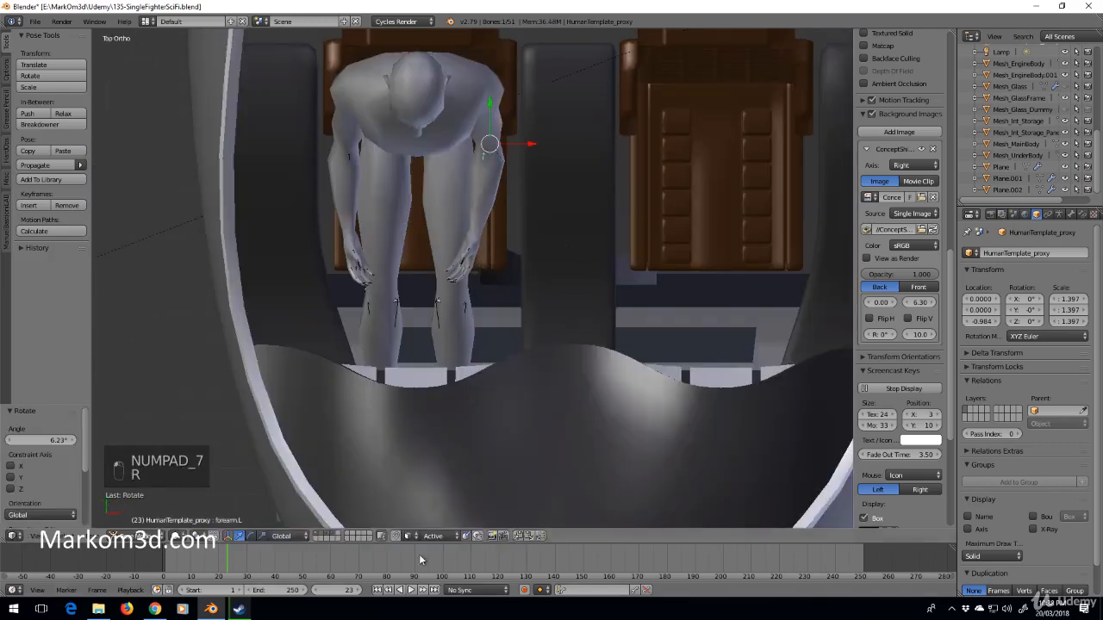
click(519, 536)
click(539, 536)
middle_drag(534, 500, 506, 293)
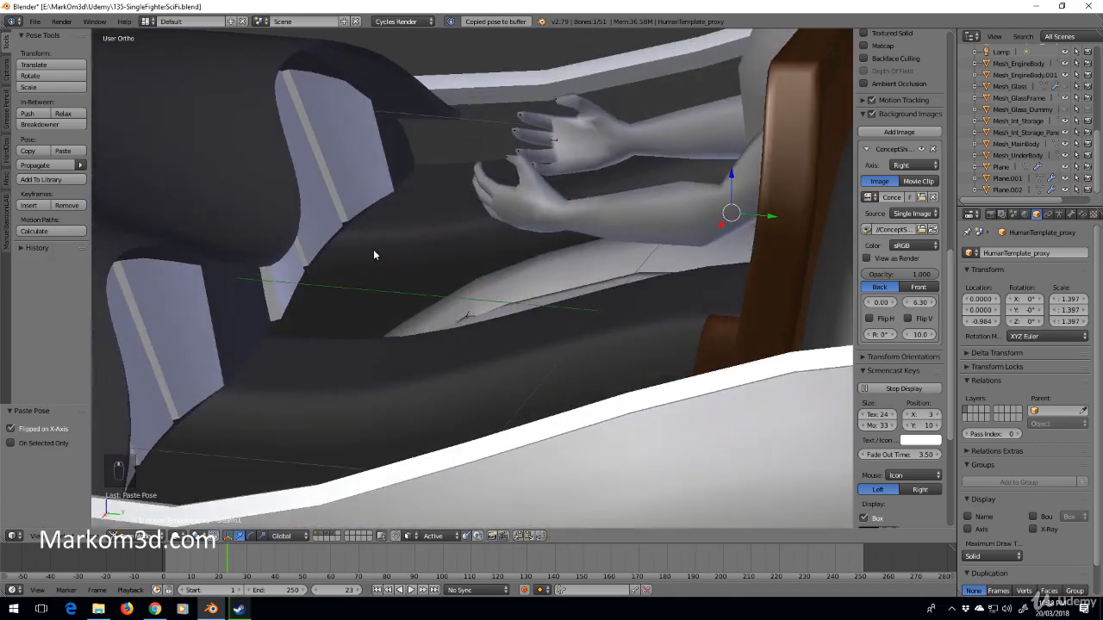
Shorten the middle panel of Plane.002 by moving its three lower end faces about 0.064 on Z and -0.025 on Y
middle_drag(374, 256, 439, 239)
scroll(427, 200, down, 3)
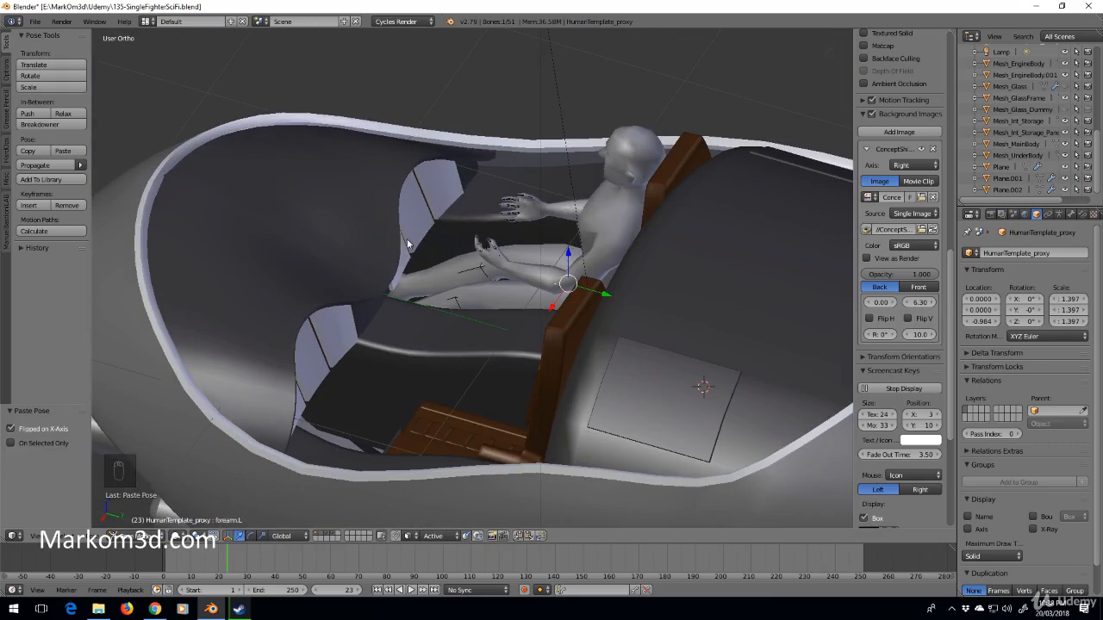
middle_drag(586, 205, 512, 215)
right_click(450, 208)
key(Tab)
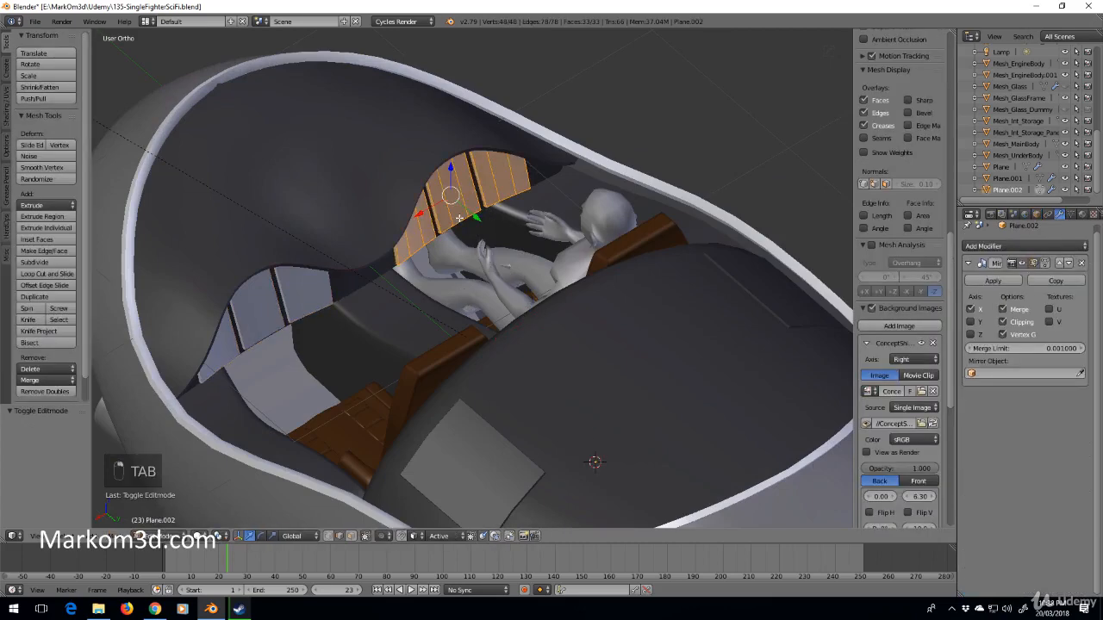
scroll(446, 204, up, 3)
middle_drag(416, 160, 381, 499)
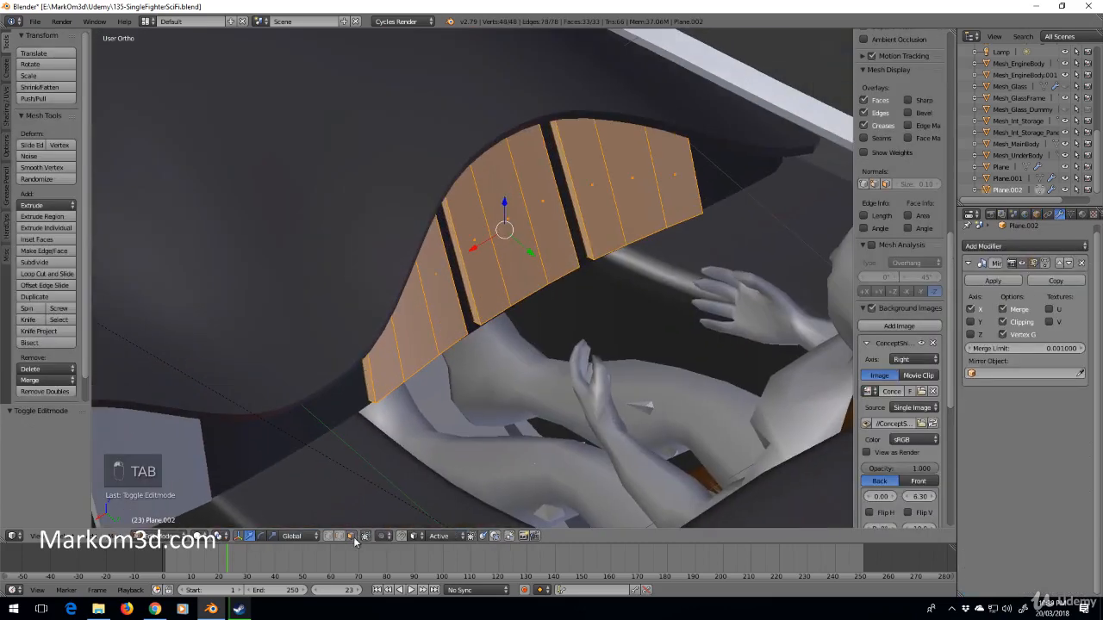
key(z)
right_click(487, 314)
shift+right_click(514, 293)
shift+right_click(548, 275)
key(z)
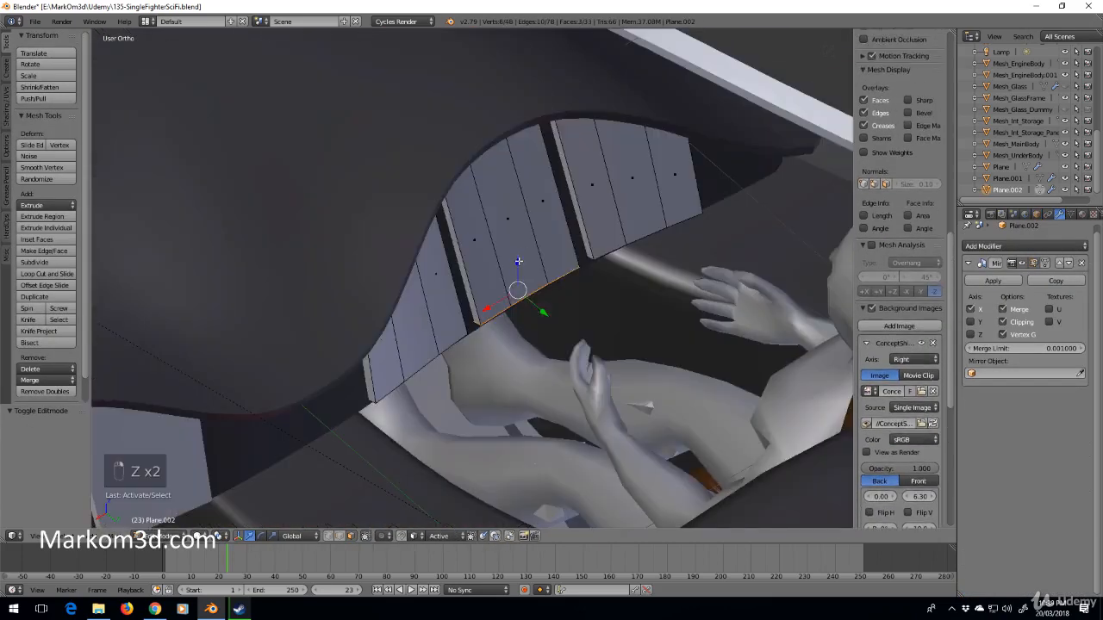
drag(518, 262, 512, 249)
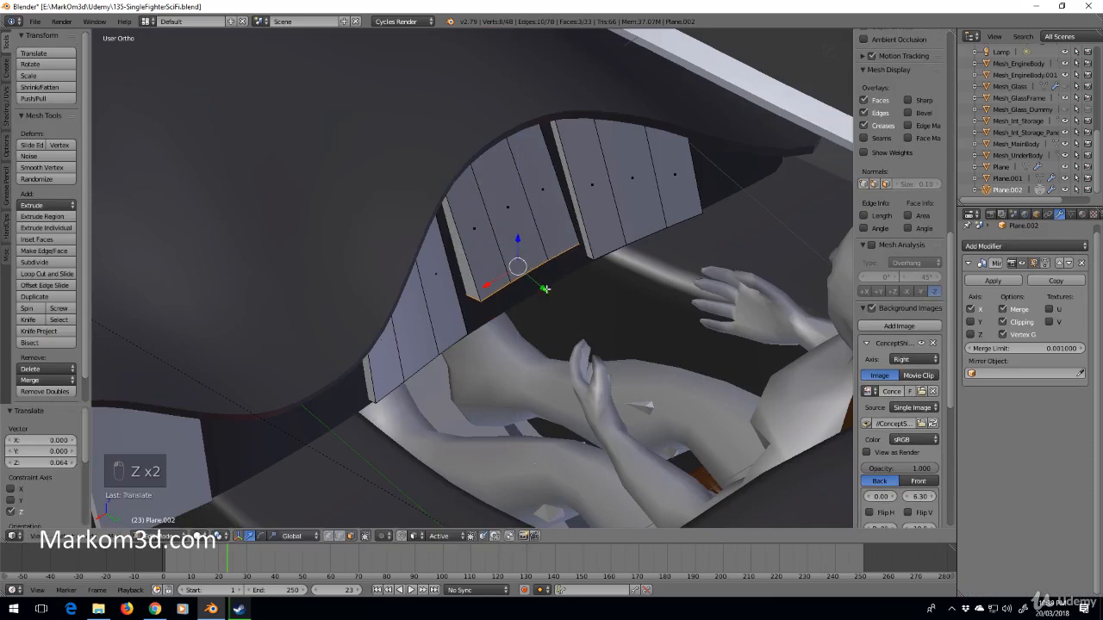
drag(544, 289, 533, 285)
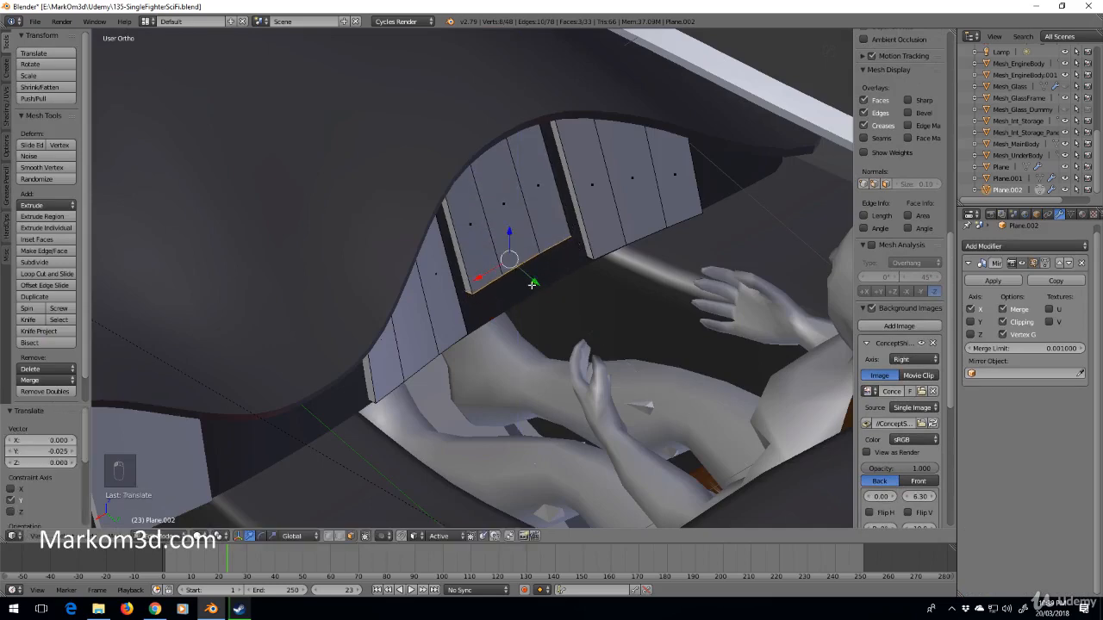
Examine the shortened middle panel's fit under the dashboard from several angles, in solid and wireframe shading
key(z)
key(z)
key(z)
middle_drag(532, 284, 575, 312)
key(Tab)
scroll(551, 345, up, 5)
key(Tab)
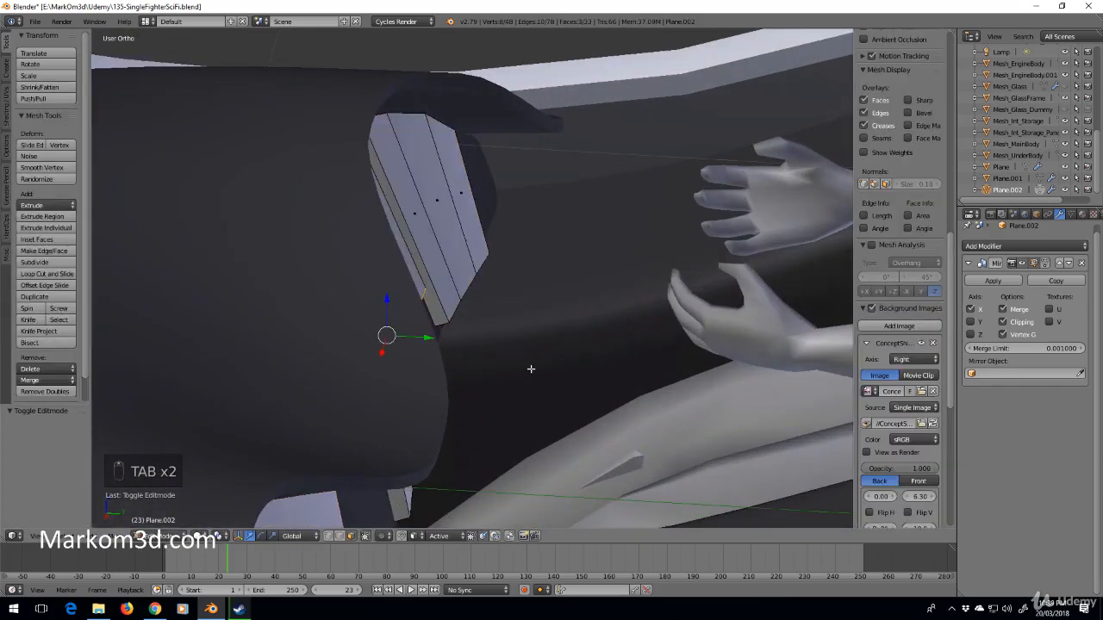
key(Tab)
key(Tab)
middle_drag(531, 369, 558, 326)
key(Tab)
scroll(483, 265, up, 4)
key(KP_3)
scroll(482, 303, down, 6)
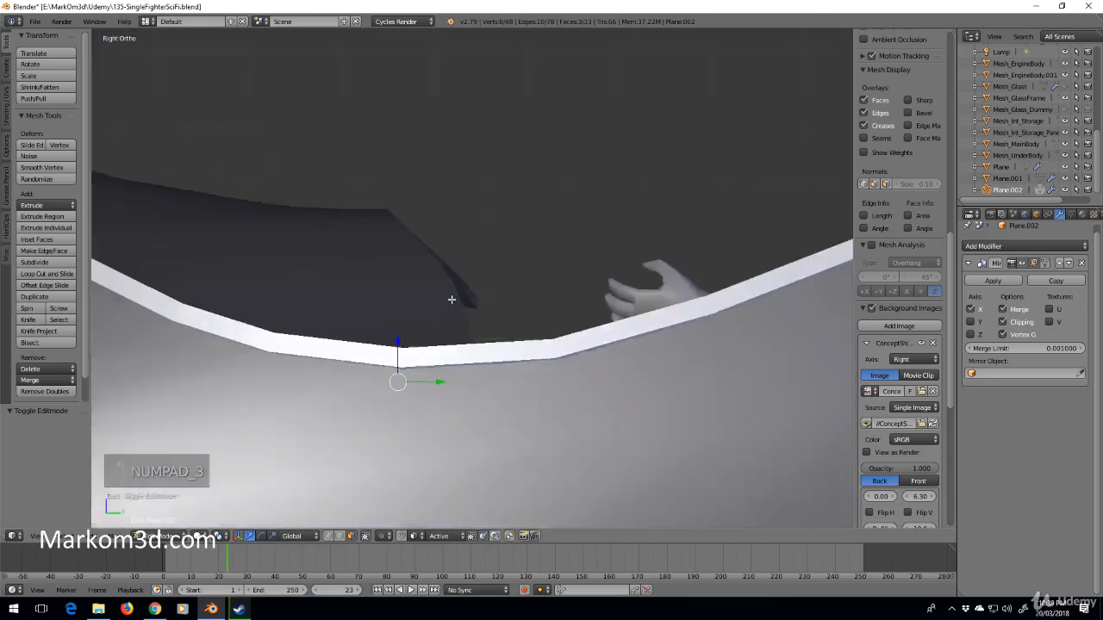
key(Tab)
key(z)
mouse_move(486, 334)
shift+middle_down()
mouse_move(496, 274)
mouse_move(536, 276)
shift+middle_up()
scroll(536, 276, up, 3)
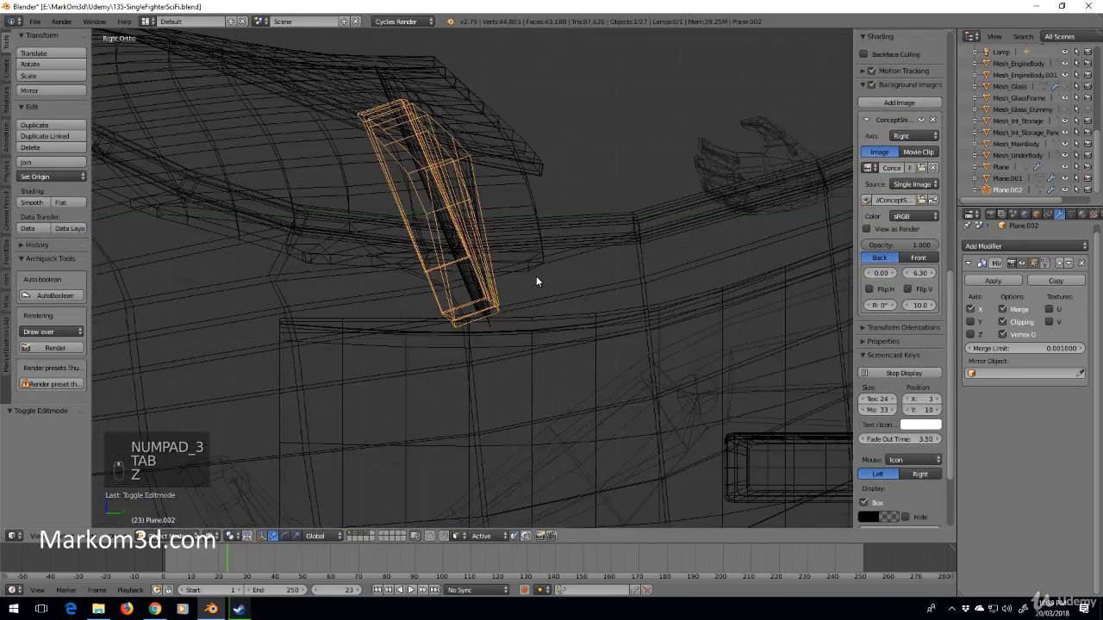
Select the outer hull, Mesh_MainBody, and hide it to expose the cockpit interior
scroll(536, 276, down, 5)
scroll(538, 297, down, 1)
middle_drag(542, 322, 766, 416)
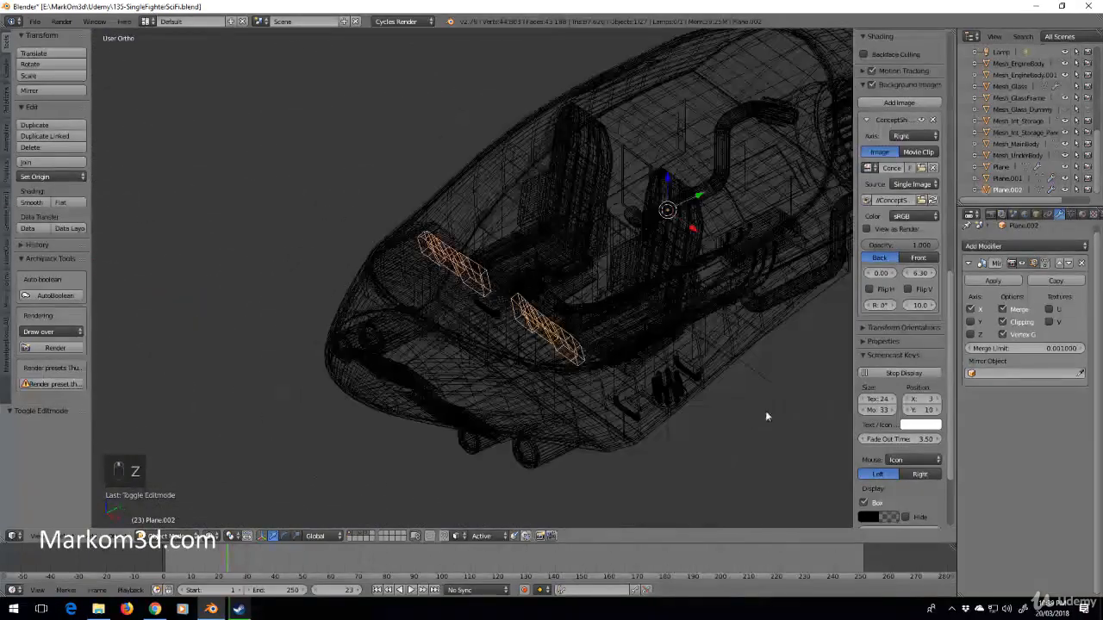
right_click(734, 359)
right_click(748, 343)
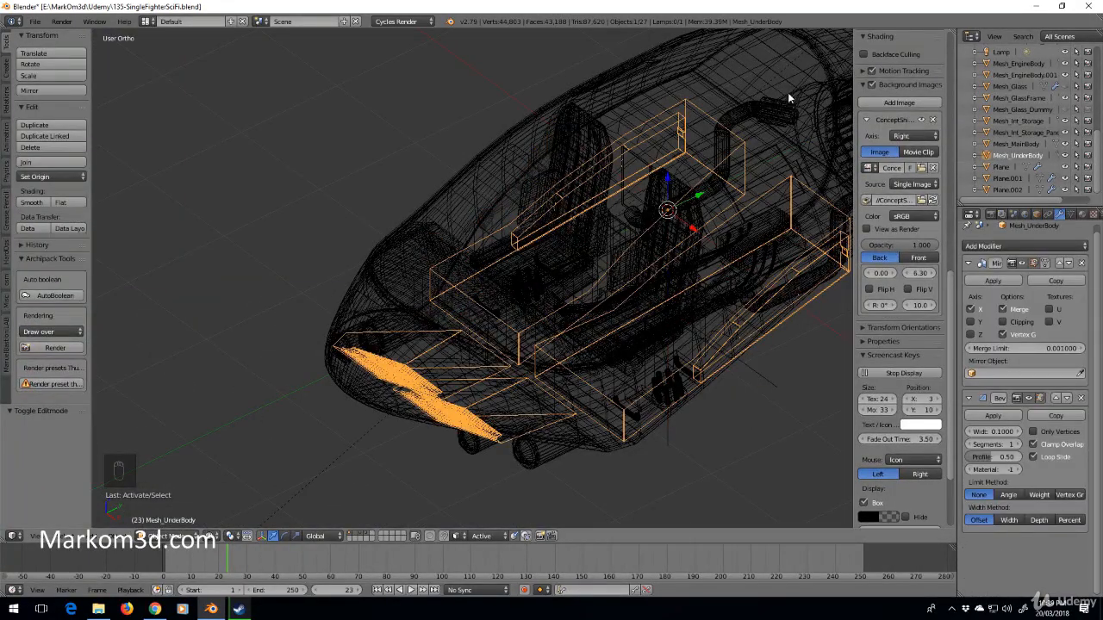
right_click(350, 280)
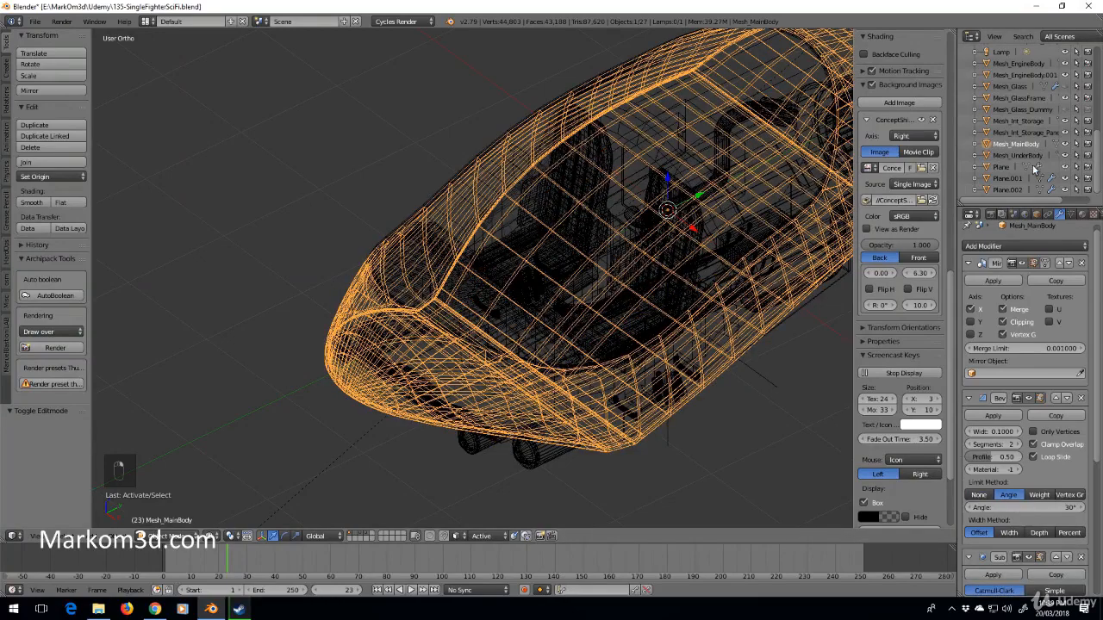
click(1066, 145)
Select the interior filler object Cube.005 in solid shading and rename it Mesh_Int_Fillers
middle_drag(642, 297, 534, 234)
key(z)
scroll(517, 301, up, 2)
right_click(536, 236)
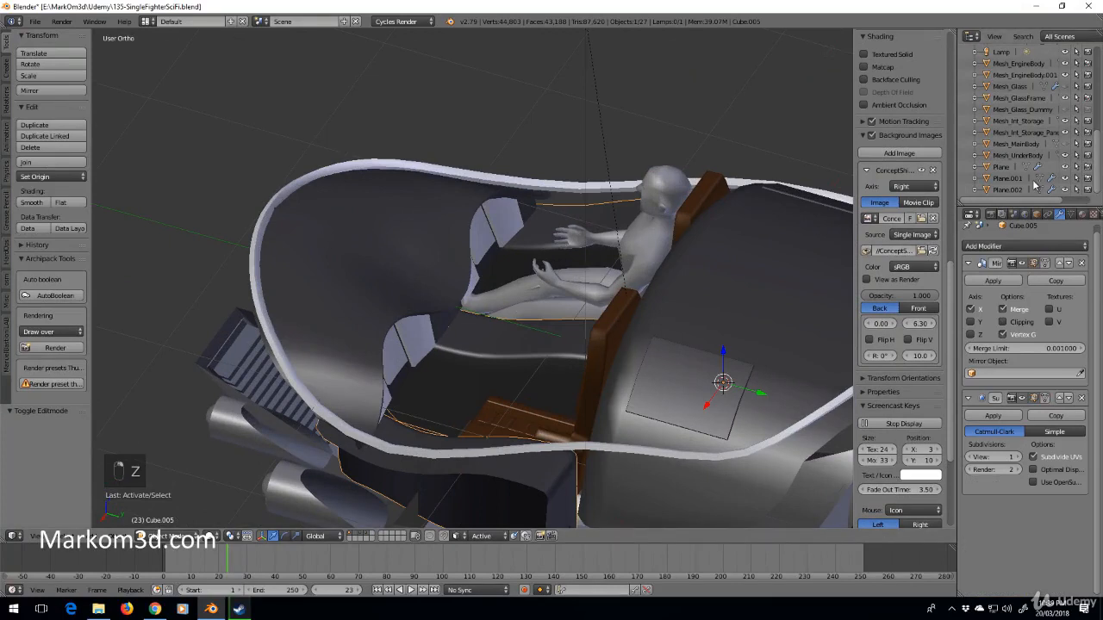
scroll(1035, 184, up, 5)
double_click(1009, 153)
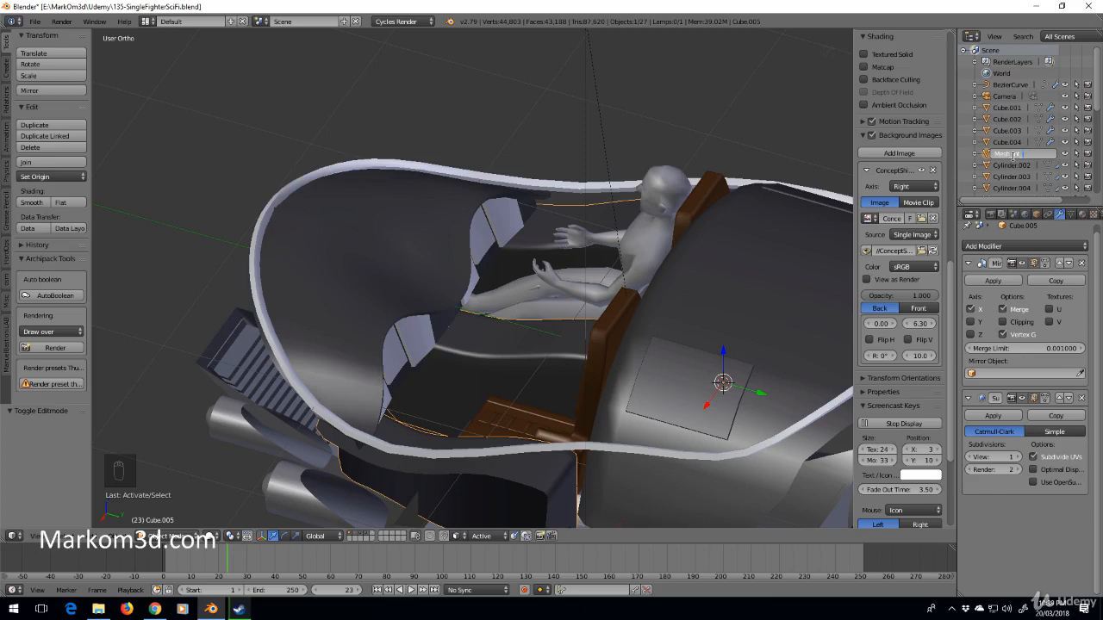
key(Return)
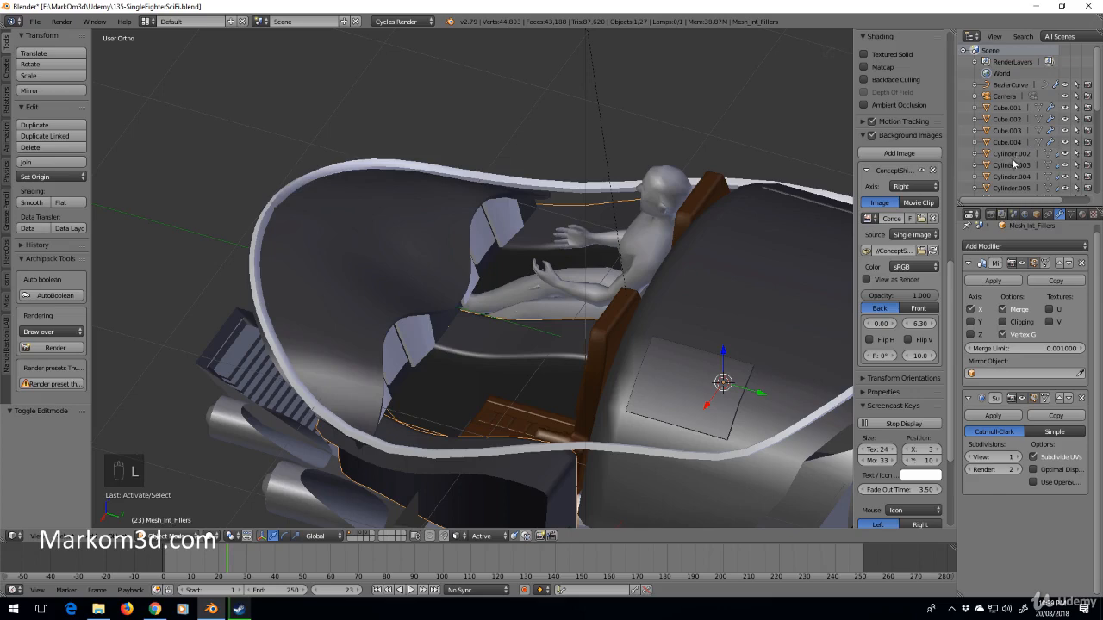
Hide Mesh_Int_Fillers to reveal the figure's legs and the space beneath the dashboard
scroll(1080, 160, down, 5)
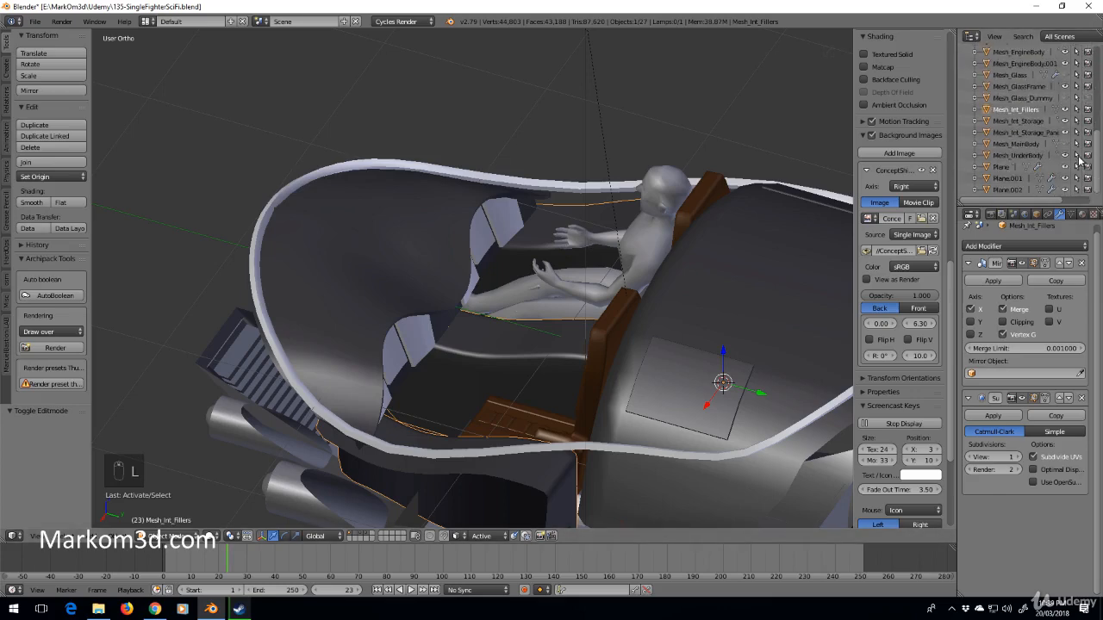
click(1065, 110)
middle_drag(322, 346, 484, 299)
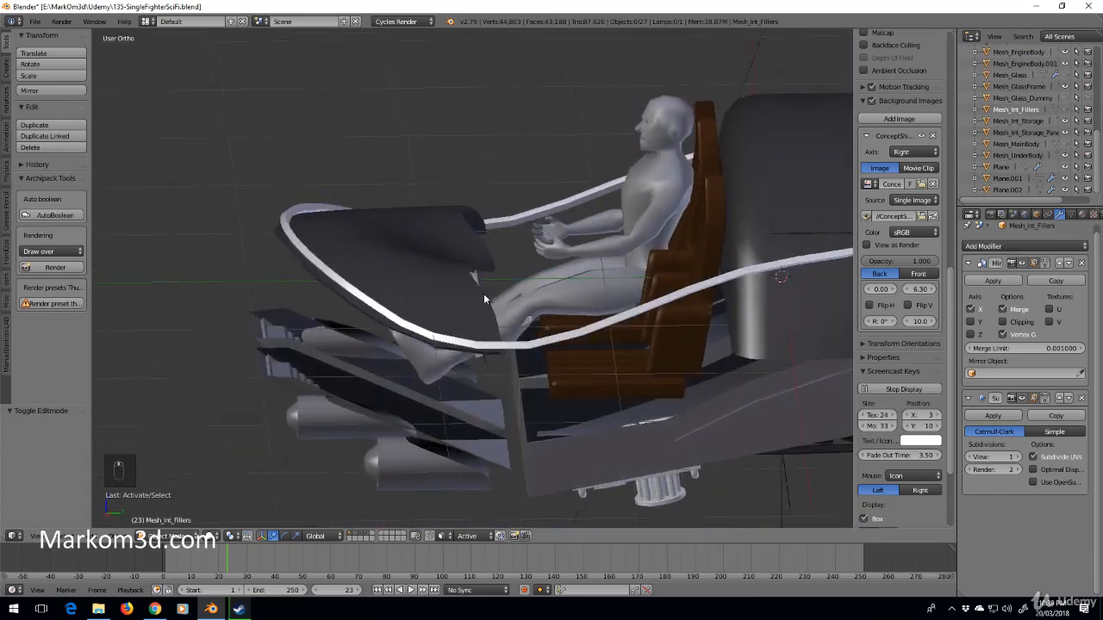
scroll(485, 299, up, 3)
middle_drag(645, 369, 608, 305)
Add a 32-vertex cylinder mesh in the right side view and rotate its geometry 90° so it lies lengthwise
key(KP_3)
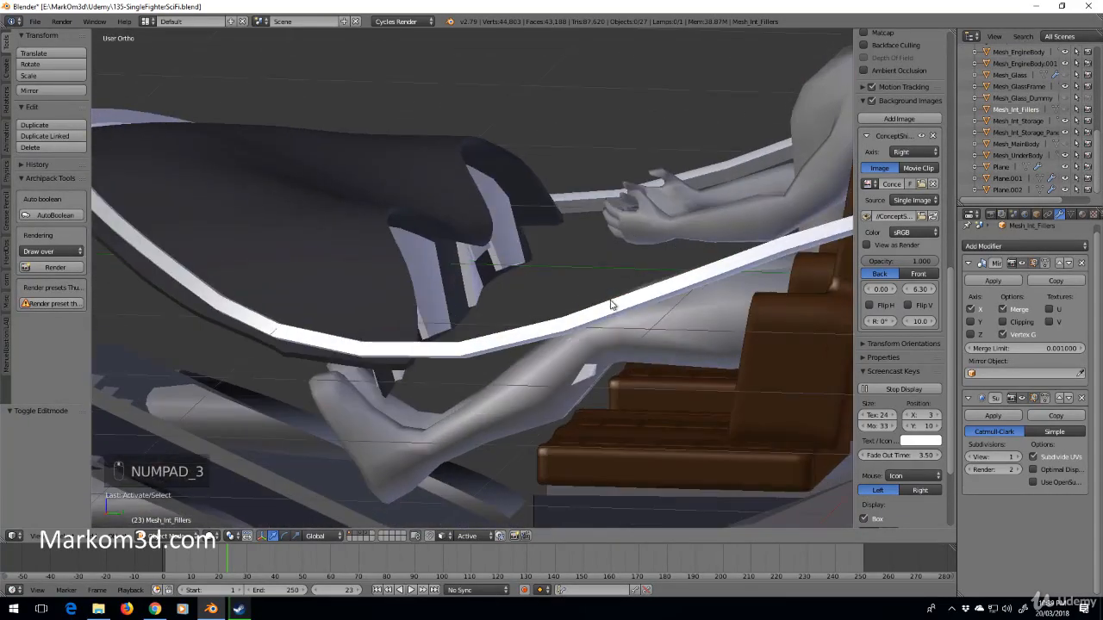
key(KP_3)
scroll(607, 306, down, 3)
key(shift+a)
mouse_move(608, 309)
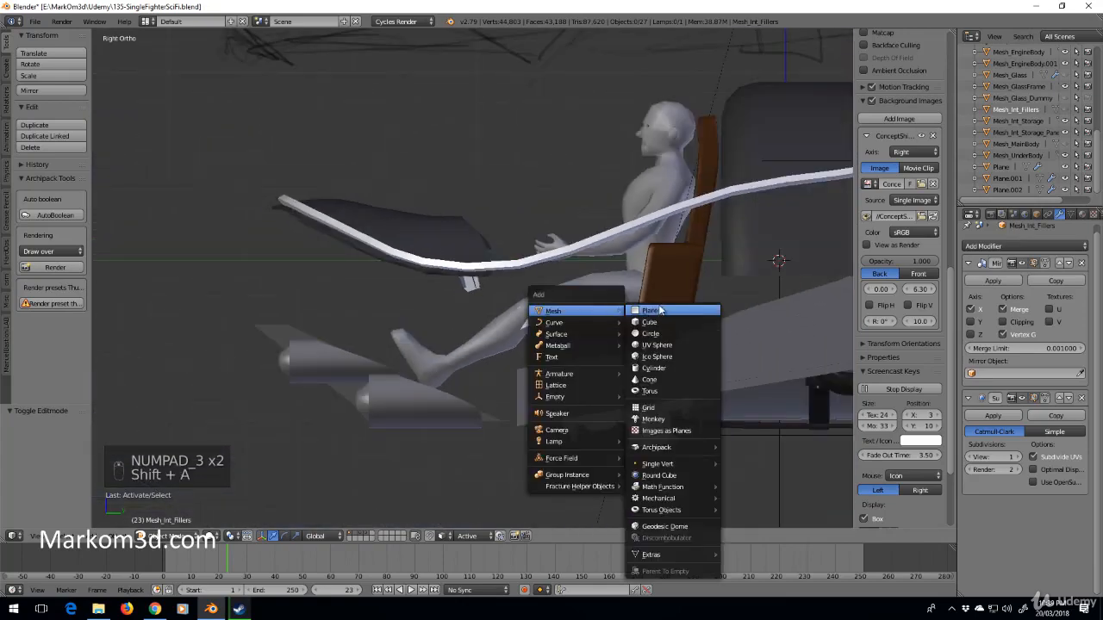
click(679, 368)
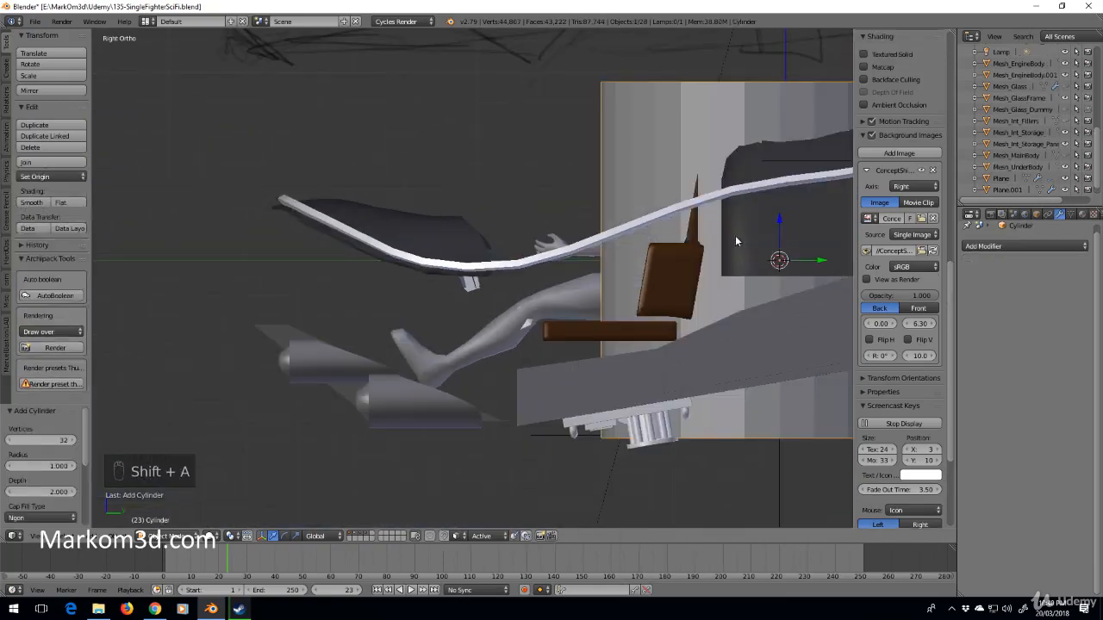
key(Tab)
key(r)
key(Return)
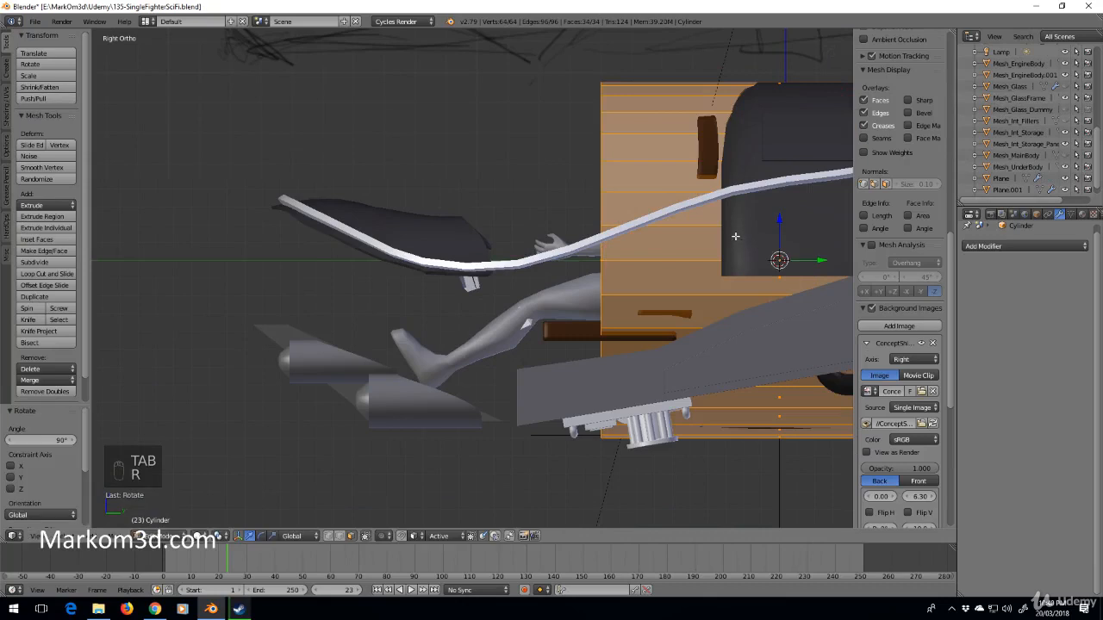
Move the cylinder geometry to the figure's knee and scale it down to about 0.105
key(g)
click(513, 265)
key(s)
click(534, 312)
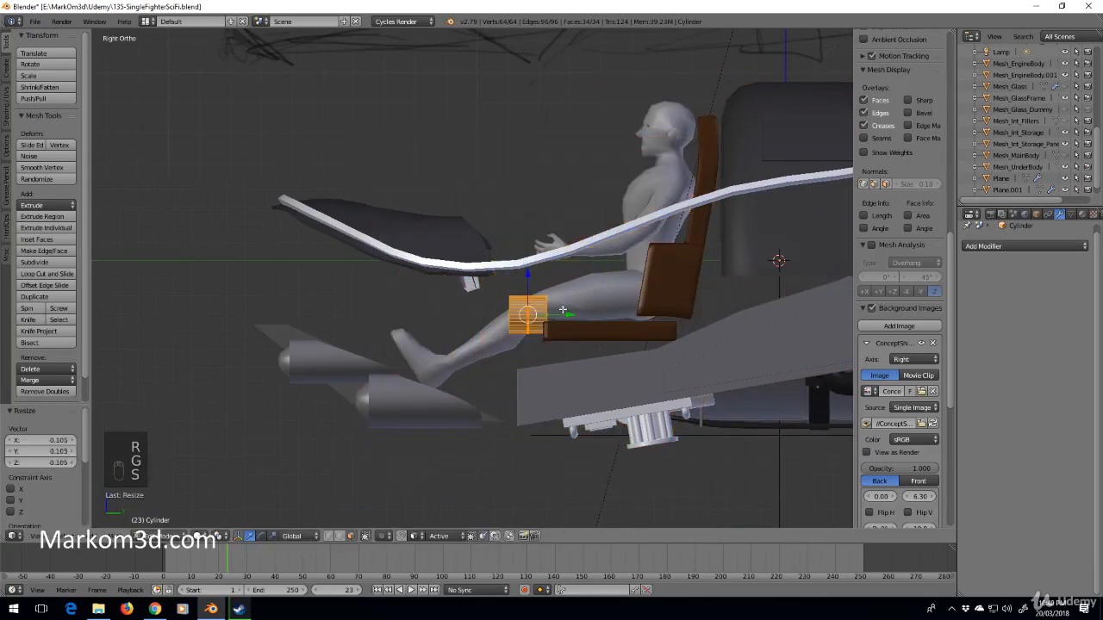
Move the cylinder beneath the dashboard edge, about -0.26 on Y and 0.21 on Z, and scale it by about 0.64
shift+middle_drag(585, 334, 571, 345)
scroll(571, 346, up, 4)
key(g)
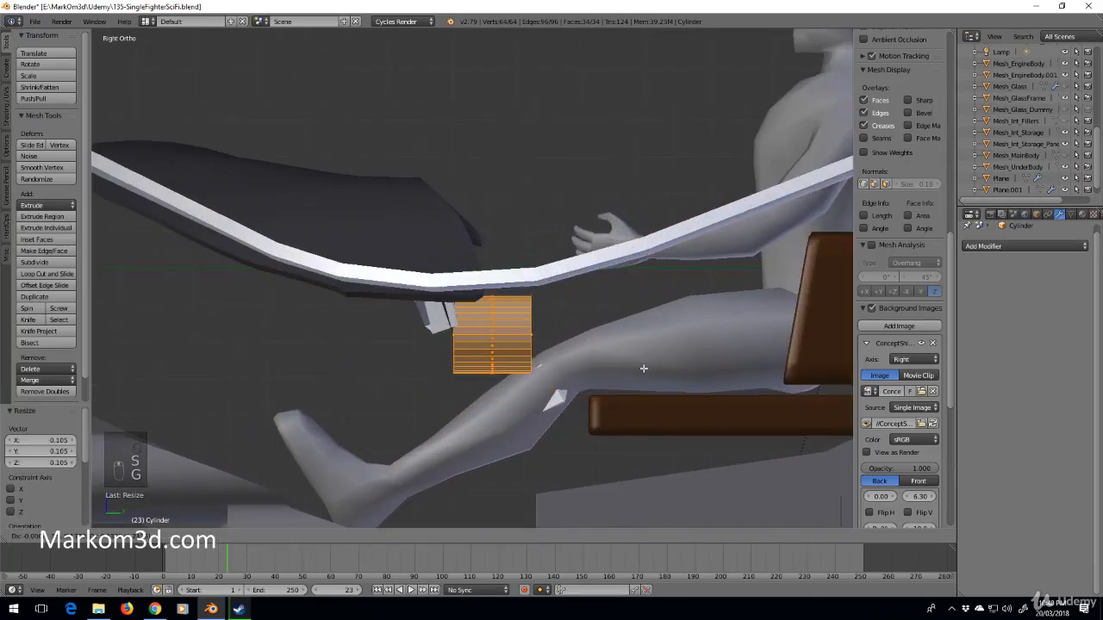
click(622, 344)
scroll(613, 375, up, 2)
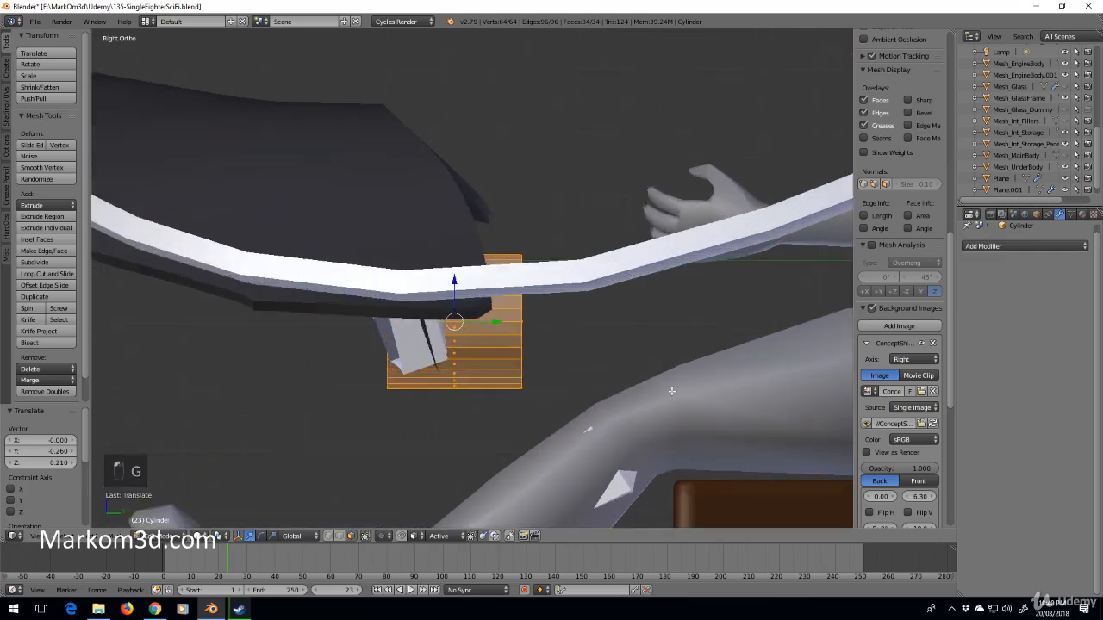
key(s)
click(586, 369)
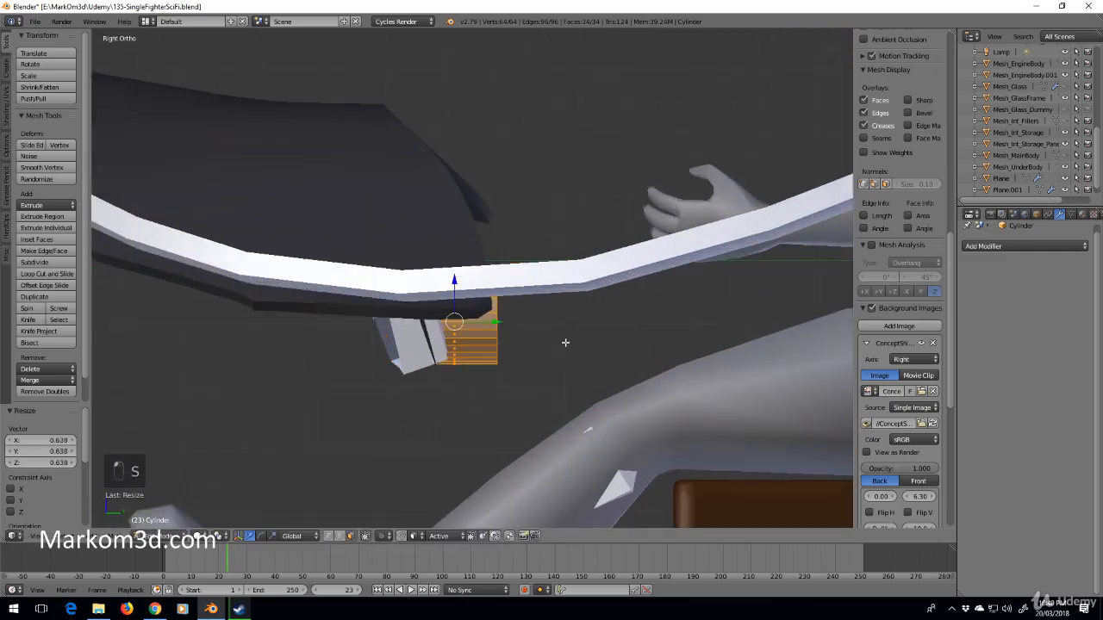
Add a torus within the cylinder object in front view and rotate it 90° about the X axis
key(KP_3)
key(KP_1)
shift+middle_drag(622, 346, 437, 334)
key(shift+a)
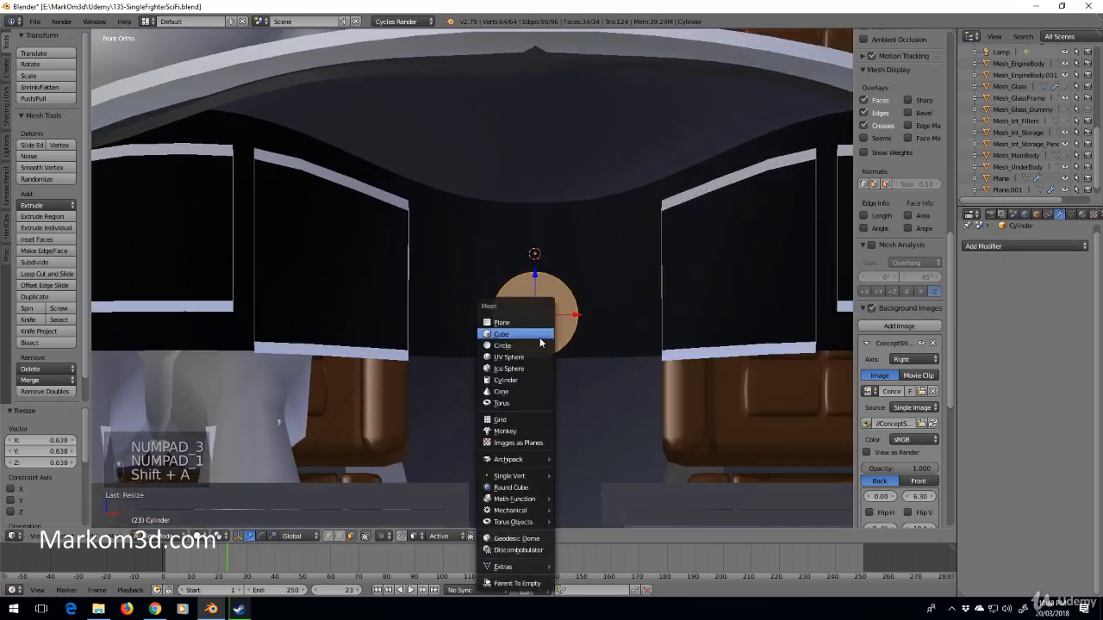
click(527, 402)
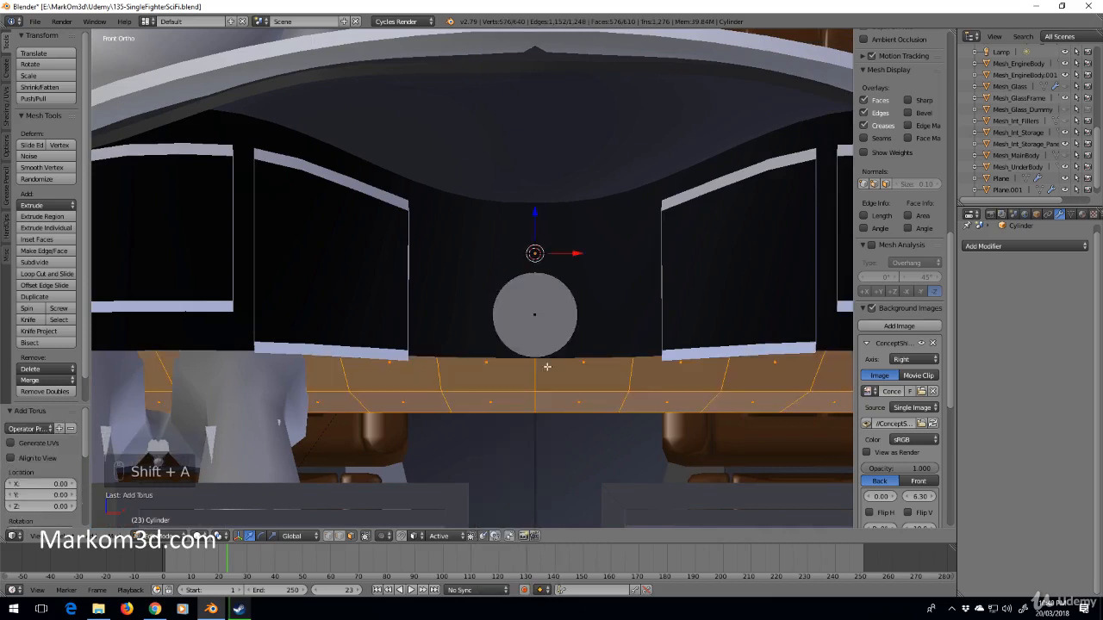
key(r)
key(x)
key(9)
key(0)
key(Return)
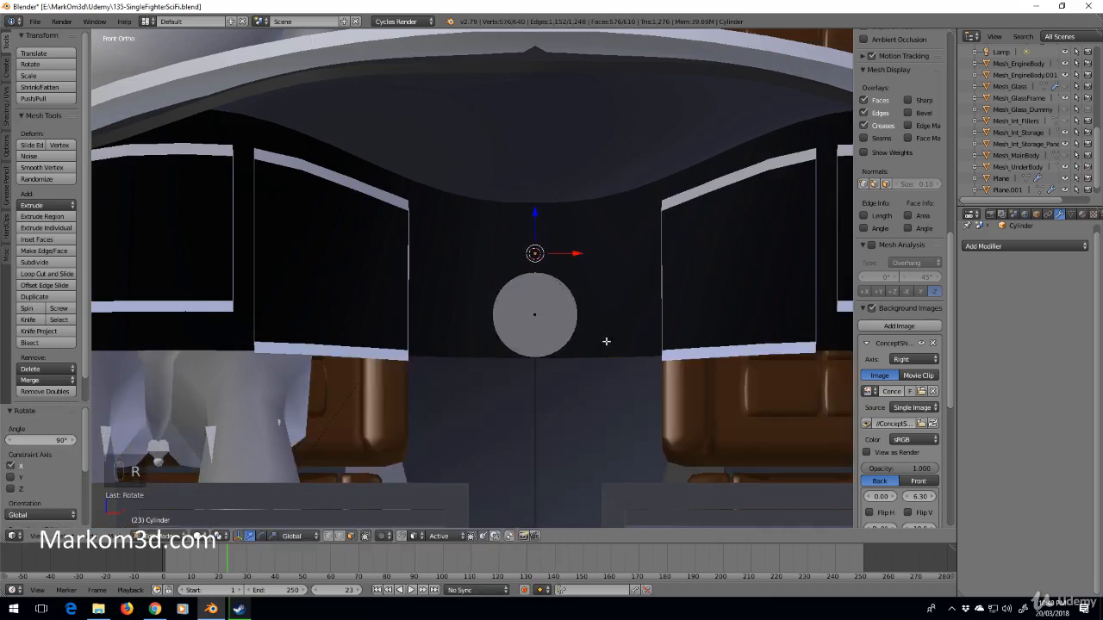
Scale the torus down to about 0.216
key(s)
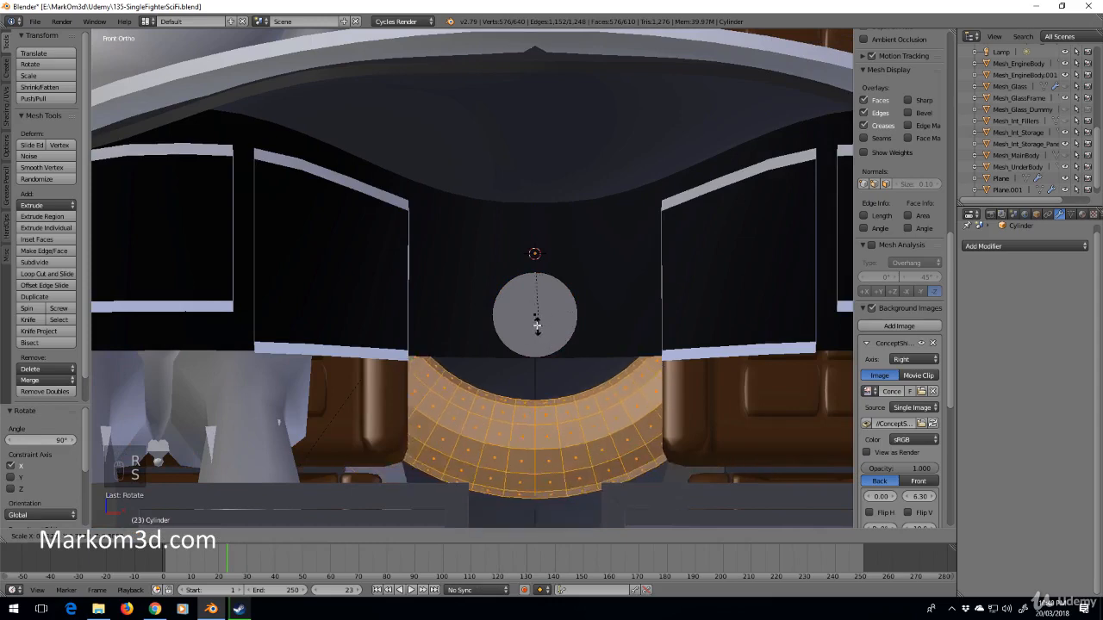
click(573, 328)
middle_drag(655, 371, 548, 407)
scroll(552, 404, down, 8)
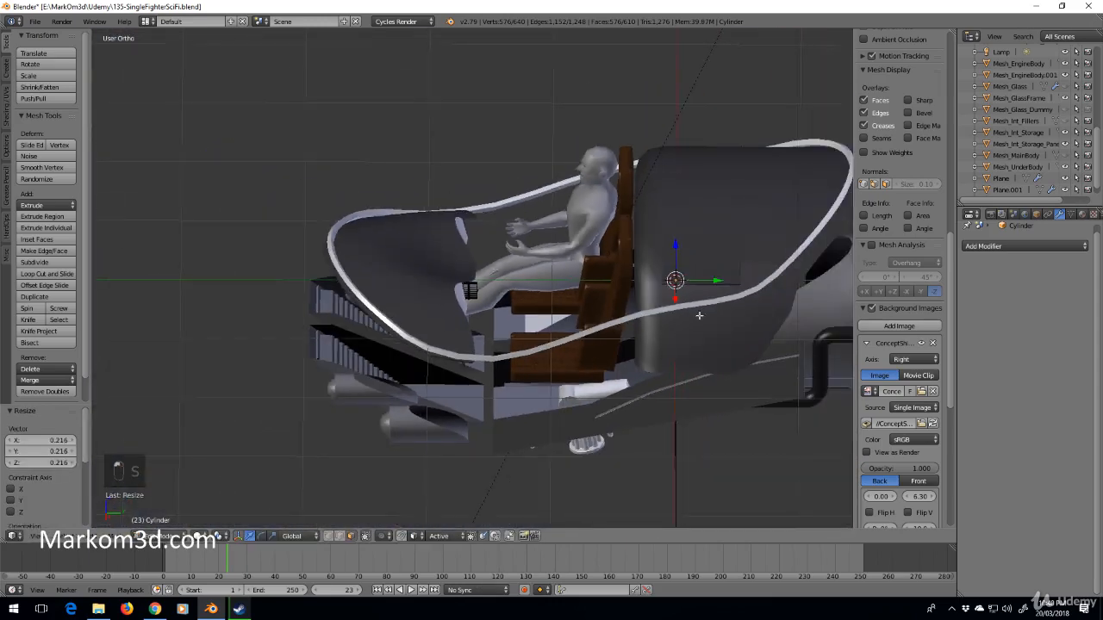
Move the torus about -1.458 along Y to sit between the cylinder and the pilot, and scale it by about 0.734
drag(713, 283, 534, 295)
middle_drag(634, 332, 577, 379)
scroll(576, 379, up, 5)
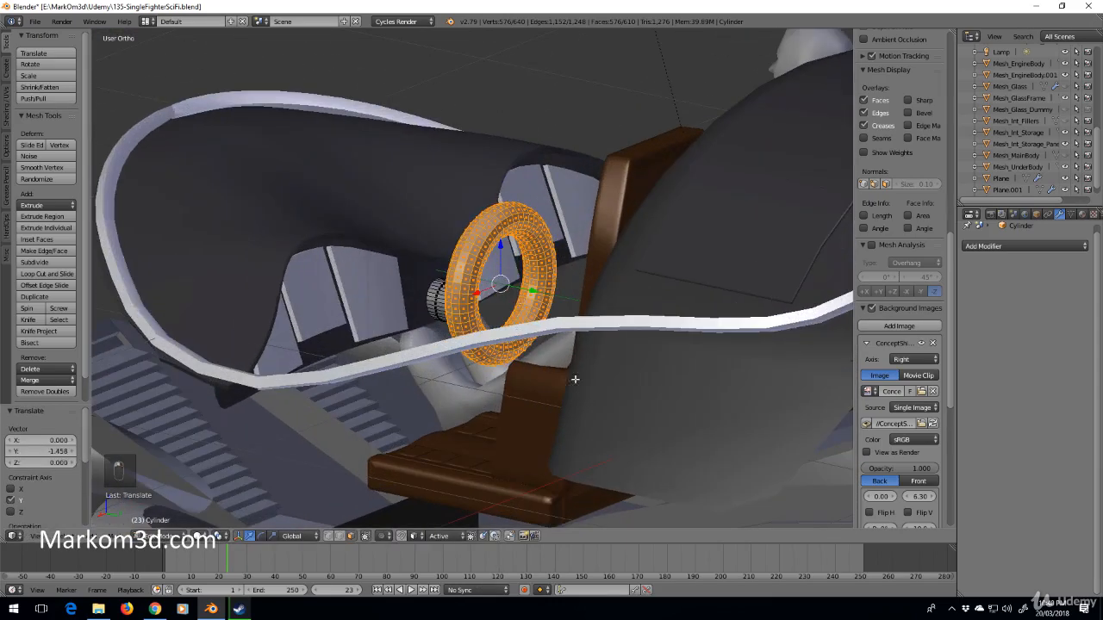
key(s)
click(575, 338)
Delete the faces of the torus's upper arc, including the face rings at both ends of the arc
key(KP_3)
scroll(612, 284, up, 5)
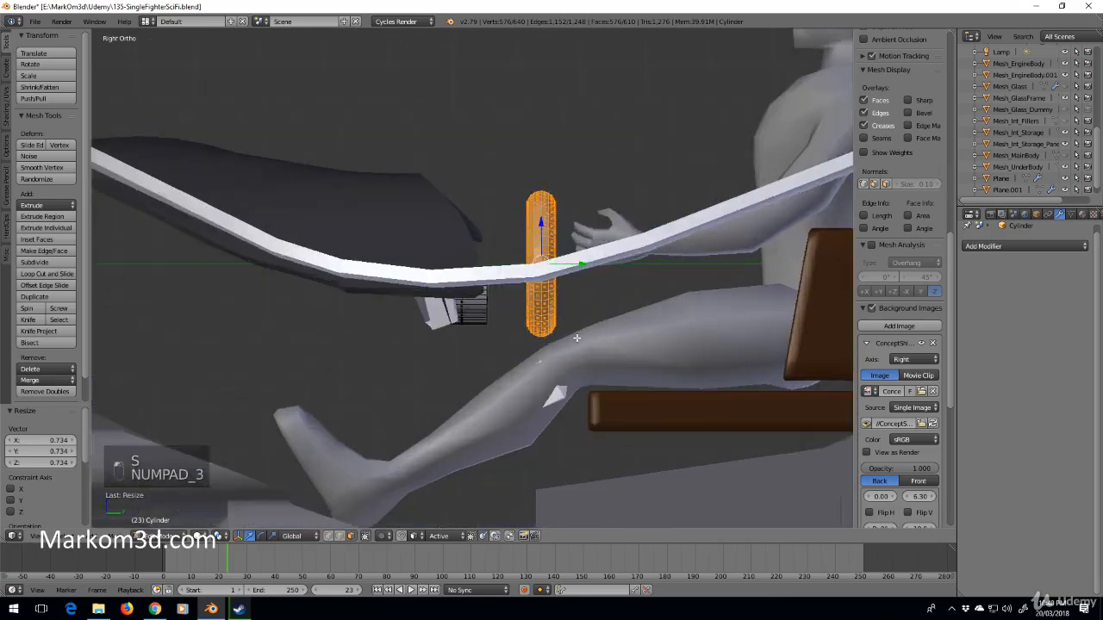
key(z)
shift+middle_drag(612, 284, 502, 448)
right_click(552, 264)
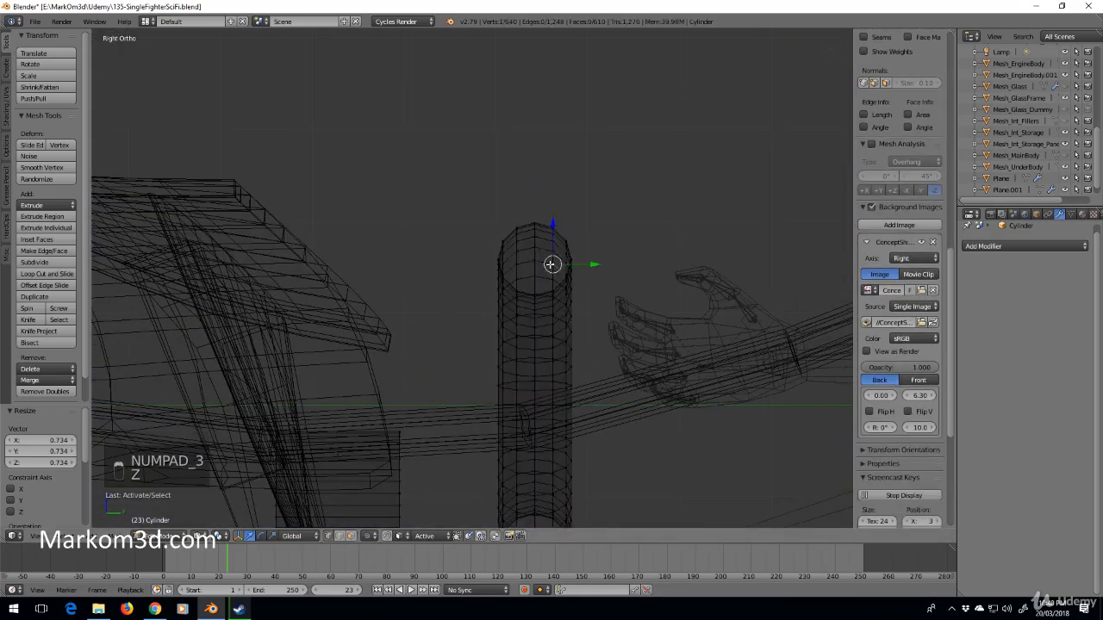
key(b)
drag(579, 204, 473, 353)
mouse_move(565, 336)
middle_down()
mouse_move(598, 350)
mouse_move(577, 349)
mouse_move(584, 293)
middle_up()
key(z)
key(z)
key(z)
scroll(581, 357, up, 1)
scroll(581, 357, up, 1)
scroll(594, 303, up, 1)
alt+shift+right_click(604, 312)
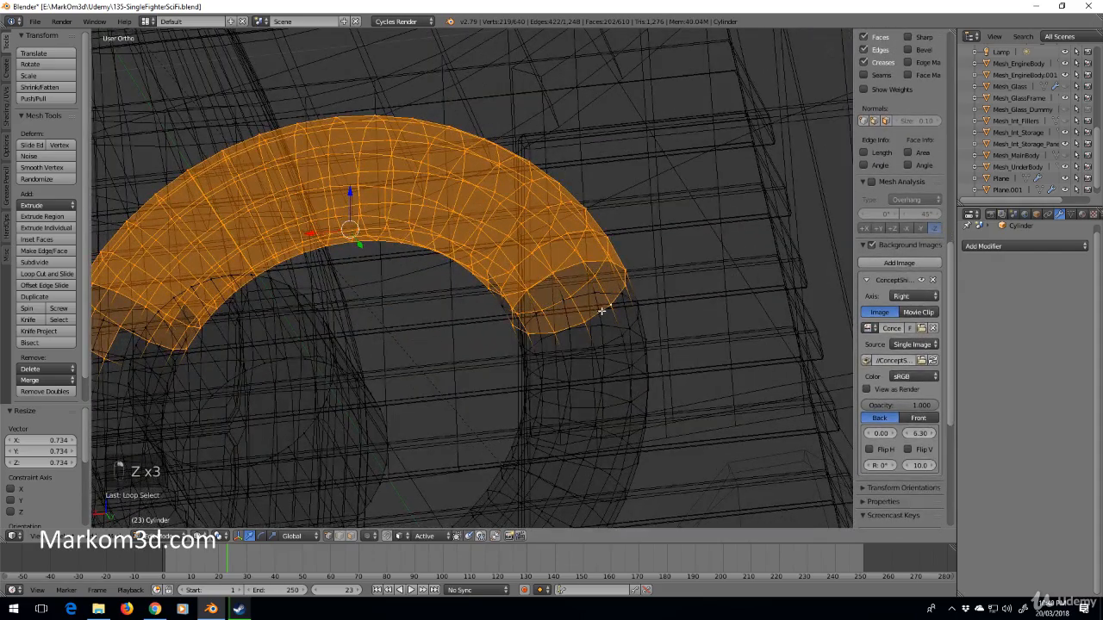
alt+shift+right_click(124, 360)
scroll(169, 356, down, 2)
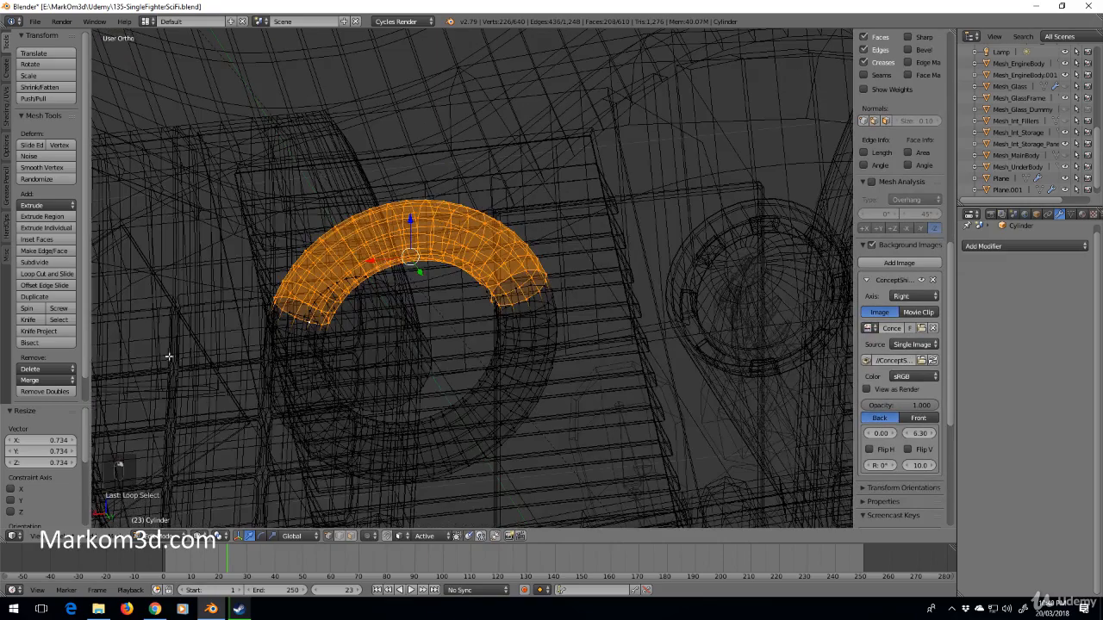
key(Delete)
click(192, 353)
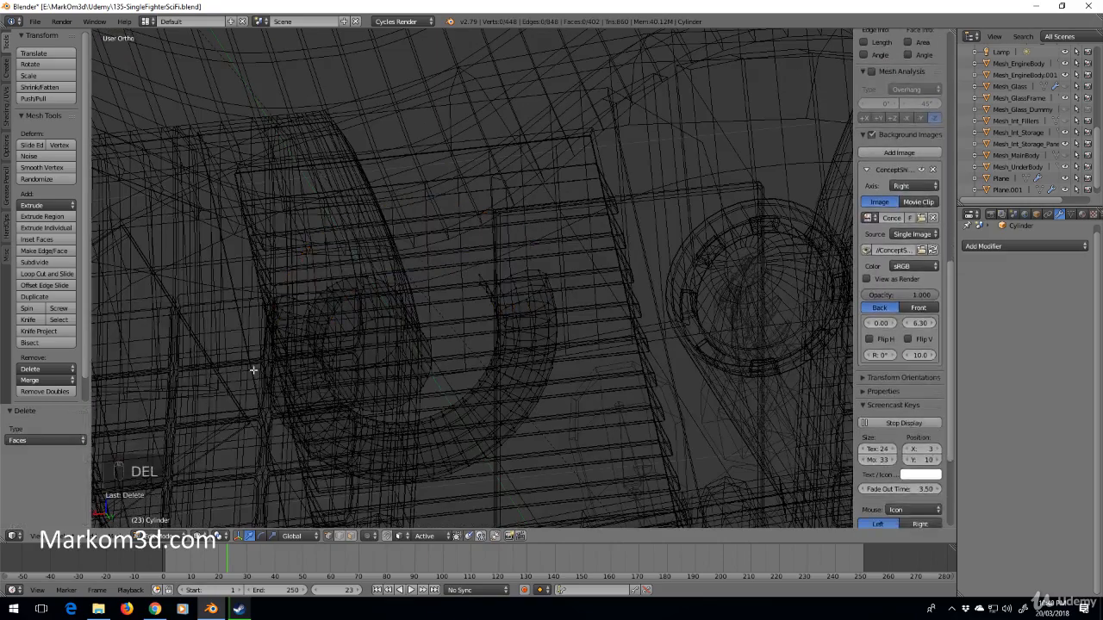
Undo the selection toggles and the deletion of the torus's upper faces
key(z)
key(z)
key(z)
key(a)
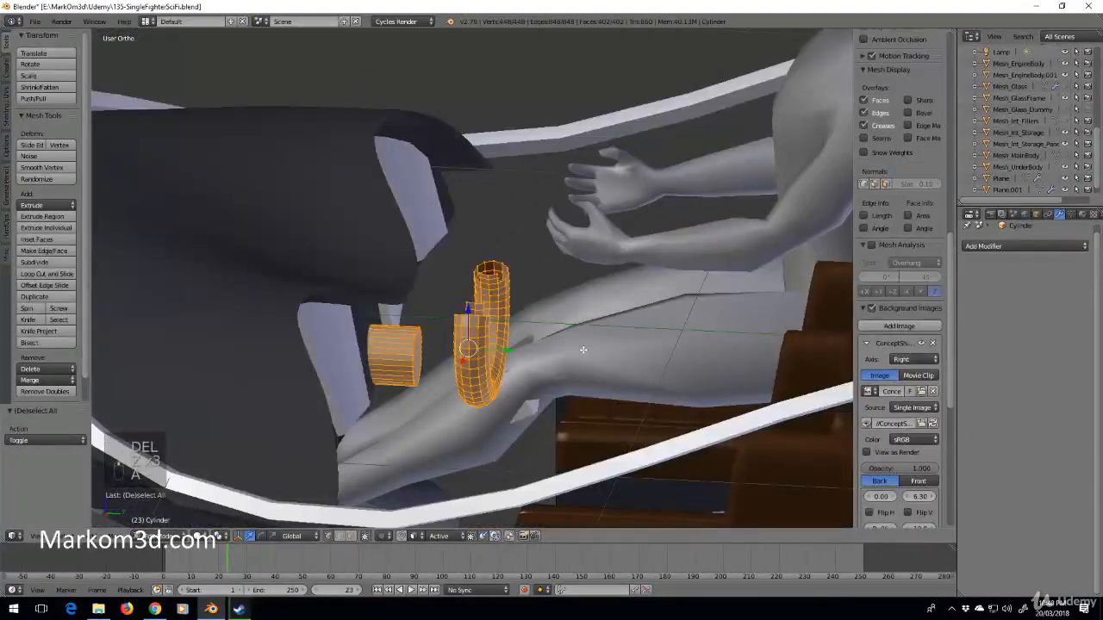
key(a)
key(a)
key(a)
key(ctrl+z)
key(ctrl+z)
key(ctrl+z)
key(ctrl+z)
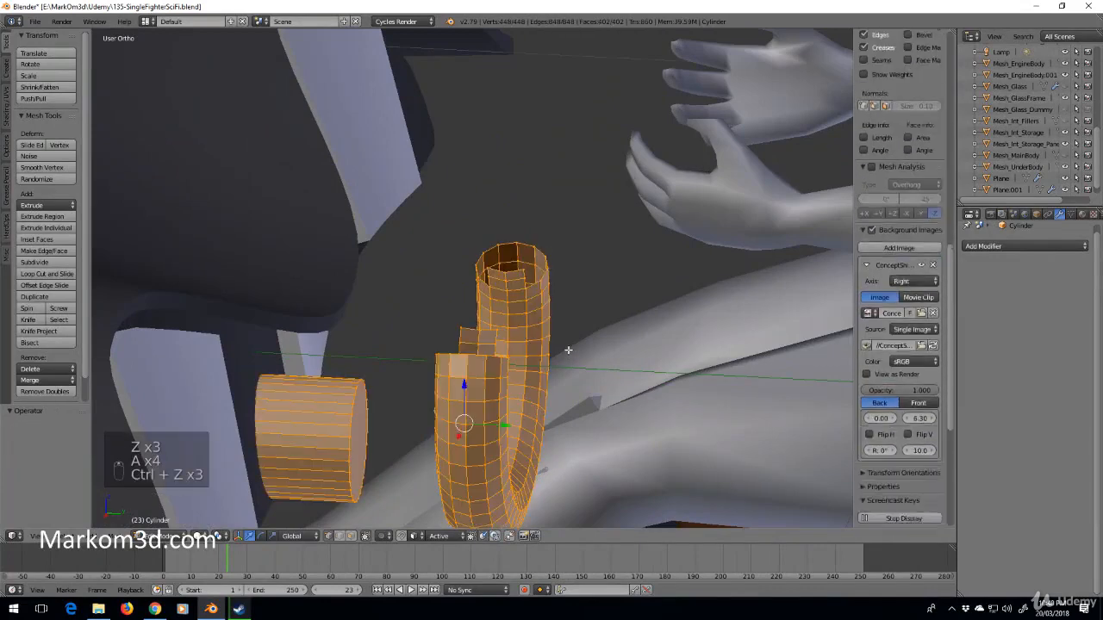
key(ctrl+z)
key(ctrl+z)
Delete the torus's upper arc of faces together with the extra faces at its open end
middle_drag(561, 336, 385, 210)
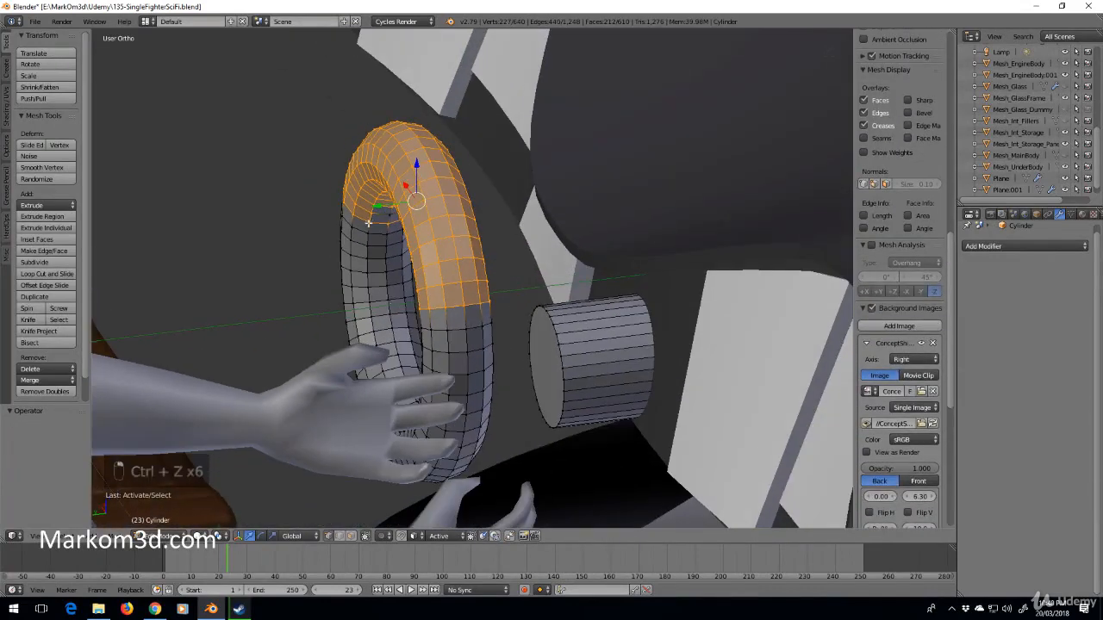
key(Delete)
click(407, 228)
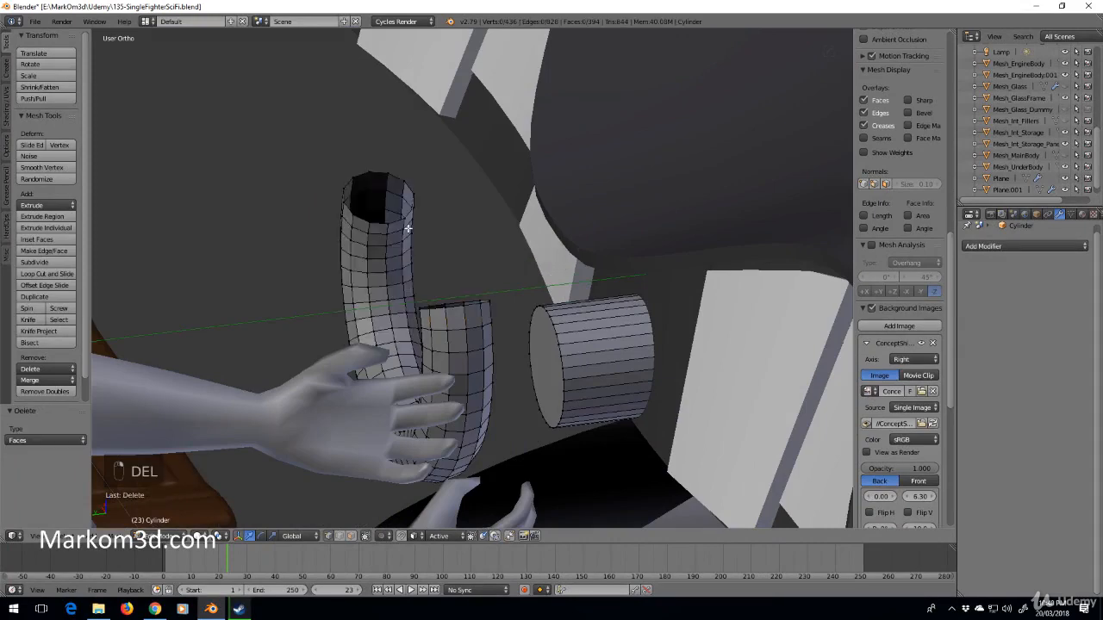
Move the whole cylinder and half-torus geometry about -0.635 along X in front of the pilot
scroll(407, 227, down, 5)
middle_drag(408, 259, 522, 340)
key(a)
key(a)
key(a)
key(a)
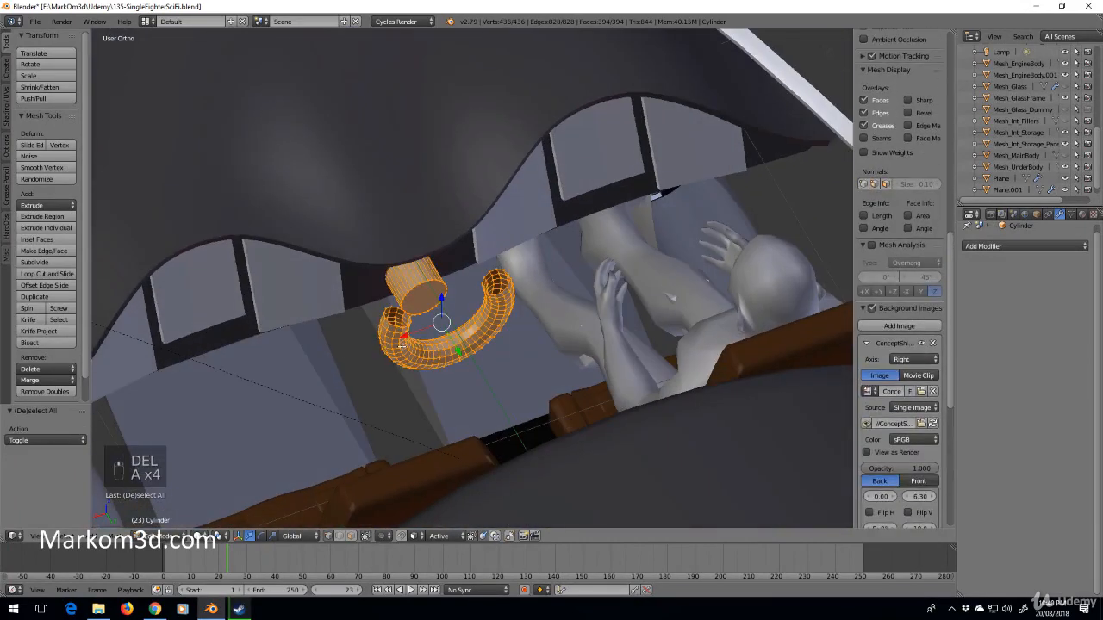
drag(407, 335, 621, 267)
middle_drag(620, 267, 683, 211)
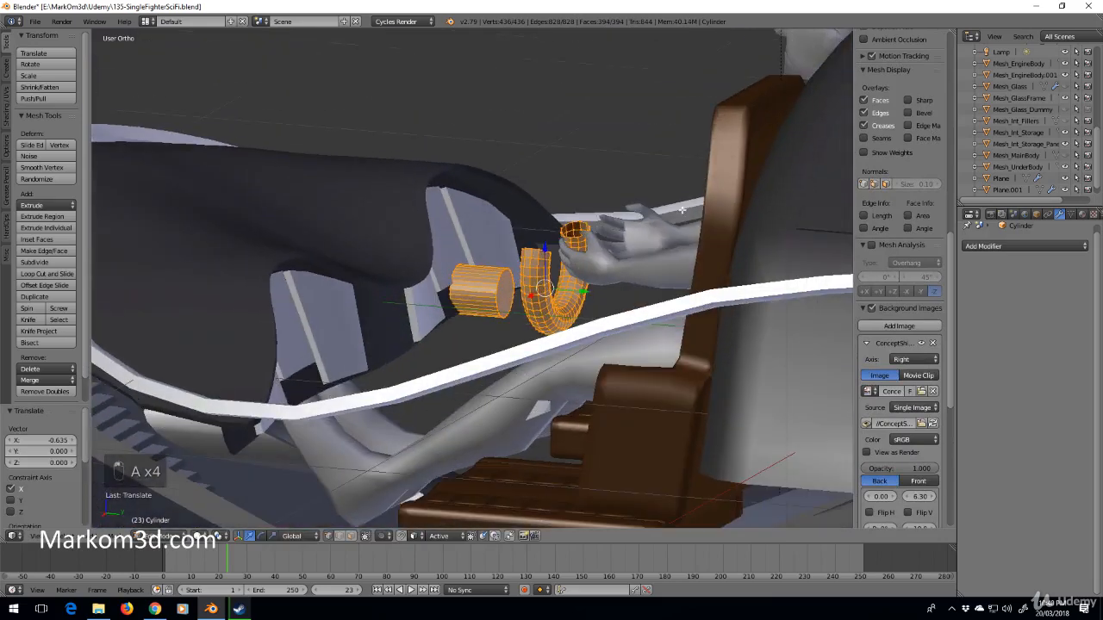
Rotate the control geometry about -20.2° in the right side view and move it 0.124 on Y and 0.109 on Z to the hands
key(KP_3)
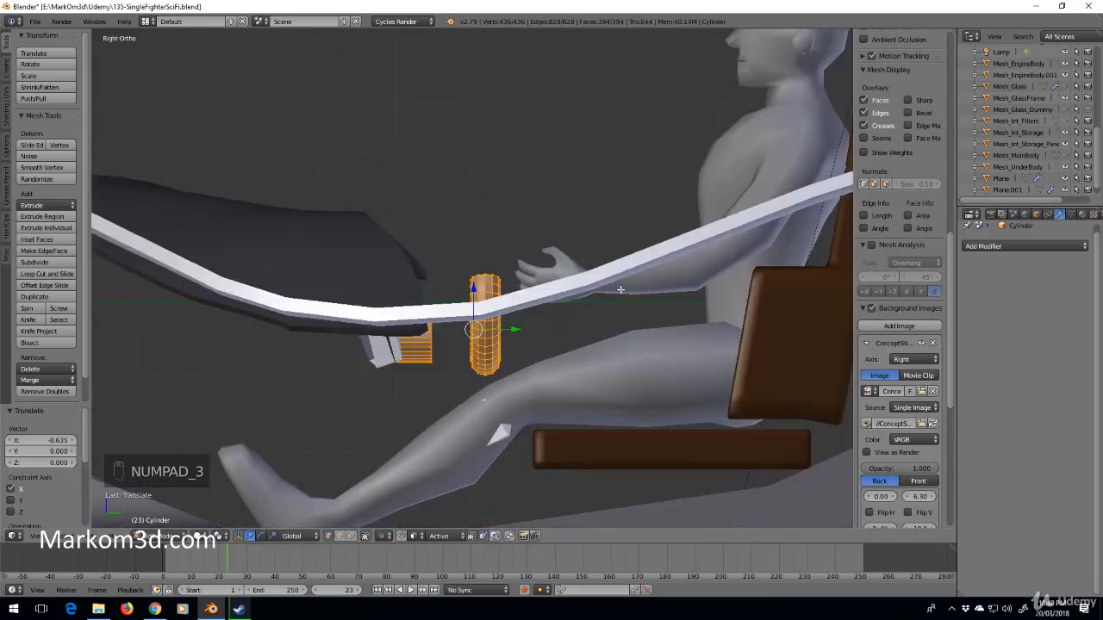
key(r)
click(597, 271)
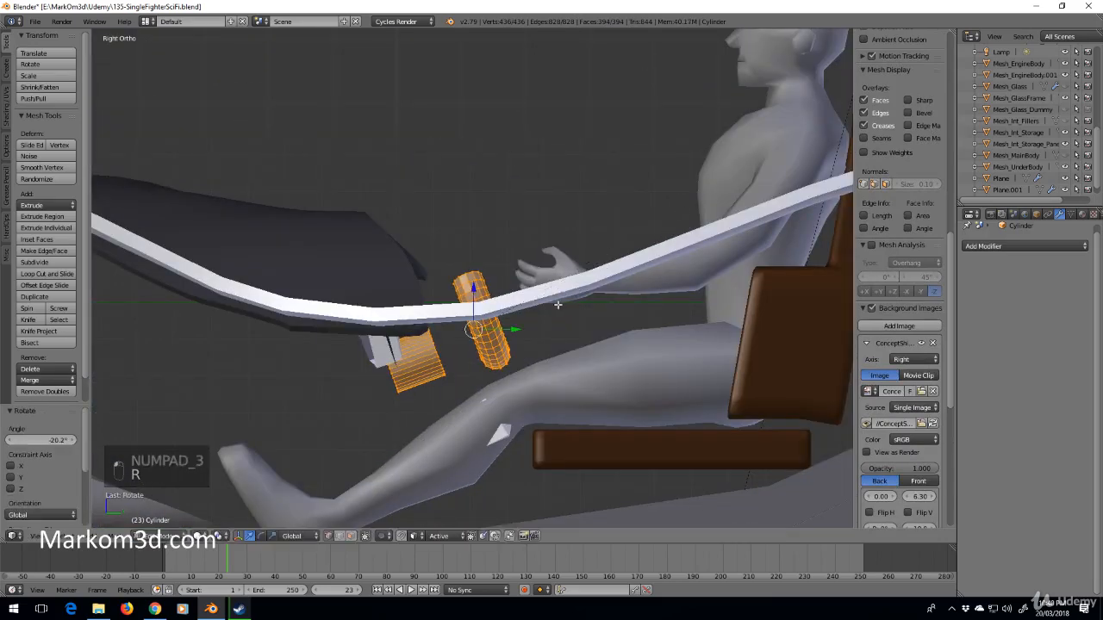
key(g)
click(575, 273)
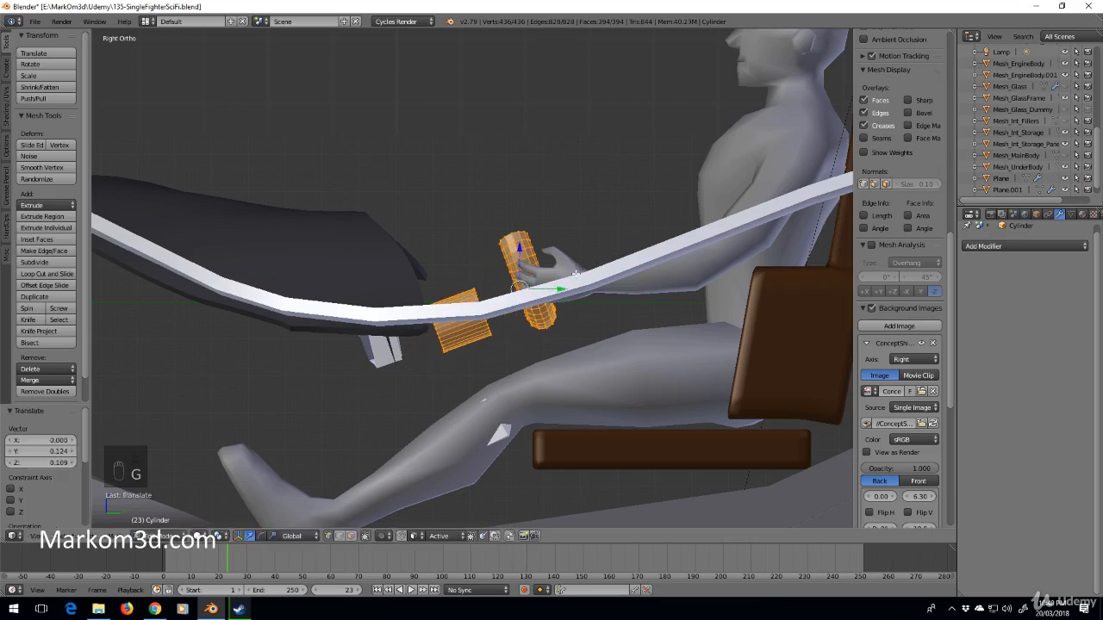
Extrude the cylinder's dashboard-side end face by about 0.321 and scale the new end to 0.6
scroll(576, 273, up, 2)
alt+click(438, 366)
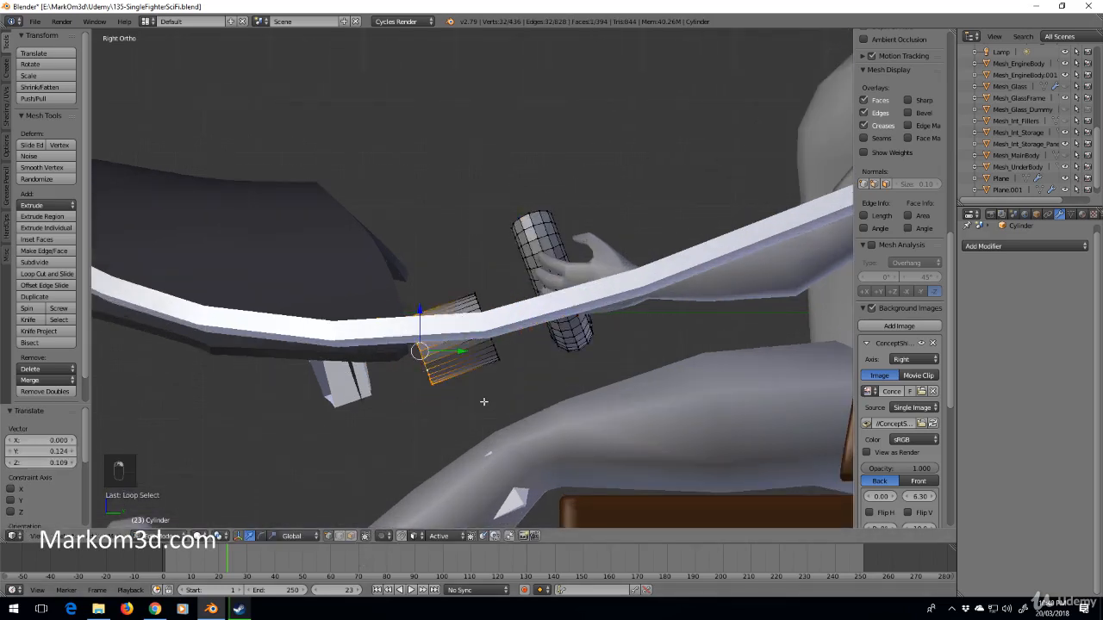
key(e)
click(317, 448)
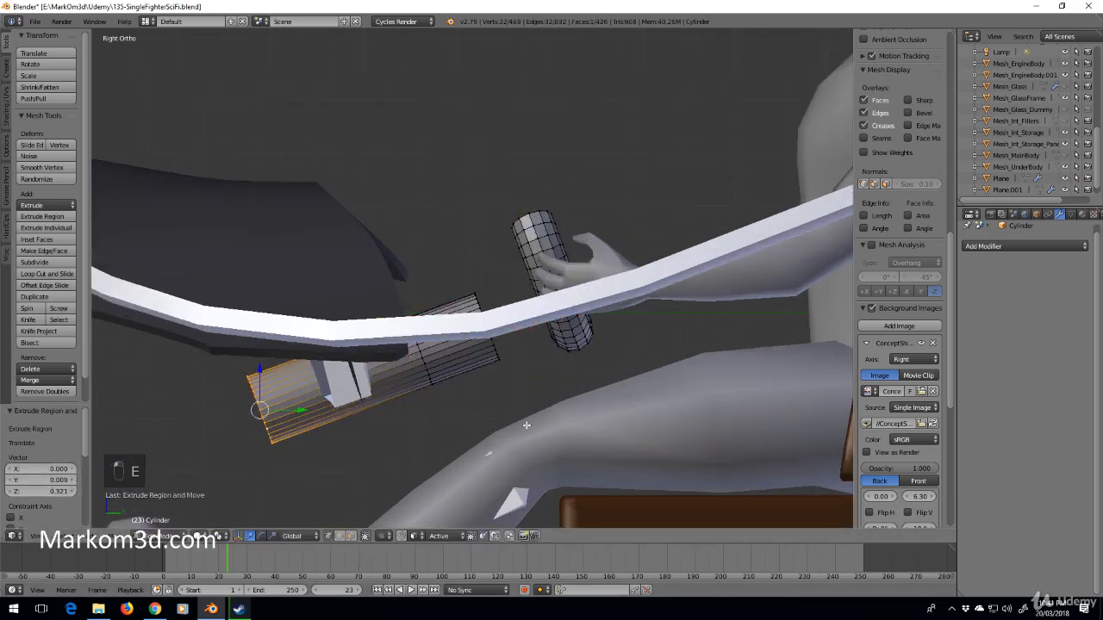
key(s)
click(438, 412)
Delete all faces of the cylinder and half-torus control
scroll(455, 386, down, 5)
key(z)
key(z)
middle_drag(706, 304, 167, 328)
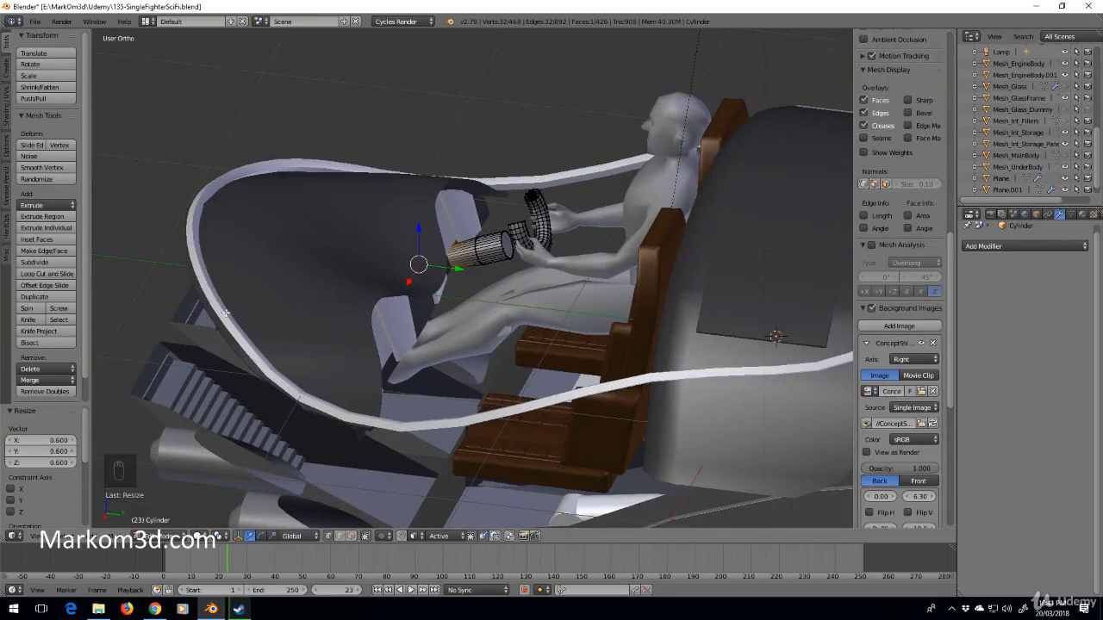
mouse_move(224, 315)
middle_down()
mouse_move(130, 330)
mouse_move(231, 308)
middle_up()
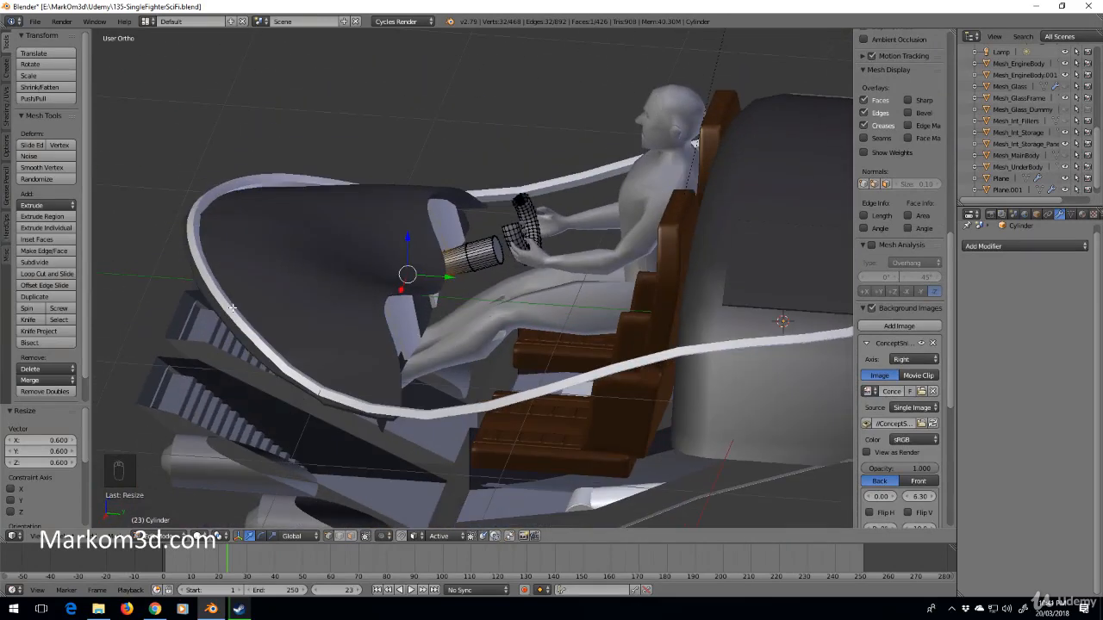
key(a)
key(a)
key(a)
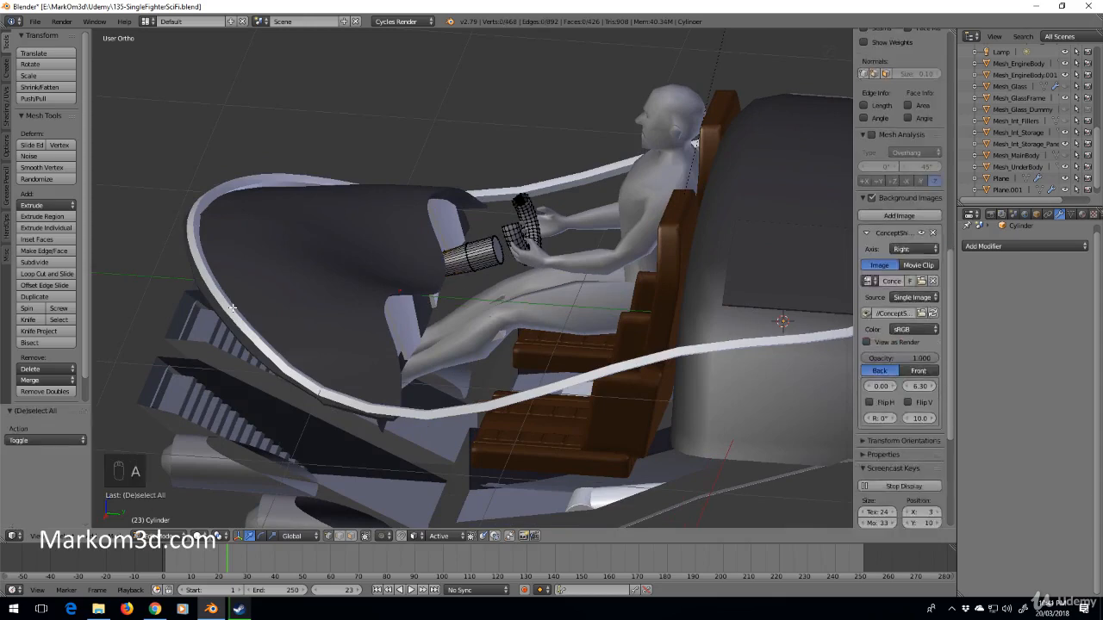
key(Delete)
click(234, 309)
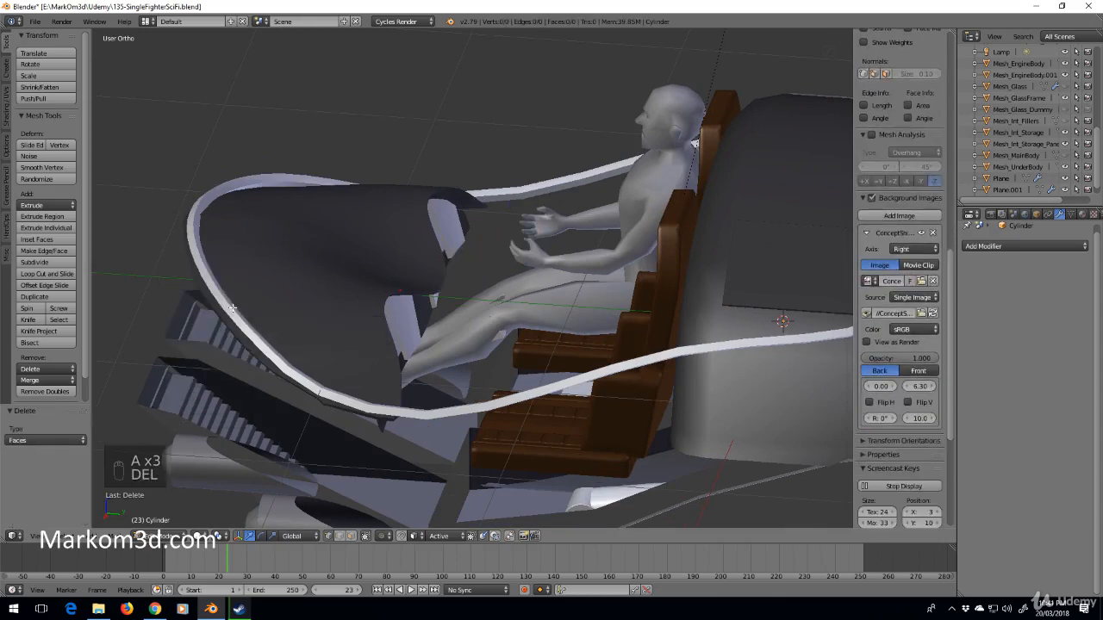
Add a new torus at the origin inside the emptied cylinder object, in the right side view
key(KP_1)
key(KP_3)
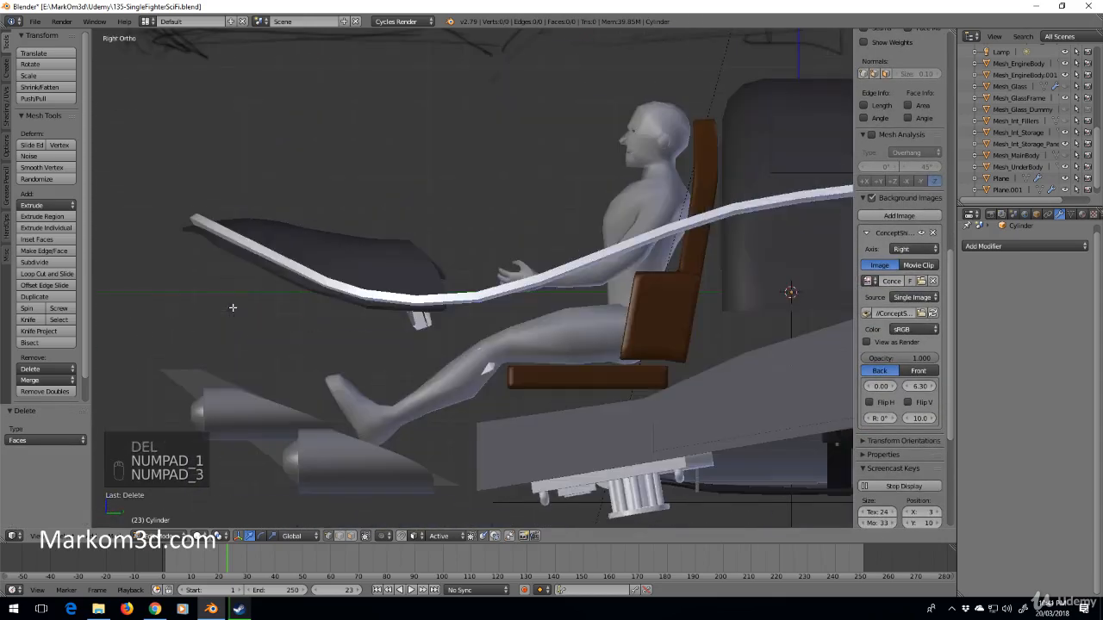
scroll(620, 382, up, 2)
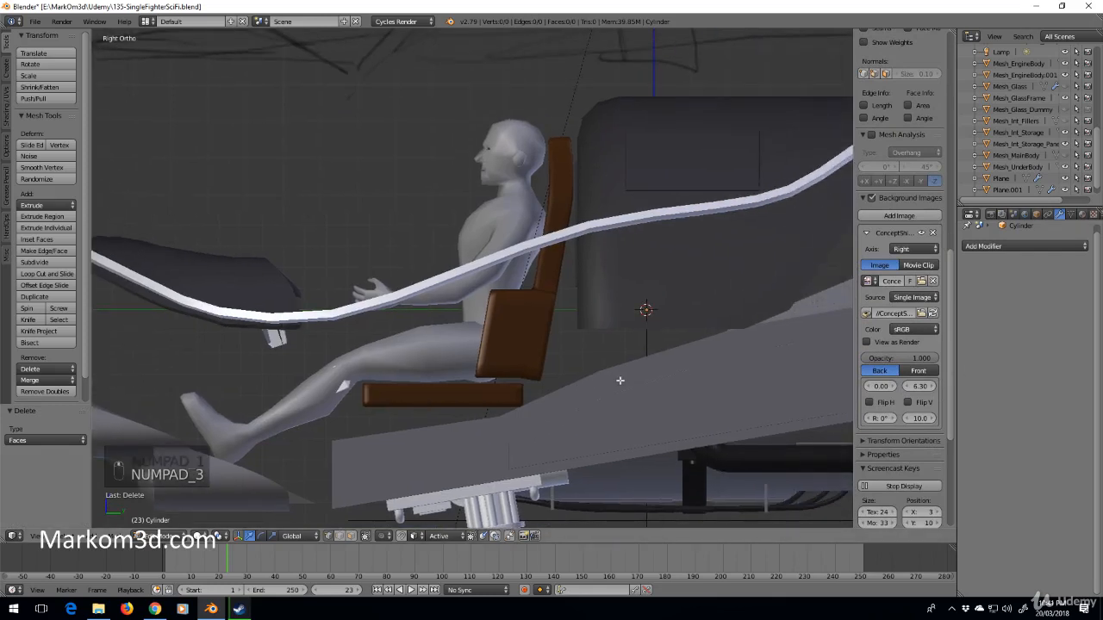
key(shift+a)
click(653, 365)
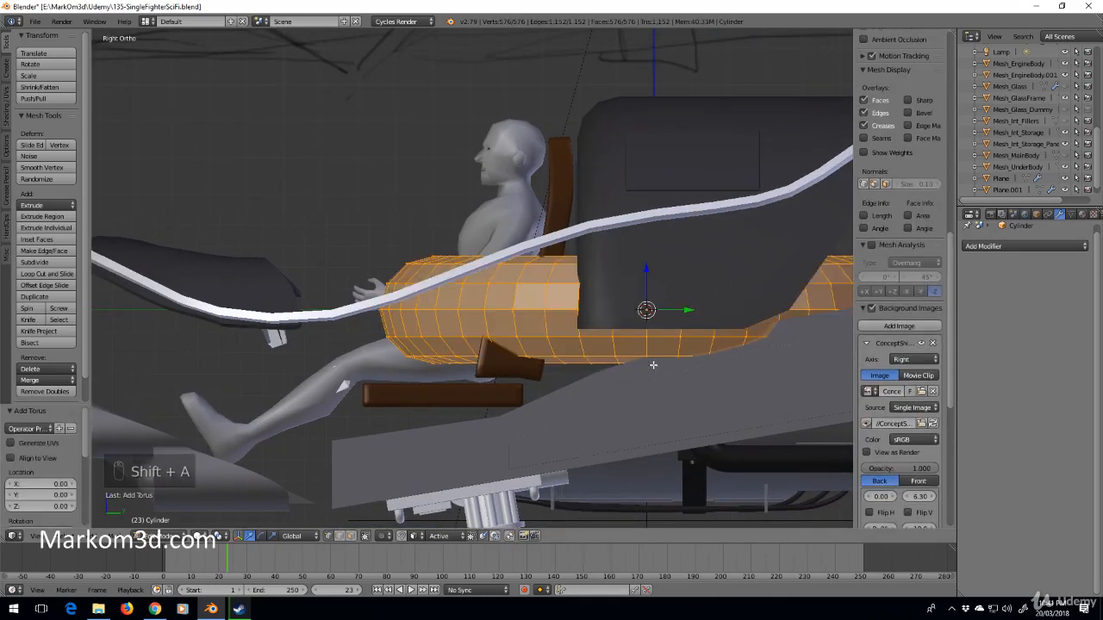
shift+middle_drag(653, 366, 492, 373)
scroll(56, 517, down, 6)
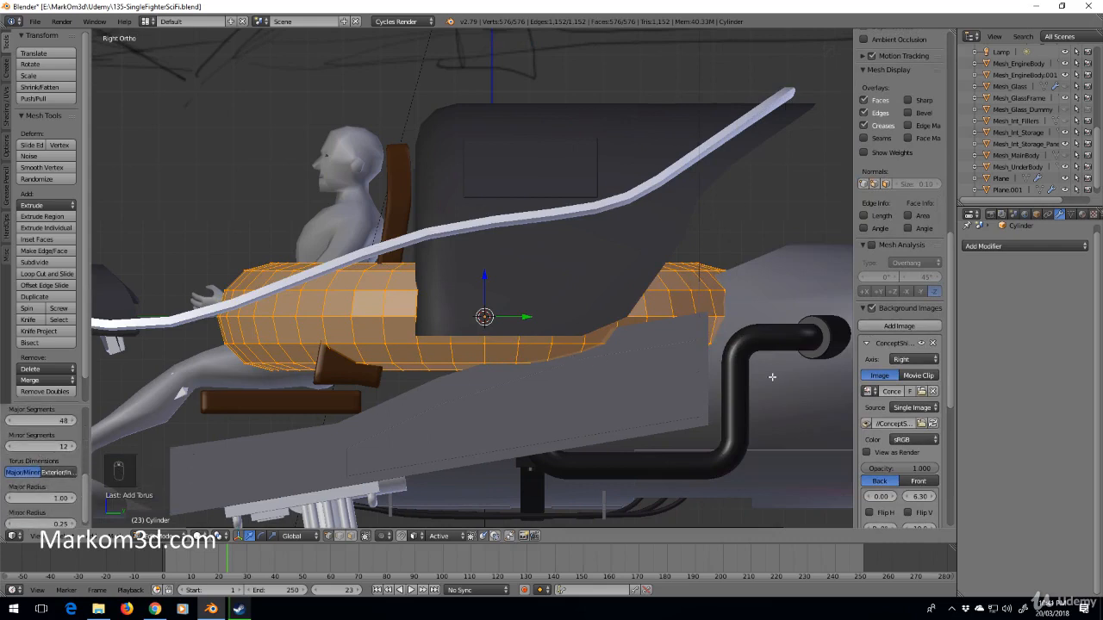
Try a major radius of 1.18 for the torus and reset it to 1
key(F6)
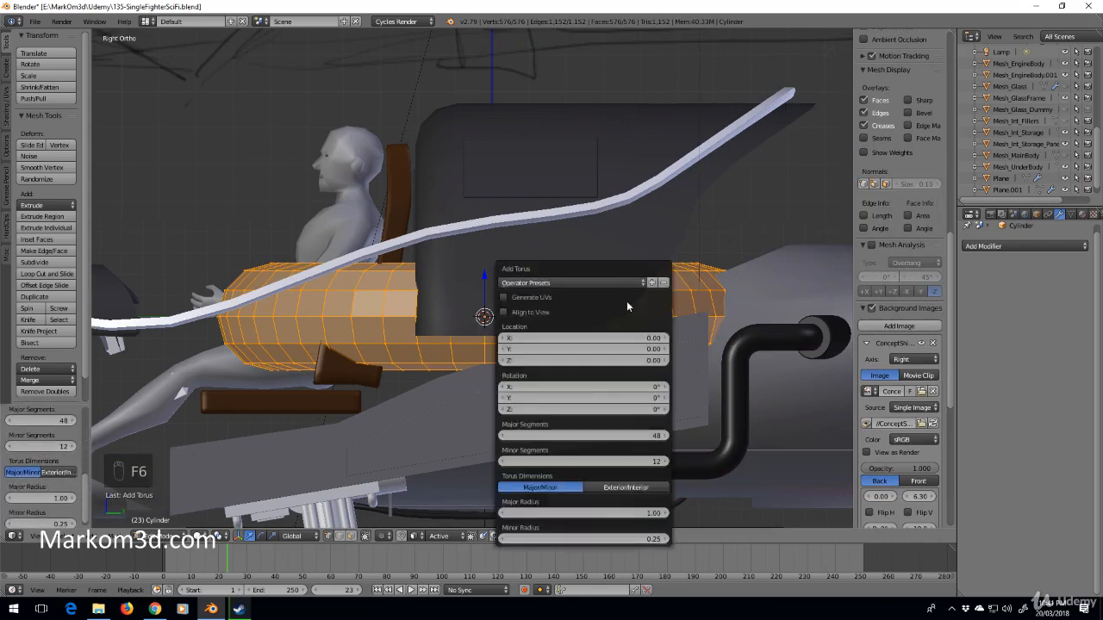
drag(591, 273, 592, 203)
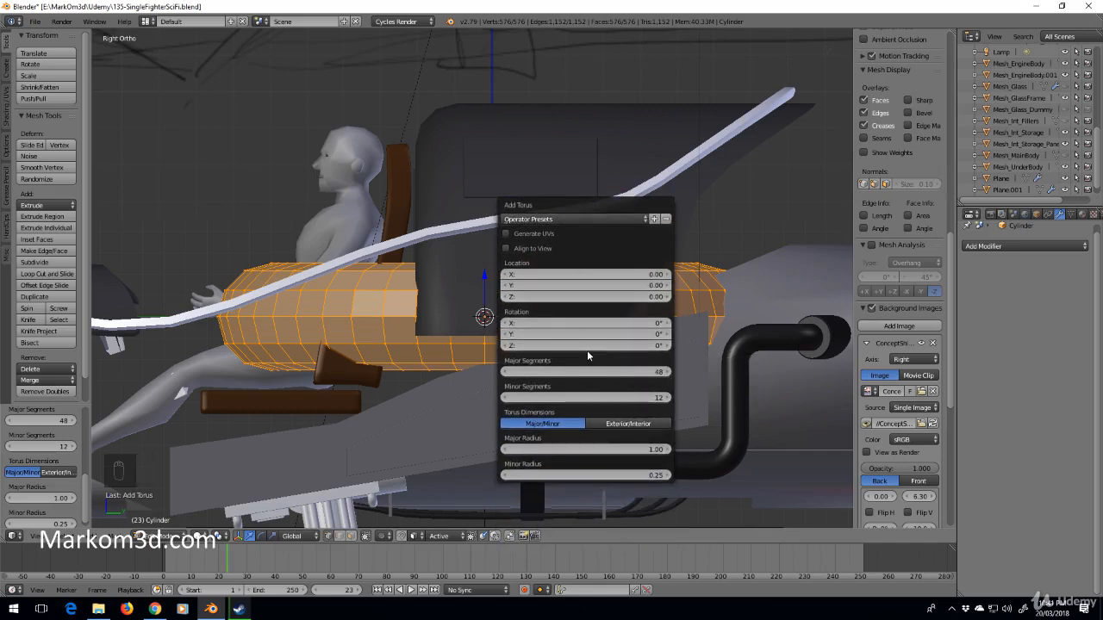
mouse_move(602, 456)
mouse_down()
mouse_move(689, 456)
mouse_move(612, 453)
mouse_up()
click(601, 451)
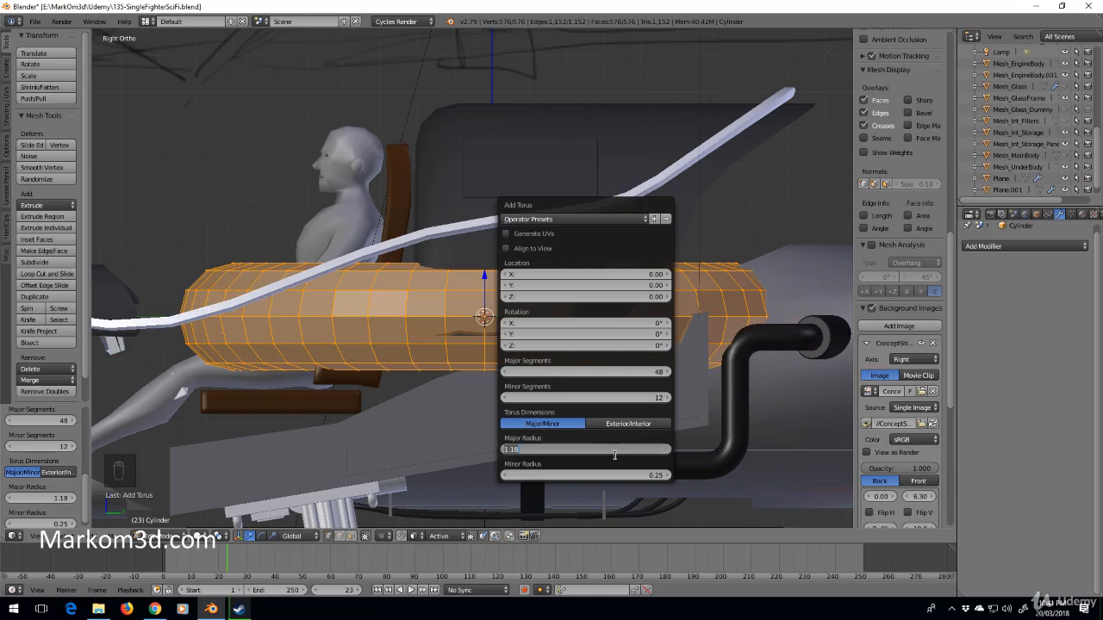
text(1)
key(Return)
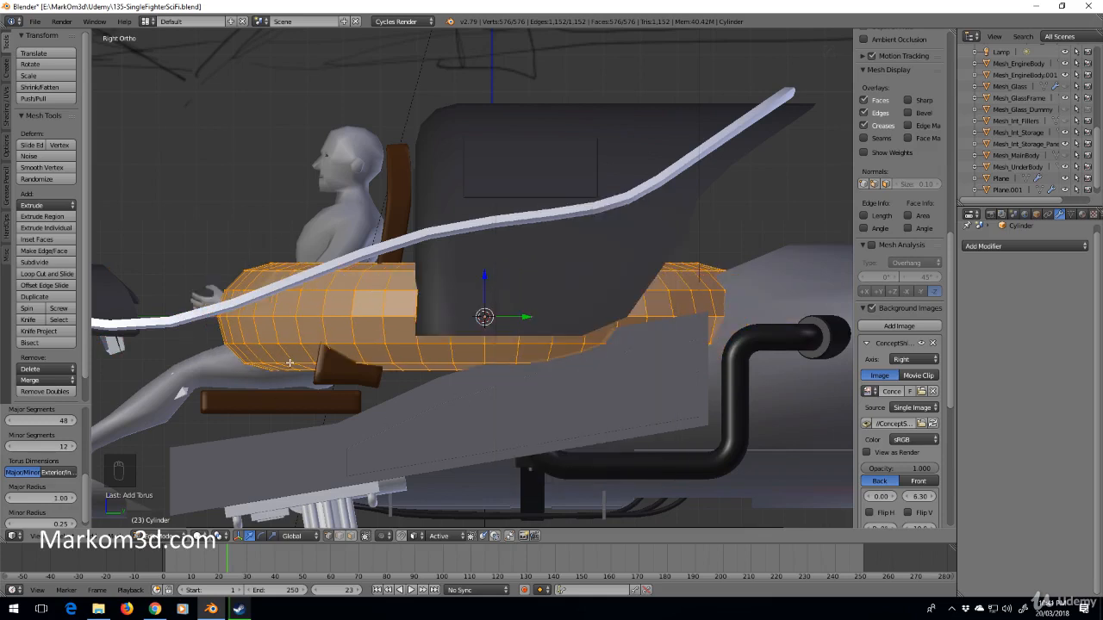
Set the torus's minor radius to 0.15
key(F6)
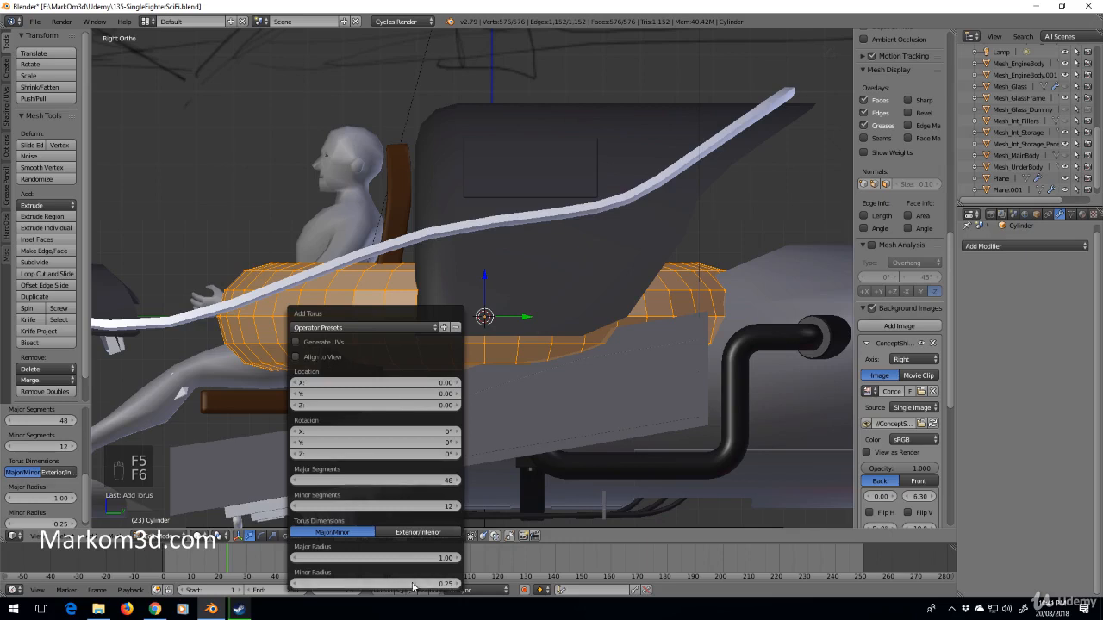
drag(422, 584, 403, 585)
mouse_move(403, 583)
mouse_down()
mouse_move(414, 584)
mouse_move(390, 584)
mouse_up()
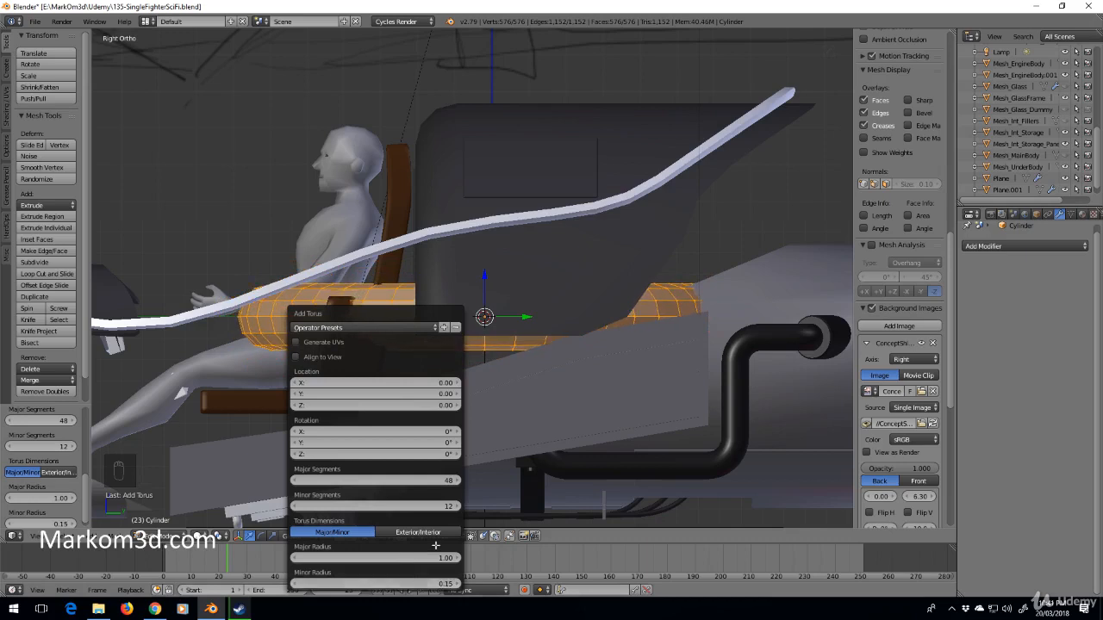
Rotate the torus 90° in the right side view so the ring stands upright
key(r)
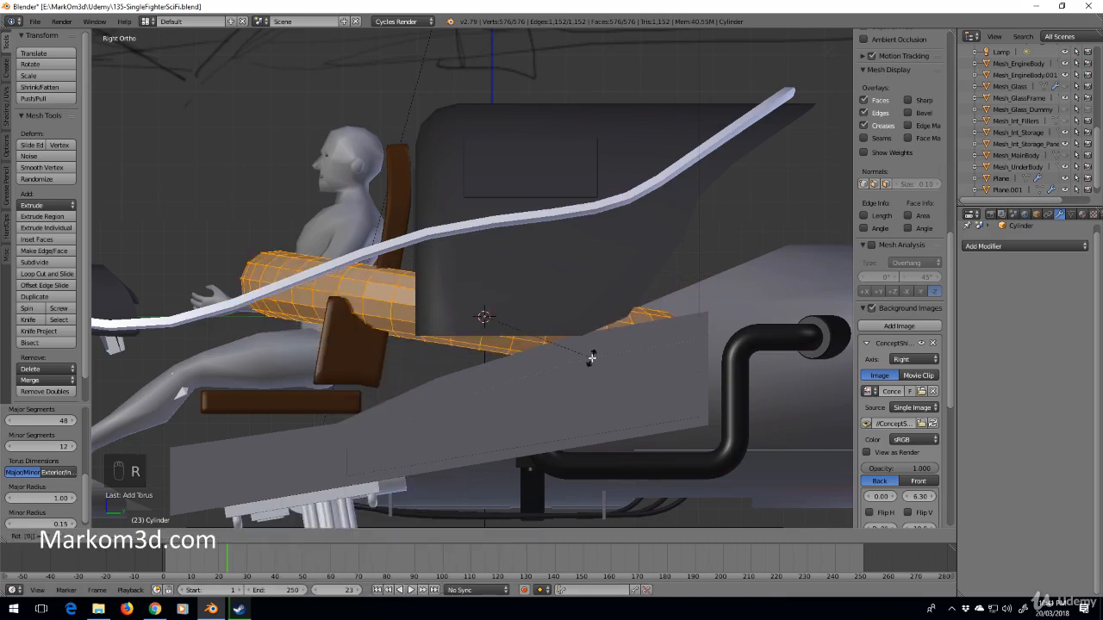
text(90)
key(Return)
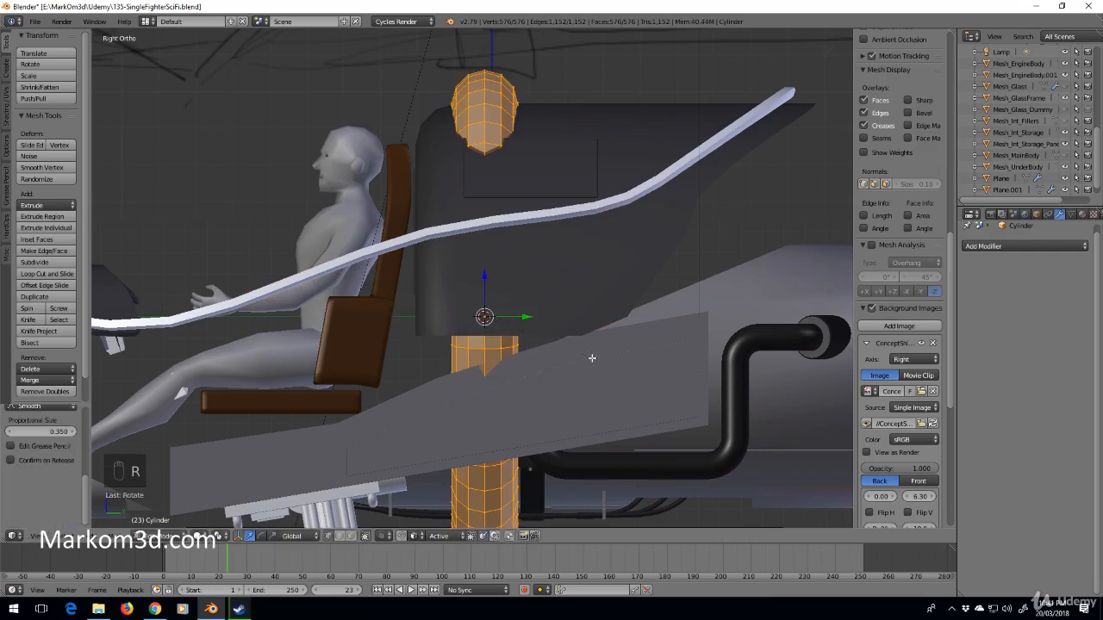
Scale the torus down to steering-wheel size and move it in front of the pilot at the hands
key(s)
click(536, 319)
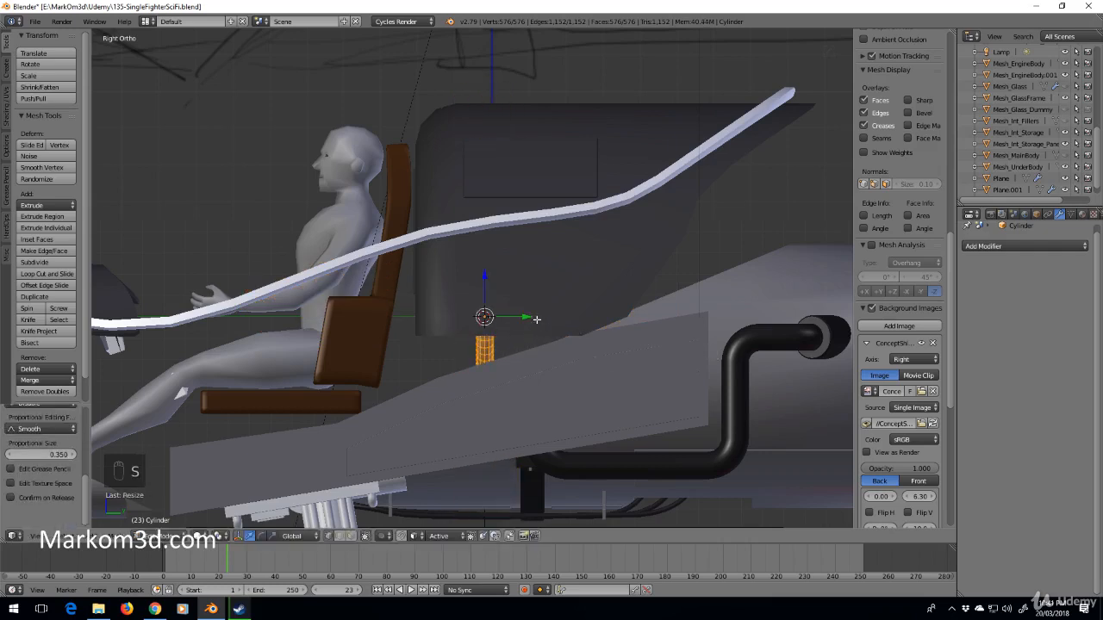
key(g)
click(259, 312)
key(s)
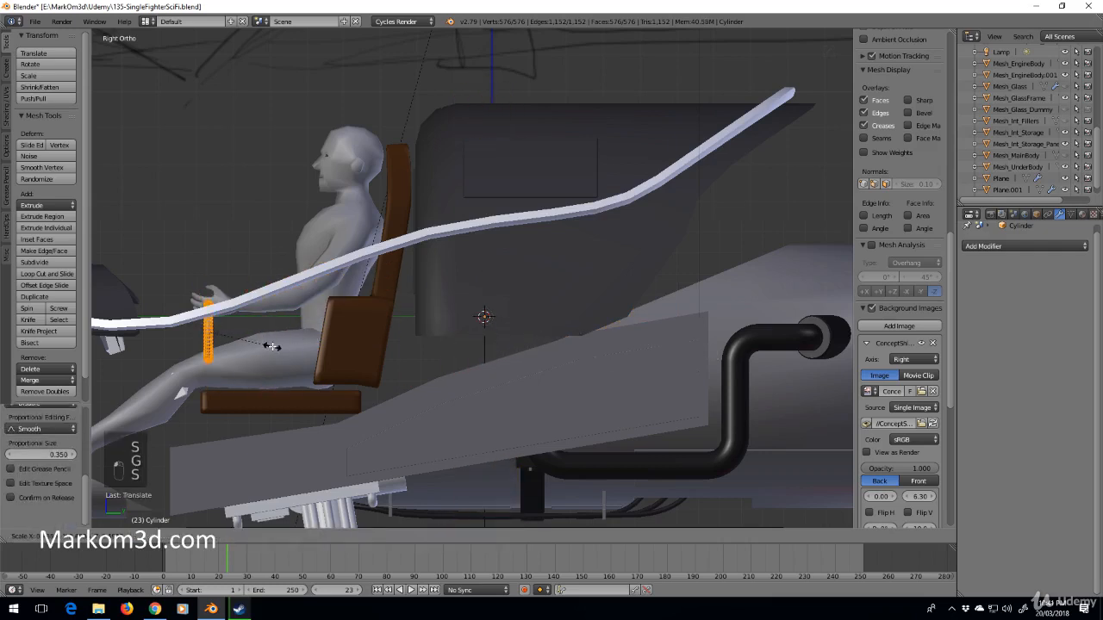
click(296, 348)
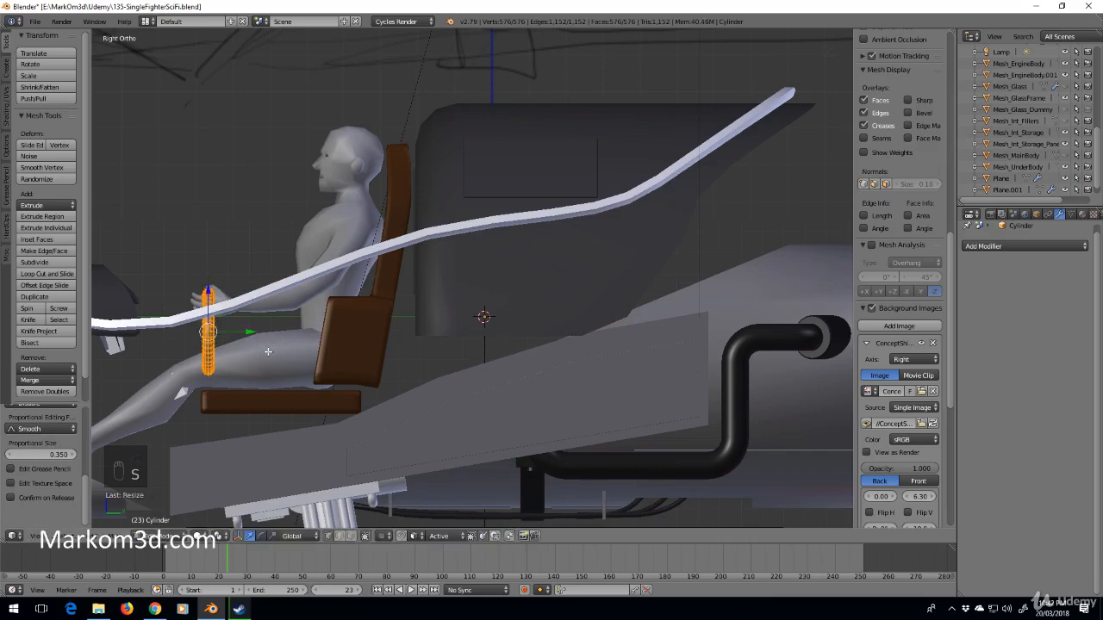
Add a cylinder to the same mesh and rotate it 90° so it lies horizontally in the right side view
scroll(387, 368, up, 2)
shift+middle_drag(388, 368, 454, 299)
key(shift+a)
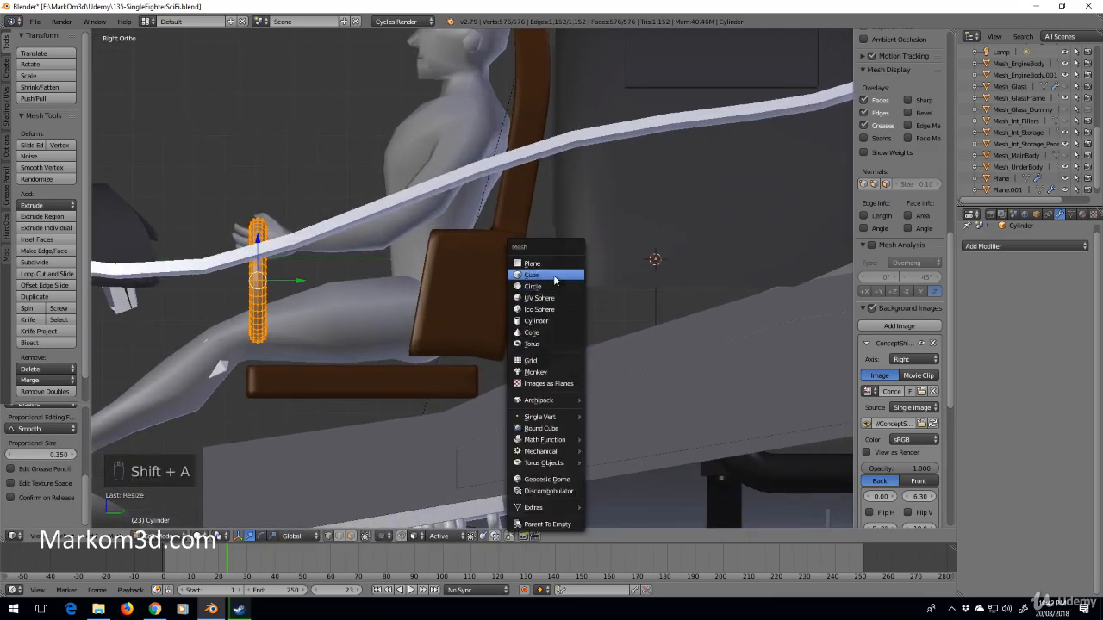
click(543, 320)
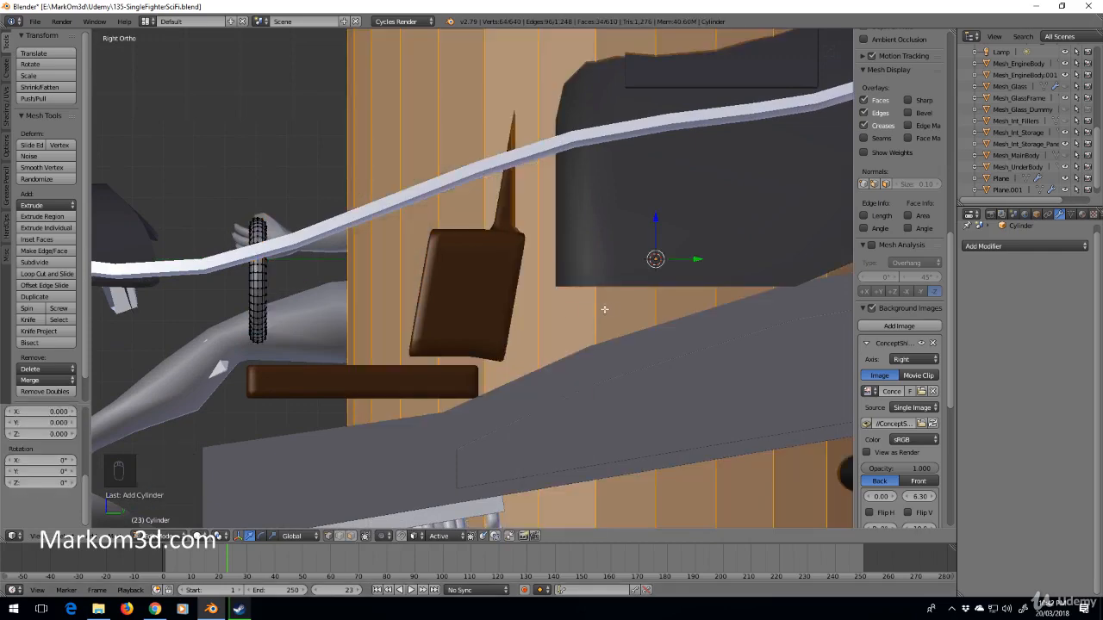
text(r90)
key(Return)
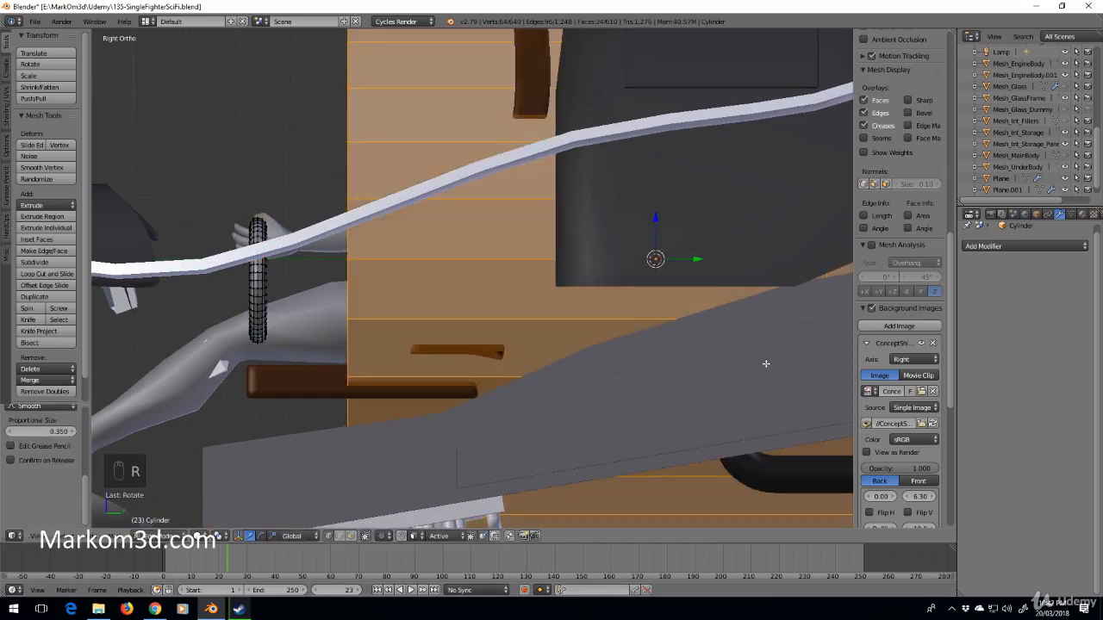
Scale the cylinder down to a small hub and move it along Y to just ahead of the ring
key(s)
click(671, 280)
drag(692, 259, 238, 258)
key(s)
click(320, 252)
shift+middle_drag(319, 252, 327, 253)
scroll(463, 284, up, 3)
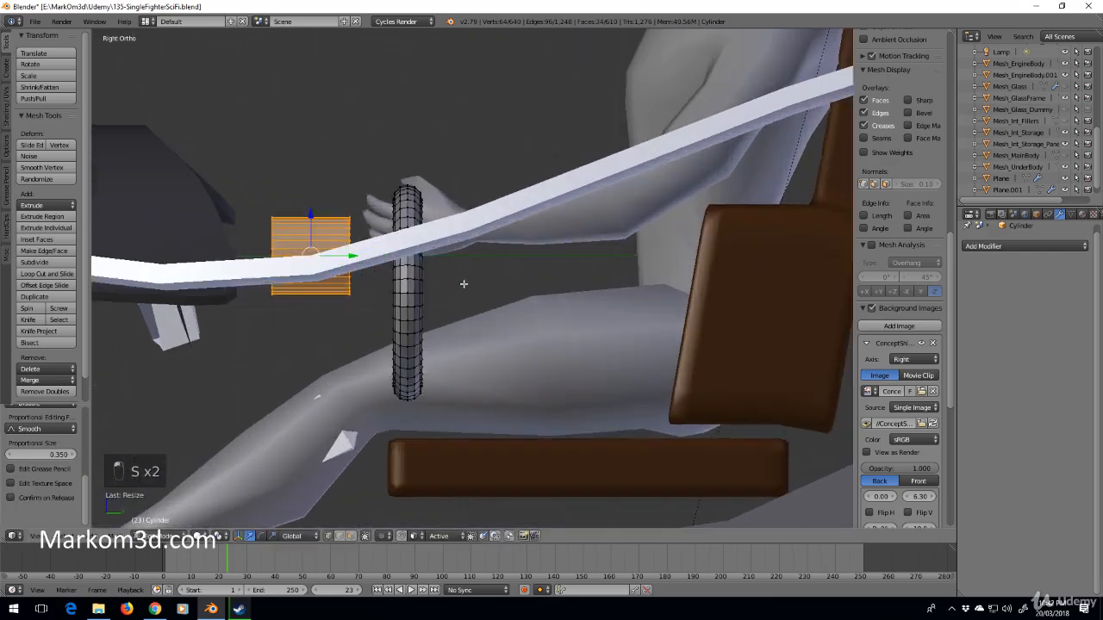
Select the whole linked ring and raise it along Z to the height of the pilot's hands
right_click(420, 319)
key(ctrl+l)
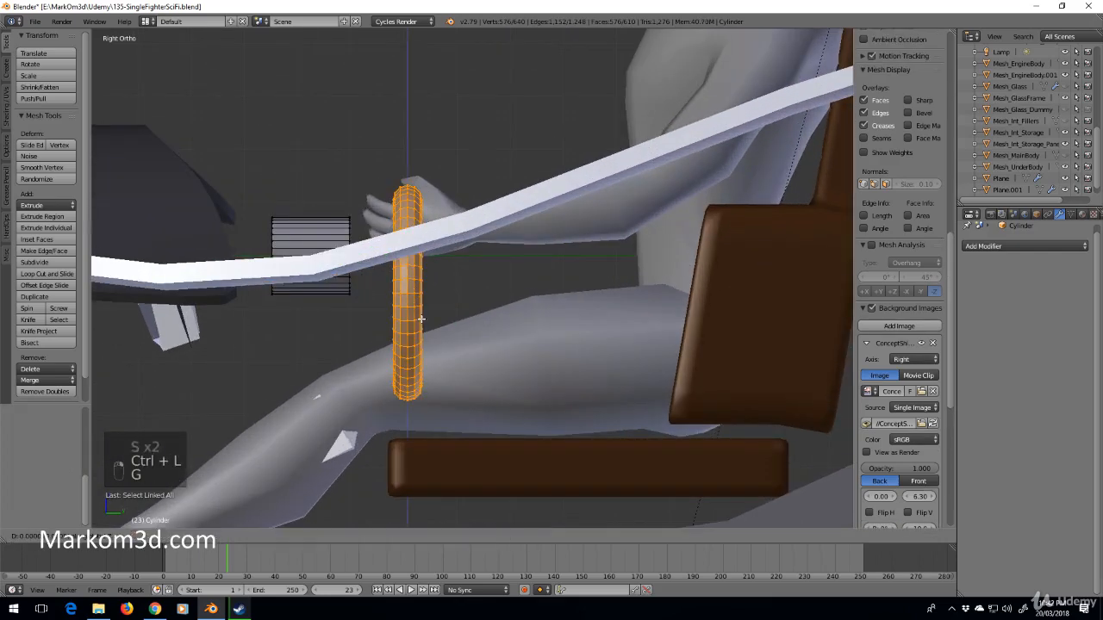
key(g)
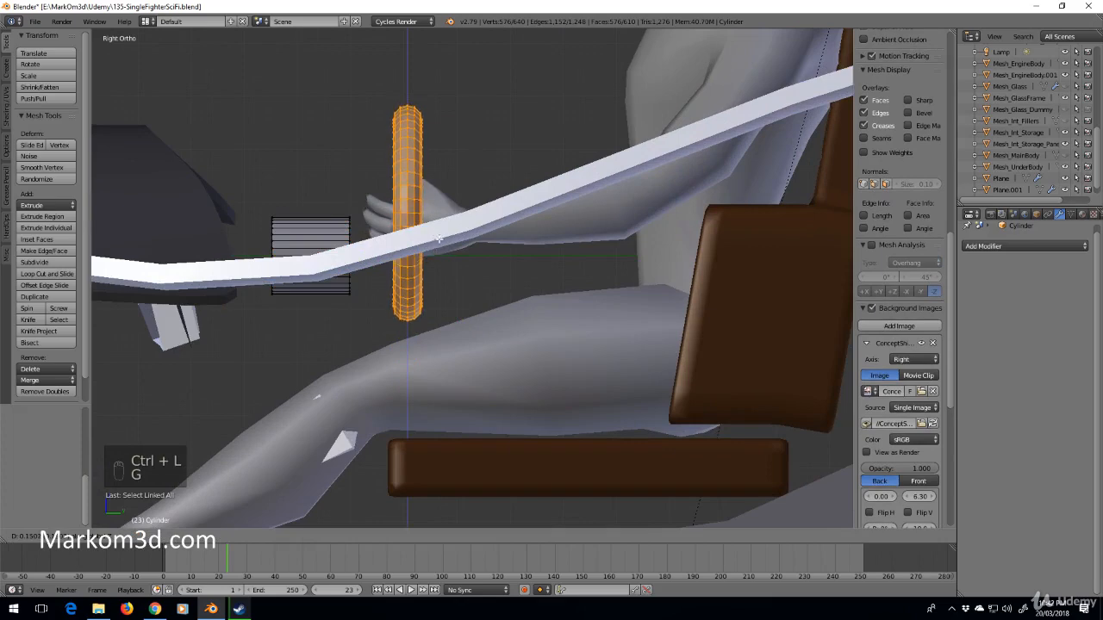
click(439, 245)
Move the cylinder's pilot-side end along Y into the ring and bring its far end closer to the ring
shift+middle_drag(446, 243, 522, 222)
scroll(548, 244, up, 2)
alt+right_click(411, 273)
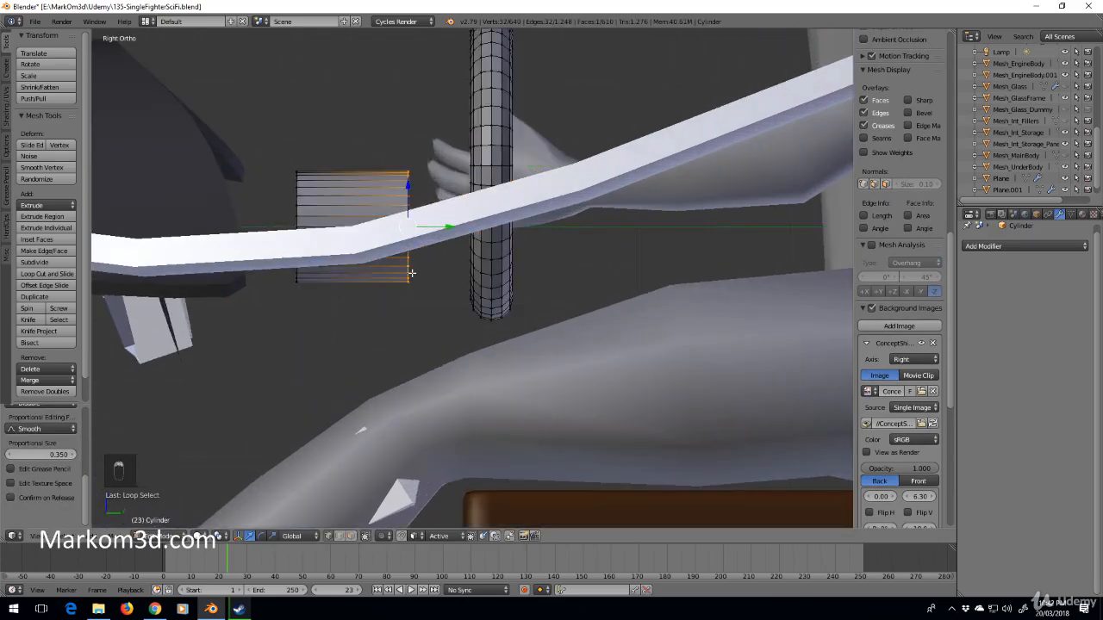
drag(448, 227, 520, 217)
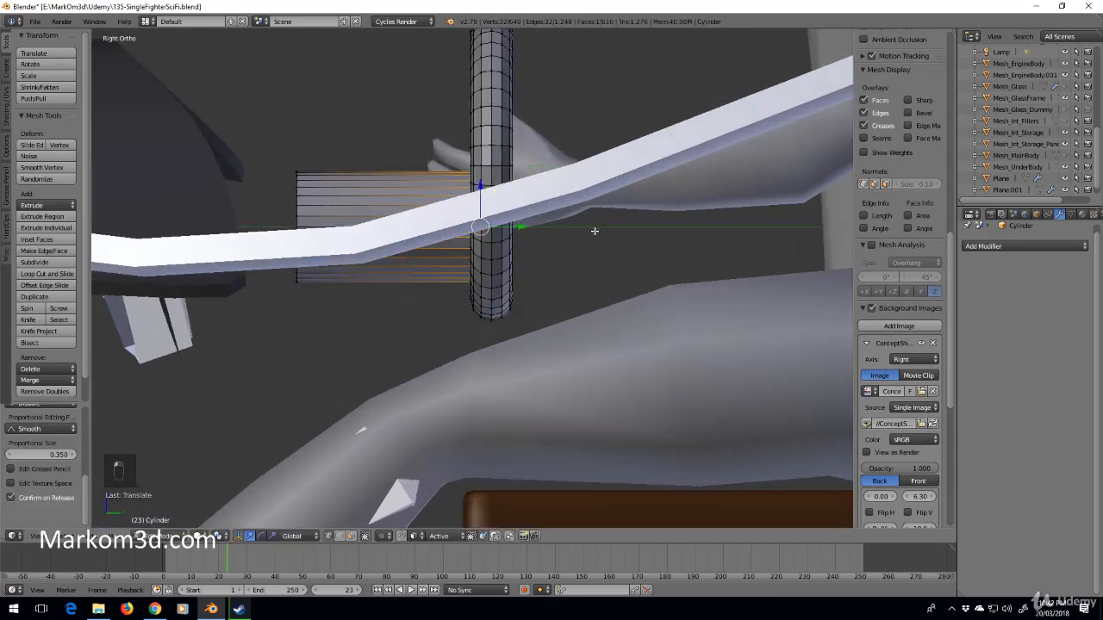
middle_drag(593, 232, 516, 277)
scroll(515, 277, up, 2)
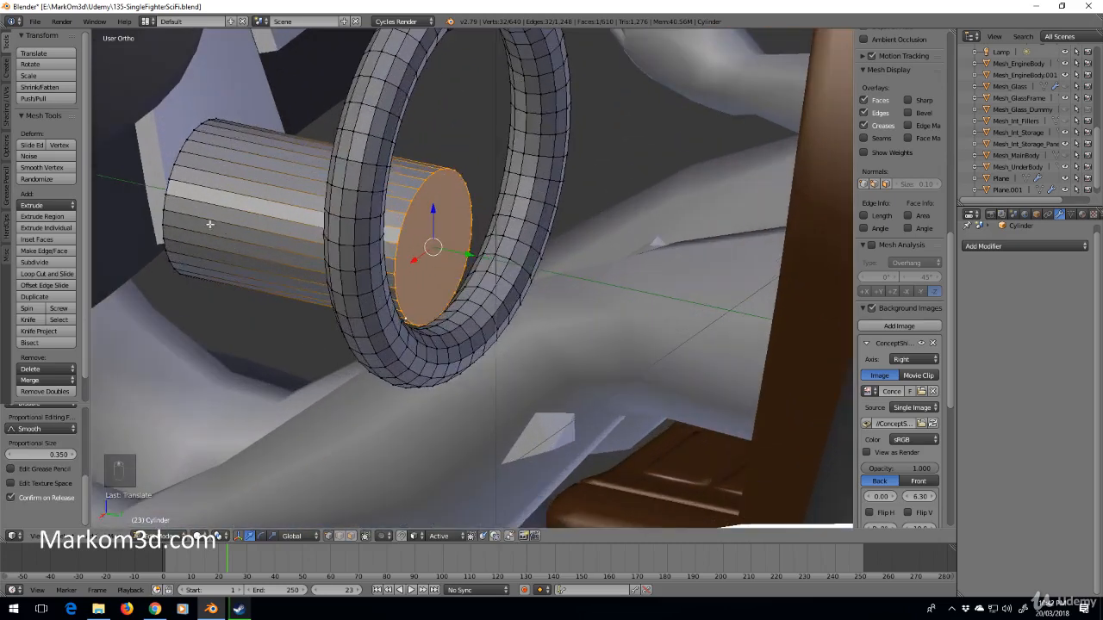
alt+right_click(179, 191)
drag(231, 204, 285, 194)
scroll(433, 266, up, 2)
scroll(434, 266, down, 2)
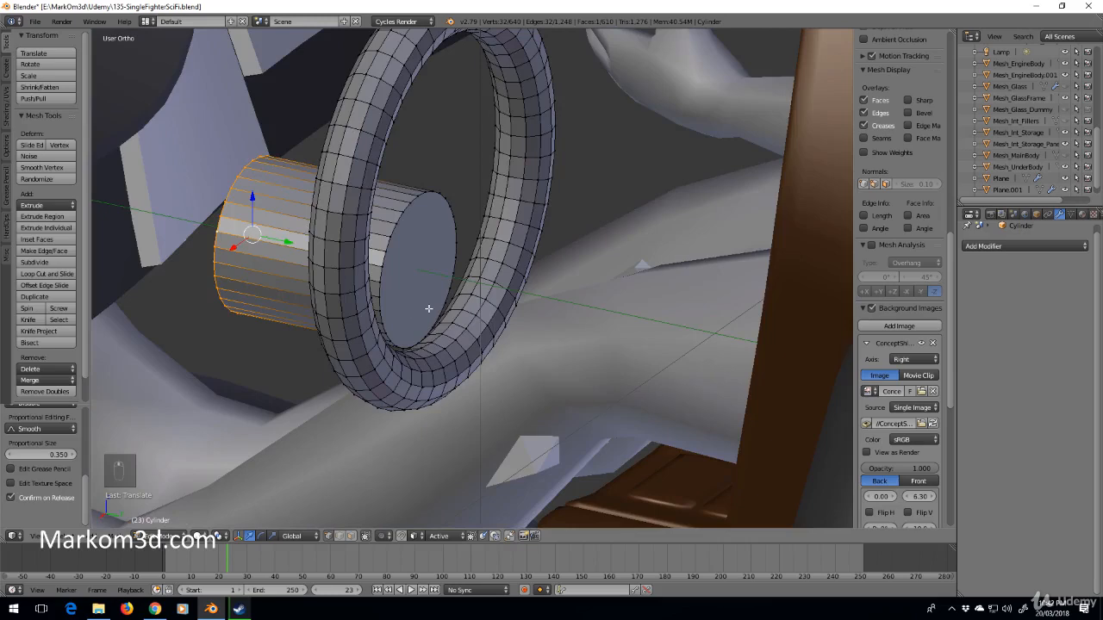
Select the upper section of the ring in the right side view, using edge loops and a wireframe border selection
key(KP_3)
shift+middle_drag(480, 237, 435, 485)
scroll(445, 422, up, 3)
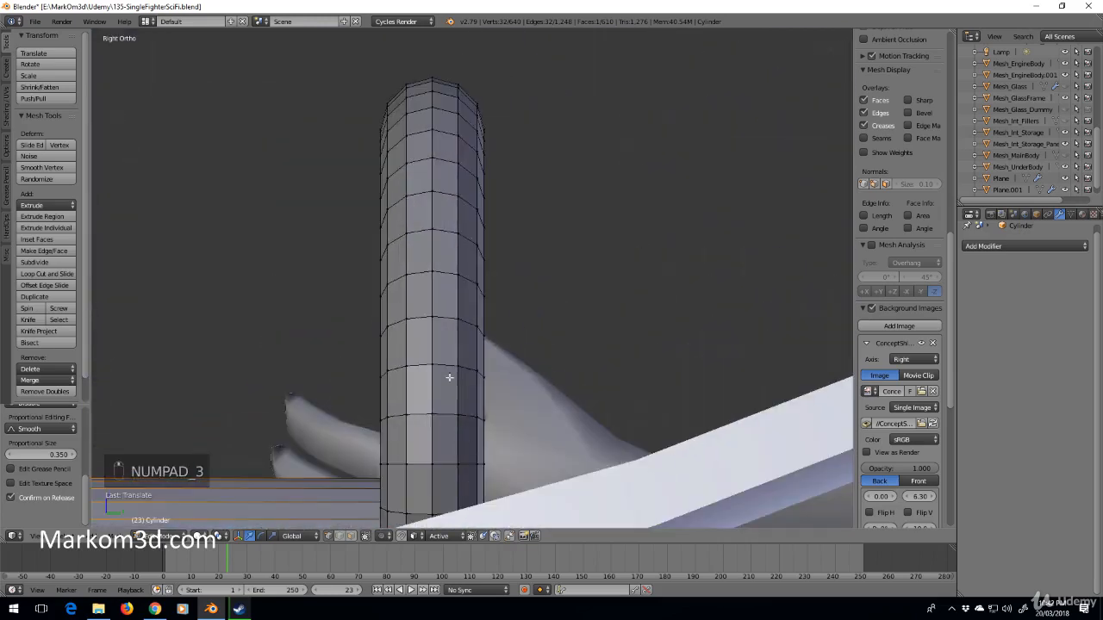
shift+middle_drag(434, 207, 442, 254)
alt+shift+right_click(448, 241)
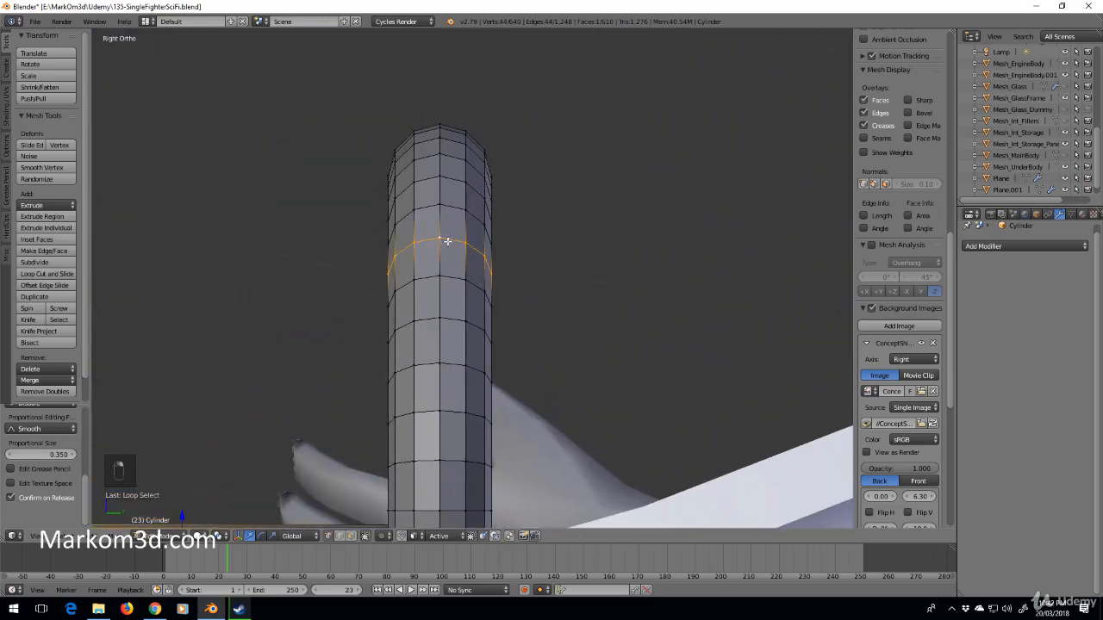
alt+shift+right_click(447, 205)
alt+shift+right_click(454, 177)
key(z)
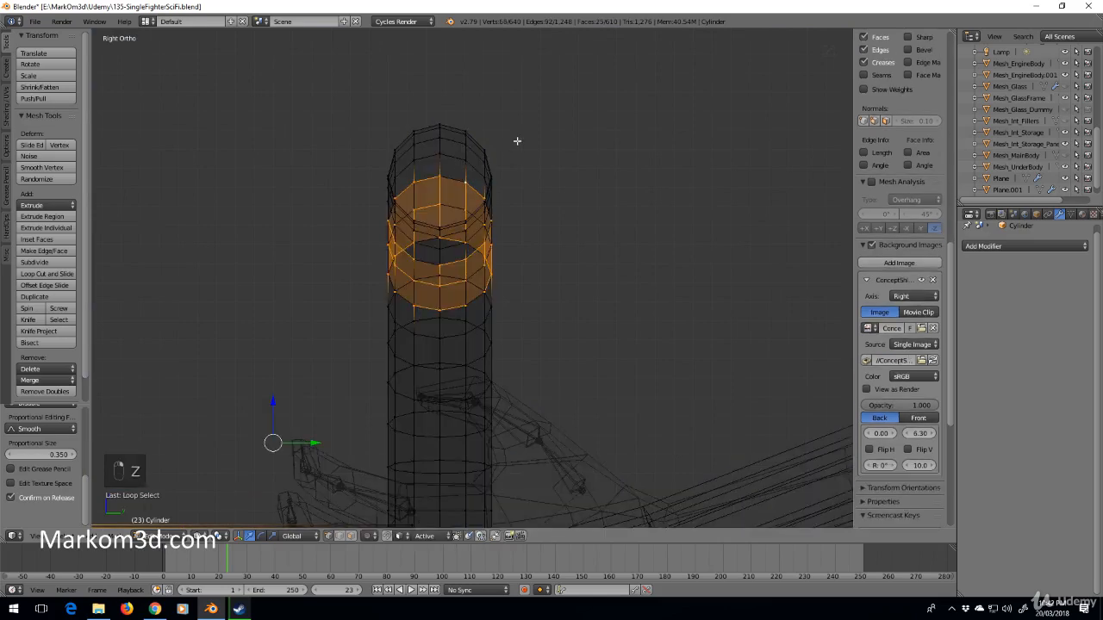
key(b)
drag(530, 128, 333, 298)
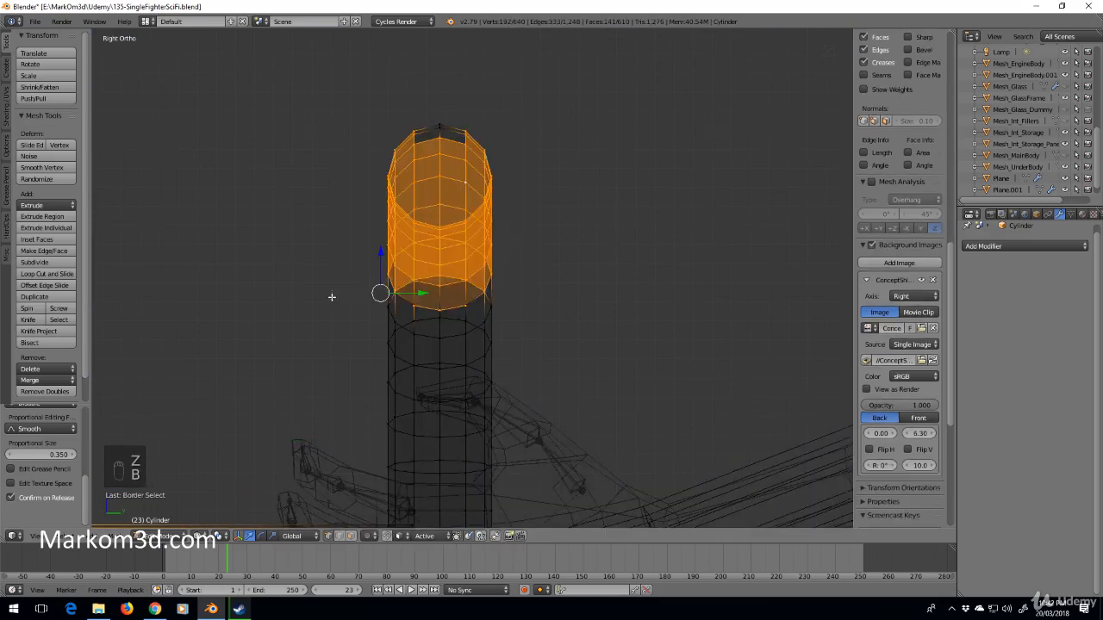
key(z)
Add the missed vertices on the ring's crown and further edge loops down its sides to the selection
middle_drag(333, 298, 487, 338)
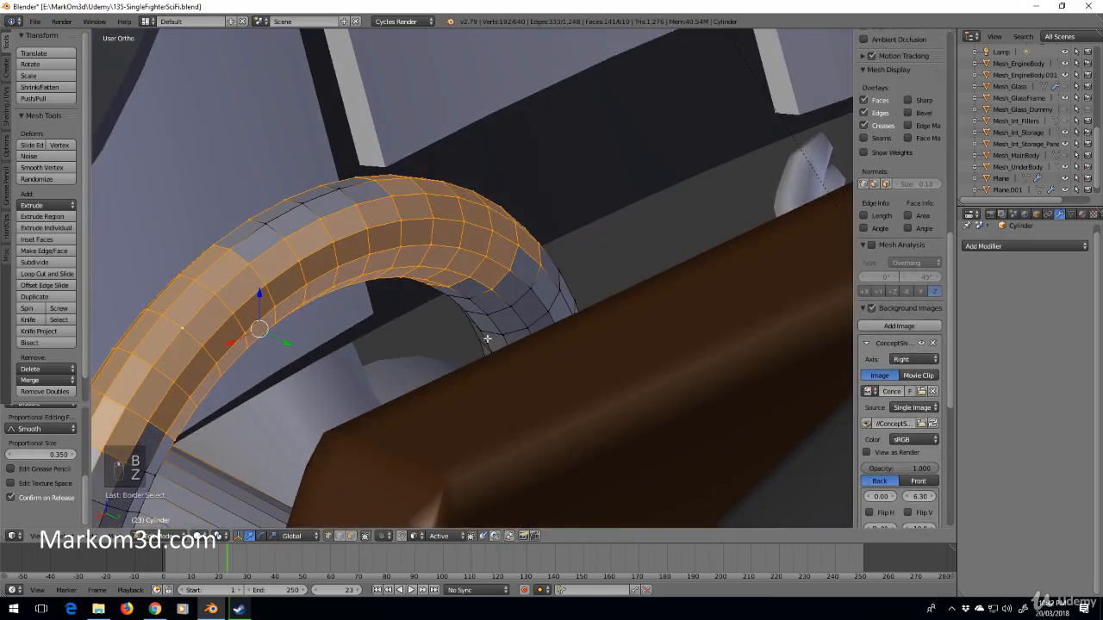
shift+right_click(268, 228)
shift+right_click(338, 187)
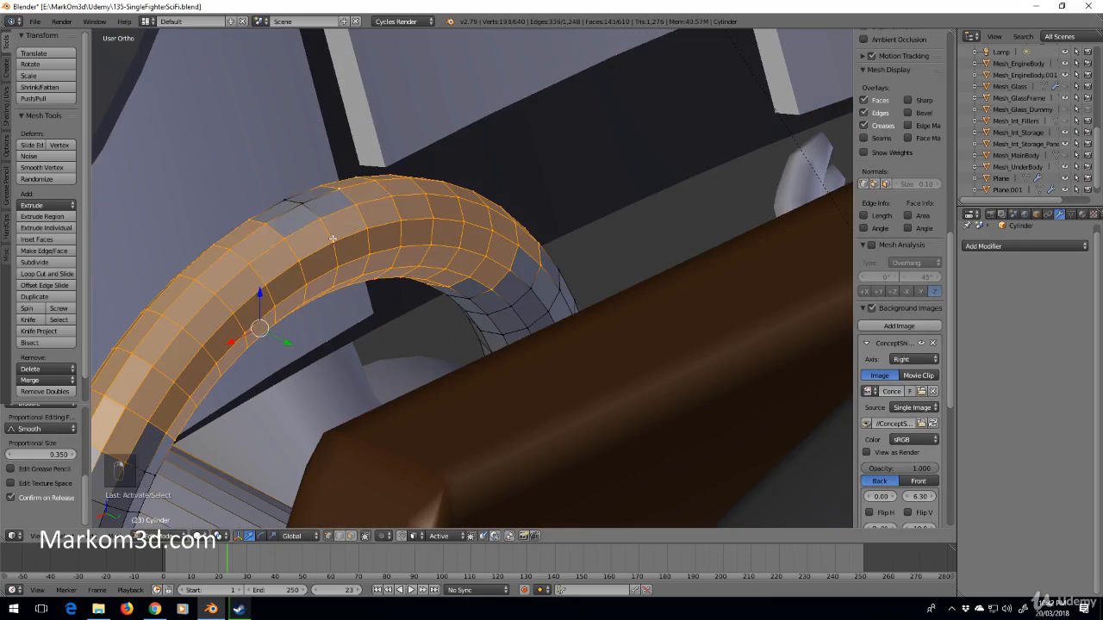
shift+right_click(297, 204)
middle_drag(342, 275, 454, 331)
scroll(457, 329, down, 1)
scroll(470, 308, up, 1)
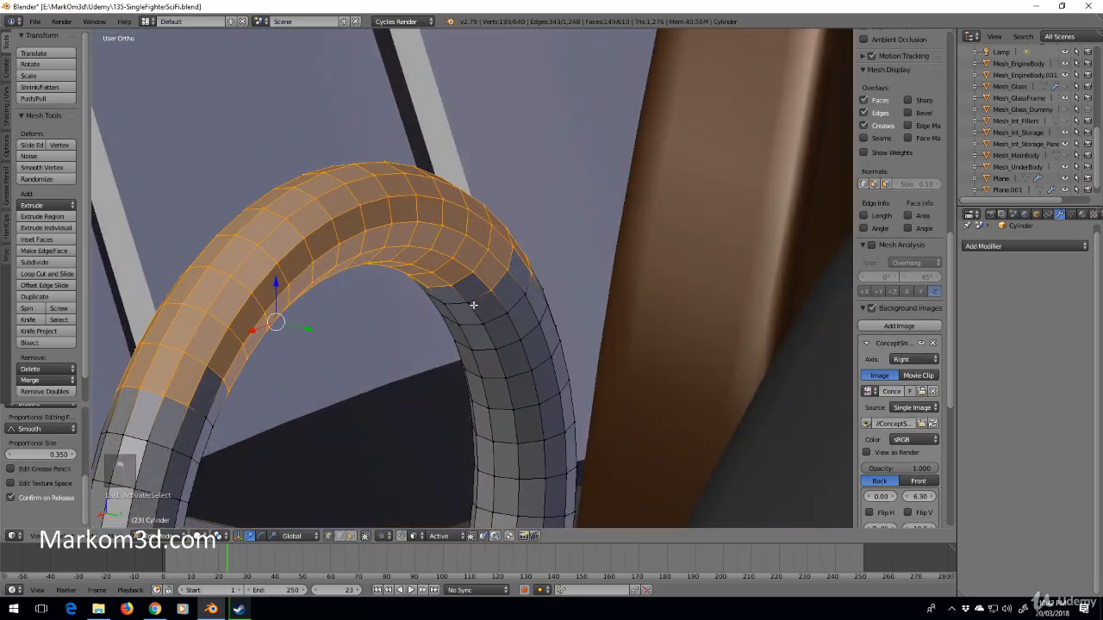
alt+shift+right_click(475, 301)
alt+shift+right_click(492, 315)
middle_drag(539, 349, 462, 202)
alt+shift+right_click(246, 147)
scroll(470, 354, down, 3)
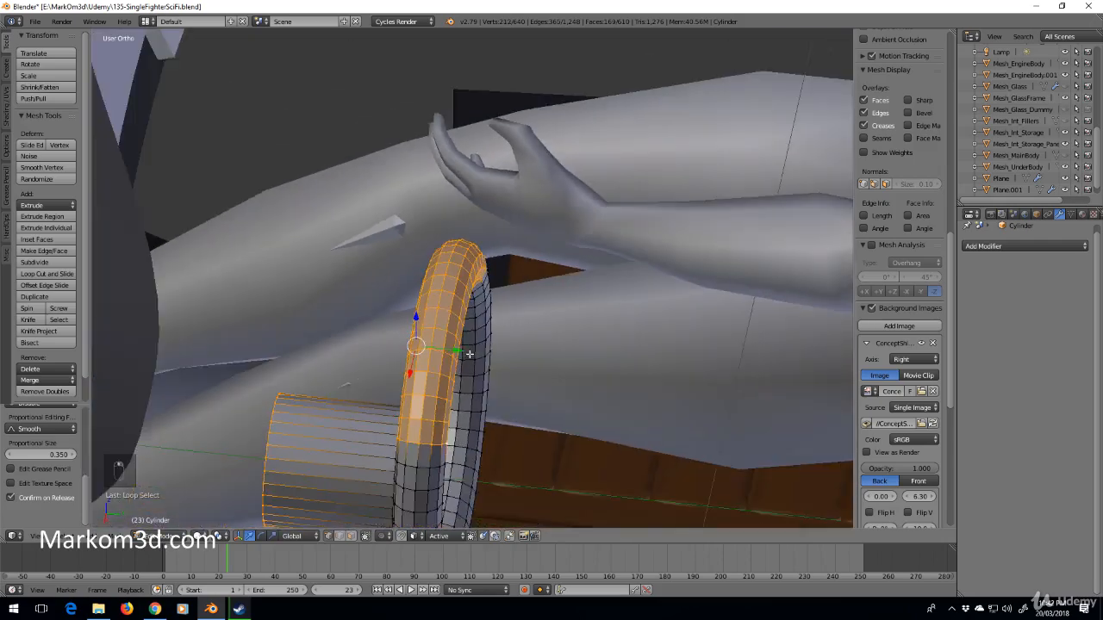
Deselect the cylinder's far end and delete the selected faces of the ring's upper arc
middle_drag(470, 354, 410, 419)
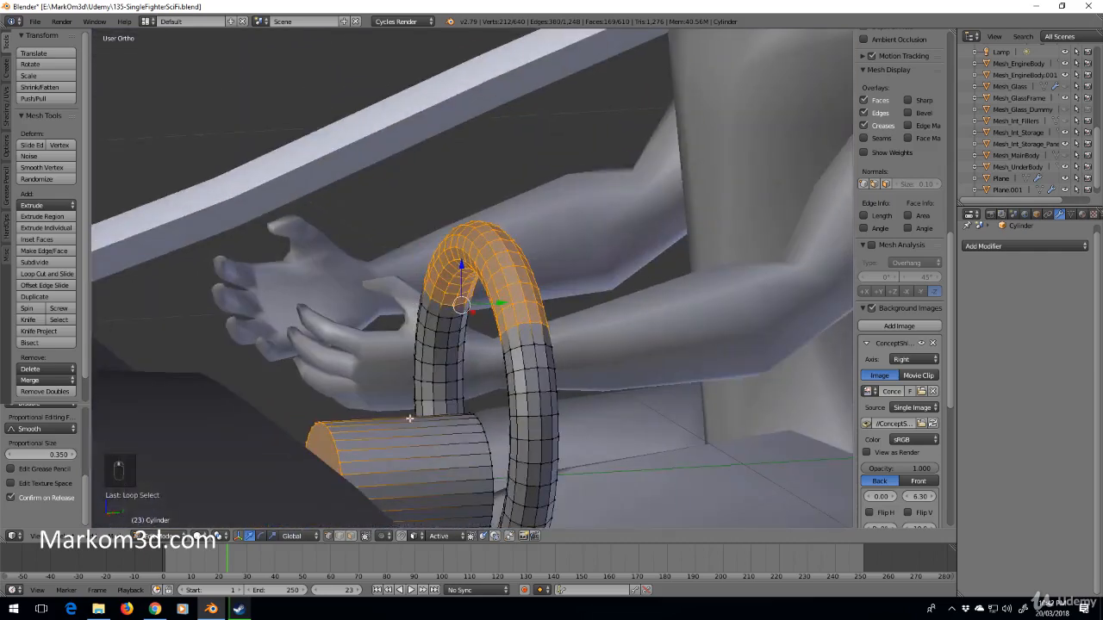
alt+shift+right_click(329, 440)
middle_drag(332, 441, 507, 409)
scroll(945, 479, down, 2)
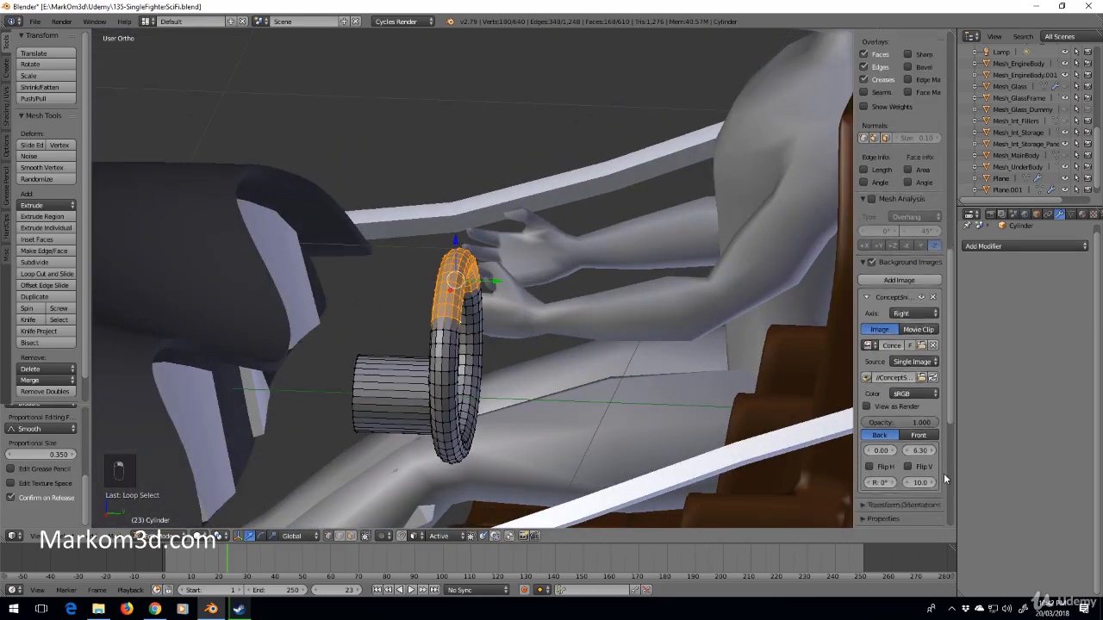
scroll(945, 480, down, 7)
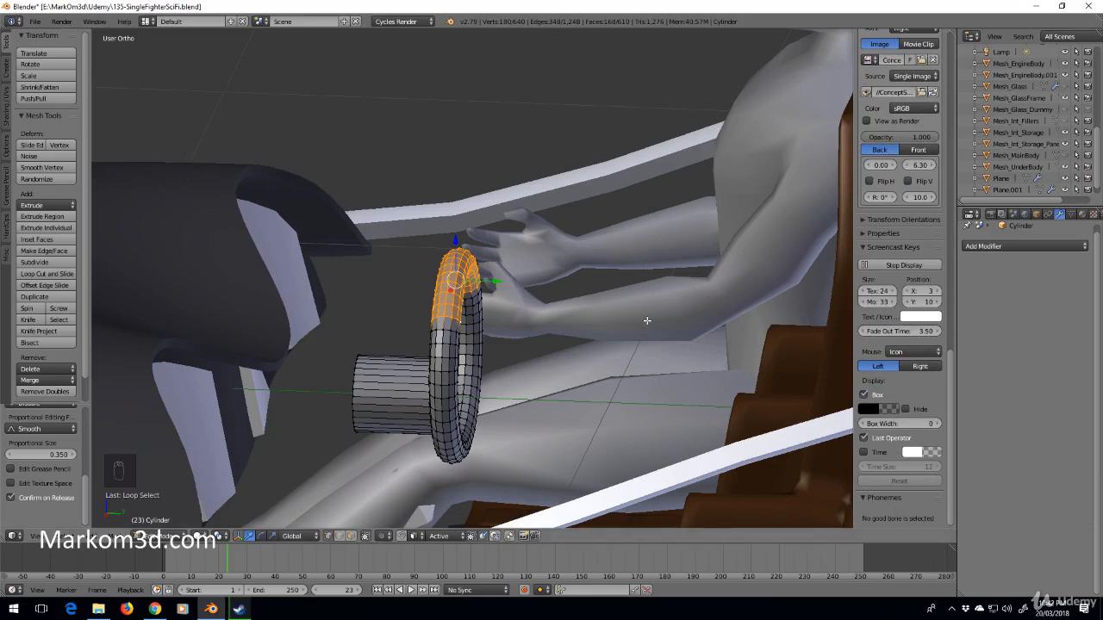
middle_drag(647, 319, 684, 305)
scroll(684, 305, up, 5)
shift+middle_drag(664, 383, 519, 349)
key(Delete)
click(450, 276)
Cap one open end of the cut ring by extruding its edge loop, scaling it inward and filling it with a face
scroll(519, 349, down, 2)
alt+click(564, 138)
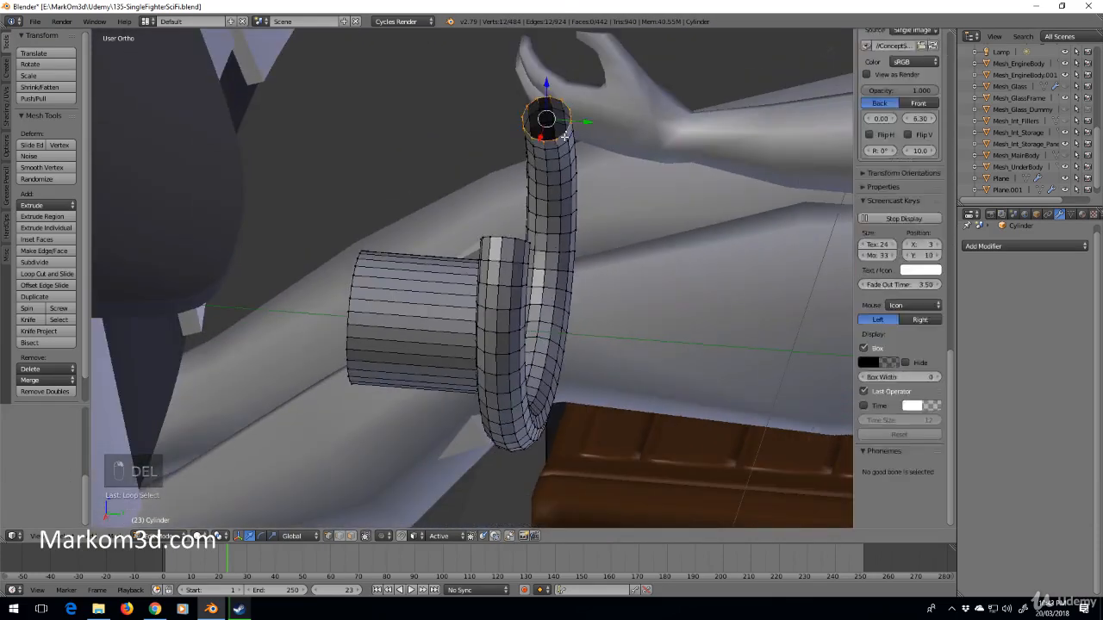
middle_drag(565, 138, 534, 468)
key(e)
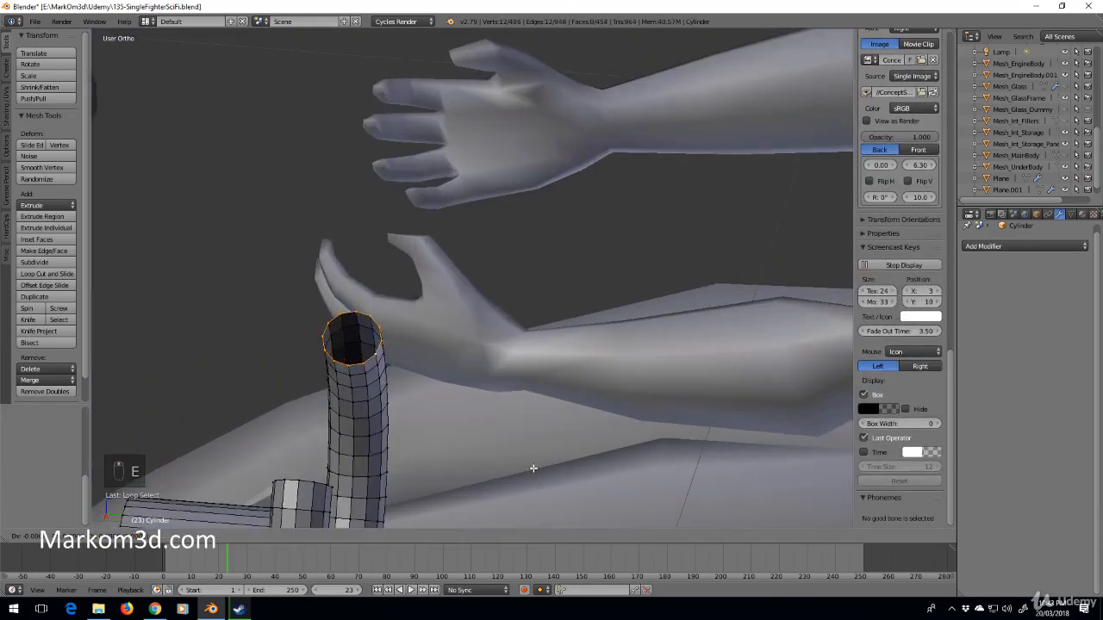
right_click(534, 468)
key(s)
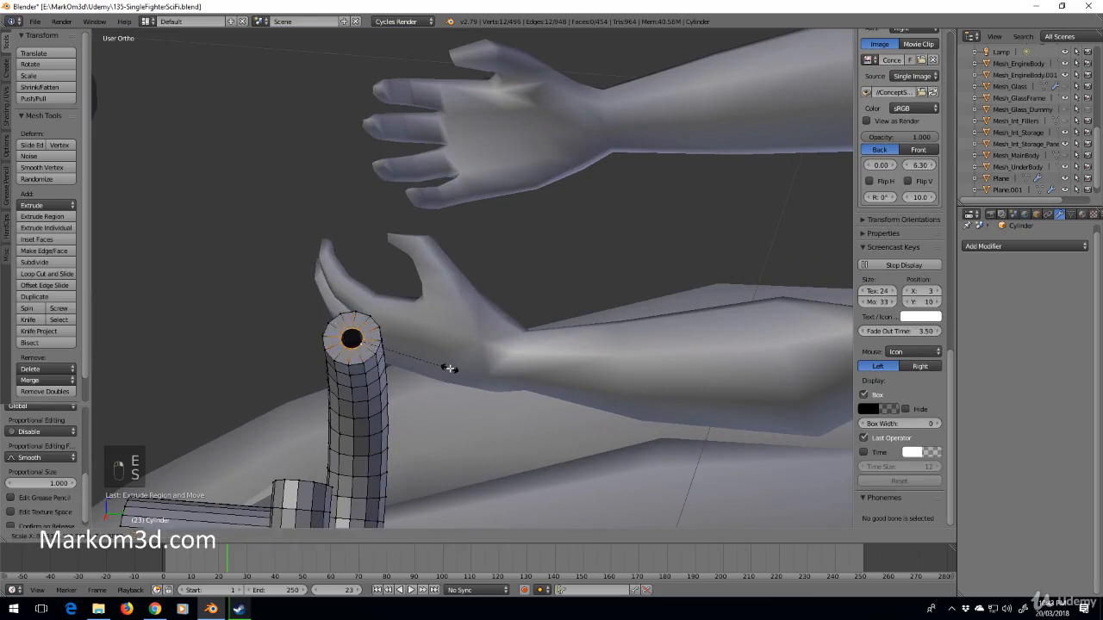
click(441, 362)
key(f)
Close the ring's other open end with an inward-scaled extrusion of its edge loop and a fill face
middle_drag(545, 405, 366, 401)
alt+right_click(352, 173)
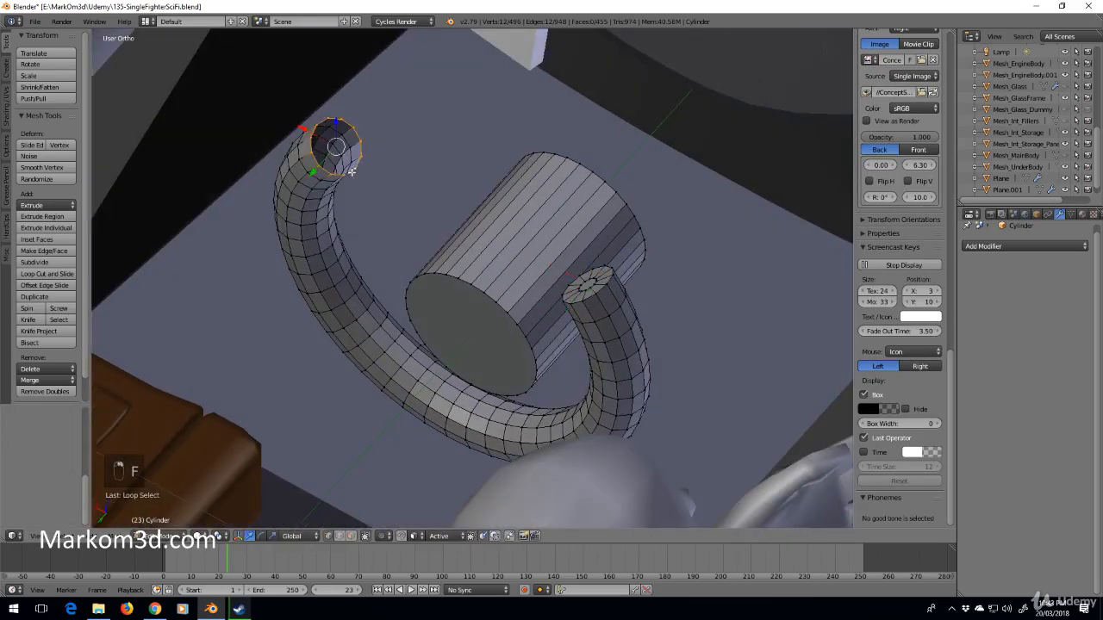
key(e)
right_click(478, 274)
key(s)
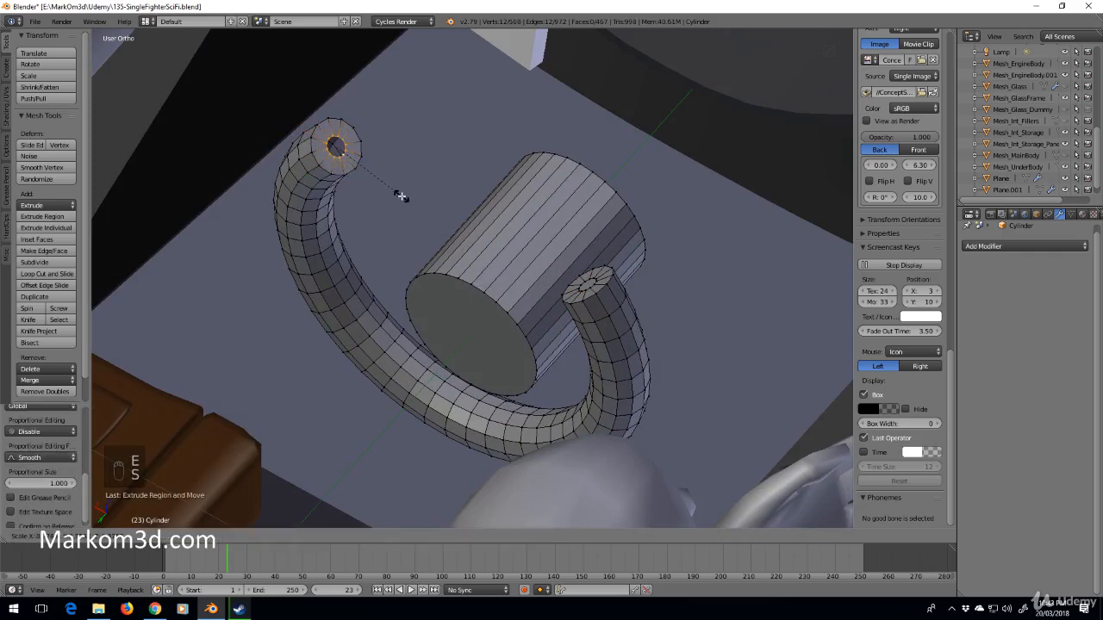
click(401, 197)
key(f)
middle_drag(511, 349, 353, 310)
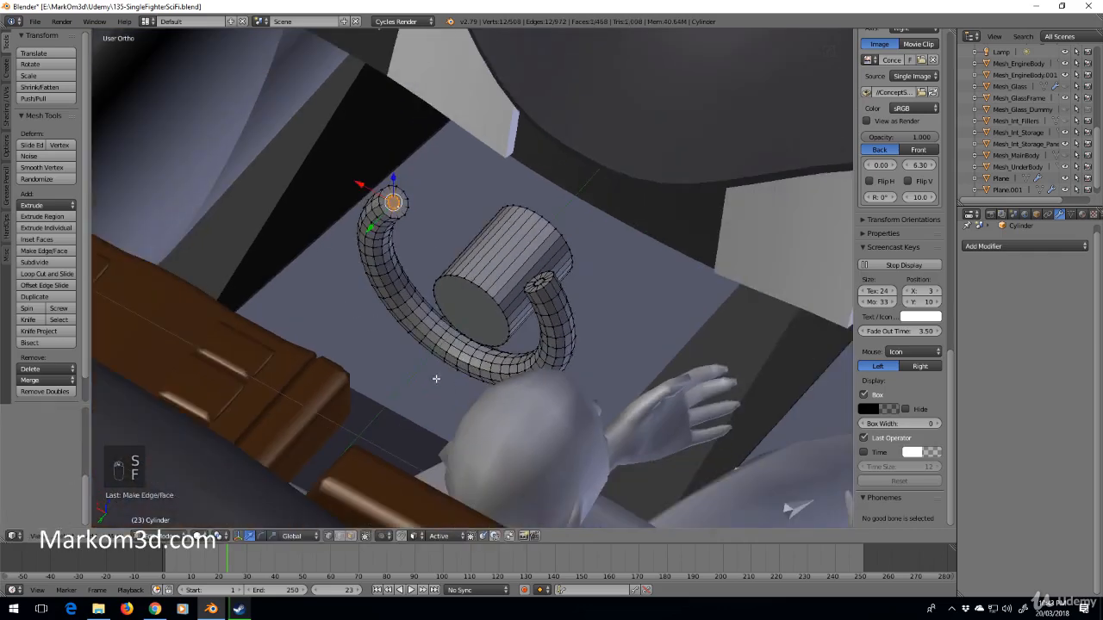
Select the whole hub cylinder and lower it along the Z axis toward the bottom of the cut ring
middle_drag(436, 378, 543, 272)
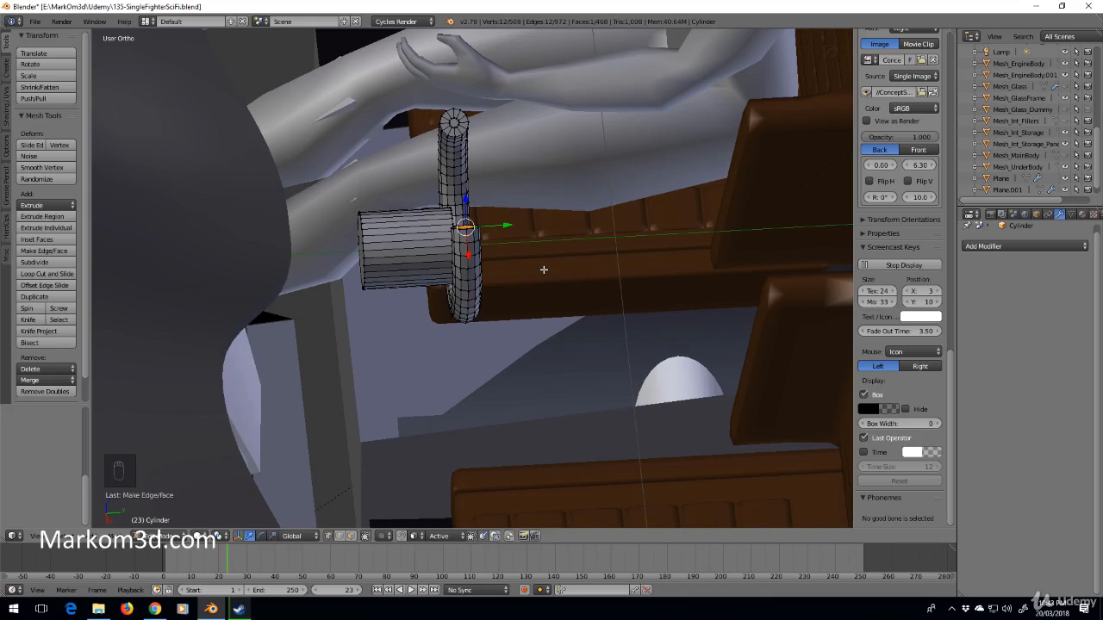
middle_drag(544, 270, 469, 256)
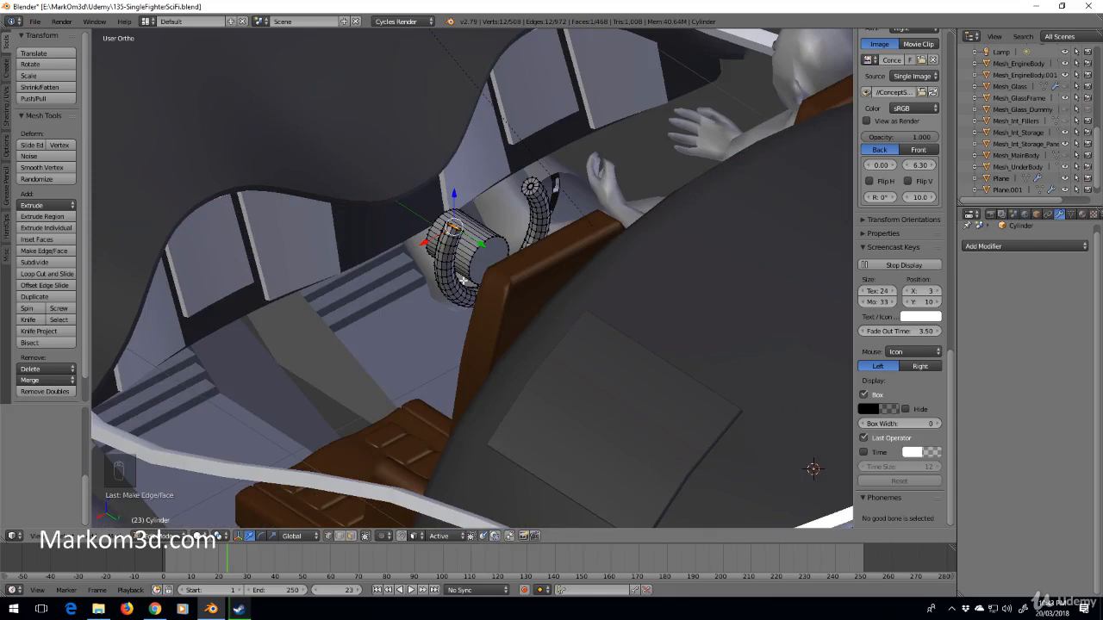
scroll(464, 281, up, 4)
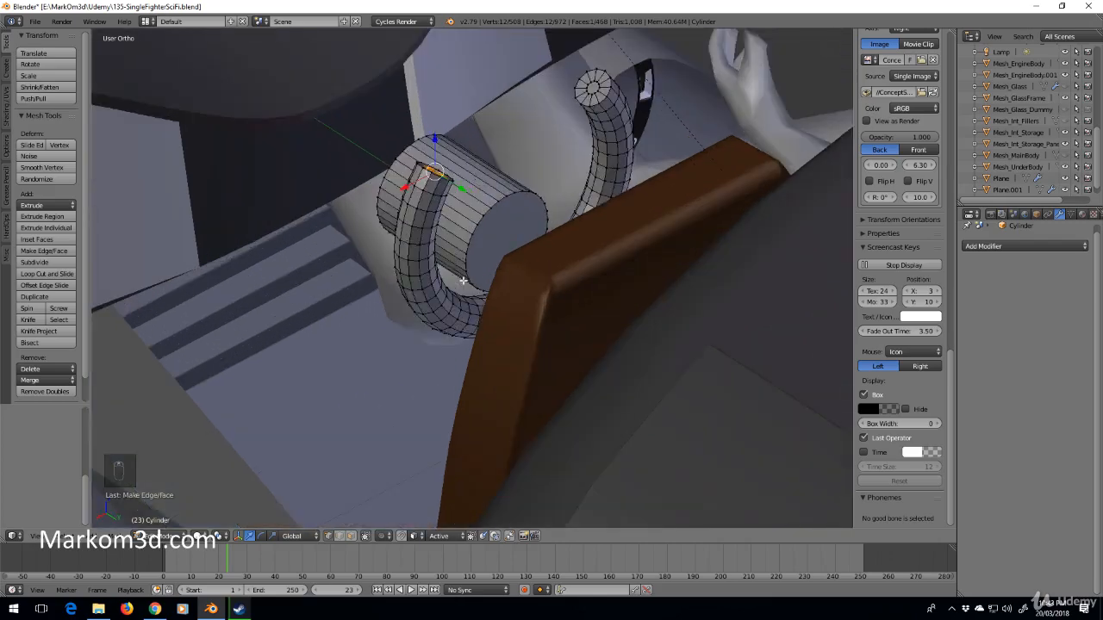
middle_drag(459, 256, 525, 288)
scroll(500, 261, up, 3)
right_click(549, 213)
key(ctrl+l)
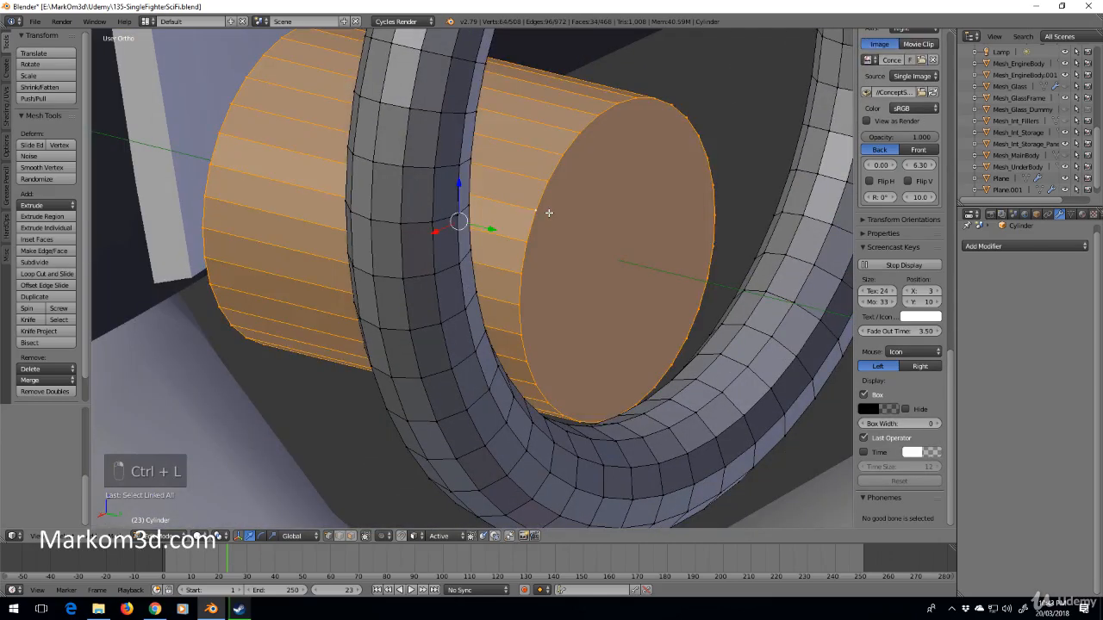
key(g)
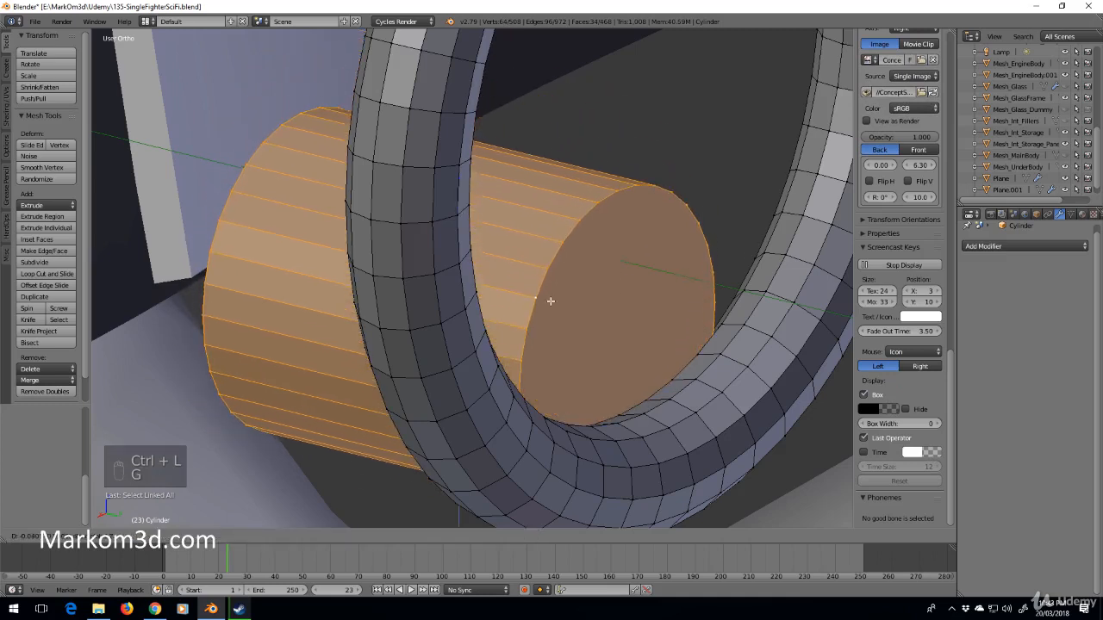
click(551, 301)
Scale the hub cylinder down and shift it along the Y axis relative to the ring
key(s)
click(518, 333)
drag(489, 318, 556, 341)
Bevel the edge loop around the hub's pilot-facing end with three segments
mouse_move(538, 341)
middle_down()
mouse_move(603, 330)
mouse_move(550, 349)
middle_up()
scroll(604, 330, down, 4)
scroll(550, 349, up, 3)
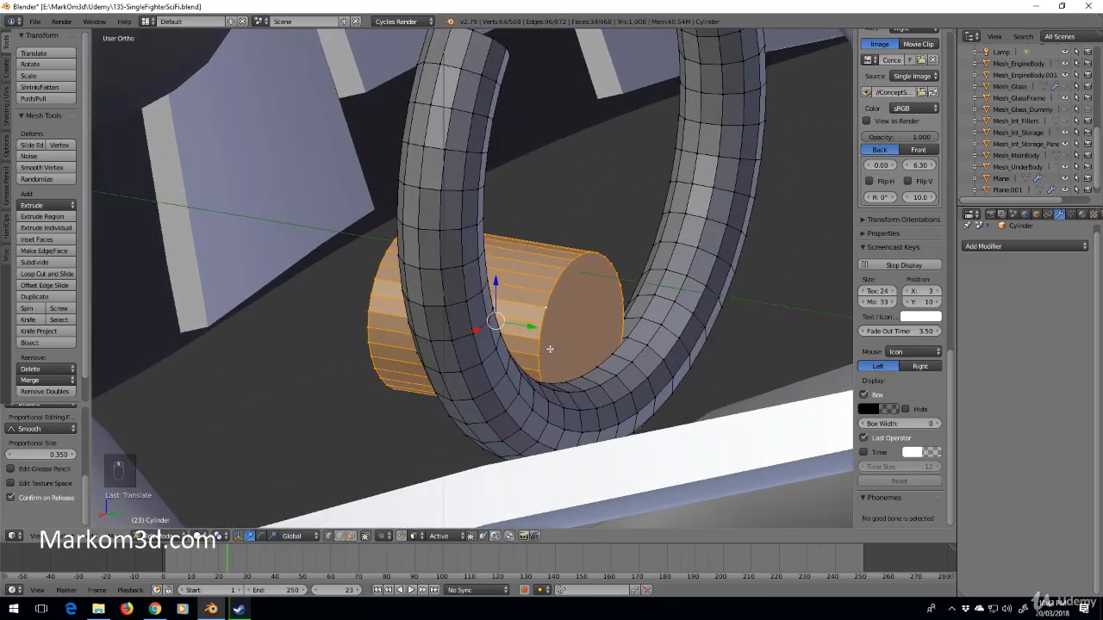
alt+right_click(554, 285)
key(ctrl+b)
scroll(668, 379, up, 2)
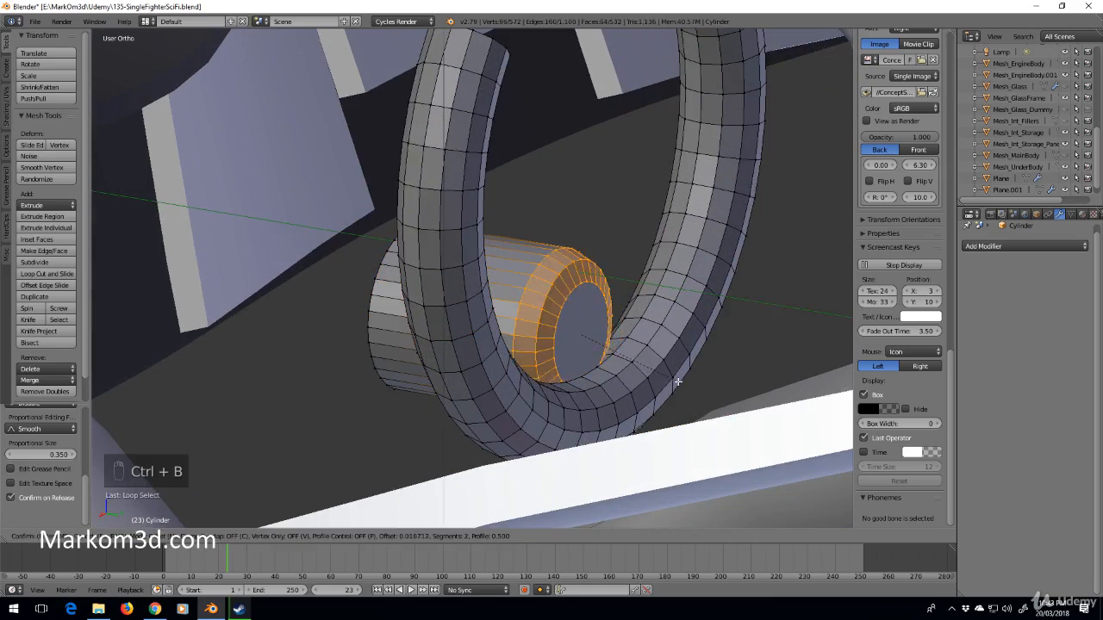
click(679, 382)
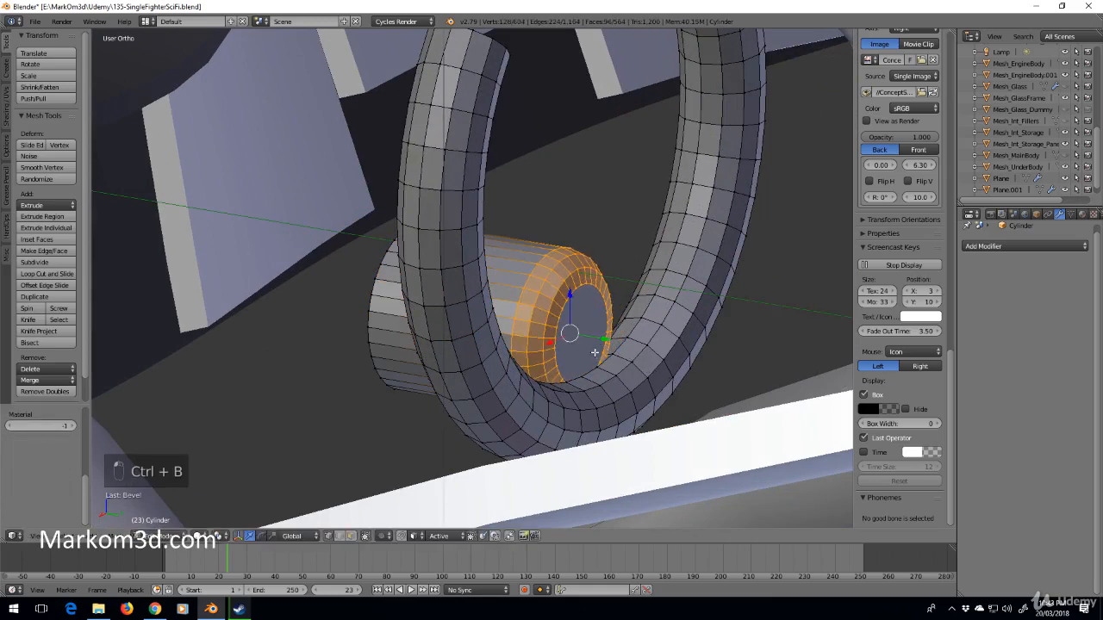
Select the entire beveled hub and nudge it along the Y axis to fit against the ring
key(ctrl+l)
key(g)
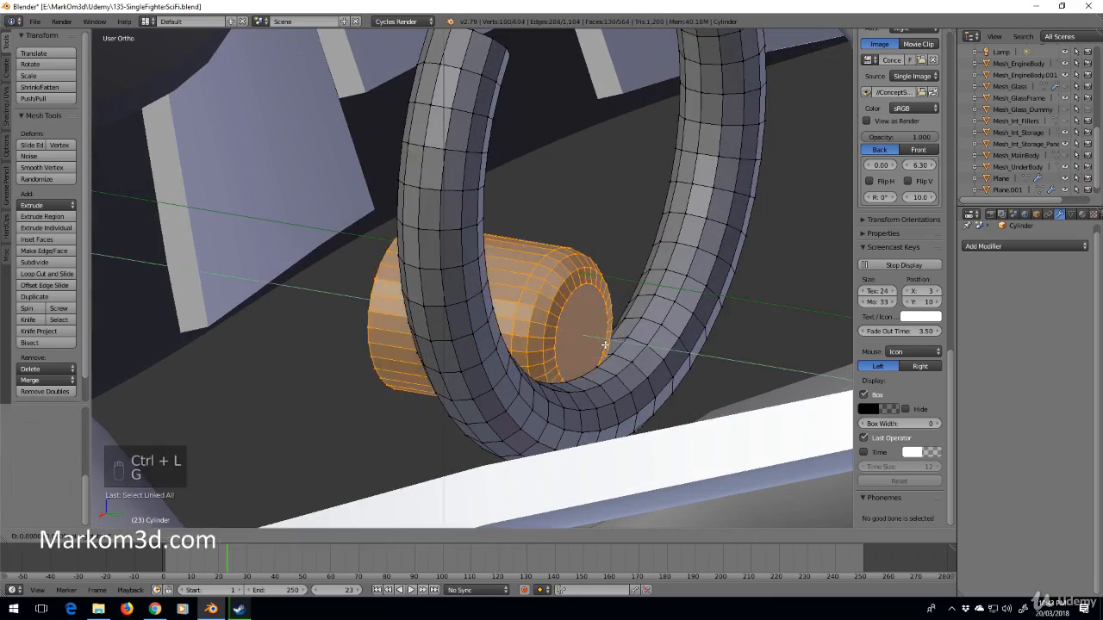
key(z)
key(z)
key(z)
click(606, 349)
scroll(610, 358, down, 3)
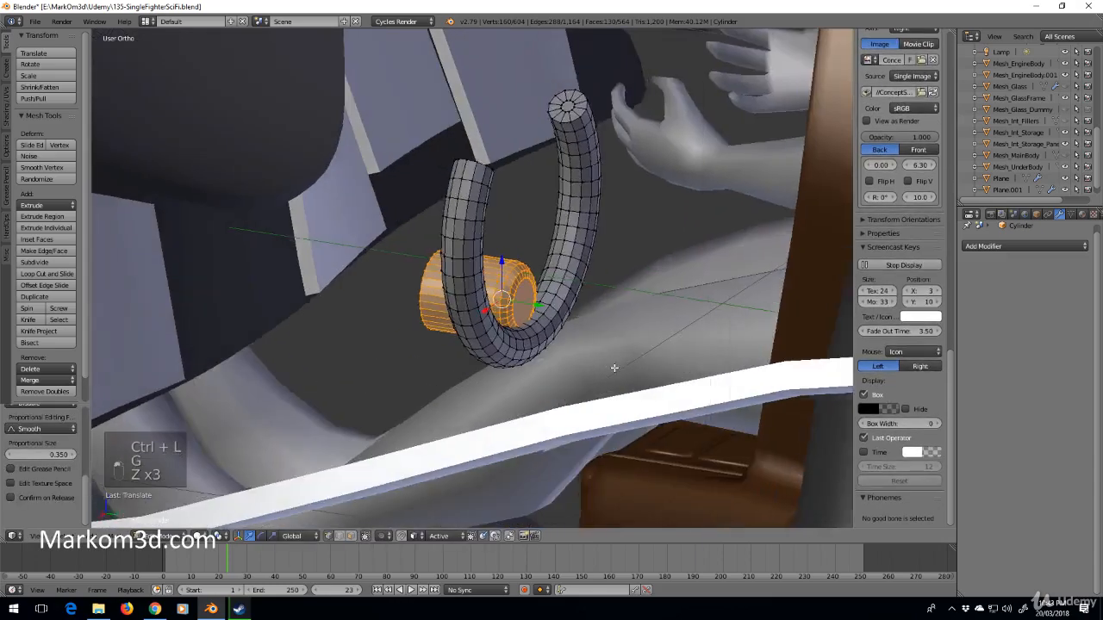
Apply smooth shading to the steering control object
key(Tab)
middle_drag(615, 368, 487, 345)
key(Tab)
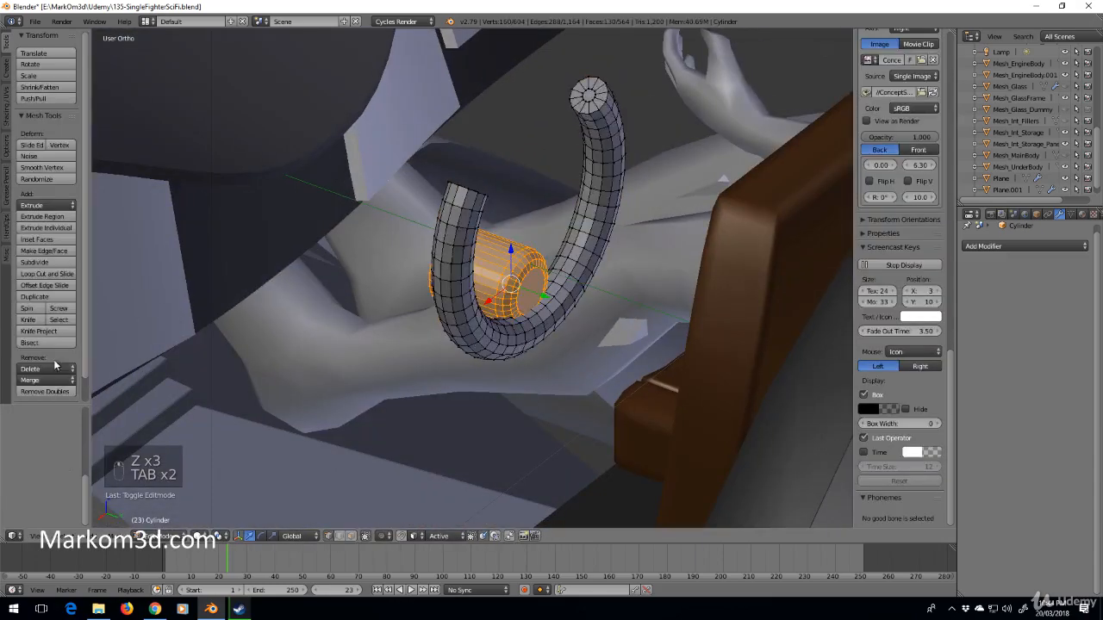
key(Tab)
click(31, 202)
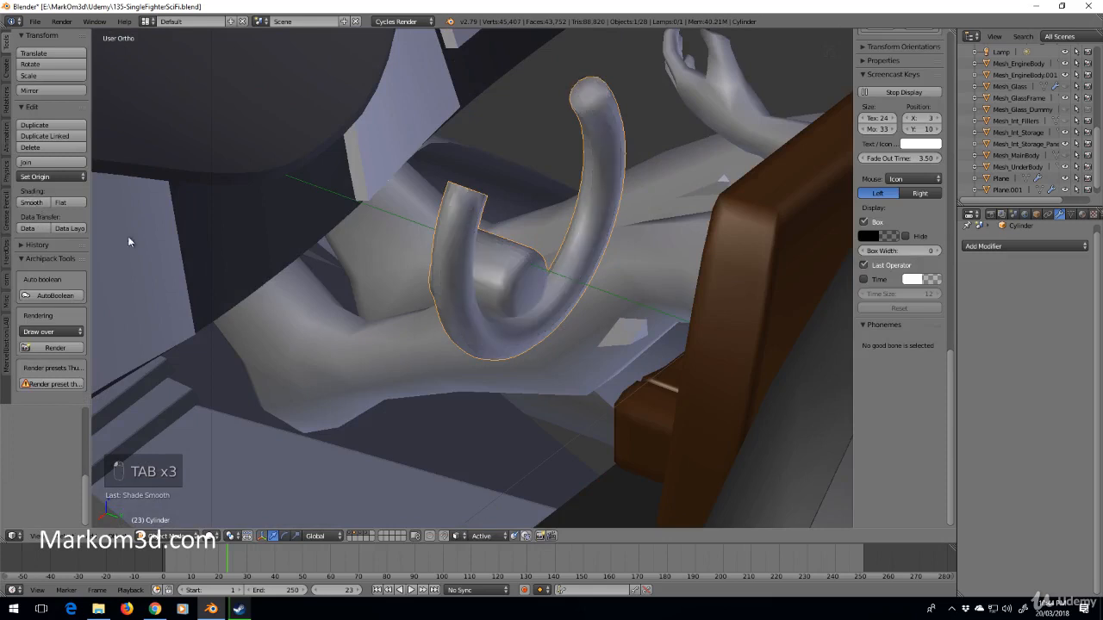
Add a Bevel modifier limited by a 30° angle and enable Auto Smooth on the mesh normals
click(1021, 246)
click(853, 285)
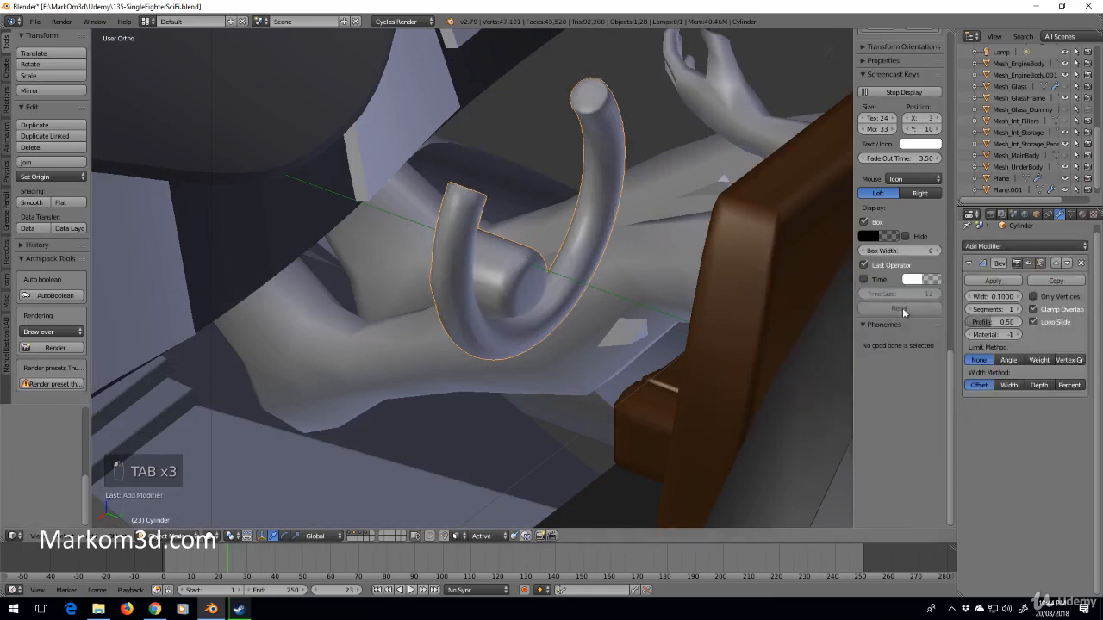
scroll(611, 311, up, 1)
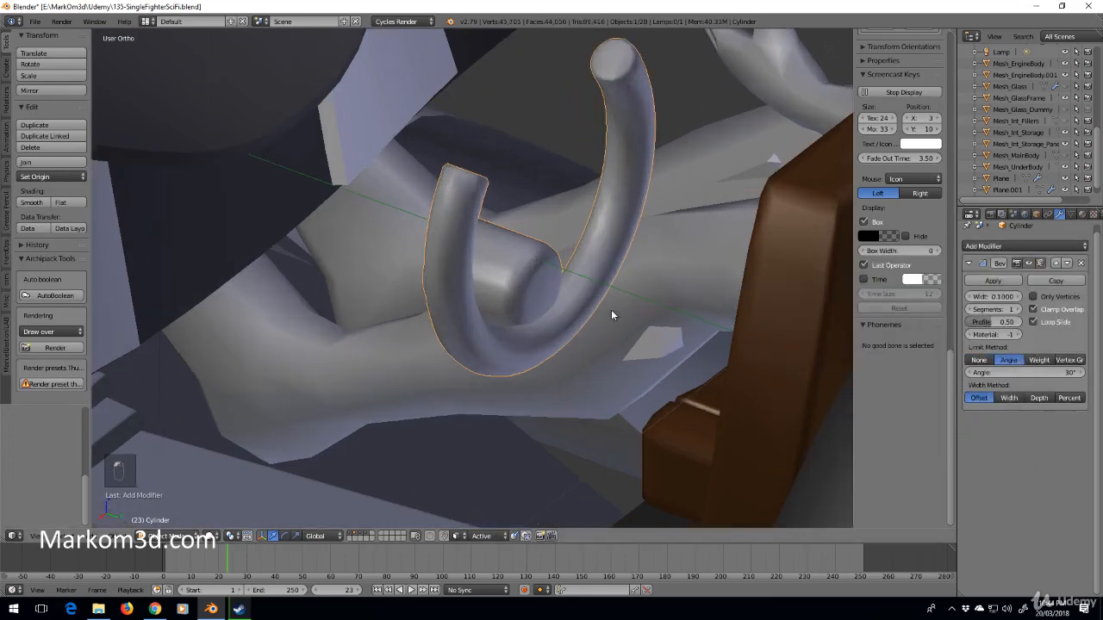
click(1050, 214)
click(1071, 215)
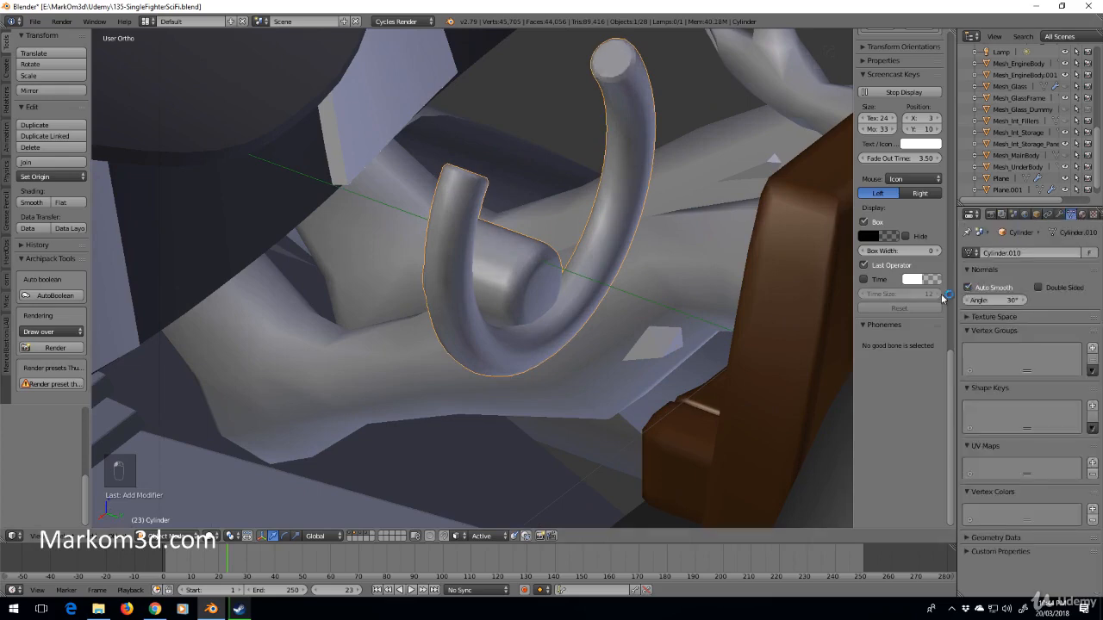
Duplicate the end face at the rear of the hub and place the copy a short distance behind it along Y
middle_drag(515, 257, 423, 264)
scroll(530, 245, down, 3)
key(Tab)
middle_drag(459, 306, 471, 304)
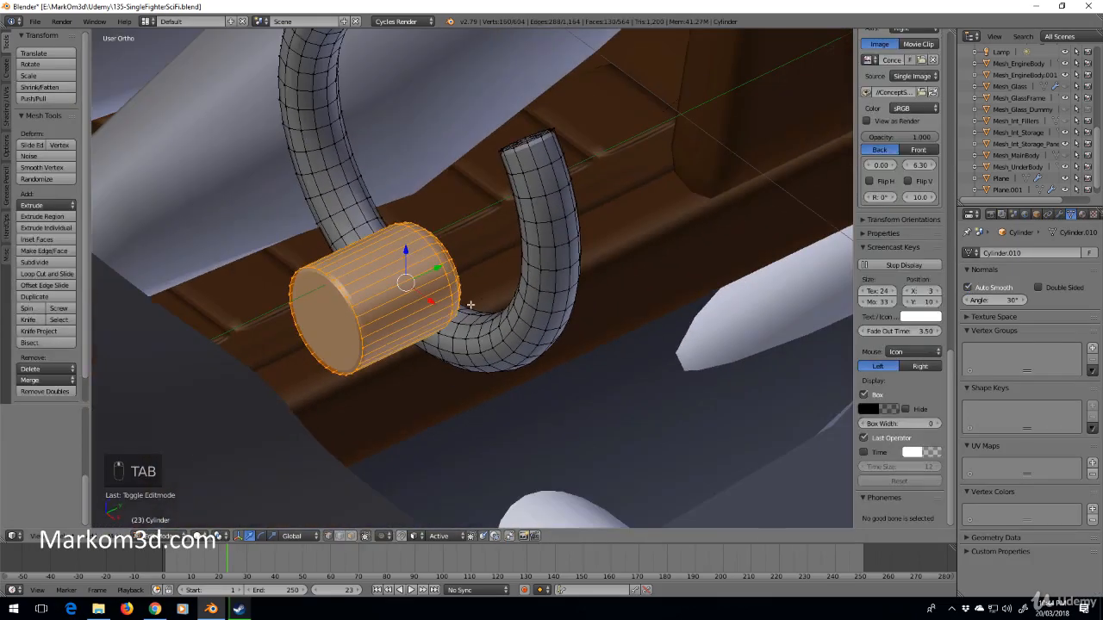
alt+right_click(376, 329)
key(shift+d)
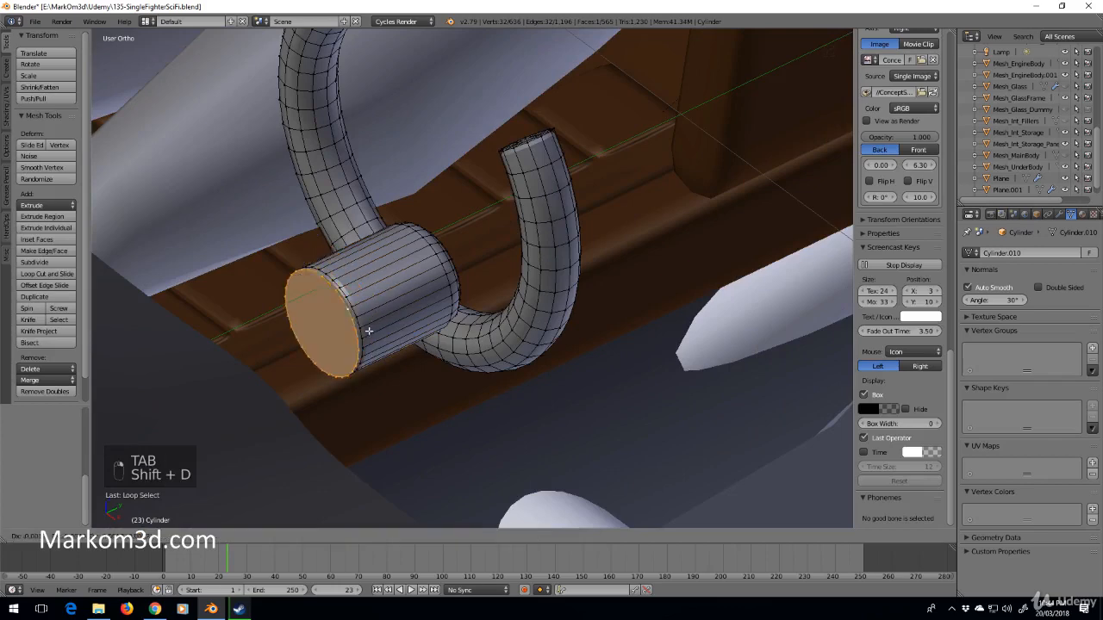
click(390, 341)
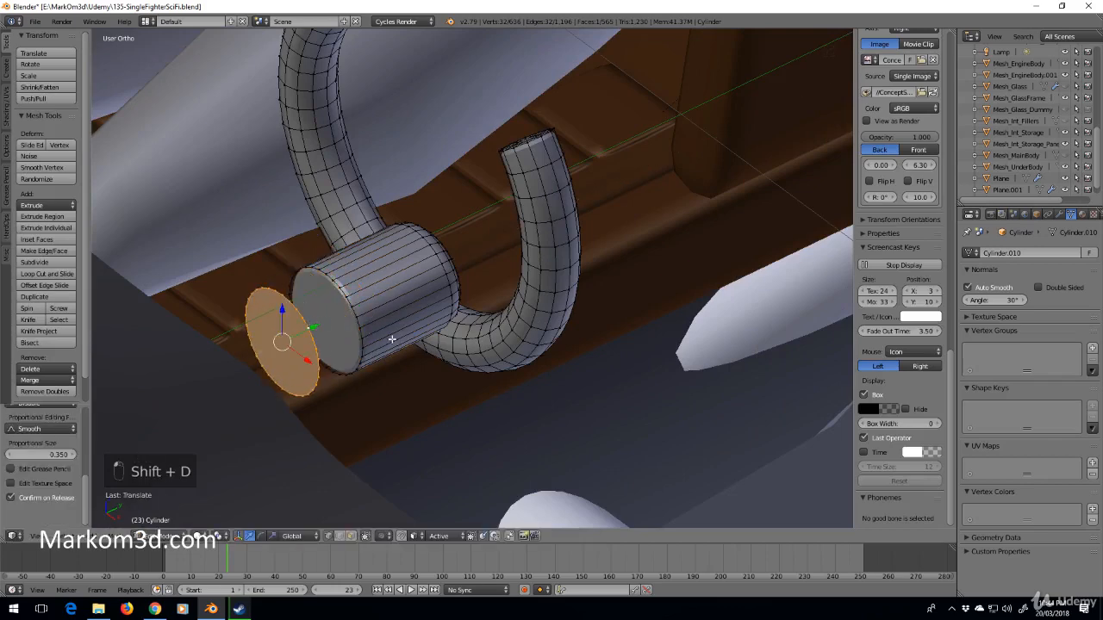
Move the steering control object to layer 5 and display only that layer
middle_drag(462, 306, 313, 298)
scroll(535, 314, up, 2)
scroll(535, 314, down, 3)
middle_drag(535, 313, 595, 406)
scroll(569, 302, up, 1)
scroll(594, 407, down, 1)
scroll(595, 407, down, 7)
middle_drag(531, 342, 564, 338)
key(Tab)
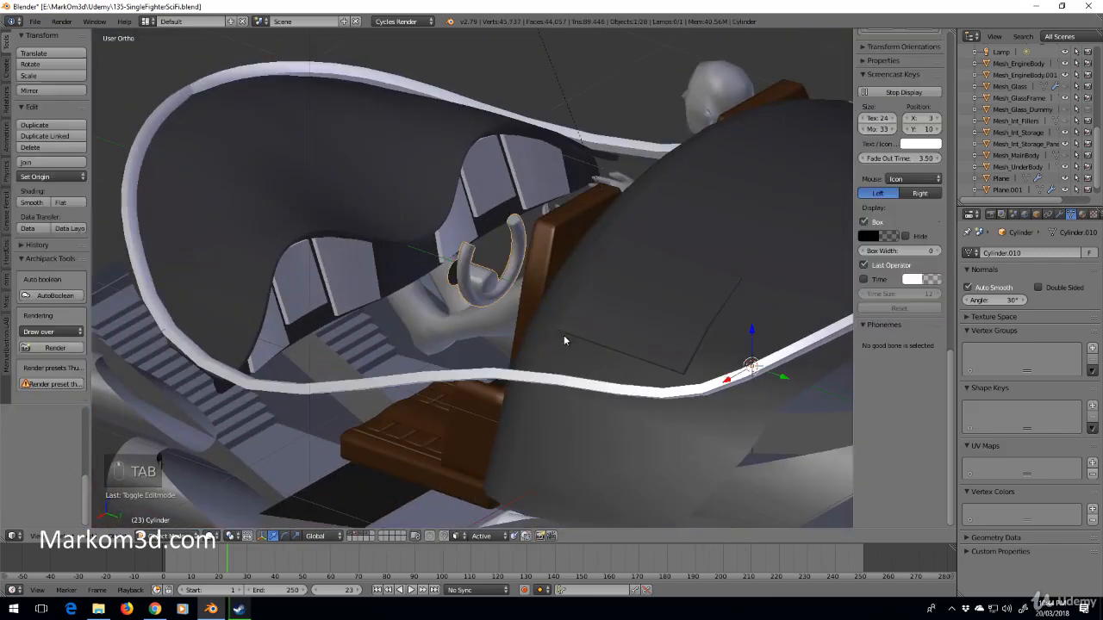
key(m)
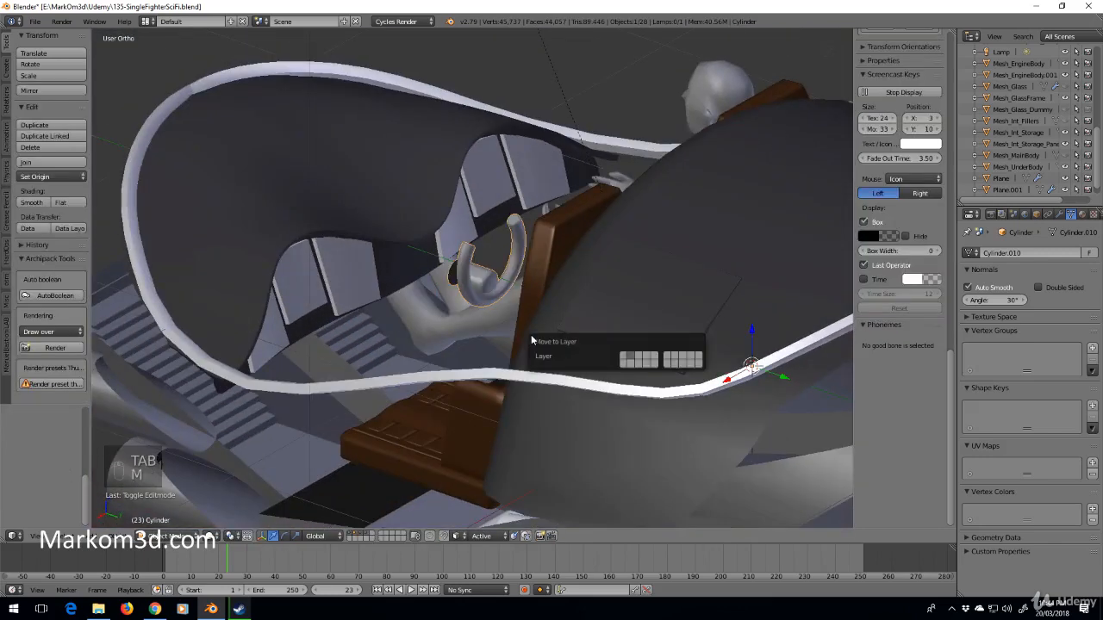
key(5)
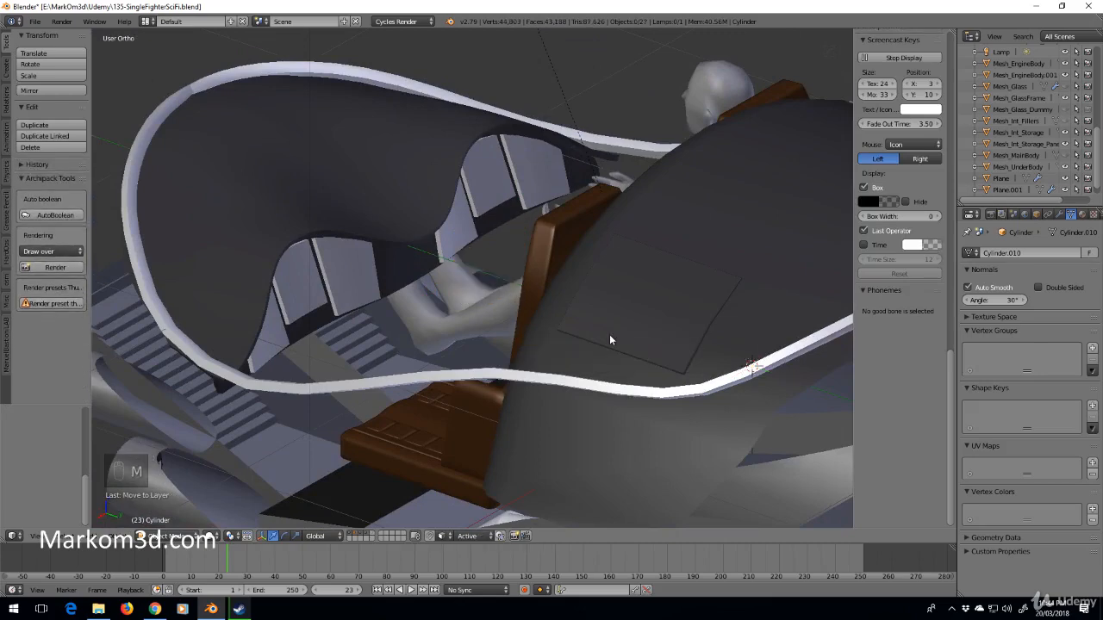
key(5)
Select the two low vertices on opposite sides of the hub's front rim and set proportional editing to Connected
key(Tab)
scroll(534, 319, up, 3)
middle_drag(569, 342, 520, 431)
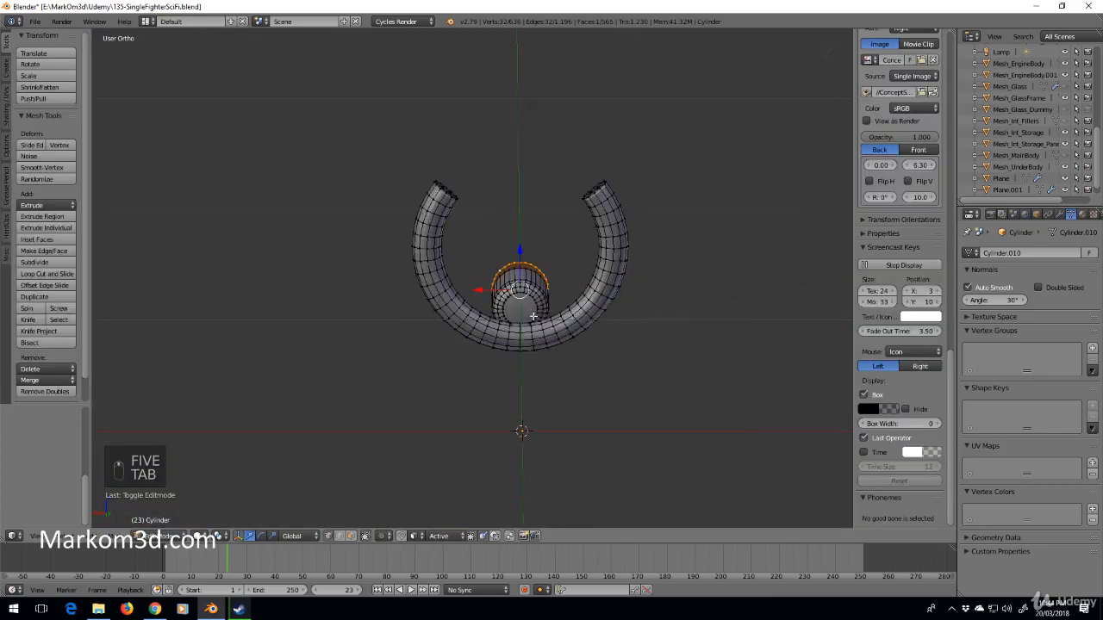
scroll(499, 286, up, 4)
scroll(512, 286, up, 4)
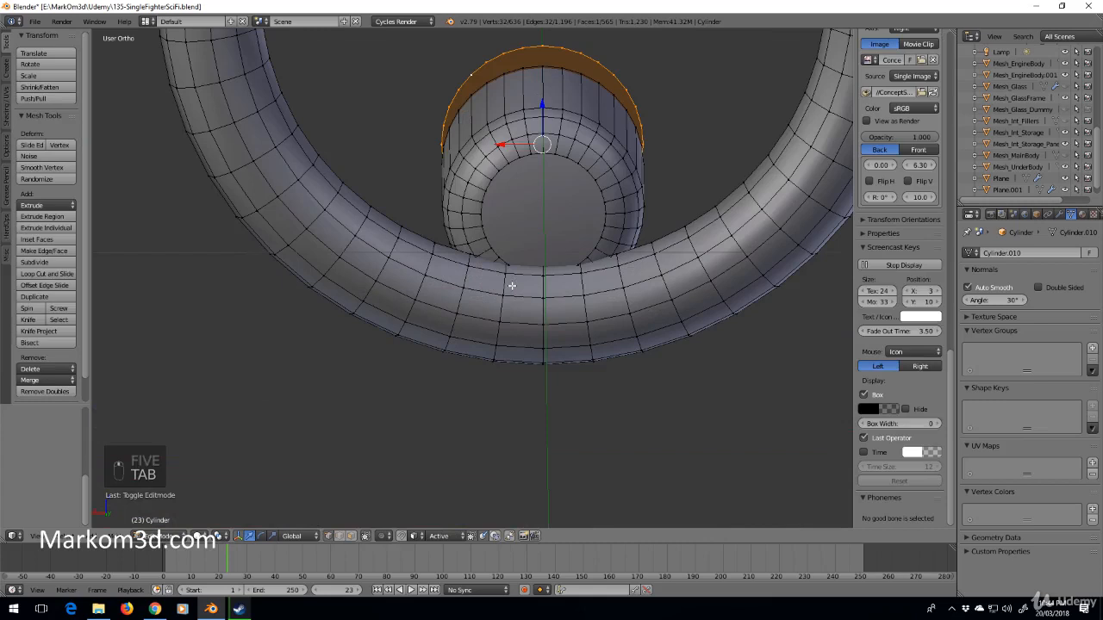
right_click(491, 248)
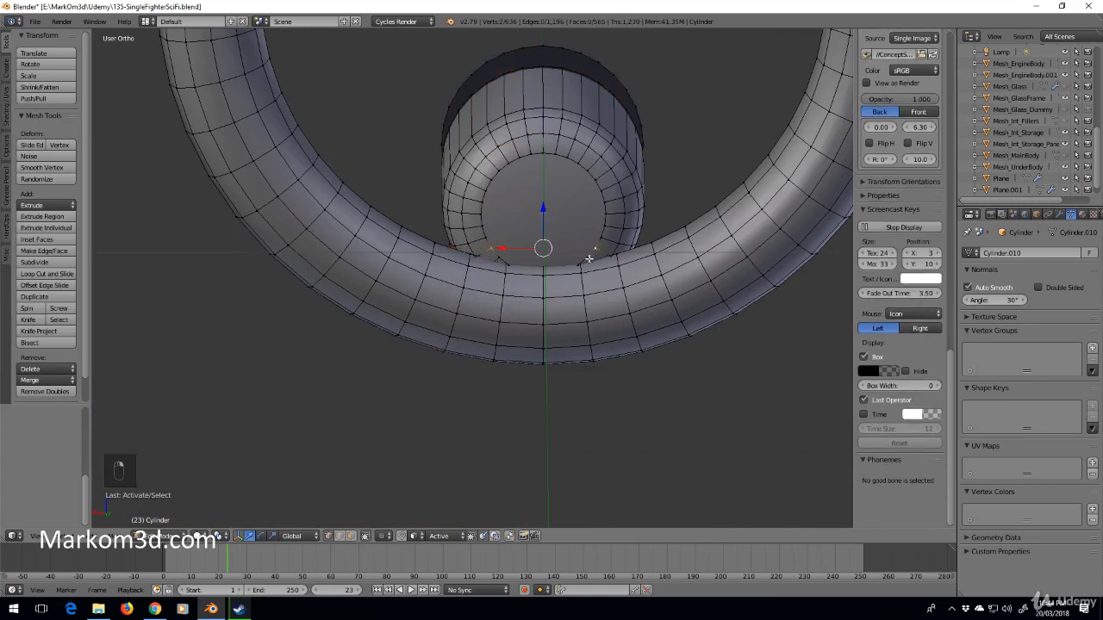
key(o)
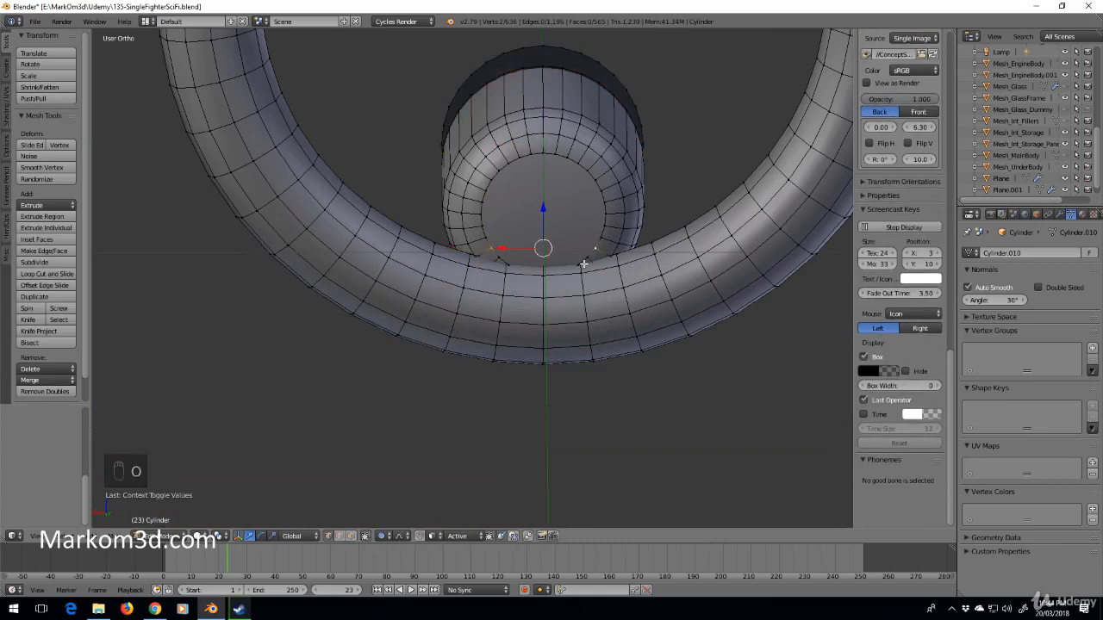
click(366, 536)
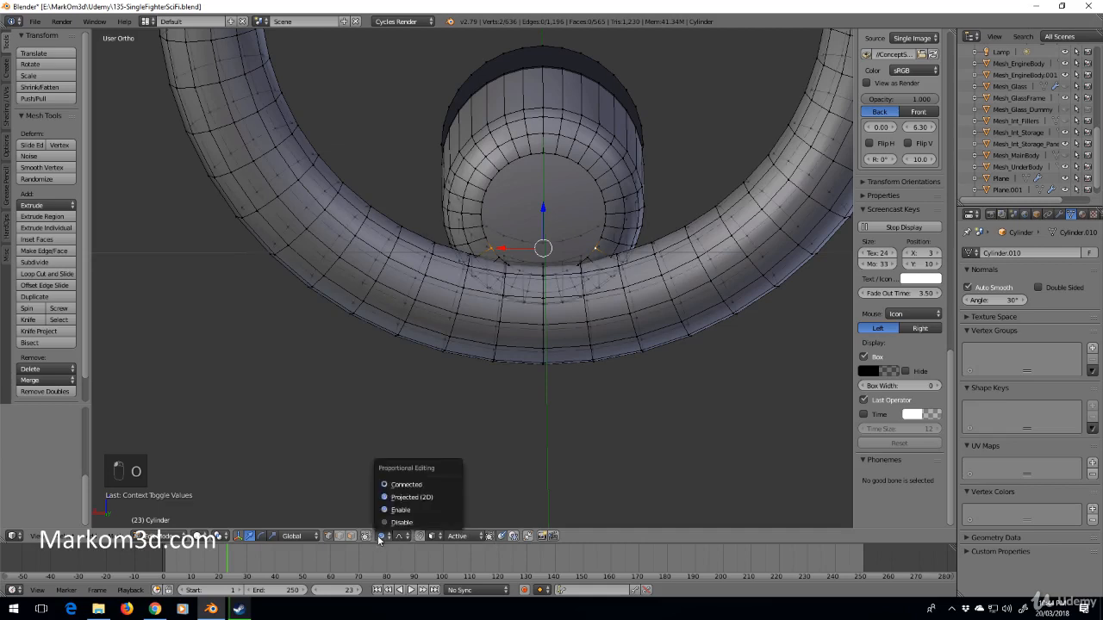
click(380, 536)
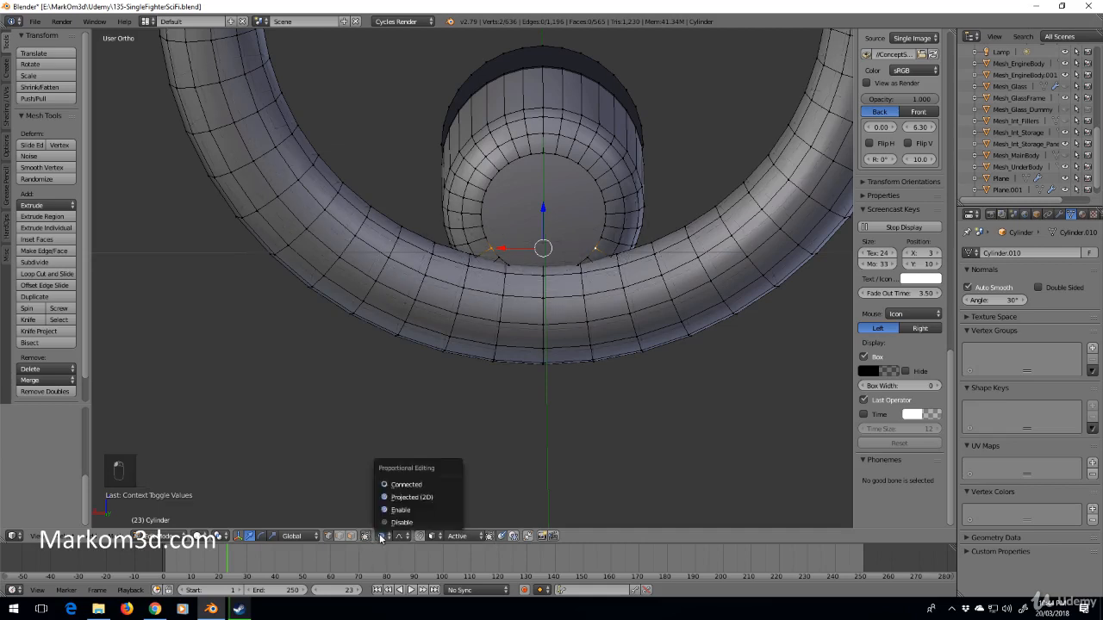
click(403, 486)
Scale the two rim vertices outward along the X axis to widen the hub's front where it meets the ring
scroll(547, 310, up, 4)
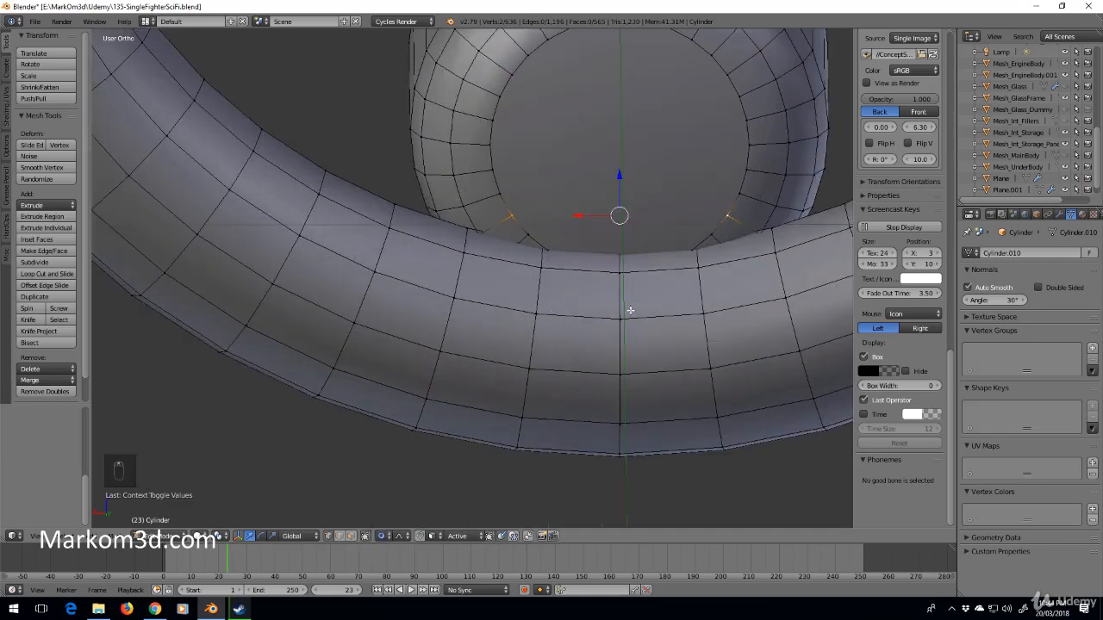
key(s)
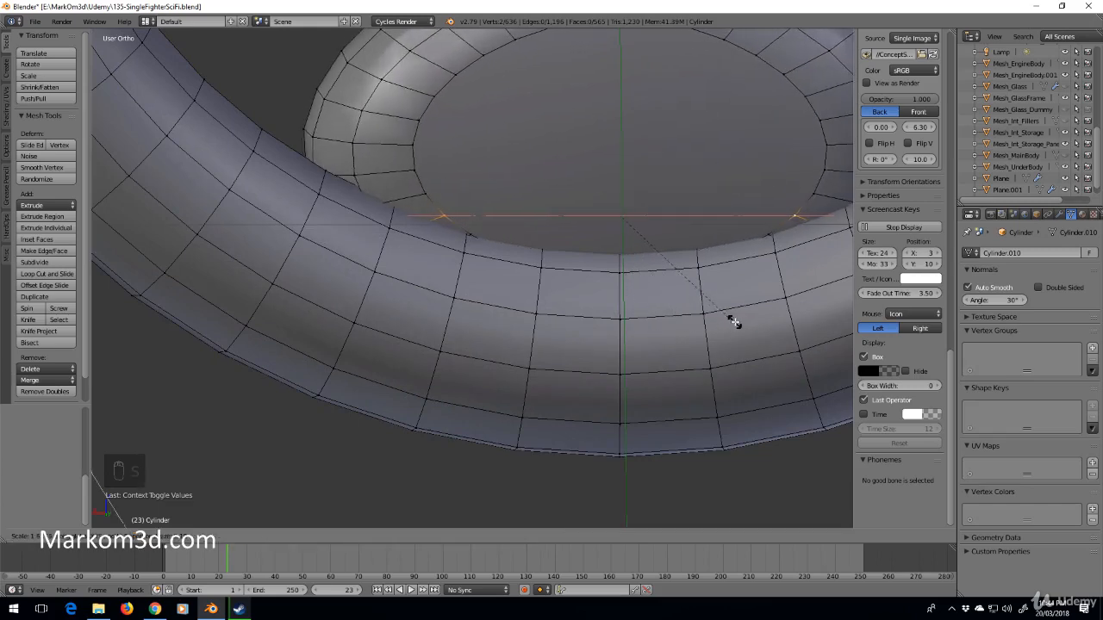
click(765, 319)
Select the inner edge loop of the hub's front face and shift it along Y with connected proportional editing
scroll(545, 244, down, 4)
middle_drag(543, 243, 621, 261)
alt+right_click(467, 205)
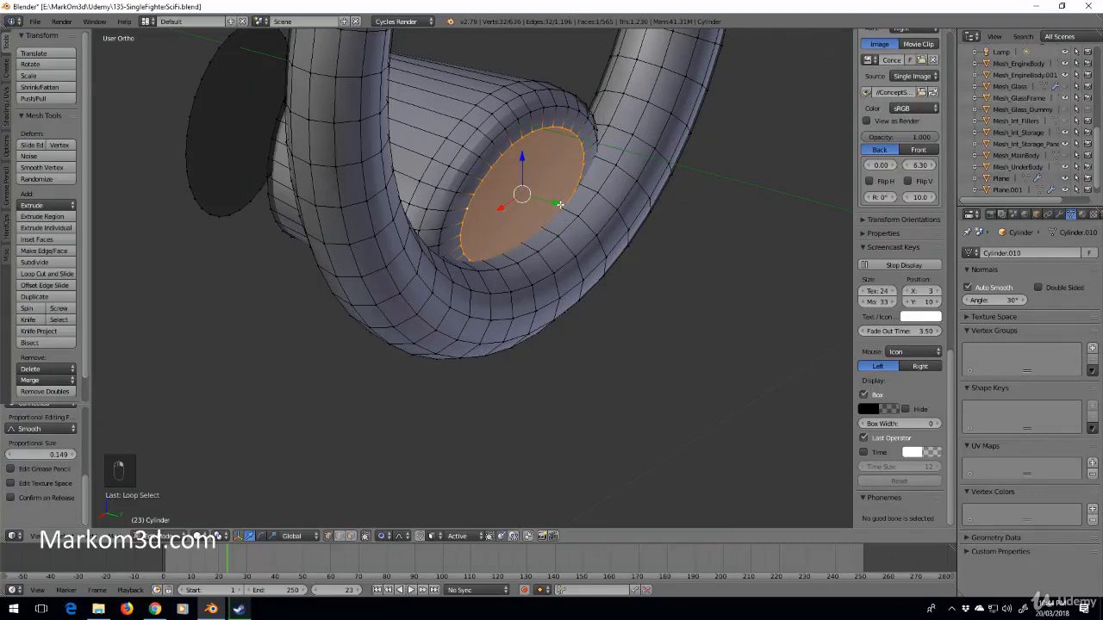
drag(559, 204, 571, 217)
scroll(566, 212, up, 10)
key(z)
key(z)
key(z)
Select the separate flat disc behind the hub and move it forward along Y against the hub's rear face
key(Tab)
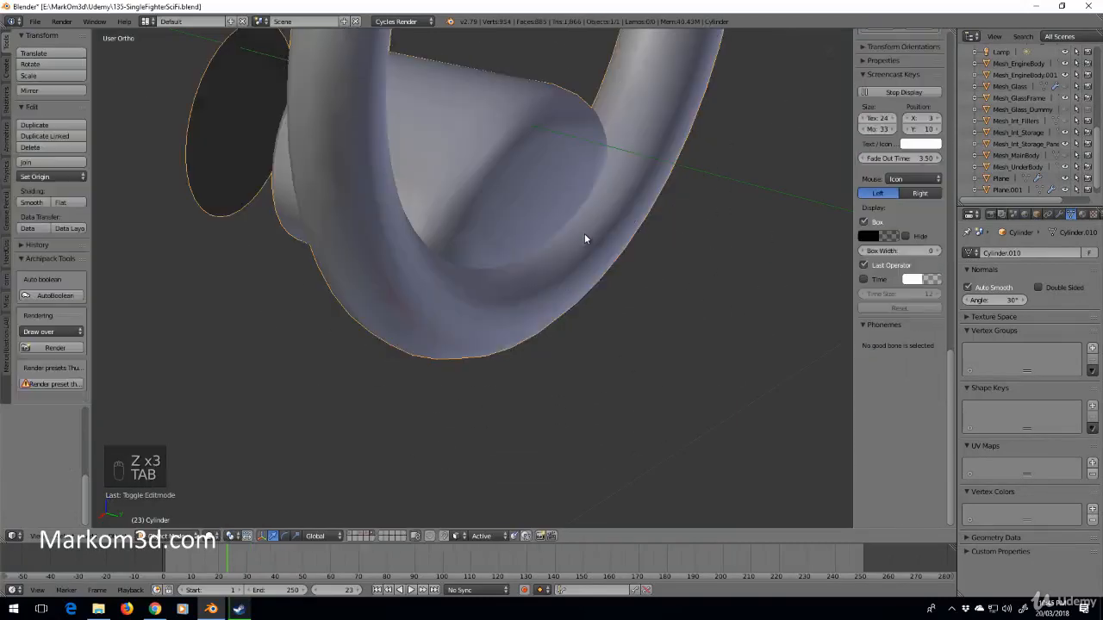
scroll(585, 232, down, 4)
middle_drag(584, 233, 491, 281)
scroll(654, 235, up, 4)
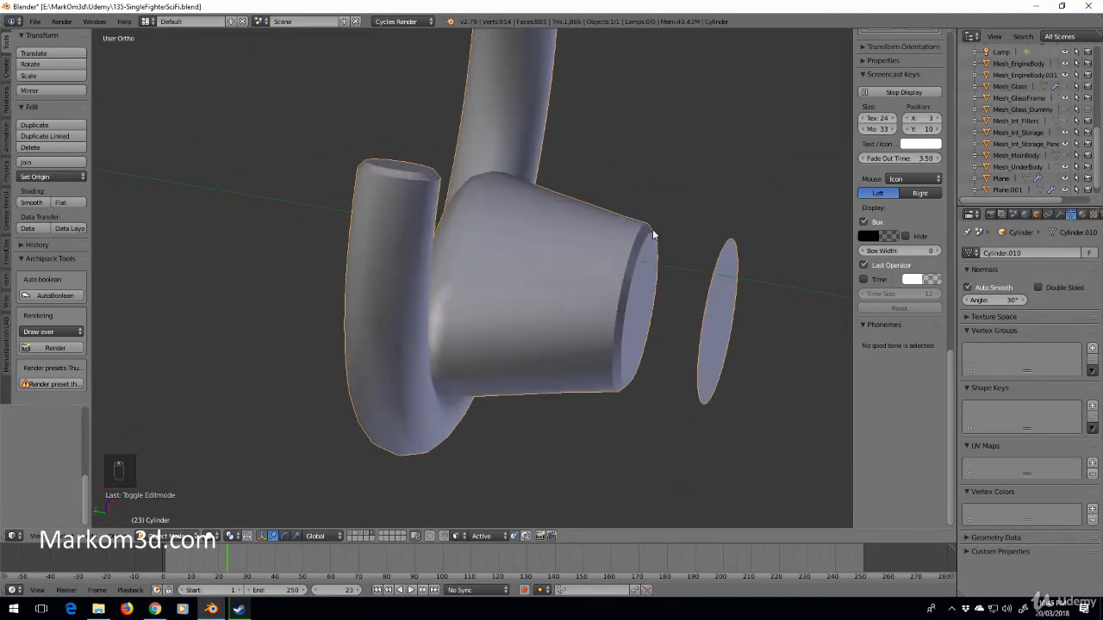
key(Tab)
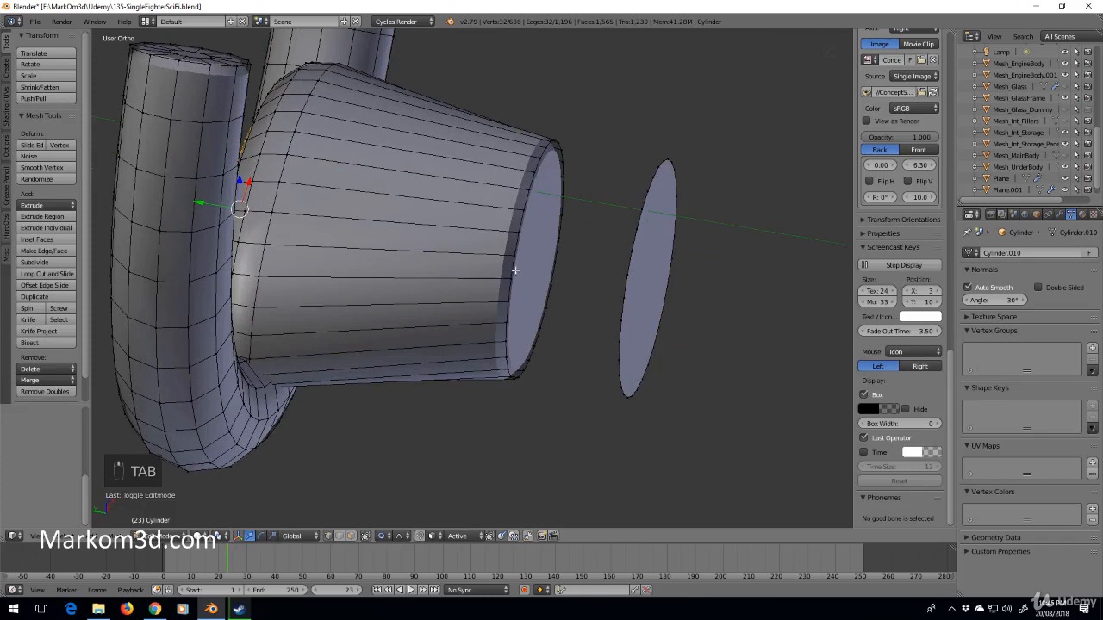
alt+right_click(516, 267)
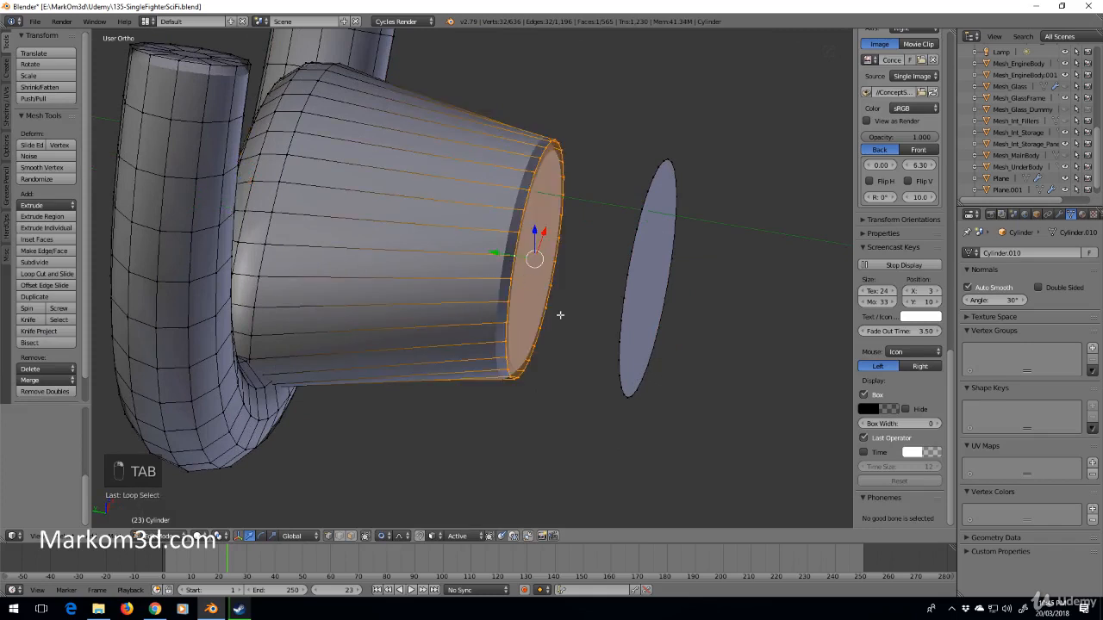
right_click(622, 301)
key(ctrl+l)
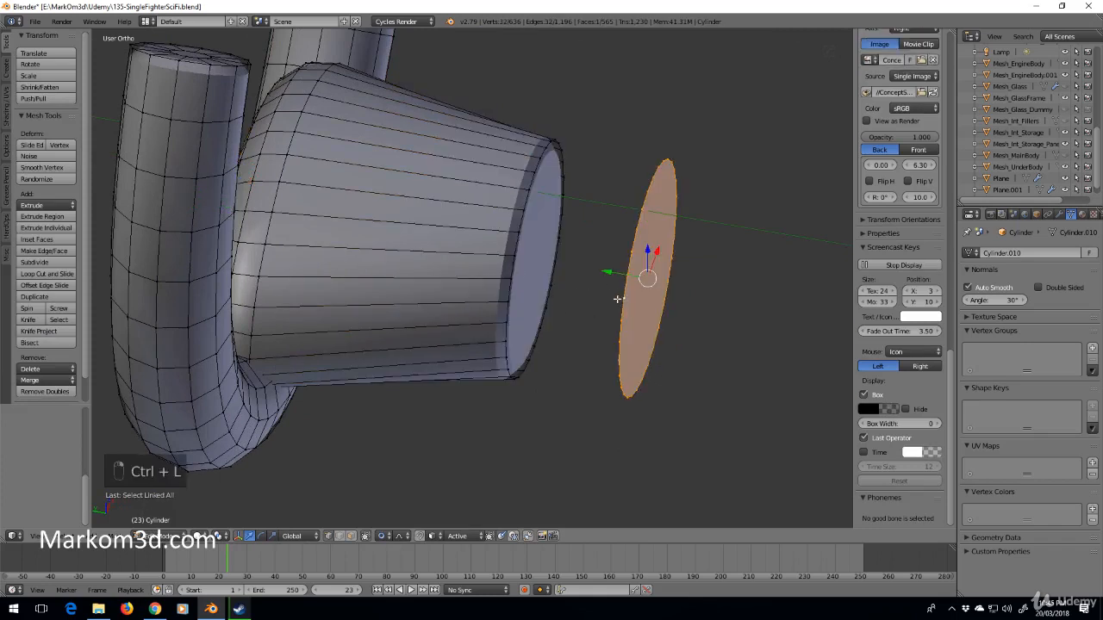
right_drag(617, 299, 494, 259)
Extrude the disc straight backward to form a cylindrical mount behind the hub, and inspect it in Object Mode
key(e)
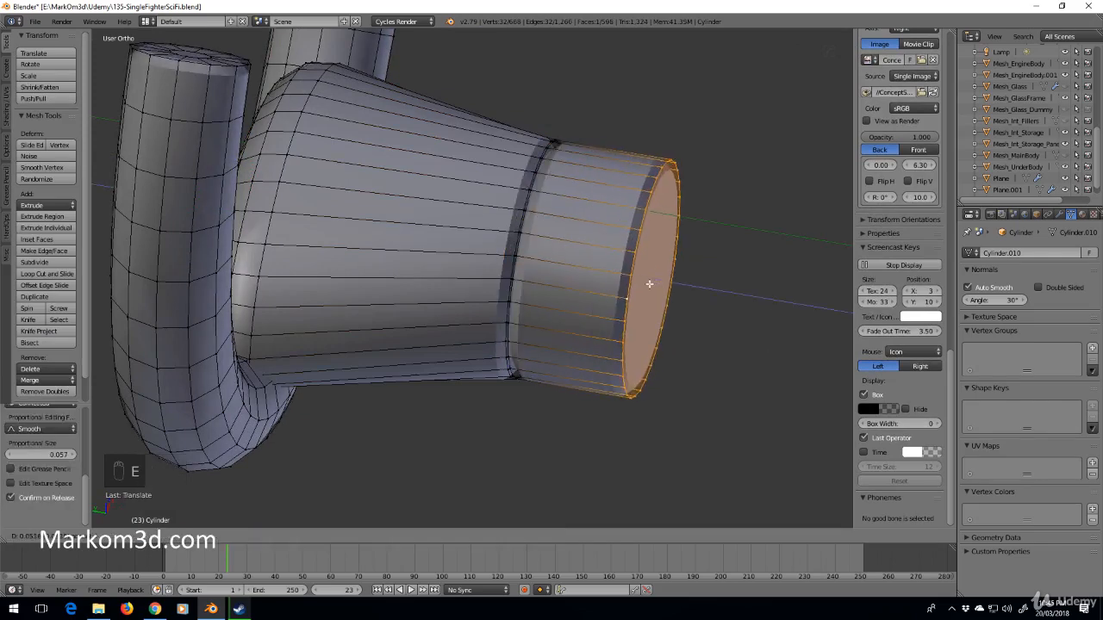
click(754, 290)
scroll(360, 306, down, 3)
key(z)
key(z)
key(z)
key(Tab)
mouse_move(359, 306)
middle_down()
mouse_move(401, 310)
mouse_move(561, 276)
mouse_move(473, 212)
middle_up()
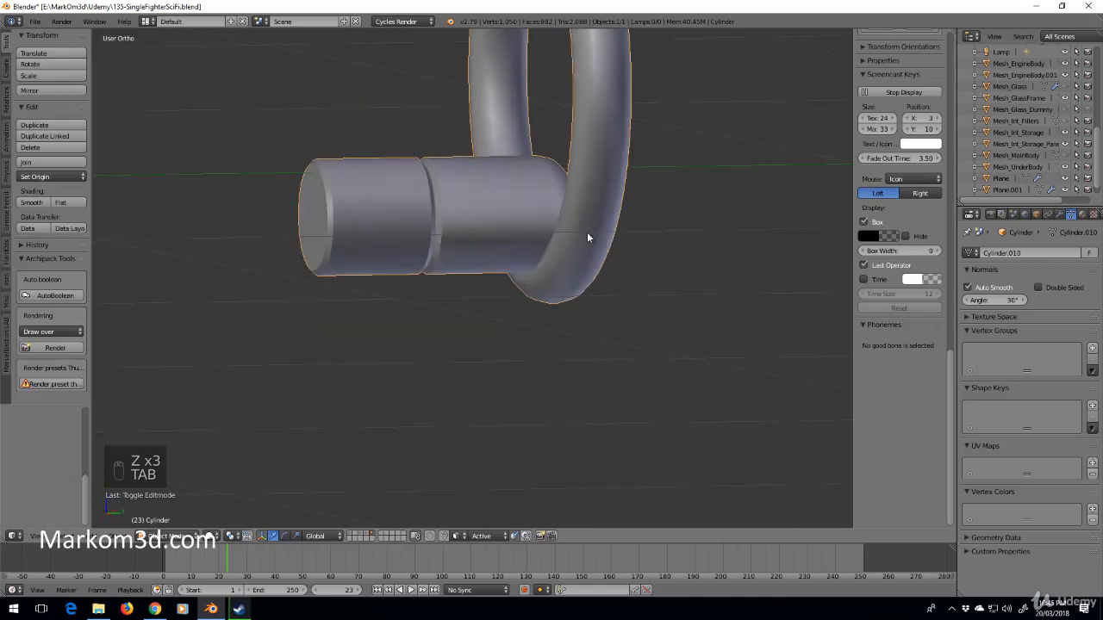
middle_drag(587, 232, 495, 353)
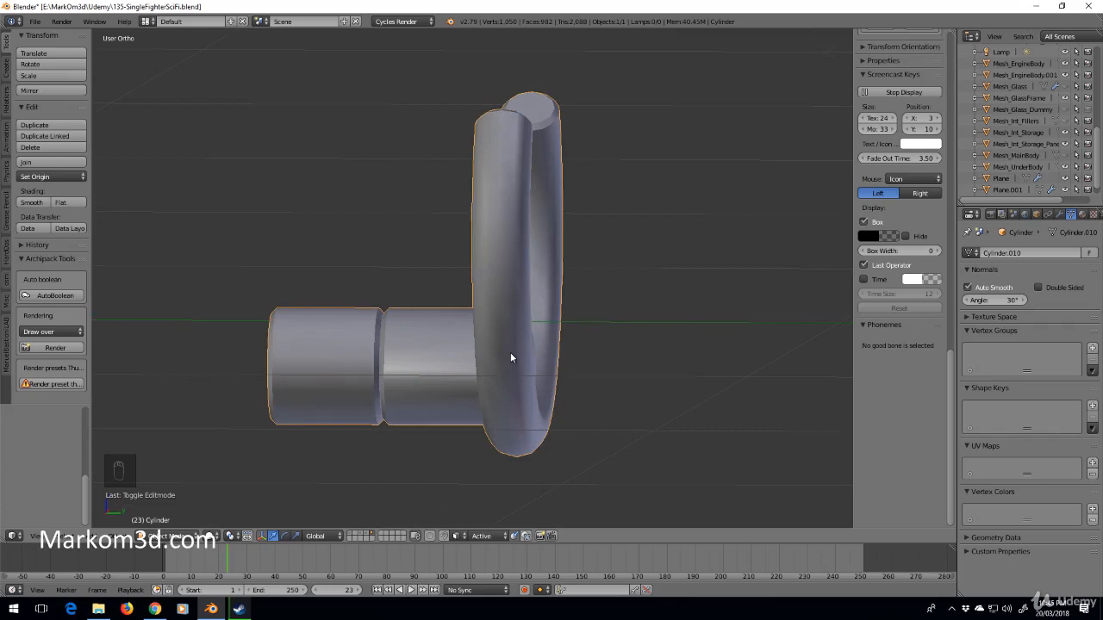
In right view, move the mount's rear end slightly forward along Y to shorten the cylinder
scroll(510, 358, up, 2)
key(Tab)
shift+middle_drag(399, 336, 596, 290)
key(KP_3)
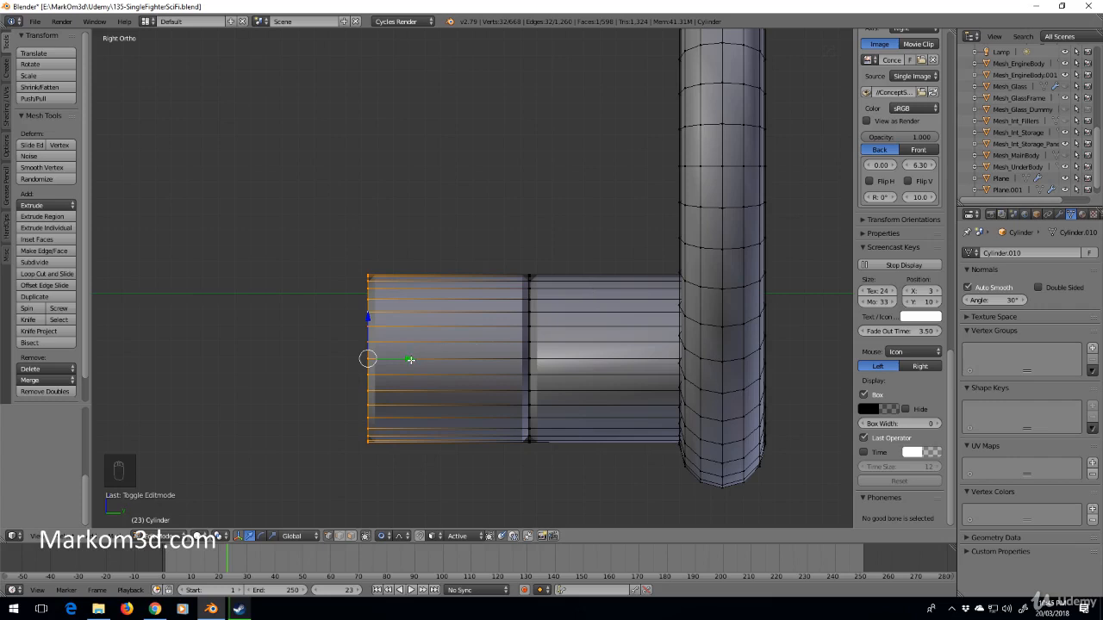
drag(411, 360, 423, 359)
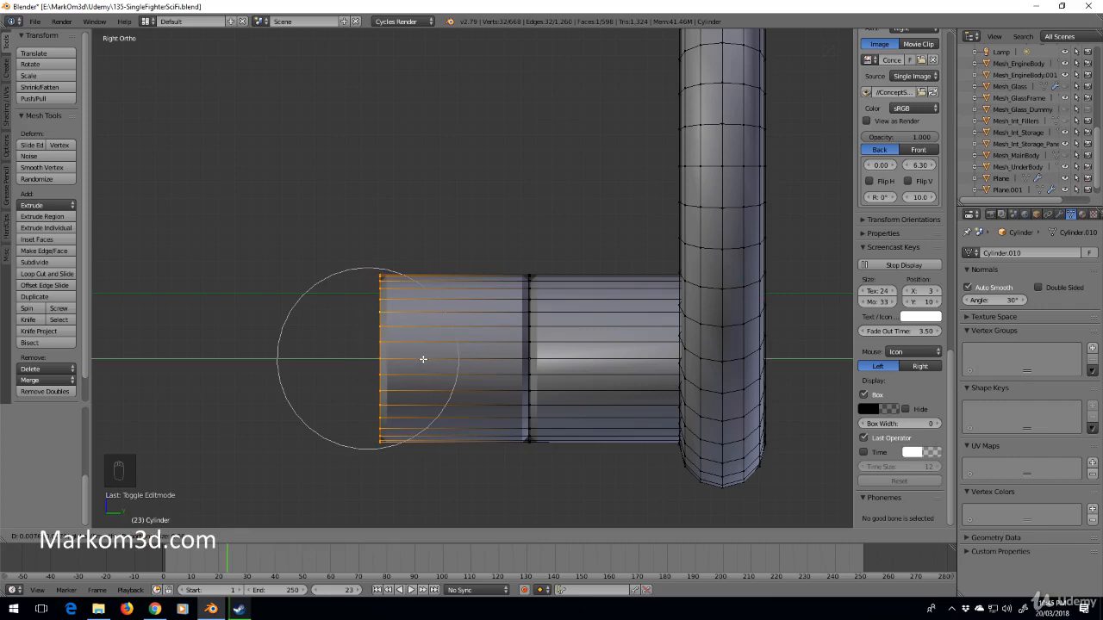
drag(423, 359, 430, 359)
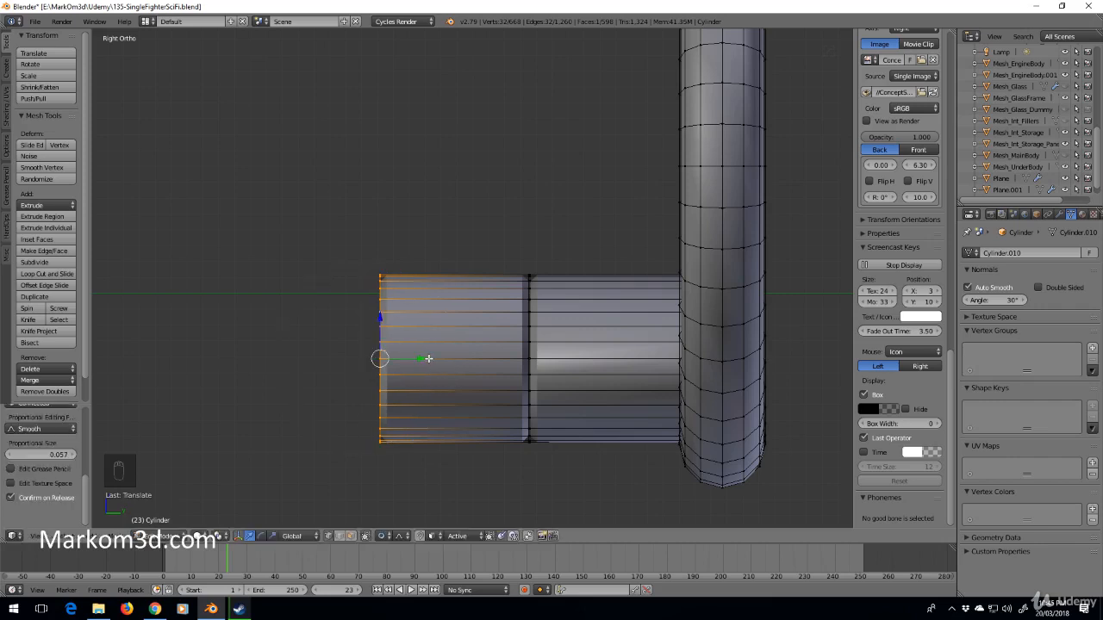
scroll(532, 275, up, 4)
key(z)
right_click(562, 277)
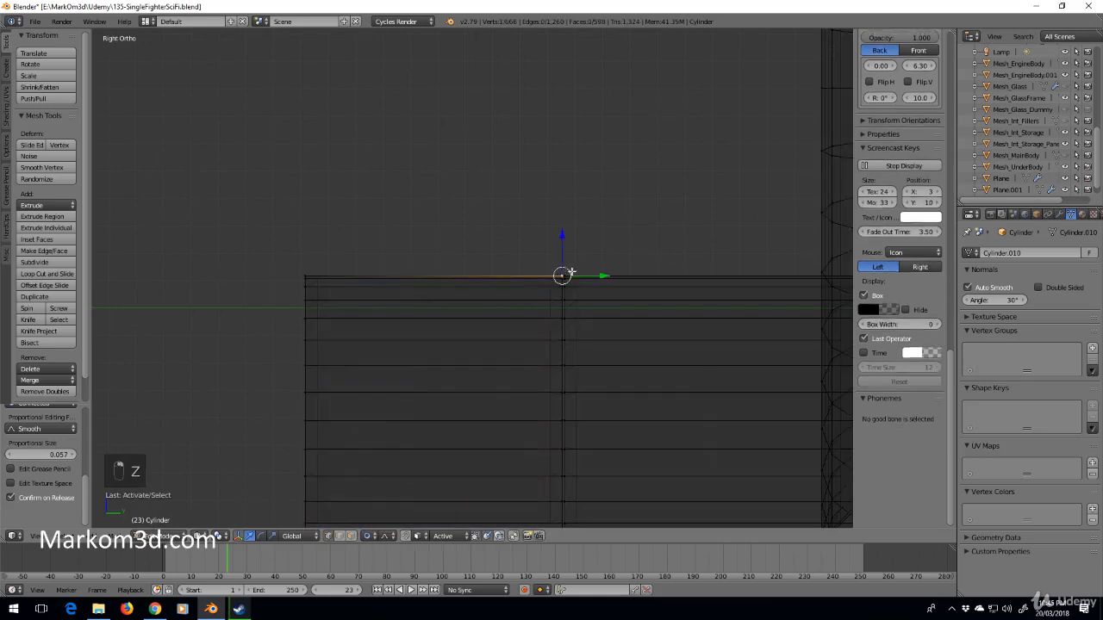
key(z)
scroll(570, 276, down, 3)
drag(569, 276, 483, 287)
scroll(541, 276, down, 9)
scroll(542, 276, down, 4)
key(ctrl+z)
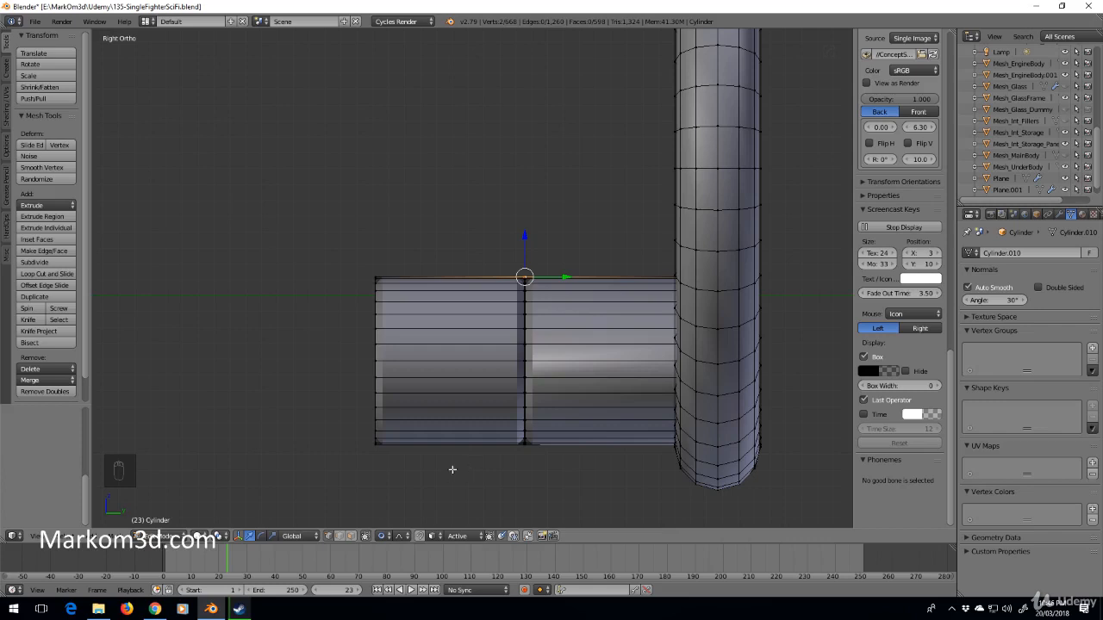
Select the mount's rear edge loop, place the 3D cursor just above it, and spin the loop a quarter turn into an upward elbow
alt+right_click(374, 282)
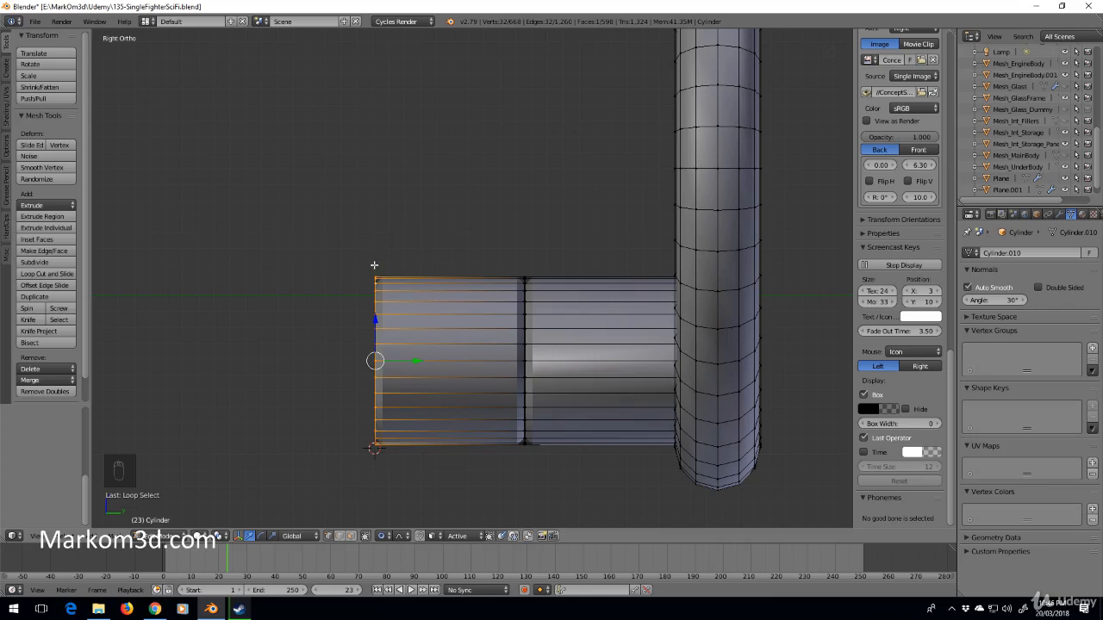
scroll(374, 266, up, 2)
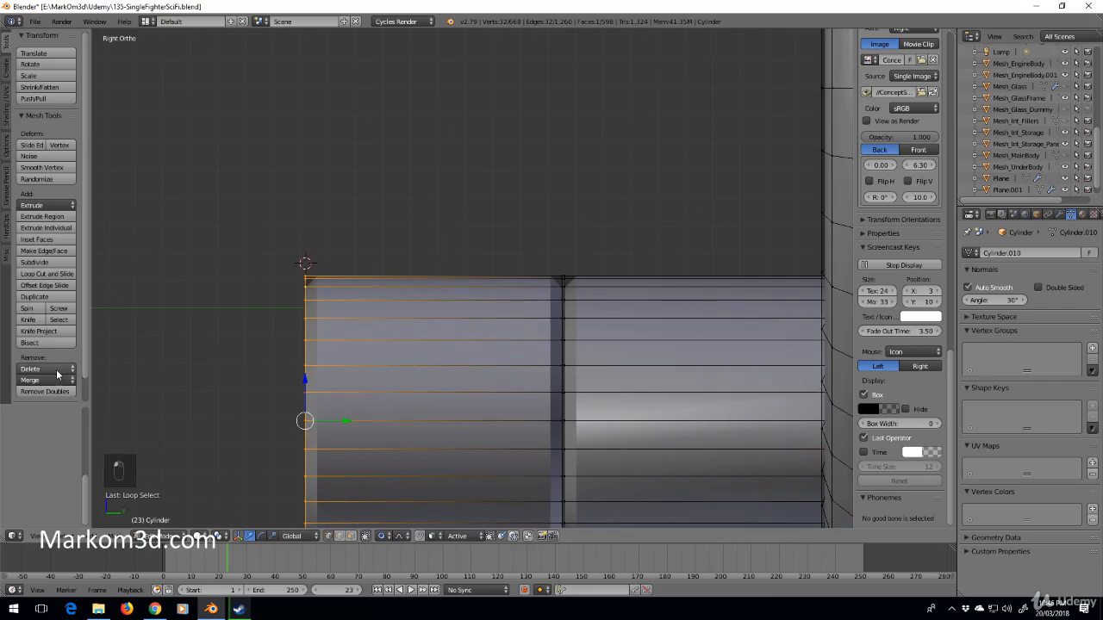
scroll(53, 362, down, 2)
click(28, 282)
scroll(552, 367, down, 5)
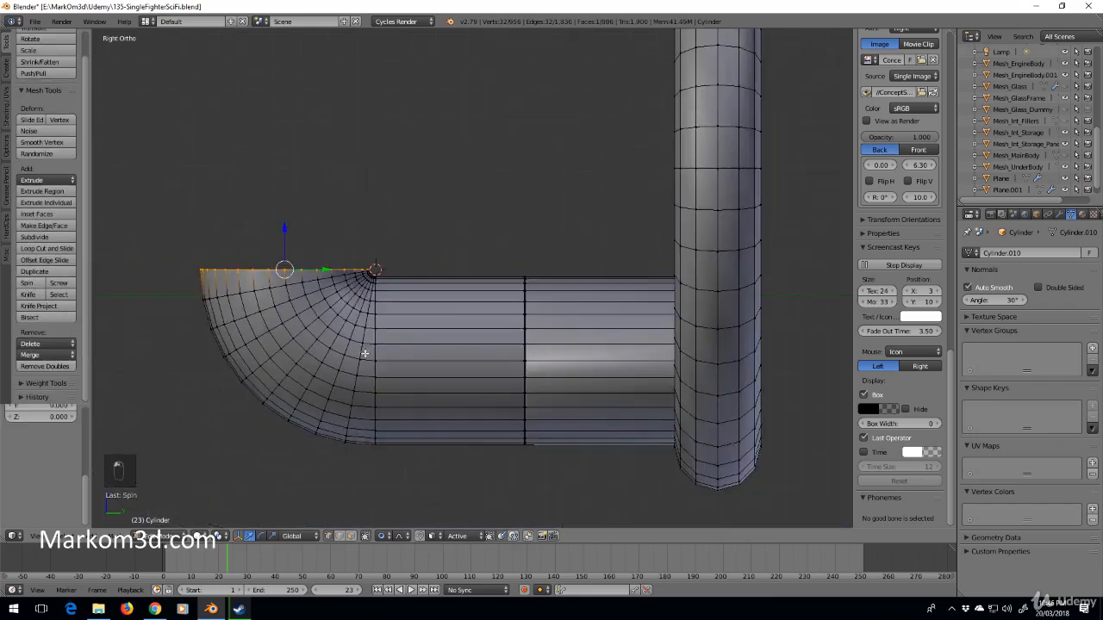
scroll(509, 345, up, 4)
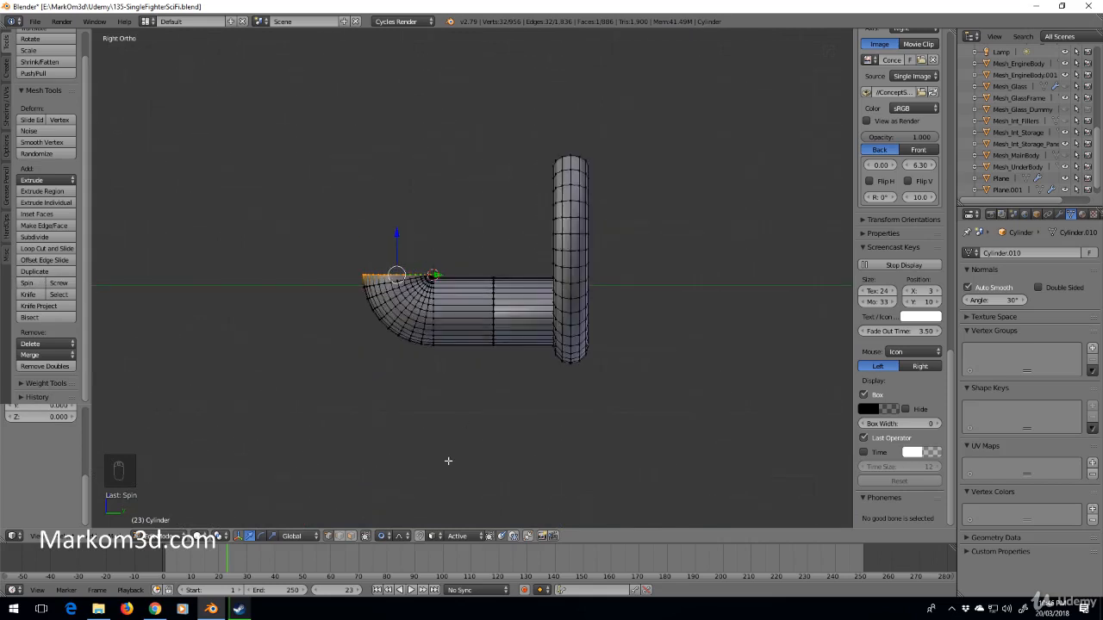
Turn off proportional editing, move the steering control object back to layer 1 and display that layer
key(o)
key(o)
key(o)
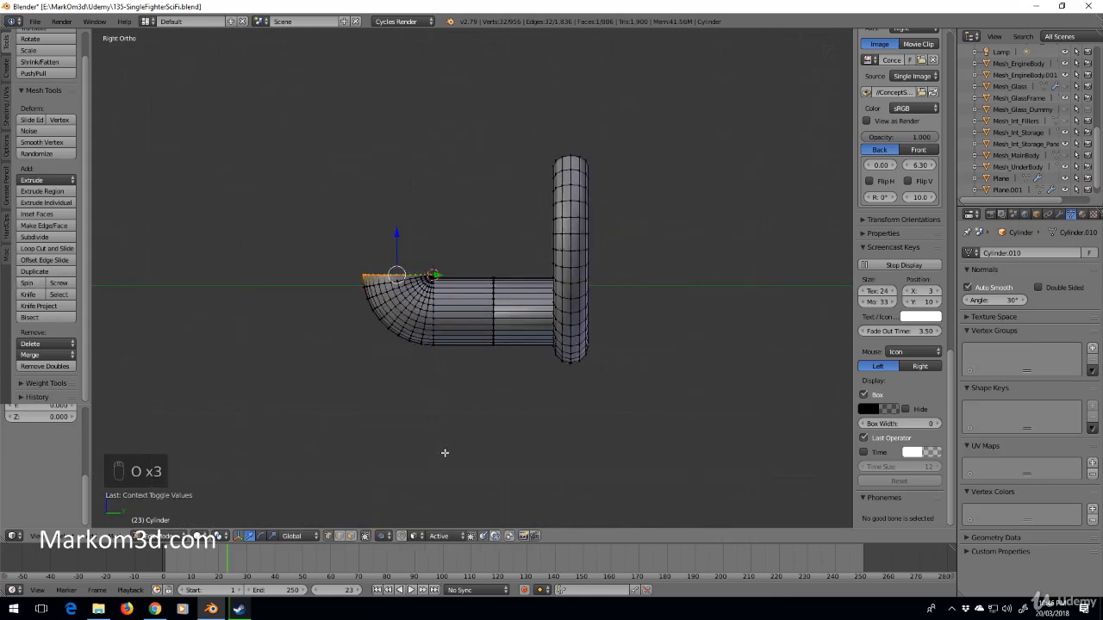
key(Tab)
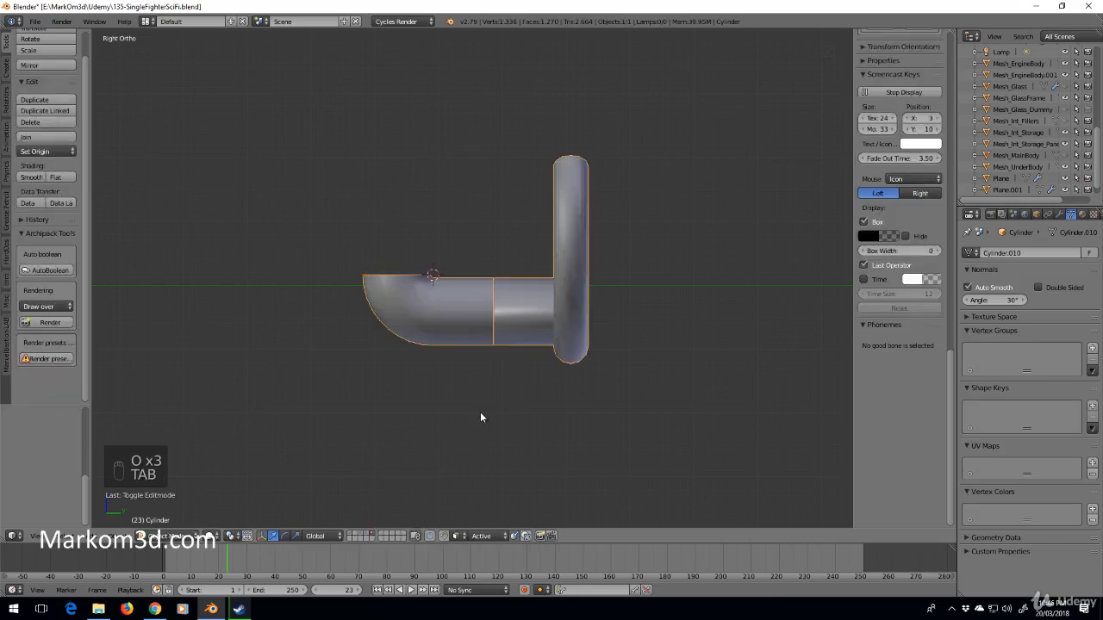
key(m)
key(1)
key(1)
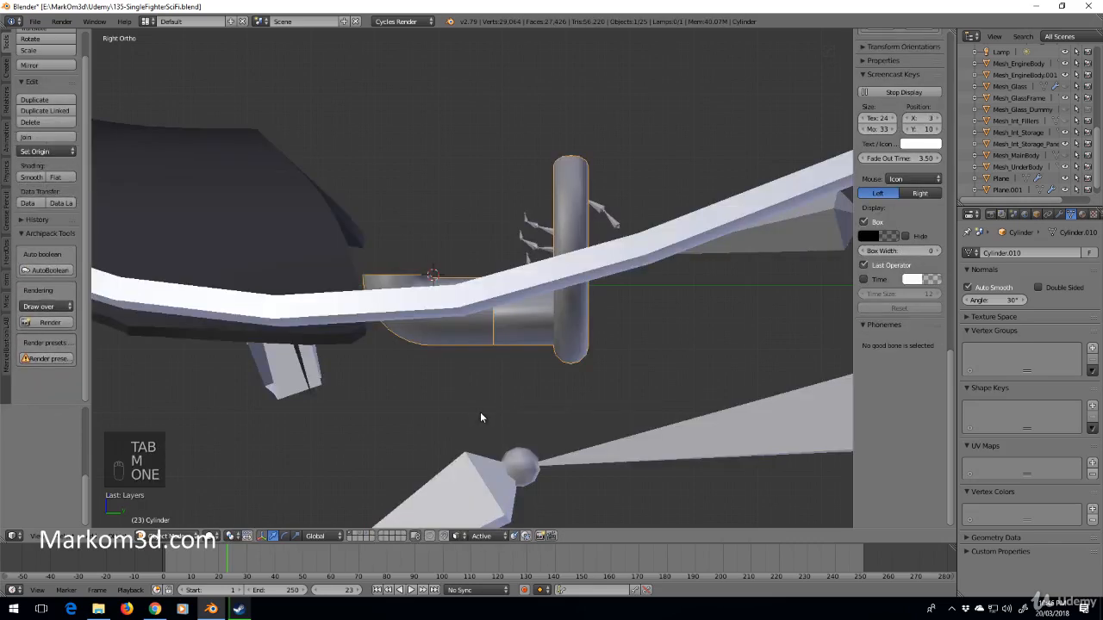
scroll(480, 412, up, 3)
scroll(480, 410, down, 6)
scroll(517, 354, up, 1)
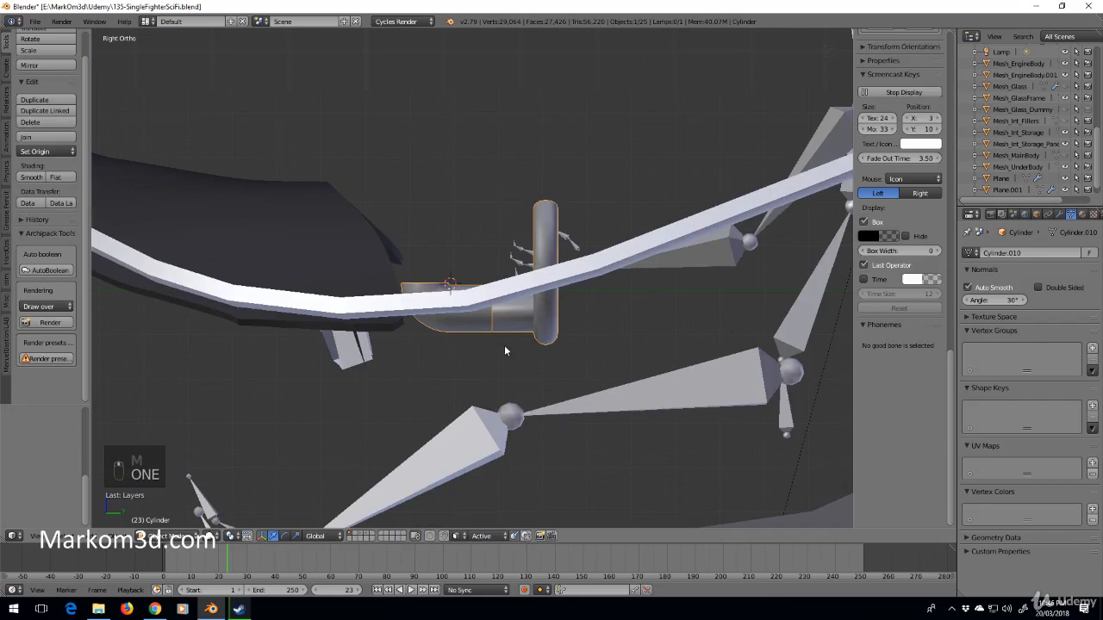
Box-select the mount and elbow behind the hub seam and move them backward along Y by about 0.058 units
key(Tab)
scroll(506, 349, up, 2)
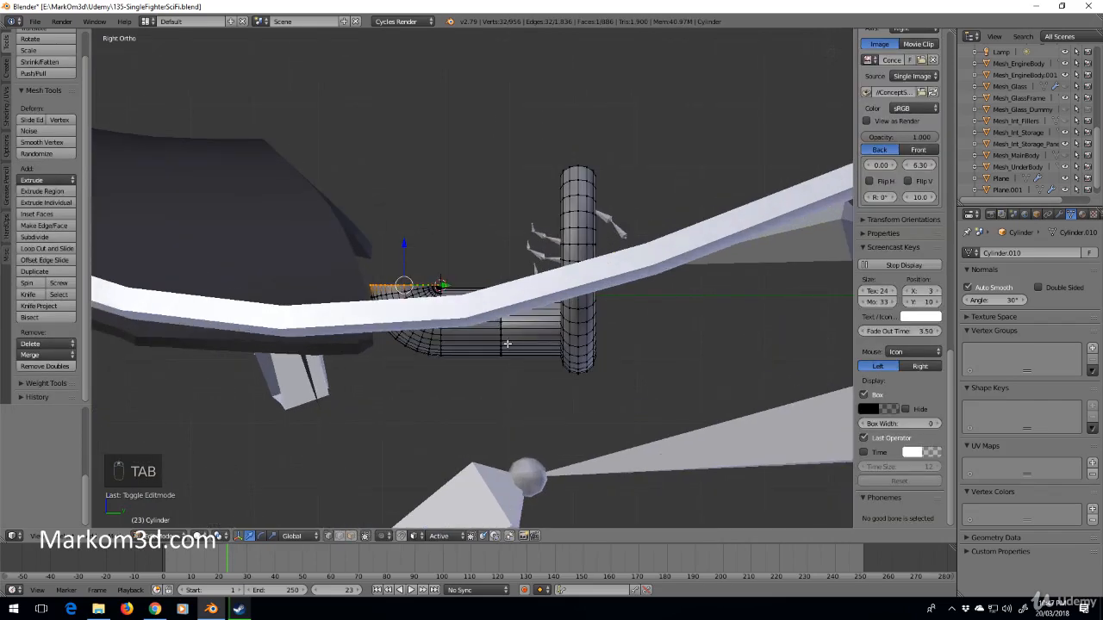
right_click(507, 332)
key(z)
key(b)
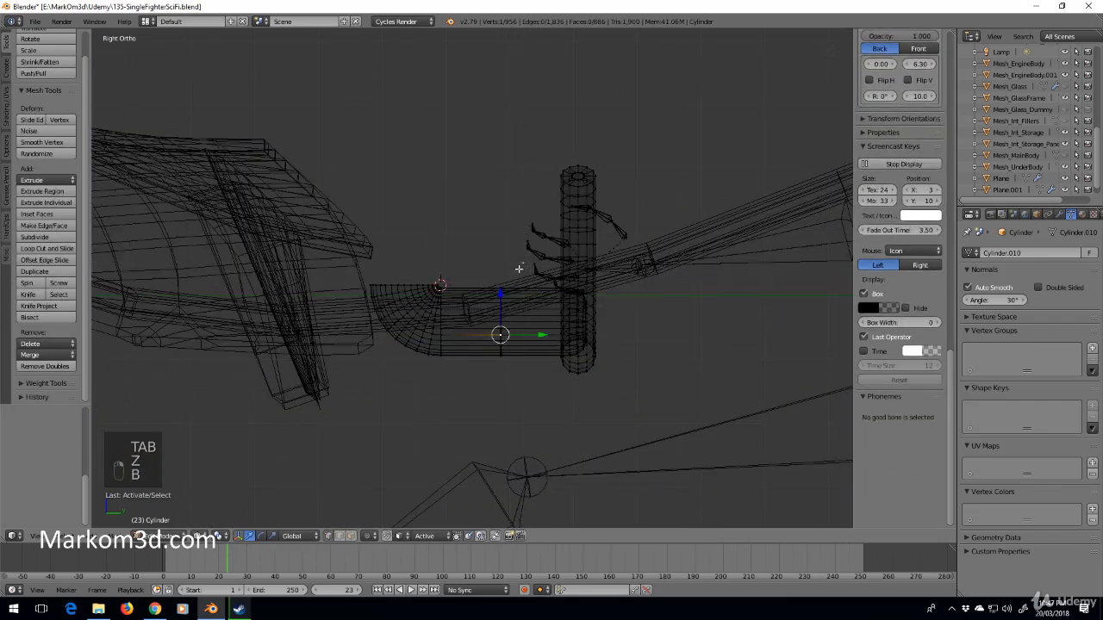
drag(517, 270, 250, 415)
key(z)
key(z)
key(g)
key(y)
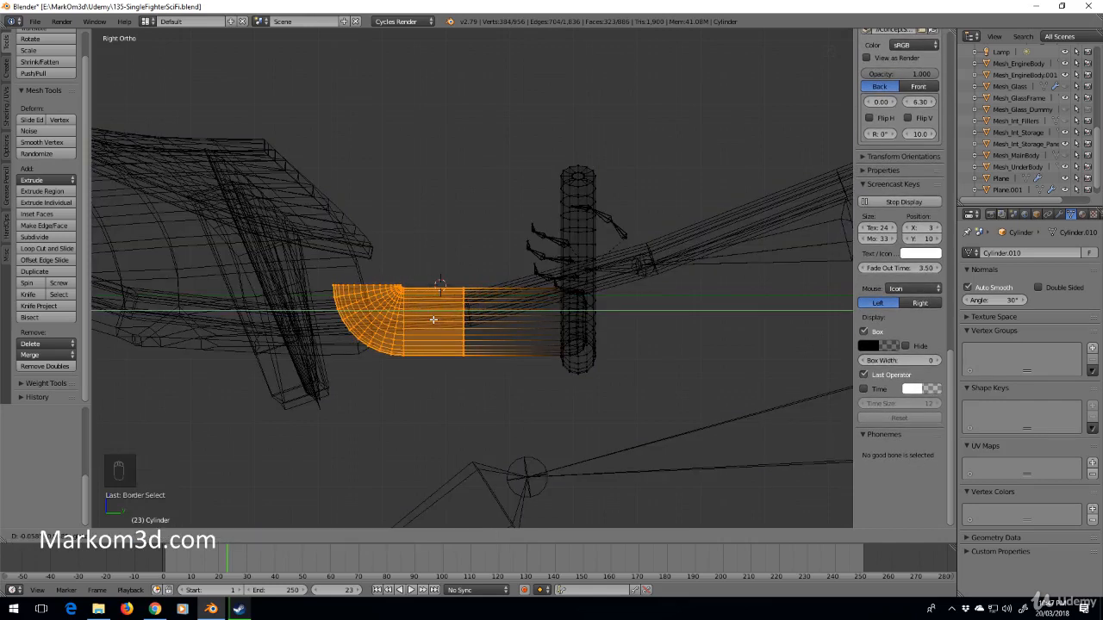
click(434, 320)
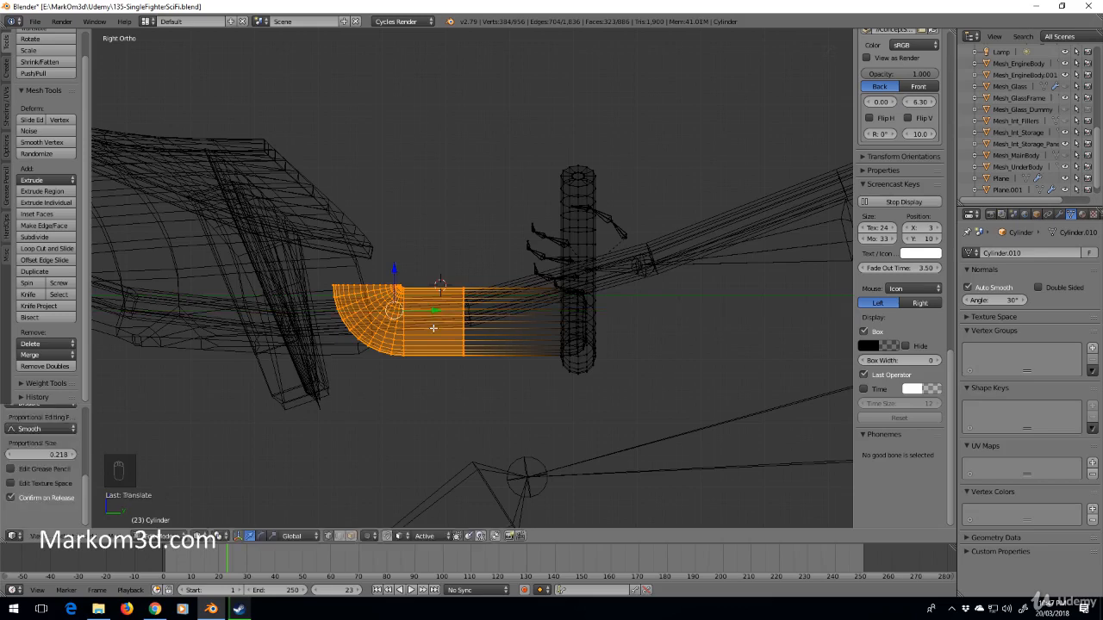
Select the whole steering control mesh and rotate it 15 degrees in right view, tilting the ring's top away from the pilot
key(a)
key(a)
key(a)
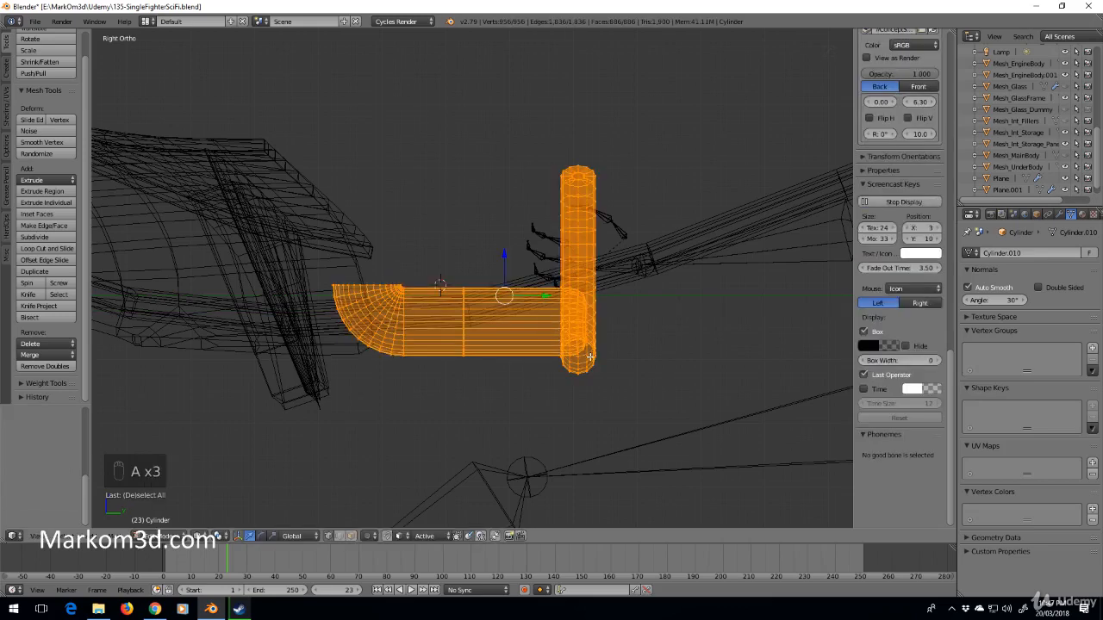
key(r)
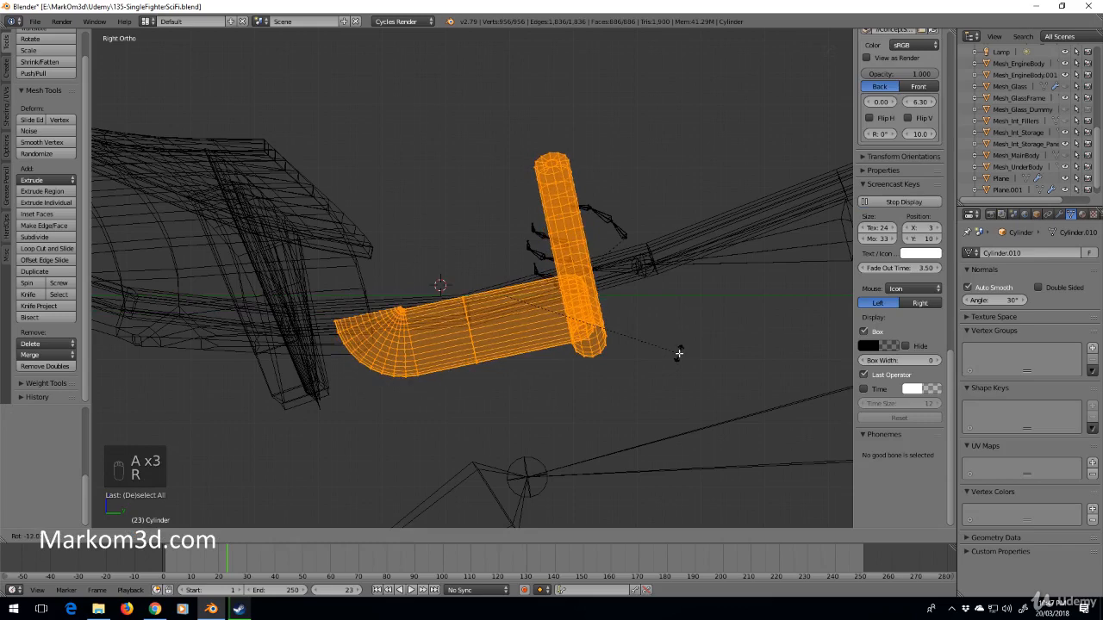
text(-12)
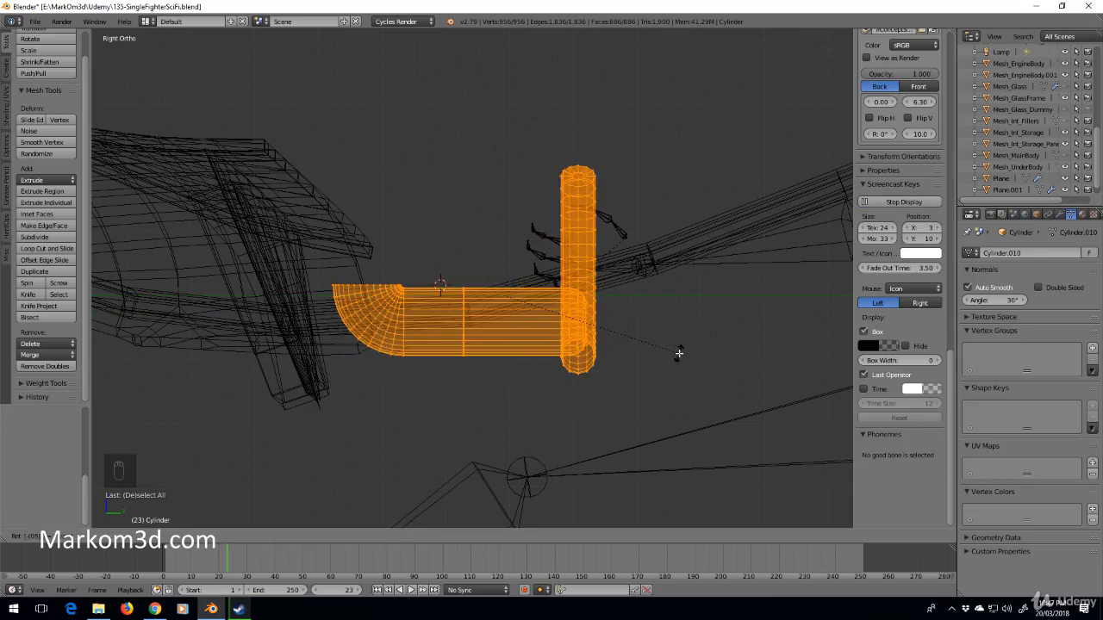
text(15)
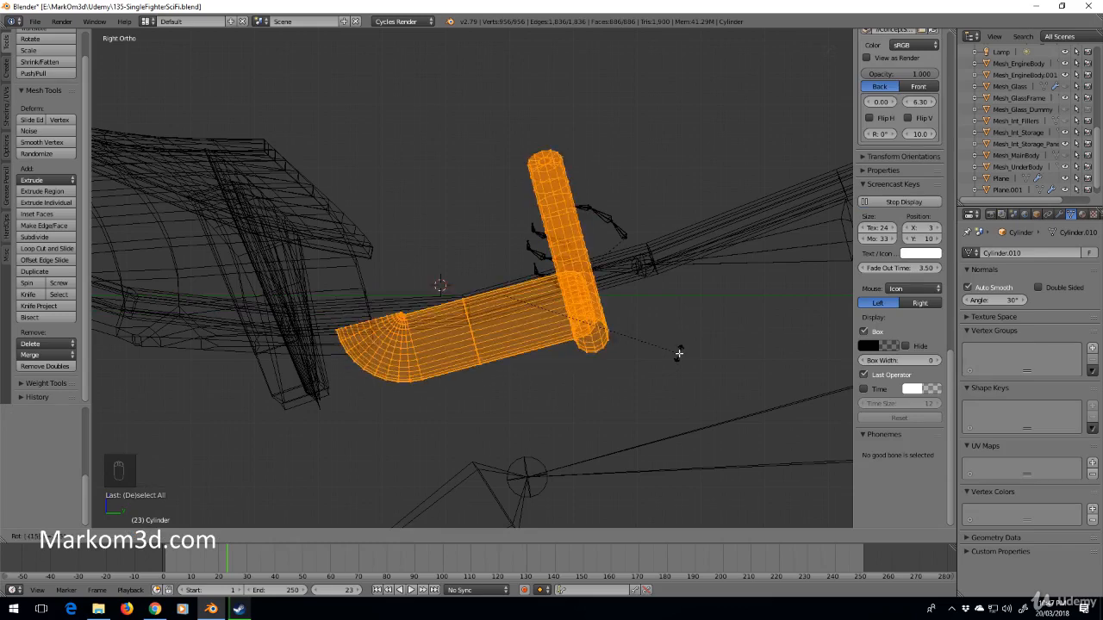
key(Return)
Move the whole steering control mesh sideways along X to line up with the pilot's hands
scroll(679, 357, down, 3)
key(z)
mouse_move(678, 360)
middle_down()
mouse_move(601, 403)
mouse_move(578, 433)
middle_up()
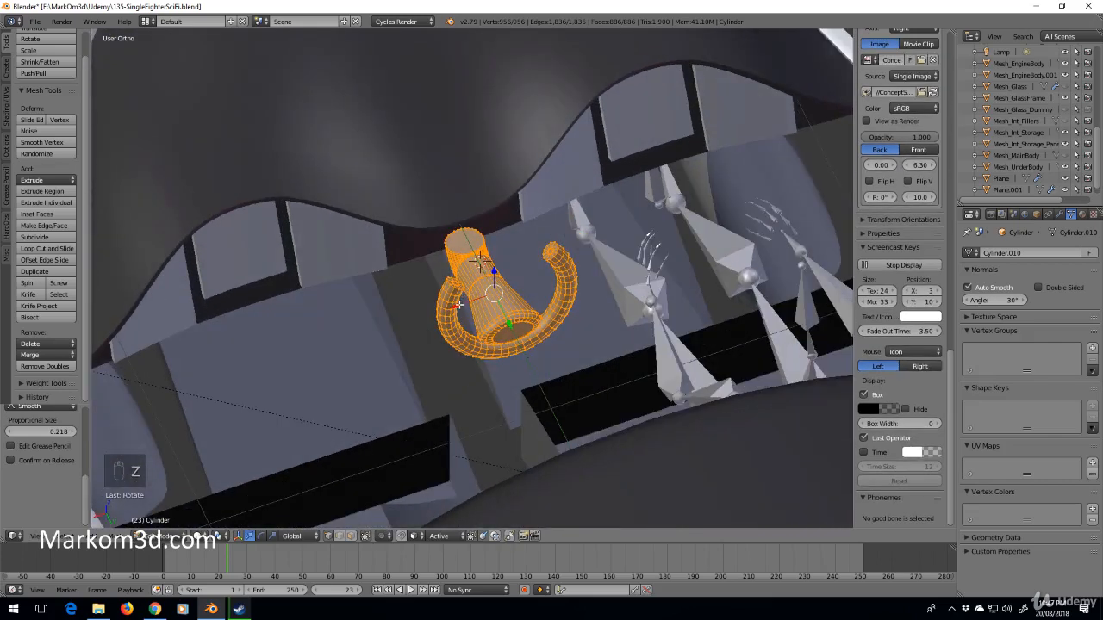
drag(461, 303, 654, 249)
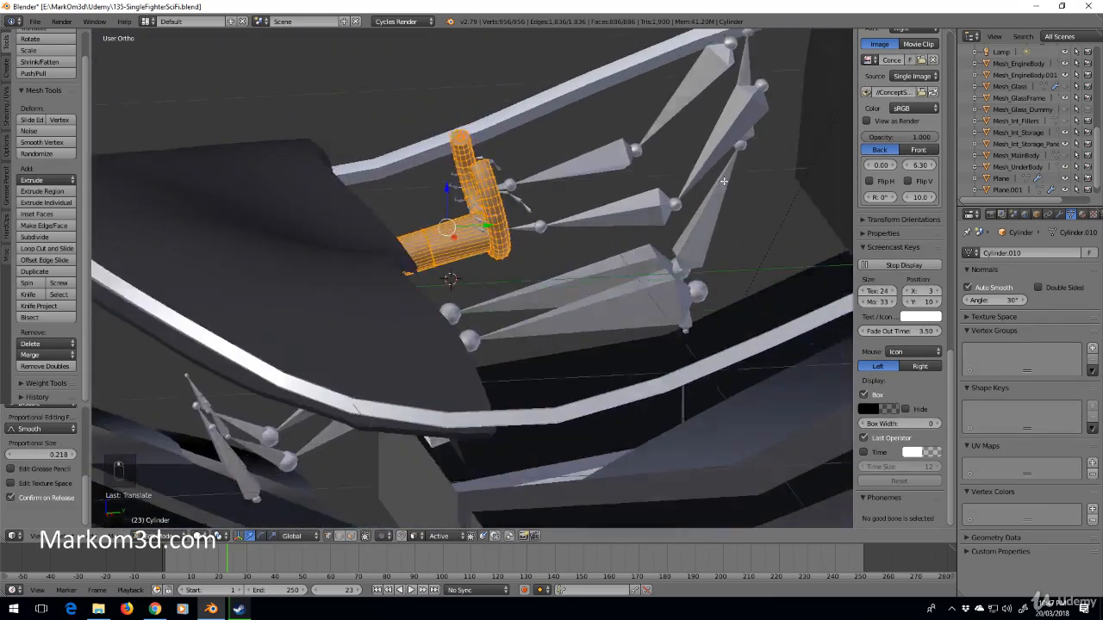
Lasso-select the elbow in wireframe right view and try moving it down and away from the pilot to lengthen the shaft
scroll(724, 181, up, 3)
middle_drag(723, 181, 615, 232)
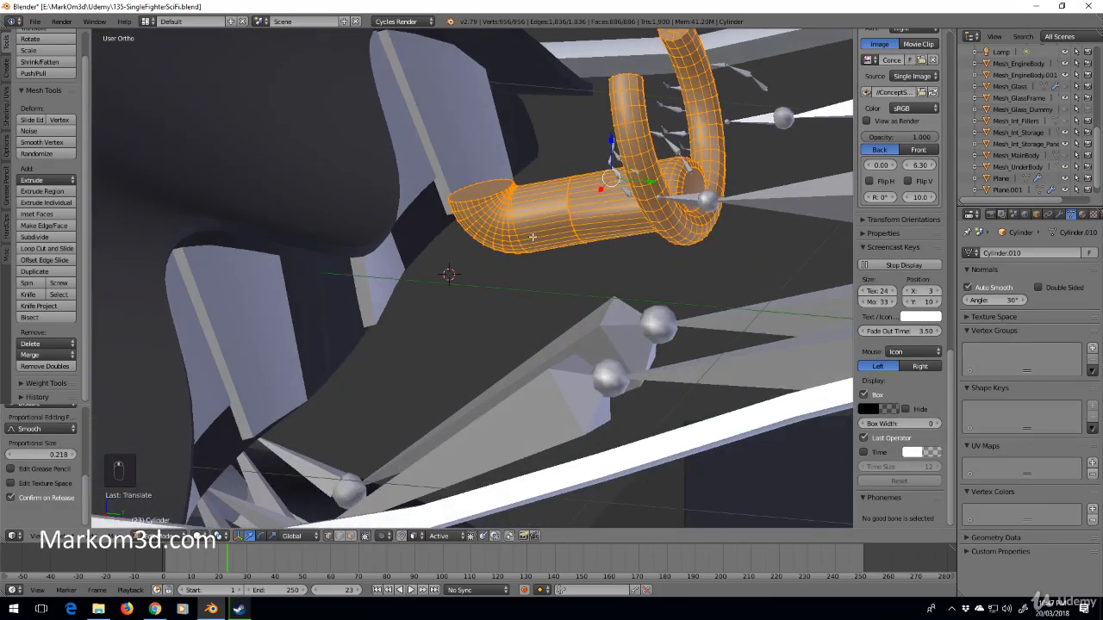
scroll(519, 237, up, 3)
key(KP_3)
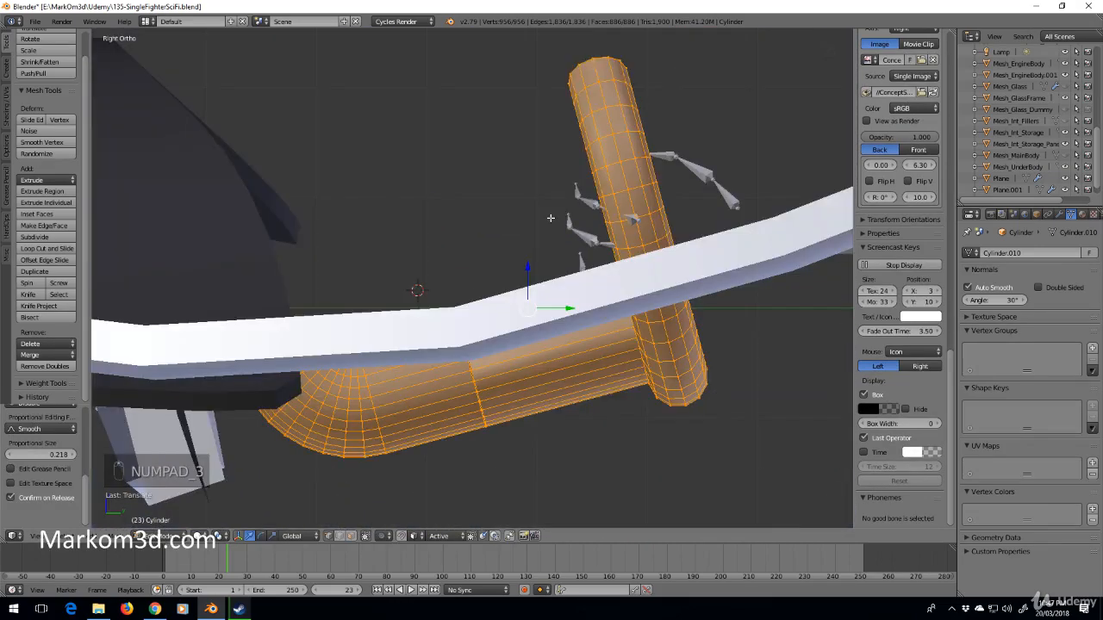
shift+middle_drag(405, 385, 604, 298)
key(z)
right_click(594, 360)
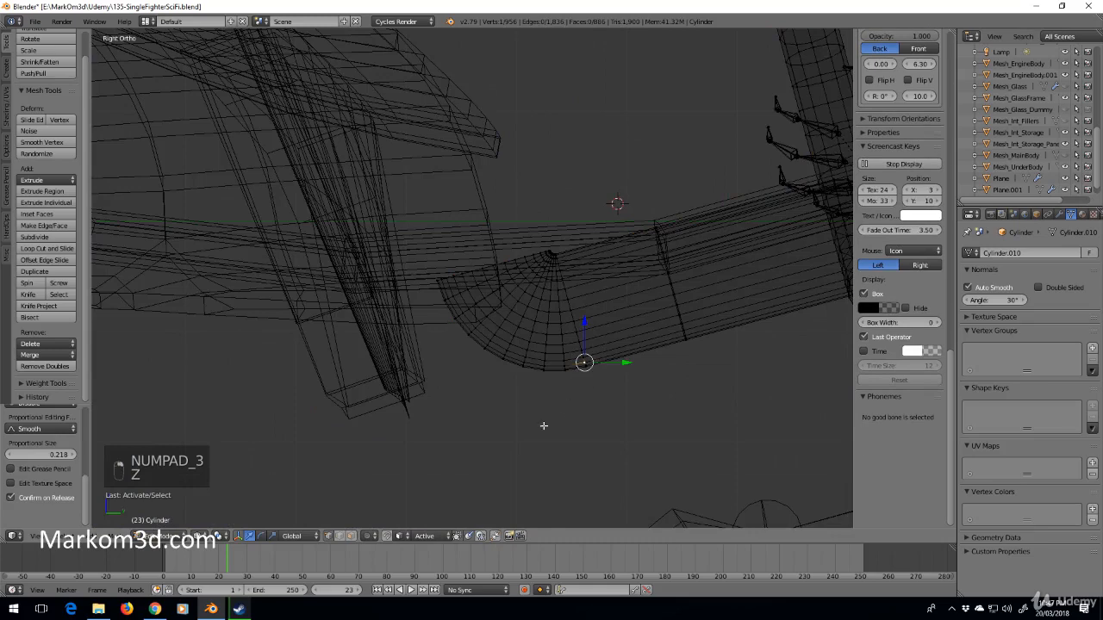
mouse_move(382, 413)
ctrl+mouse_down()
mouse_move(603, 234)
mouse_move(379, 405)
ctrl+mouse_up()
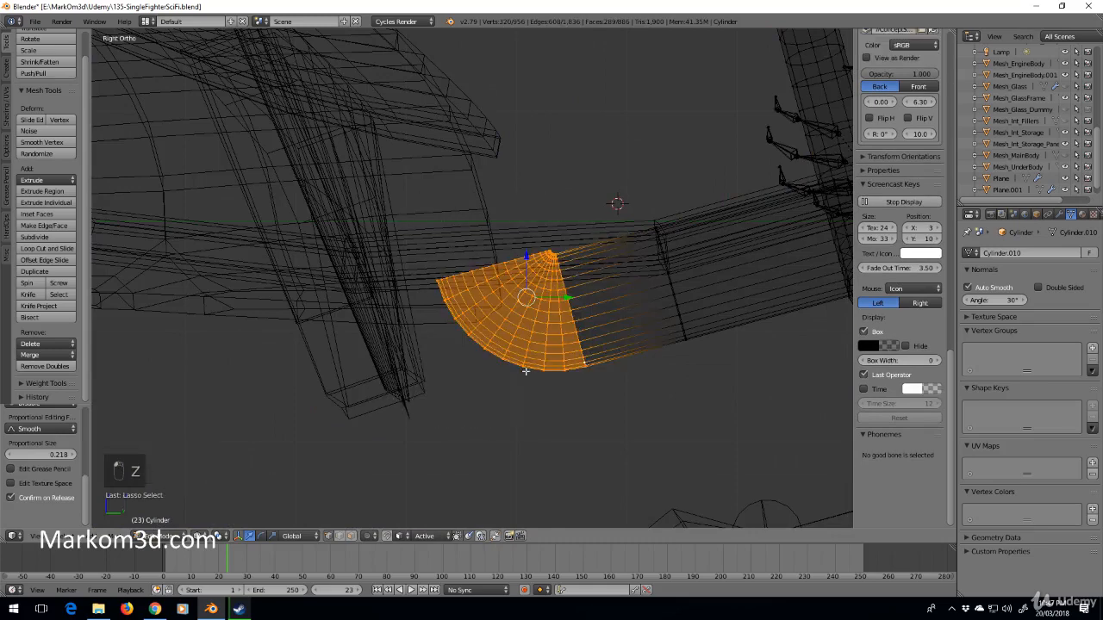
key(g)
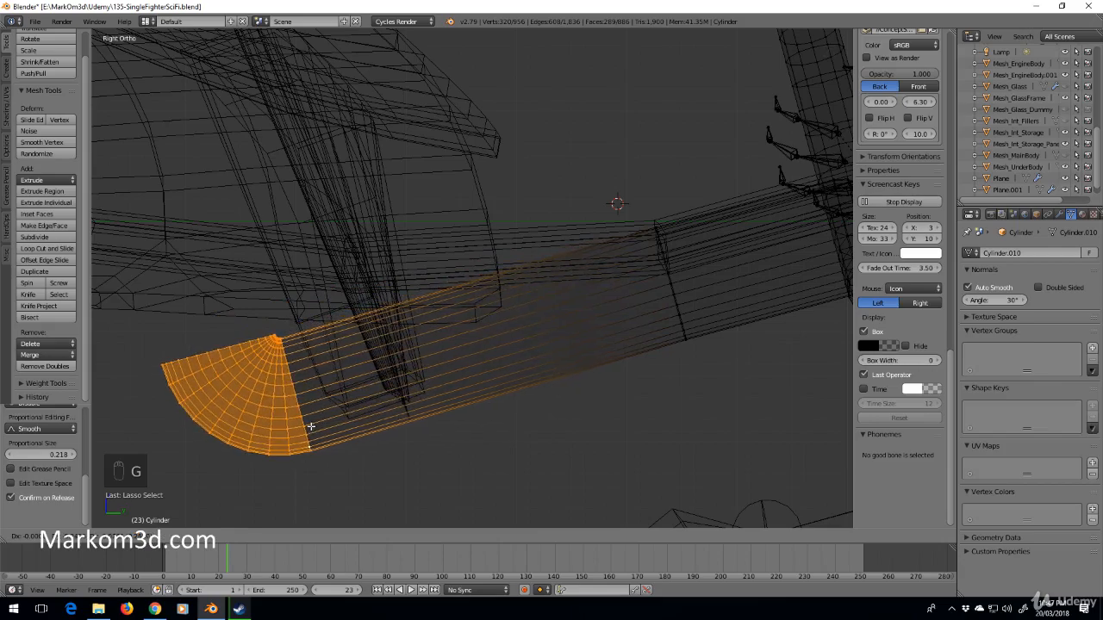
click(310, 426)
Examine how the lengthened mount sits beneath the cockpit console and in front of the pilot's hands in shaded view
scroll(532, 439, down, 4)
key(z)
key(z)
key(z)
key(Tab)
mouse_move(532, 440)
middle_down()
mouse_move(512, 434)
mouse_move(583, 397)
mouse_move(456, 341)
mouse_move(656, 348)
mouse_move(642, 274)
mouse_move(553, 243)
middle_up()
key(z)
scroll(574, 397, down, 5)
scroll(553, 243, up, 5)
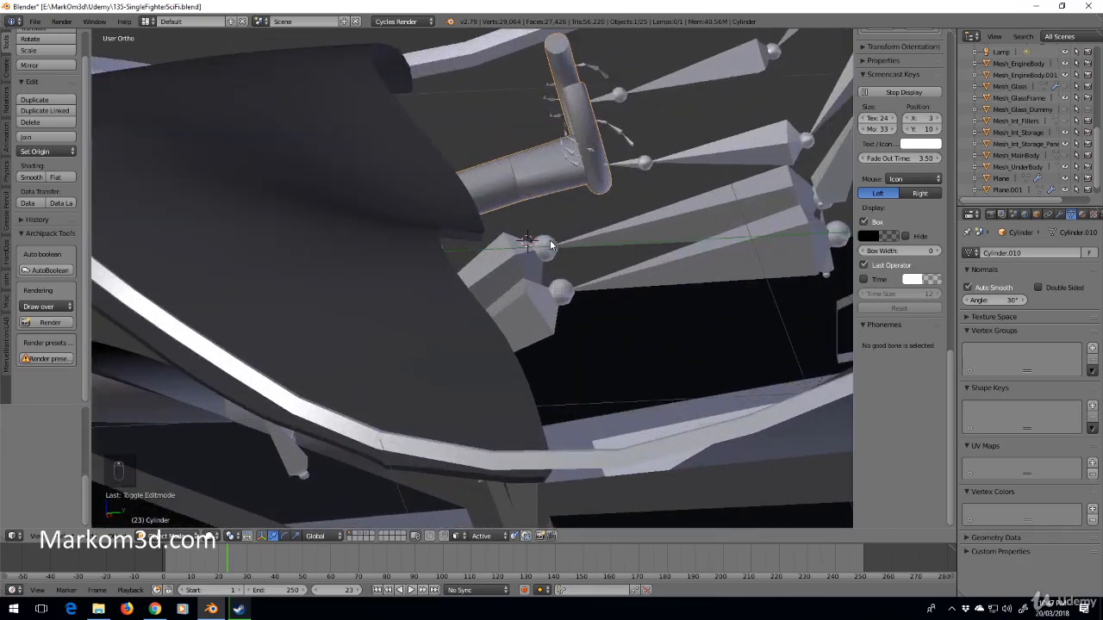
Undo the elbow move and its selection on the steering control mesh
key(Tab)
key(Tab)
key(Tab)
key(ctrl+z)
key(ctrl+z)
key(ctrl+z)
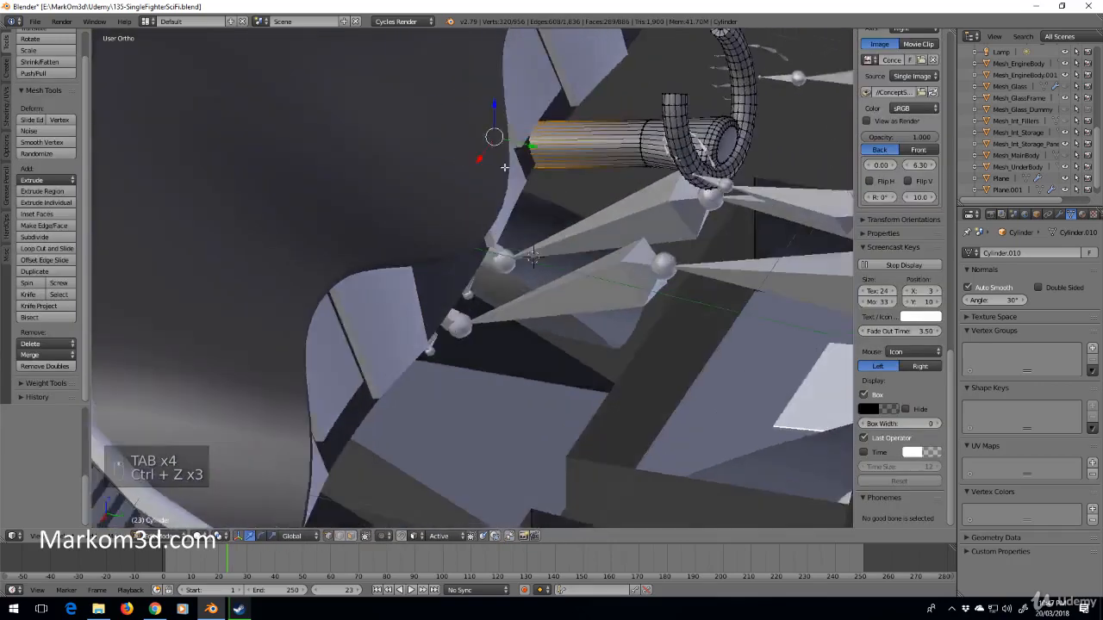
middle_drag(504, 166, 581, 171)
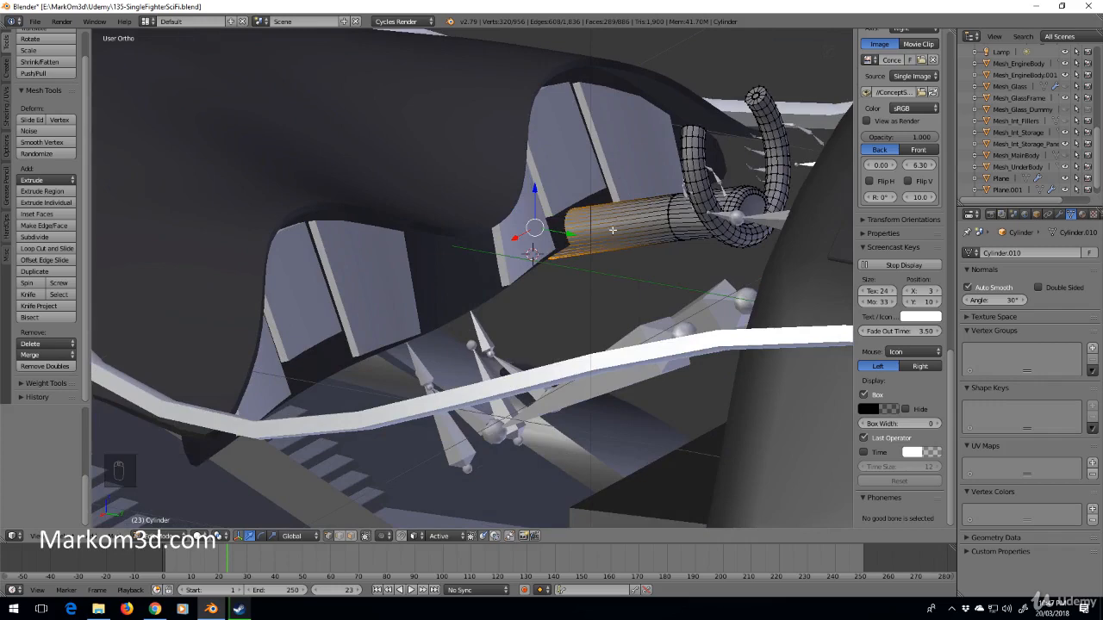
middle_drag(616, 224, 619, 299)
key(ctrl+z)
key(ctrl+z)
key(ctrl+z)
key(ctrl+z)
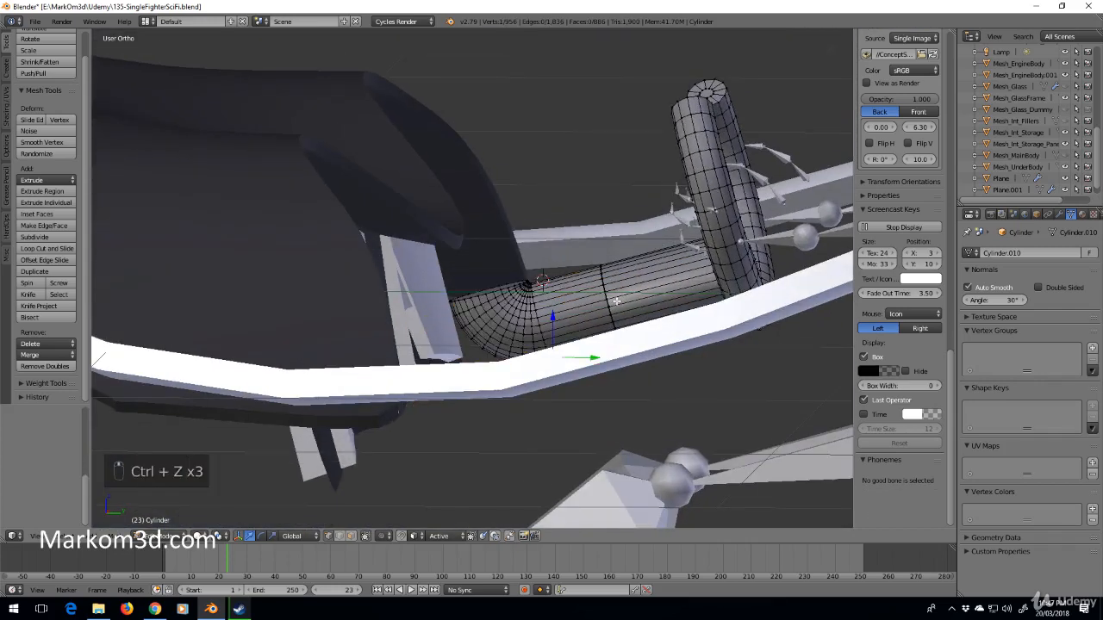
Select the whole steering control mesh and rotate it back until the shaft is level and the ring upright
key(z)
key(z)
key(z)
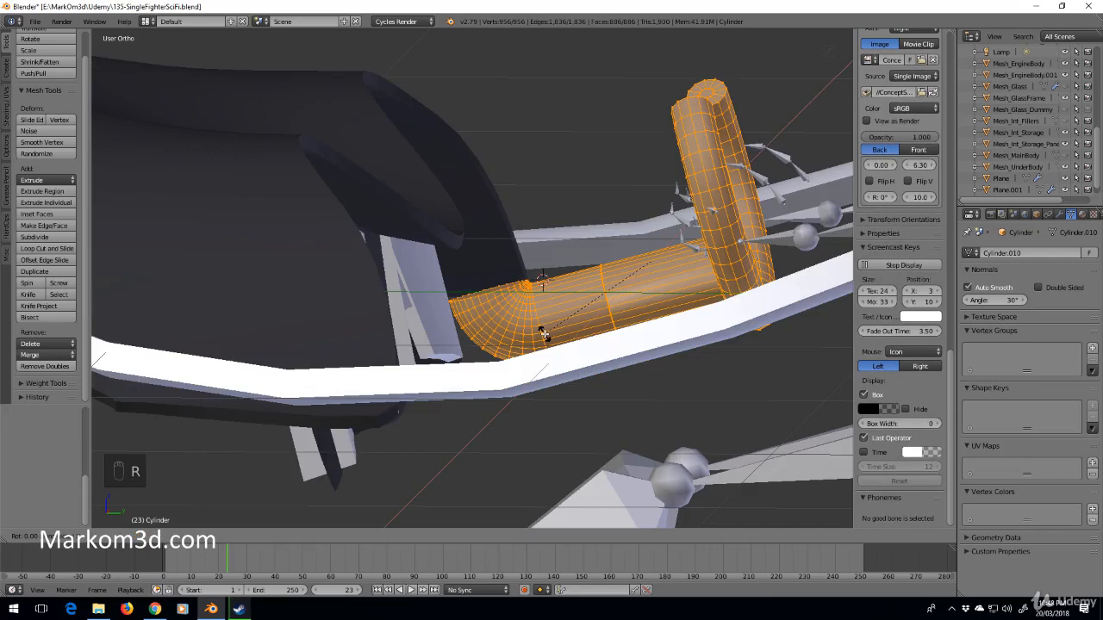
key(r)
click(543, 334)
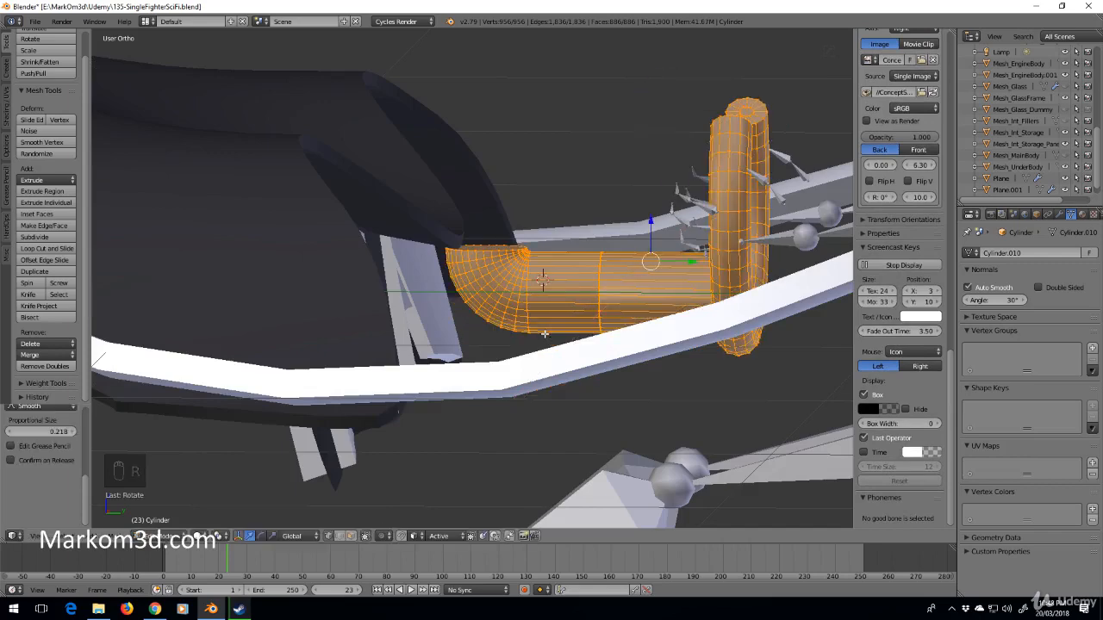
key(KP_3)
key(z)
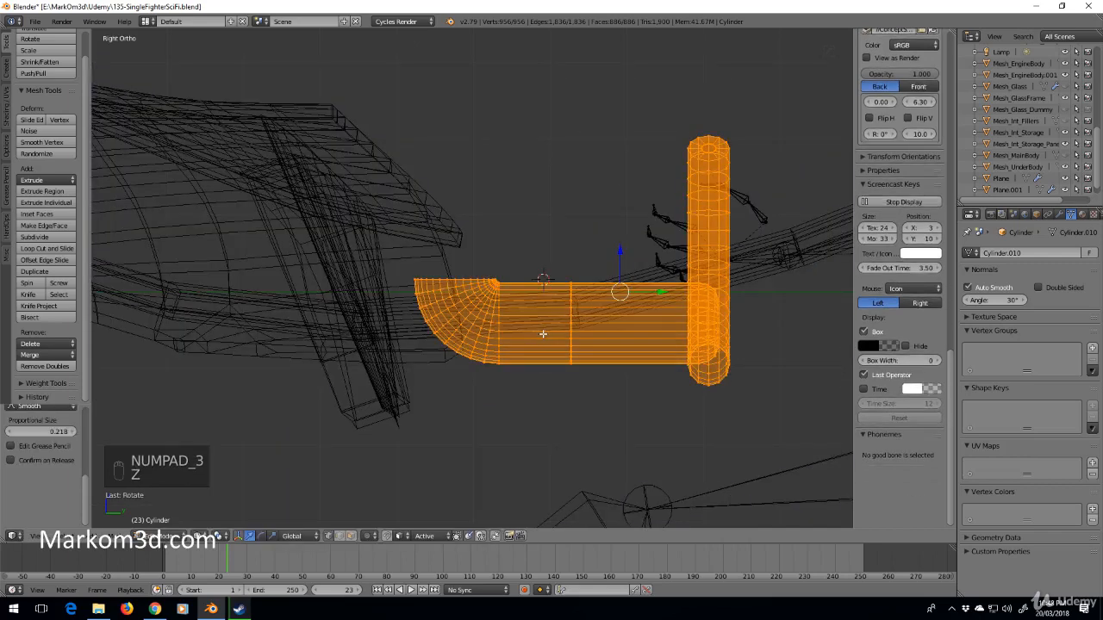
Box-select the elbow at the shaft's far end in wireframe right view and delete its faces
key(z)
scroll(544, 334, up, 2)
right_click(514, 394)
key(z)
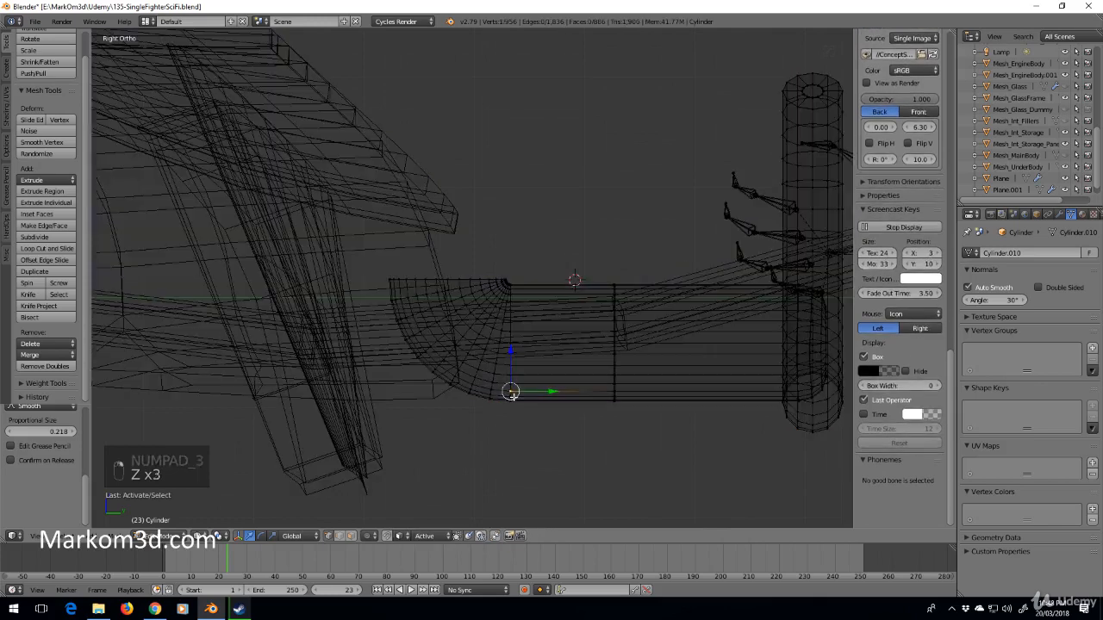
key(b)
drag(536, 209, 321, 439)
key(Delete)
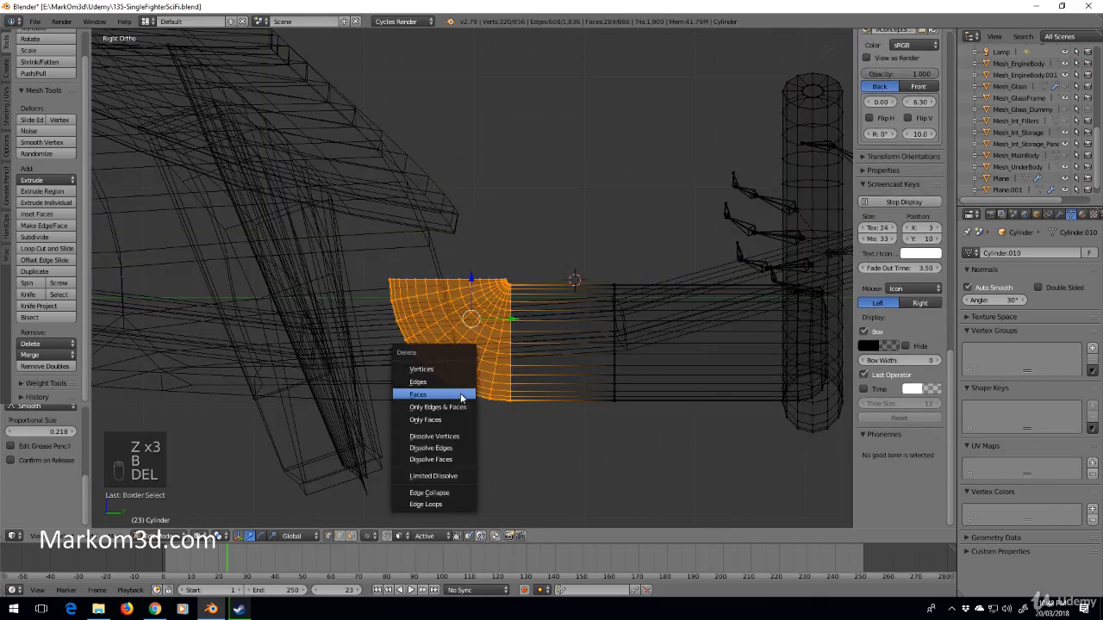
click(456, 389)
Select the shaft's open end edge loop, extrude it in place and scale it up slightly to form a small step
alt+right_click(509, 353)
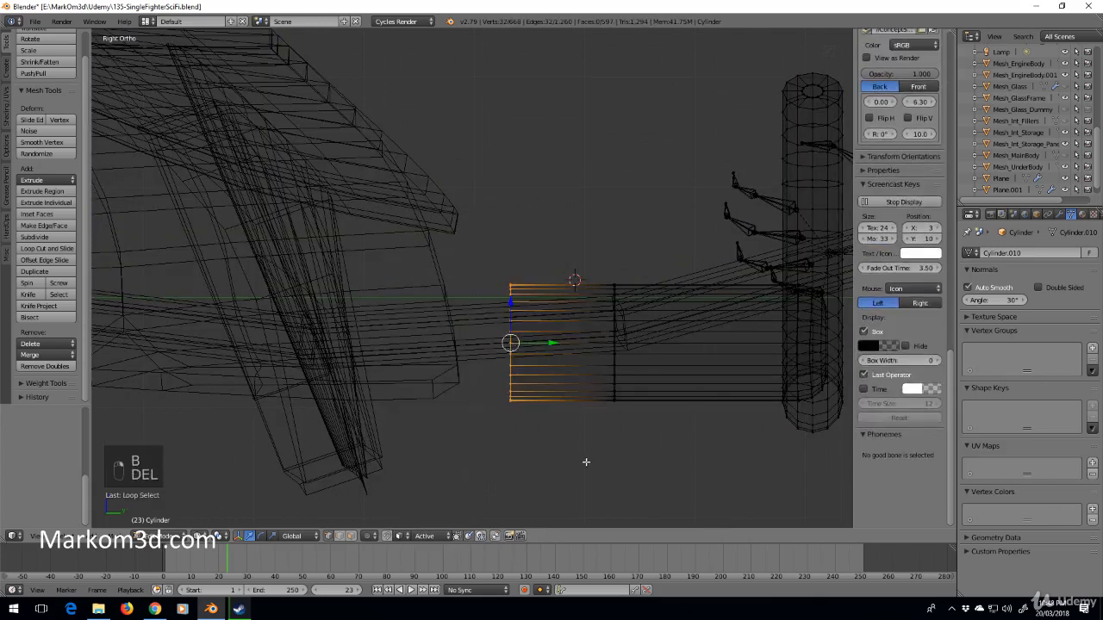
key(e)
key(e)
key(s)
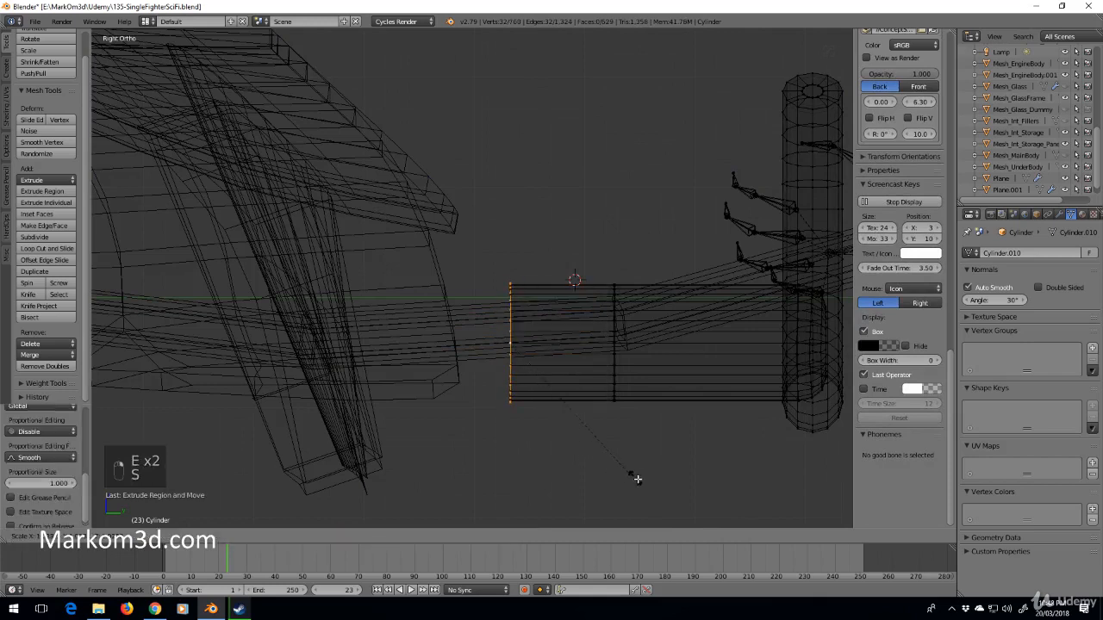
click(722, 504)
Extrude the enlarged end loop along Y away from the pilot to form a longer, thicker shaft section under the console
key(e)
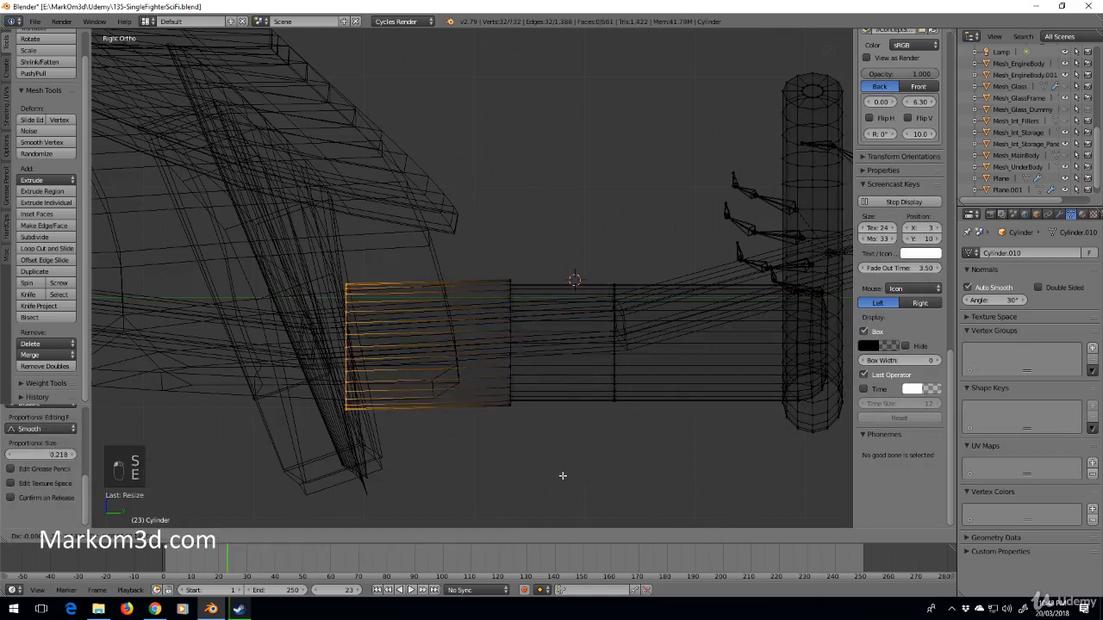
key(z)
key(y)
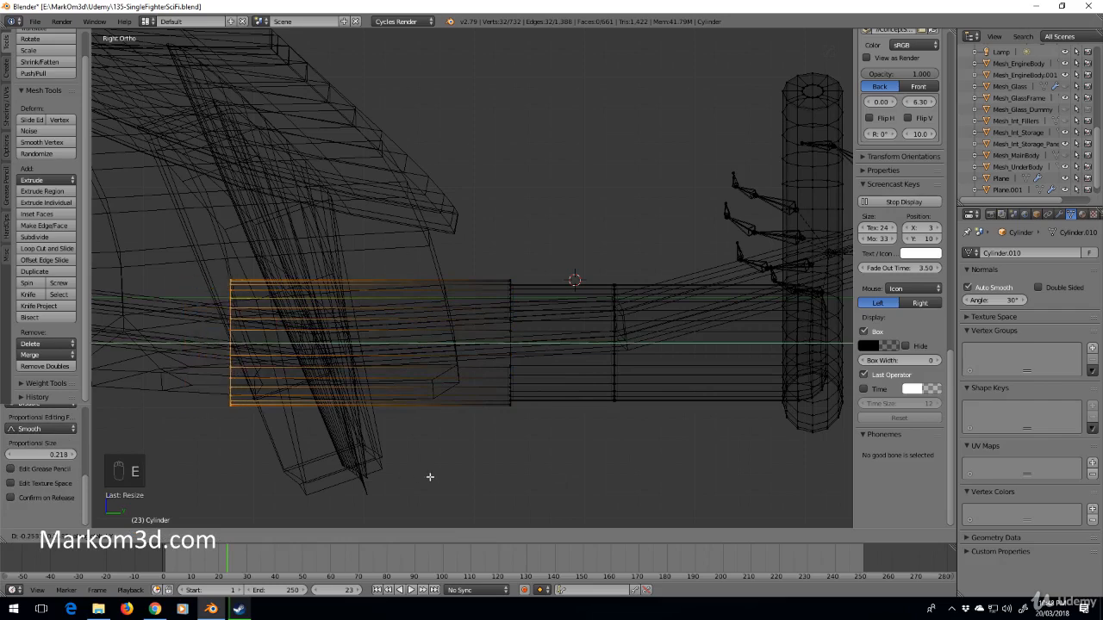
click(435, 474)
scroll(487, 418, down, 2)
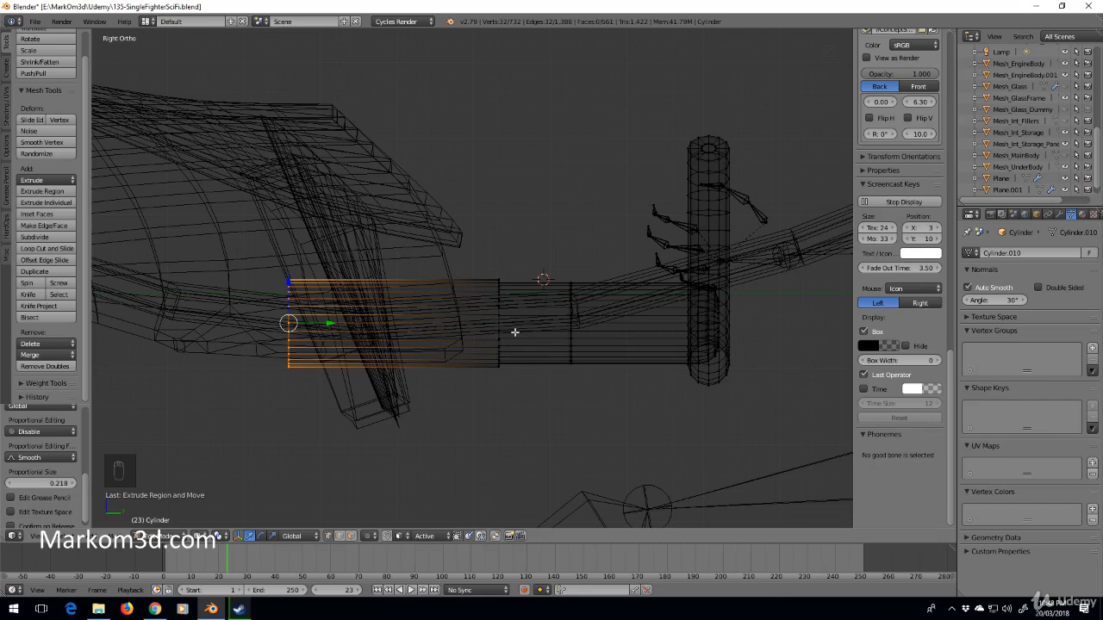
scroll(514, 332, up, 1)
key(Tab)
scroll(538, 332, down, 3)
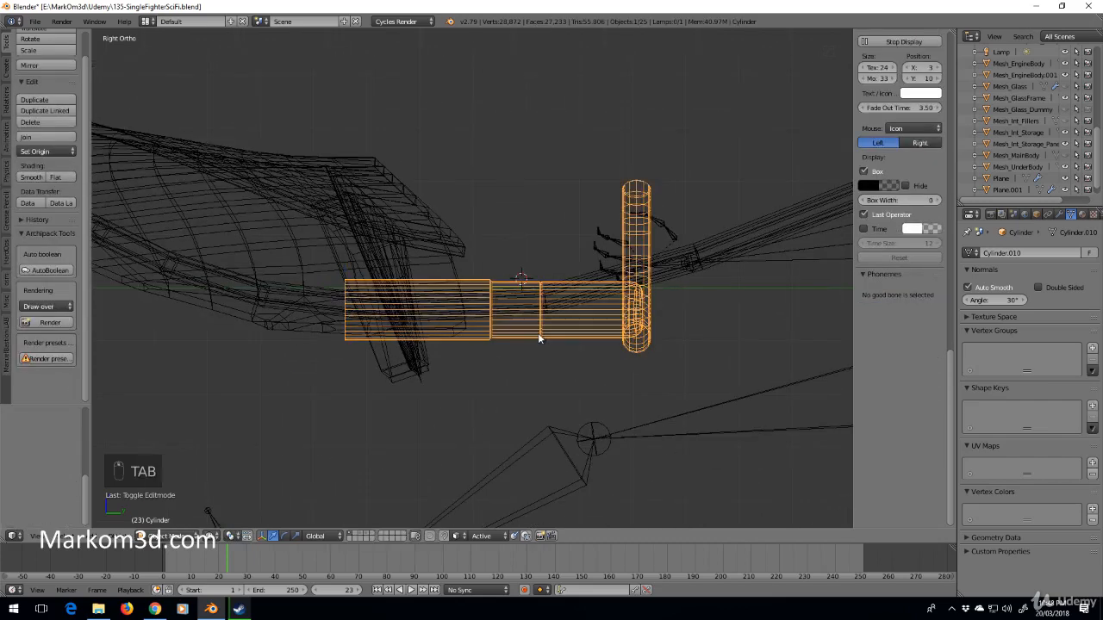
Select the whole steering control mesh and rotate it 15 degrees in right view, tilting the ring's top away from the pilot again
key(Tab)
key(a)
key(a)
key(a)
key(a)
key(a)
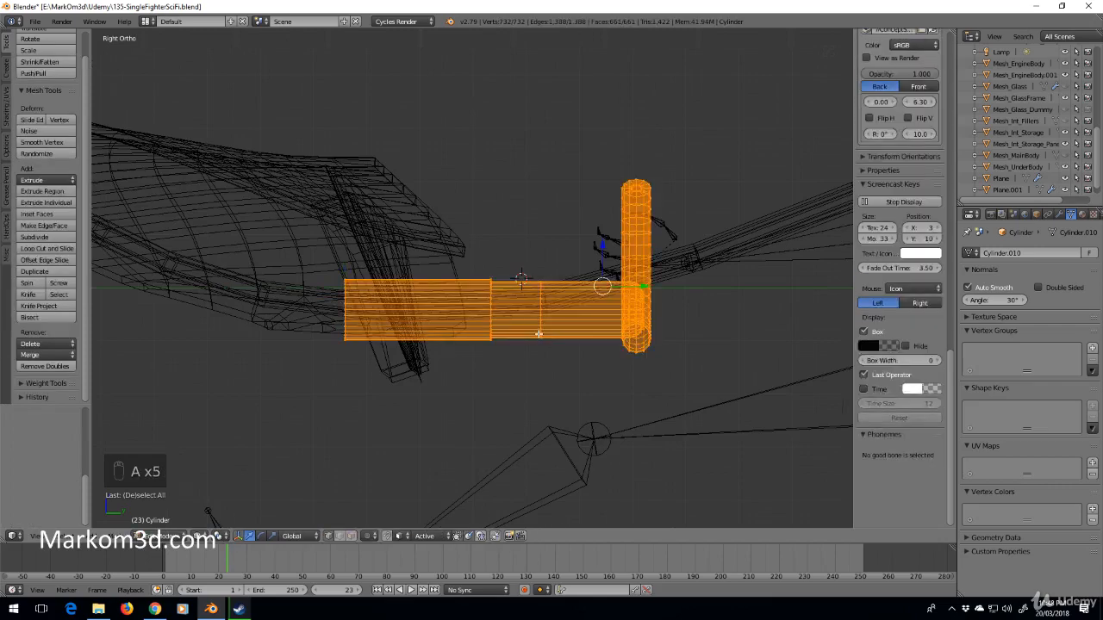
key(KP_Subtract)
key(KP_1)
key(KP_5)
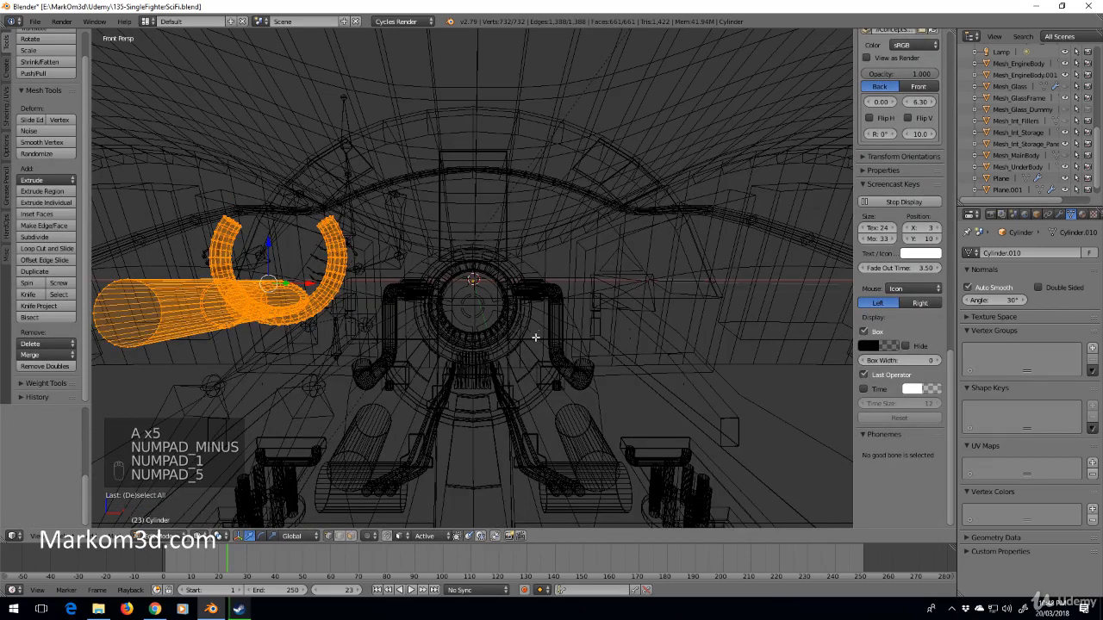
middle_drag(535, 338, 574, 352)
key(KP_5)
key(KP_Subtract)
key(KP_1)
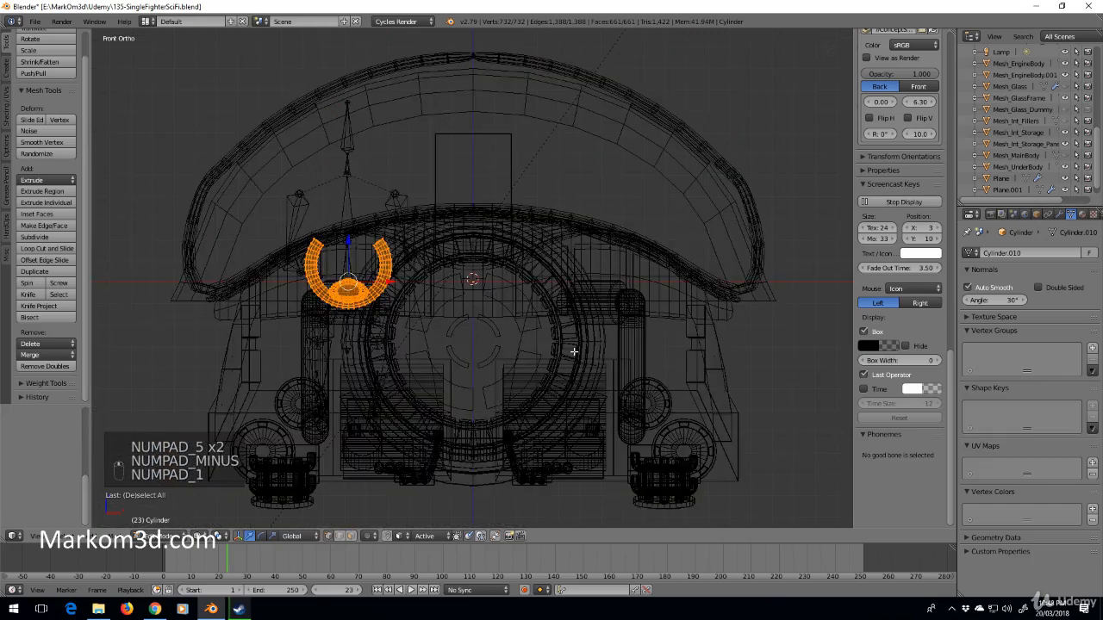
key(KP_3)
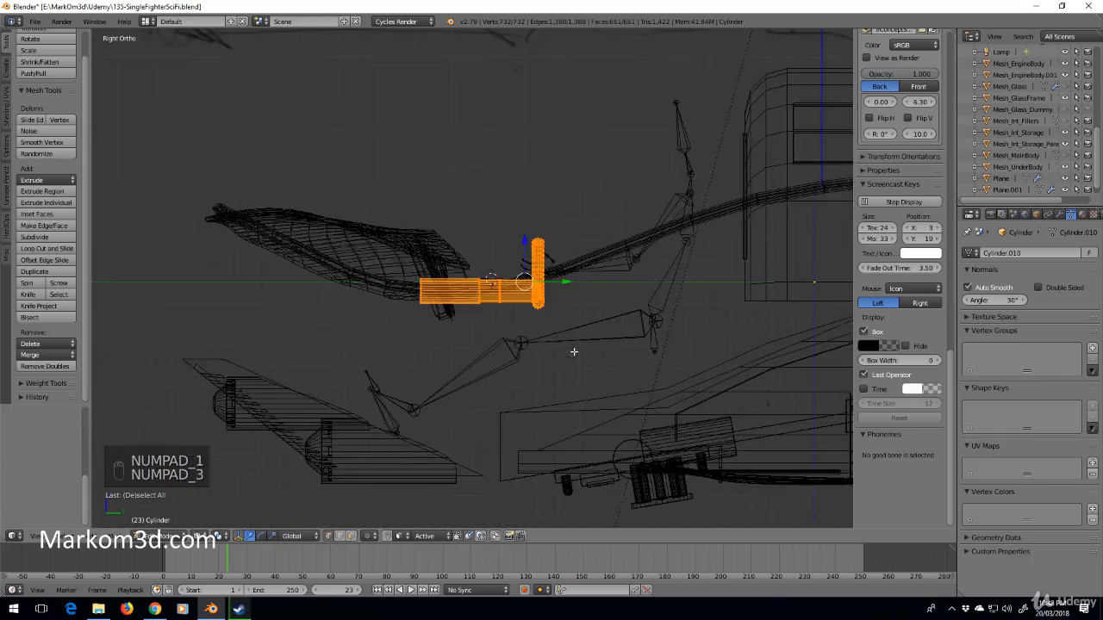
shift+middle_drag(569, 343, 561, 364)
key(r)
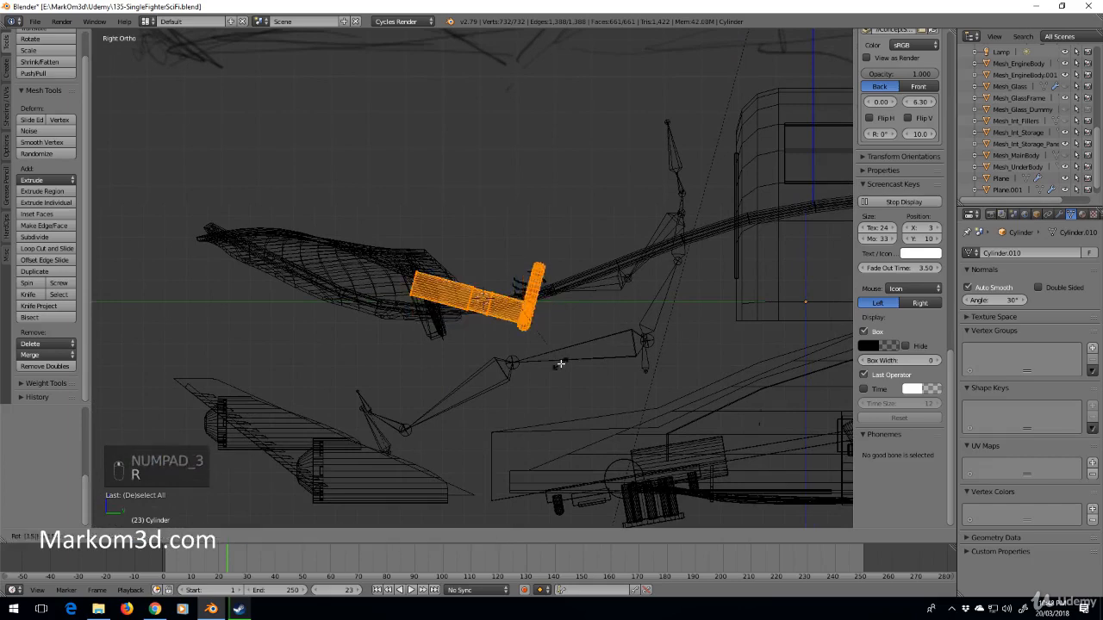
click(561, 365)
scroll(561, 362, up, 3)
shift+middle_drag(561, 360, 587, 334)
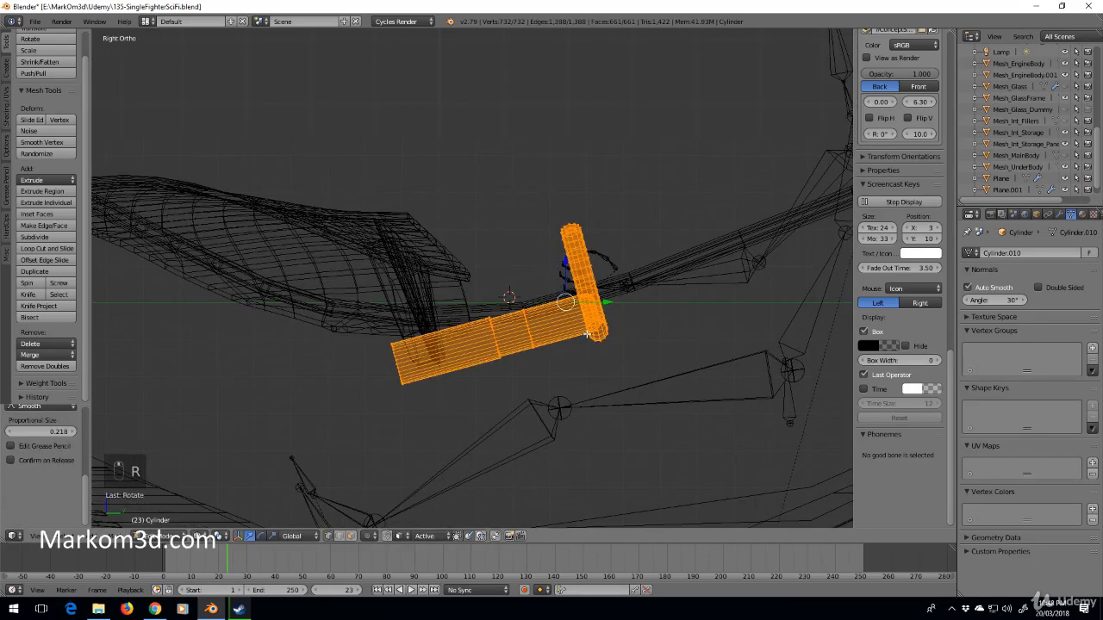
scroll(595, 336, up, 1)
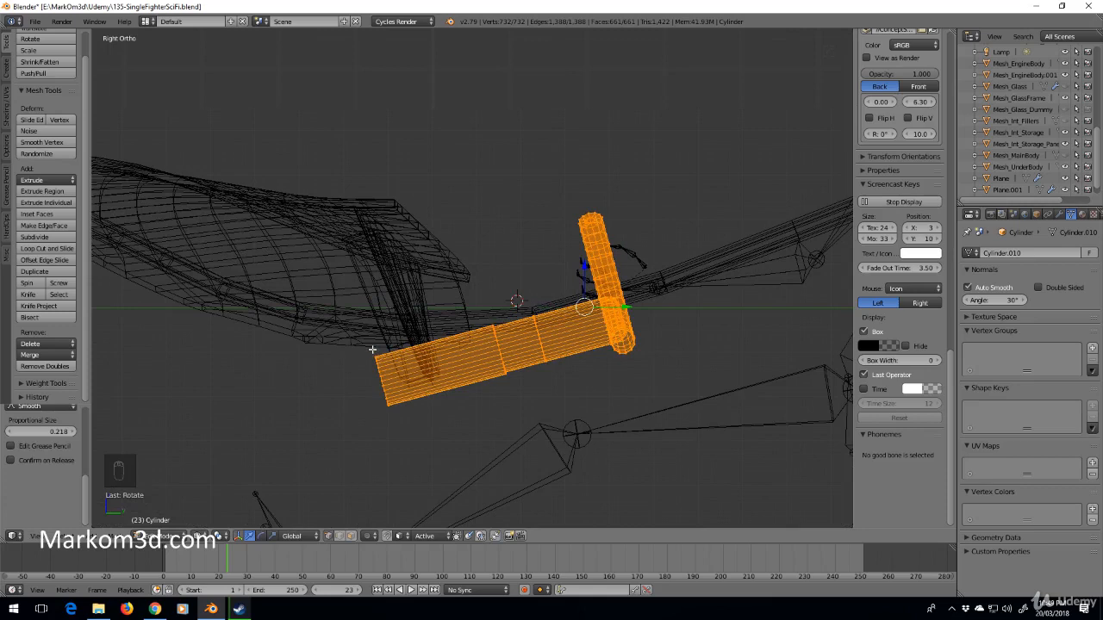
Cap the shaft's open far end with a face and extrude it further away from the pilot beneath the console
key(Tab)
alt+right_click(396, 366)
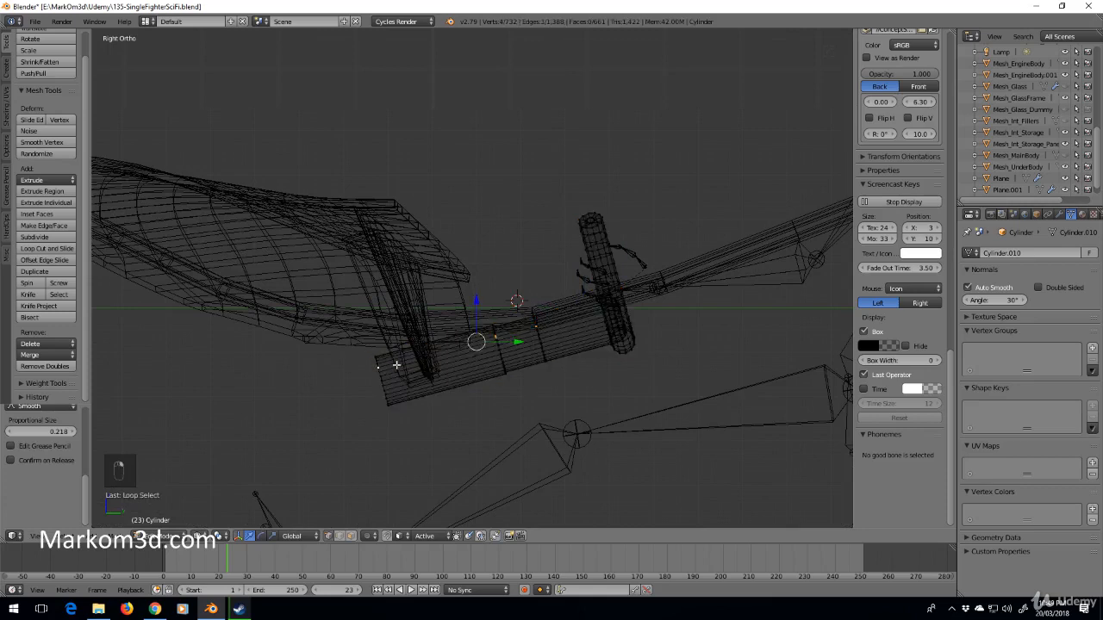
alt+right_click(378, 421)
alt+right_click(378, 396)
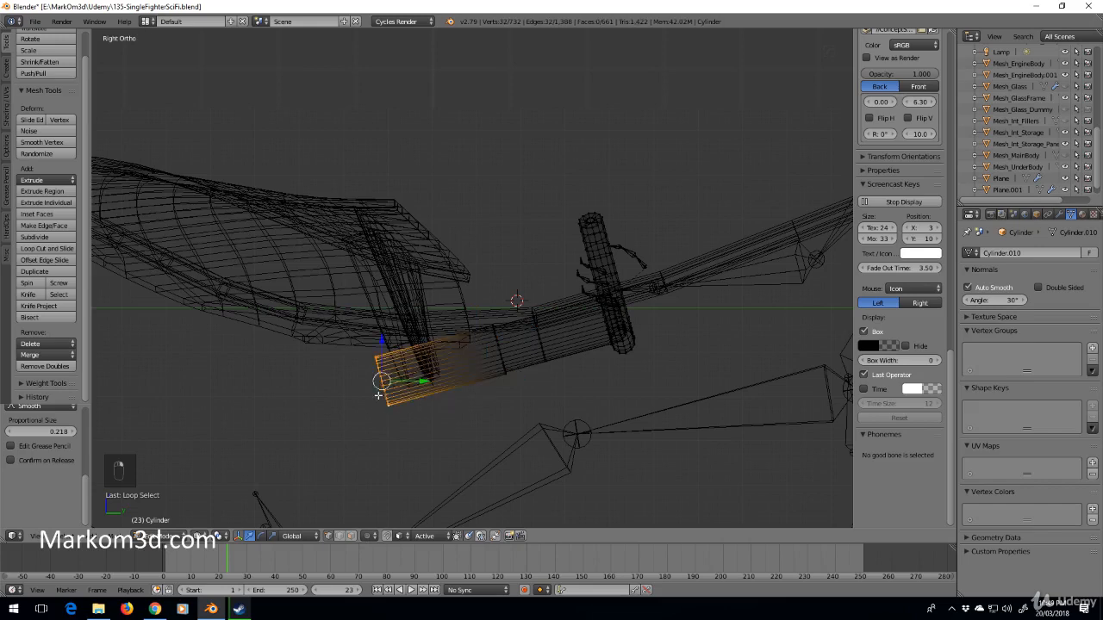
key(f)
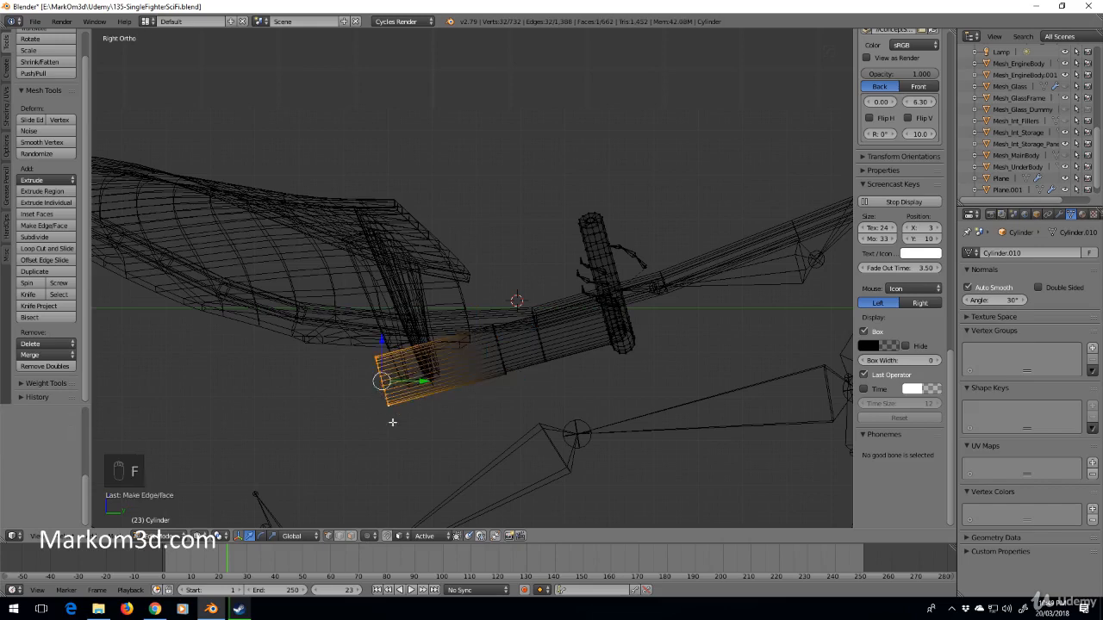
key(e)
click(320, 436)
Inspect the extended shaft from several angles against the console, its supports and the pilot's hands
key(z)
mouse_move(615, 394)
middle_down()
mouse_move(568, 429)
mouse_move(379, 466)
middle_up()
scroll(431, 448, down, 3)
scroll(562, 383, up, 3)
middle_drag(664, 418, 496, 310)
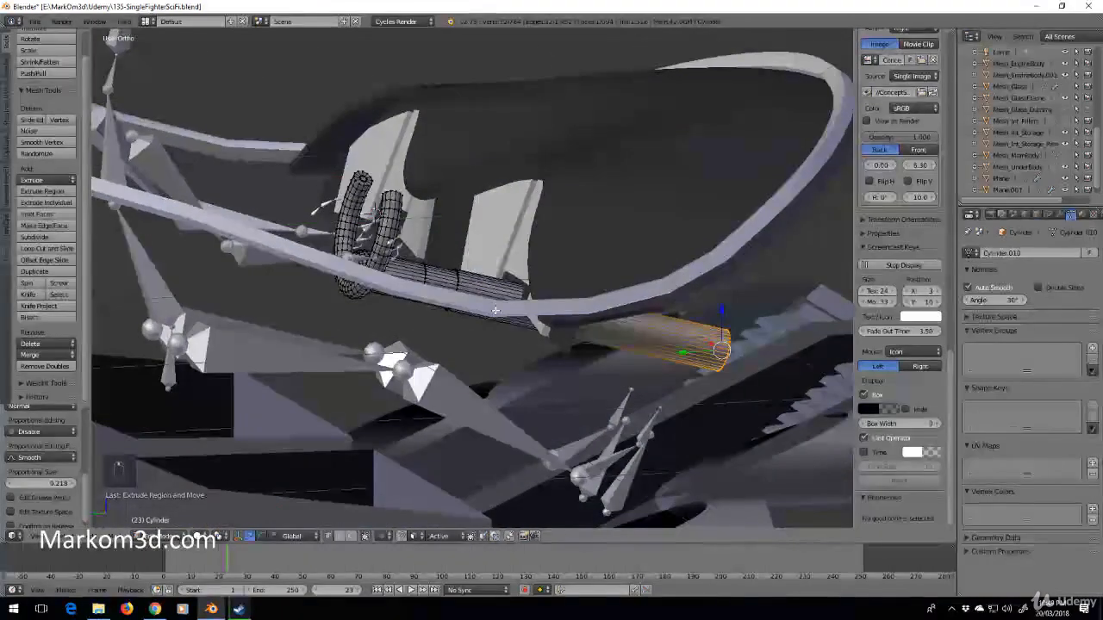
key(KP_1)
key(KP_3)
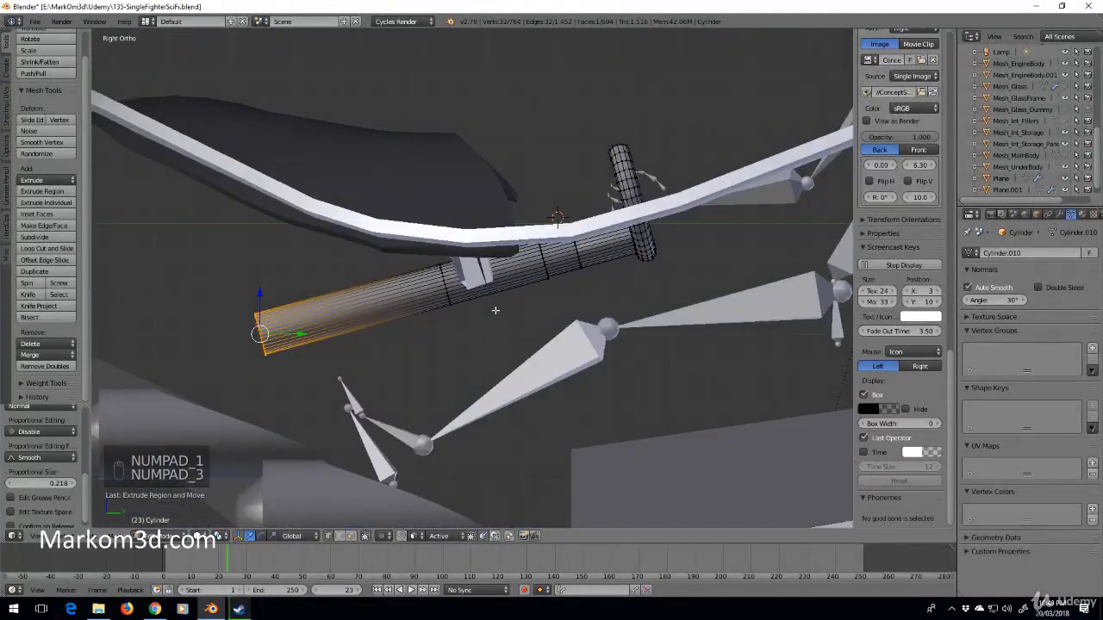
key(z)
key(z)
middle_drag(586, 240, 600, 305)
scroll(574, 172, down, 3)
shift+middle_drag(557, 190, 395, 524)
scroll(361, 185, up, 4)
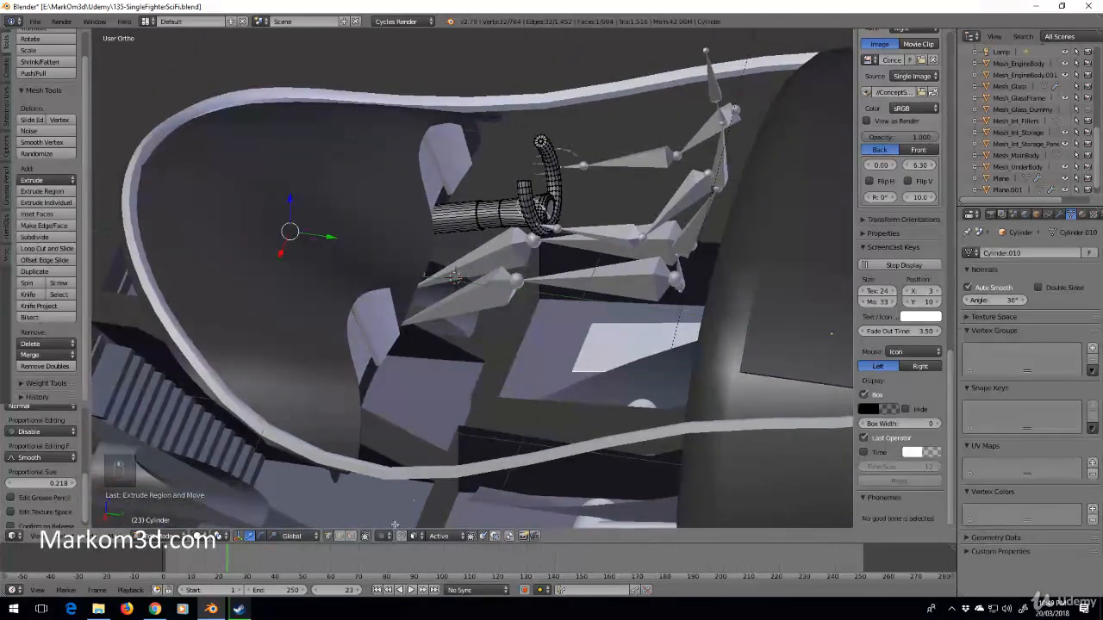
key(Tab)
middle_drag(534, 357, 537, 231)
Select the whole steering control mesh and move it slightly down and toward the pilot in right view
key(Tab)
ctrl+right_click(535, 234)
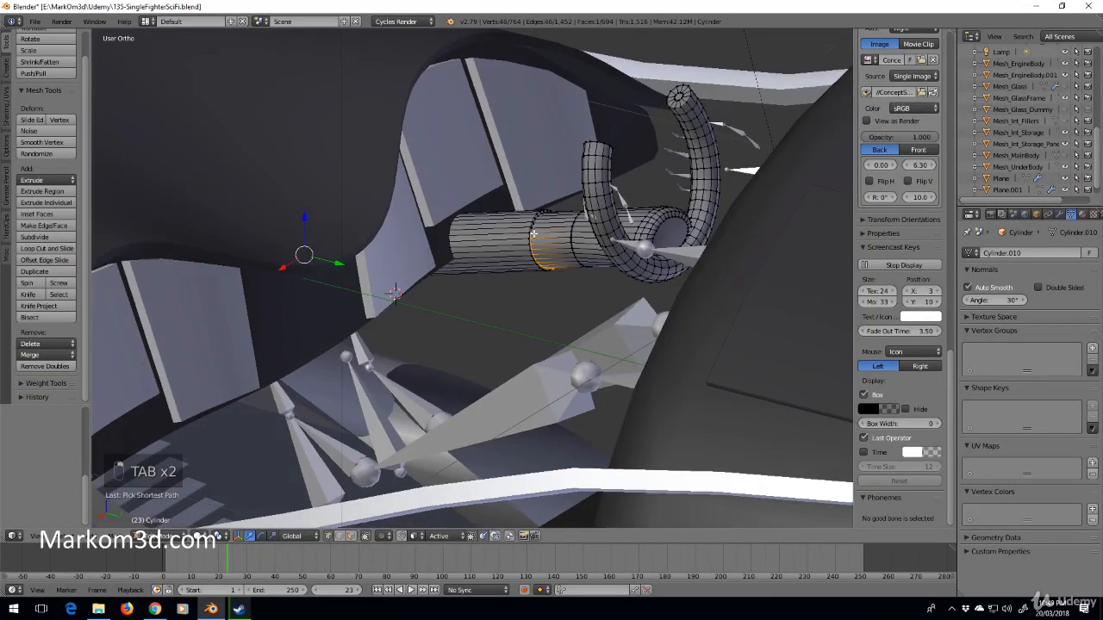
key(a)
key(a)
key(a)
key(a)
key(a)
key(KP_3)
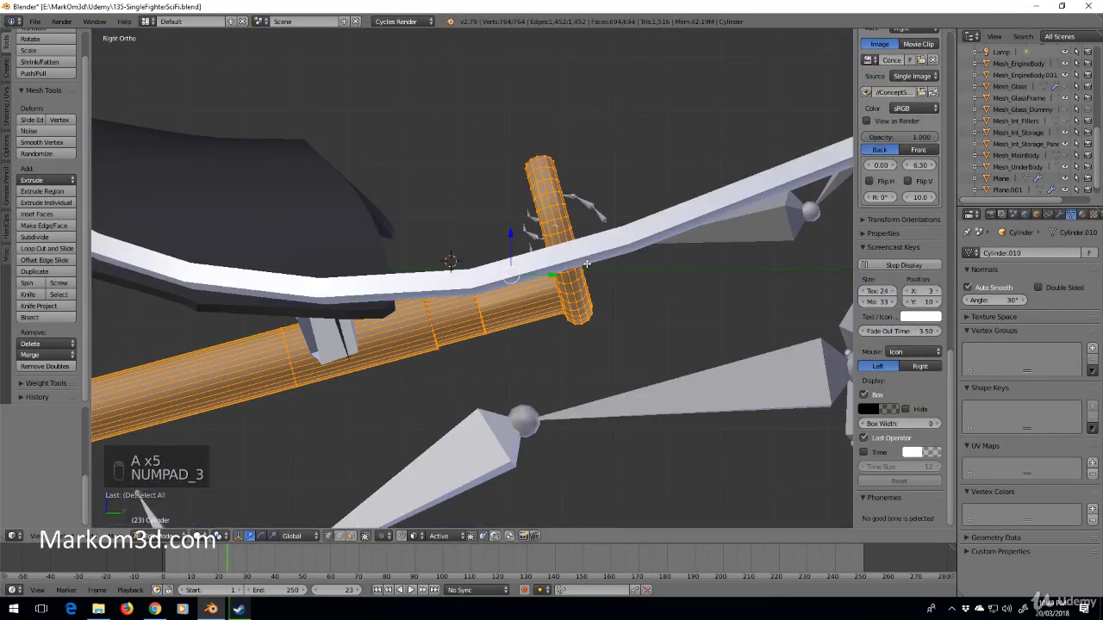
key(g)
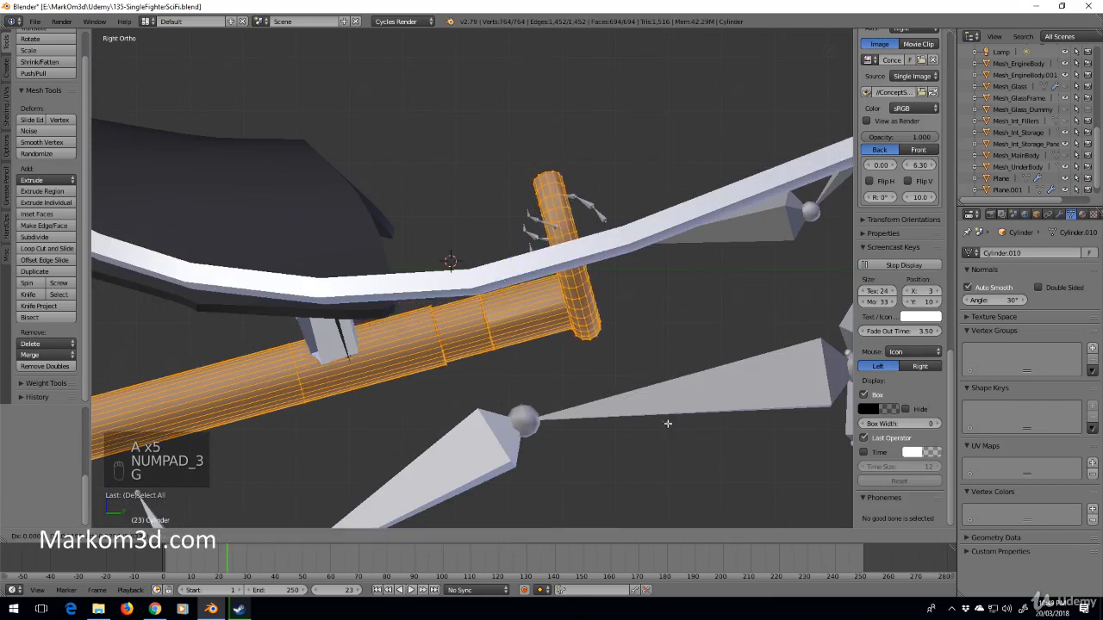
click(734, 447)
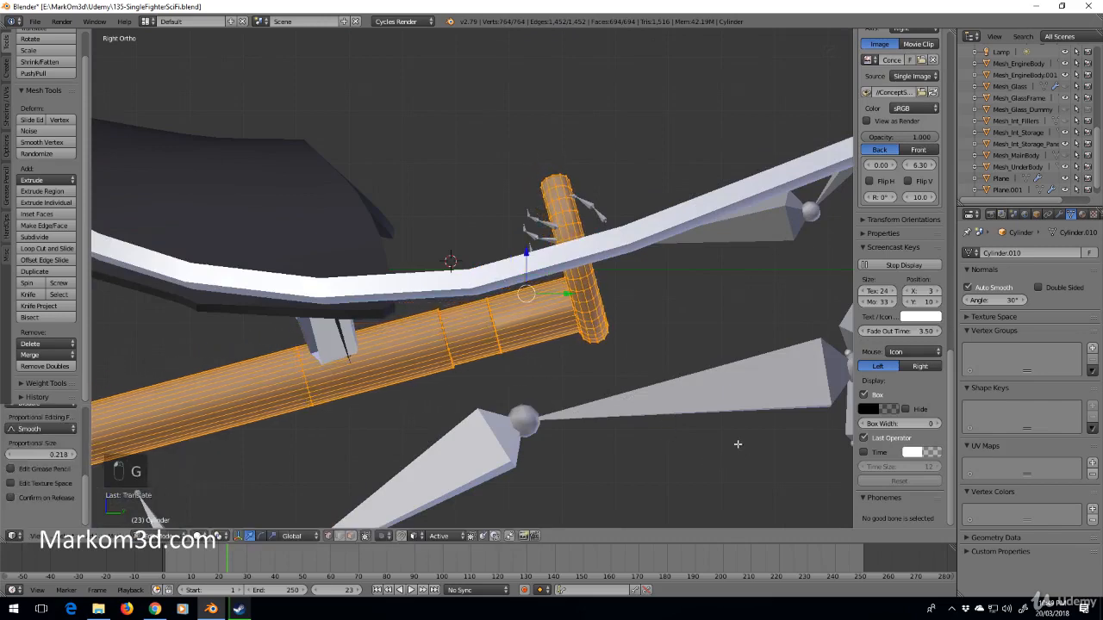
Add a loop cut around the shaft close to where it passes under the console supports
middle_drag(736, 443, 558, 288)
scroll(557, 289, up, 4)
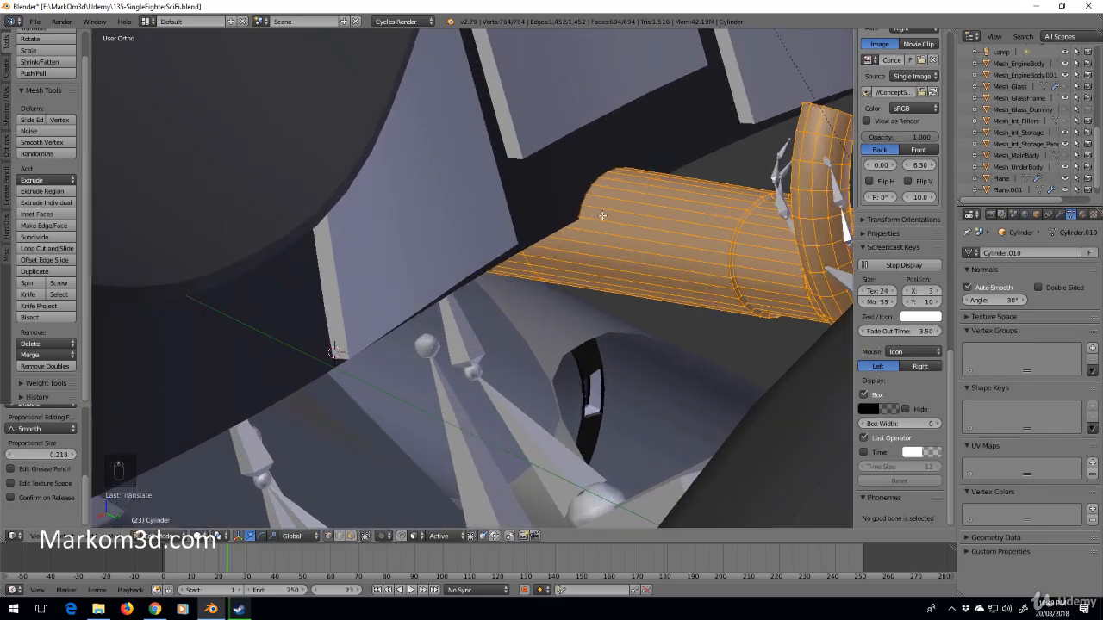
key(ctrl+r)
click(662, 288)
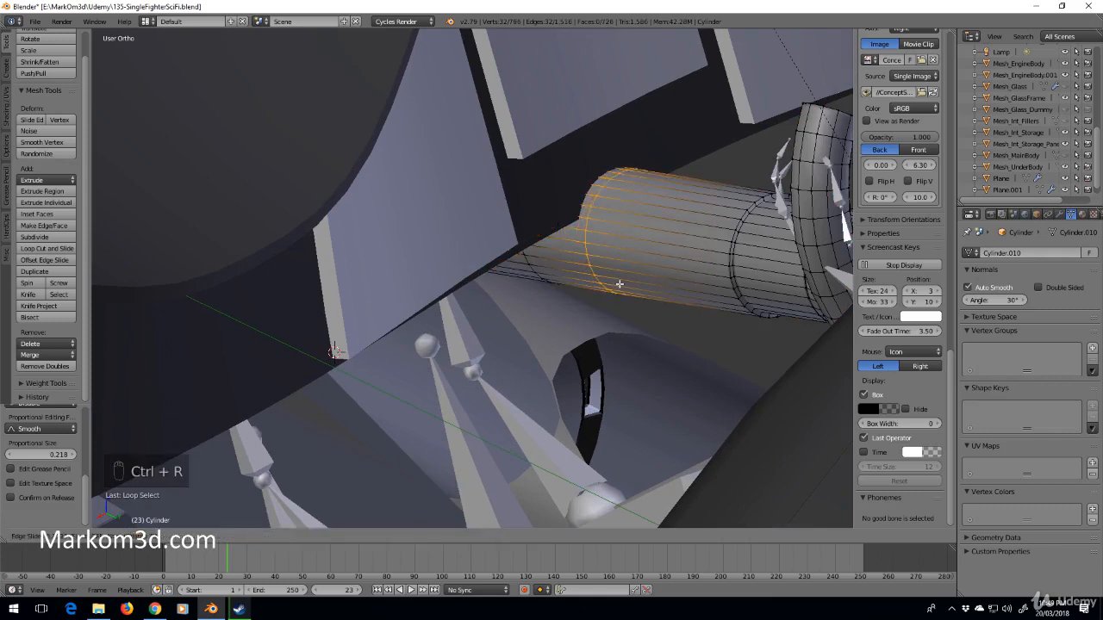
click(615, 286)
Duplicate the new edge loop in place and scale the copy slightly larger than the shaft
key(shift+d)
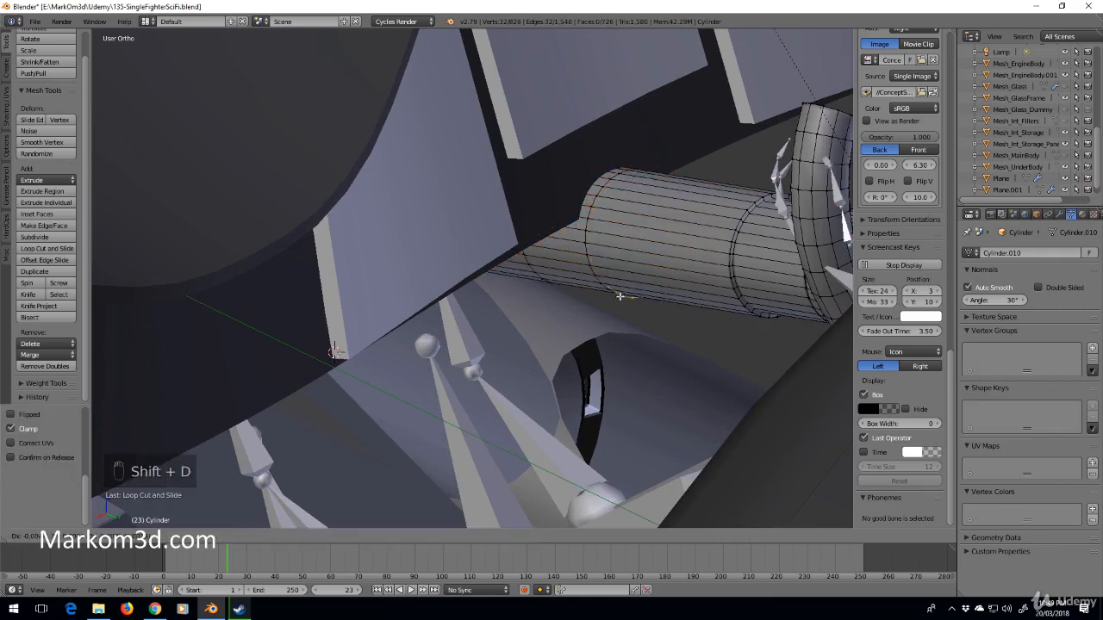
right_click(625, 293)
key(s)
click(734, 398)
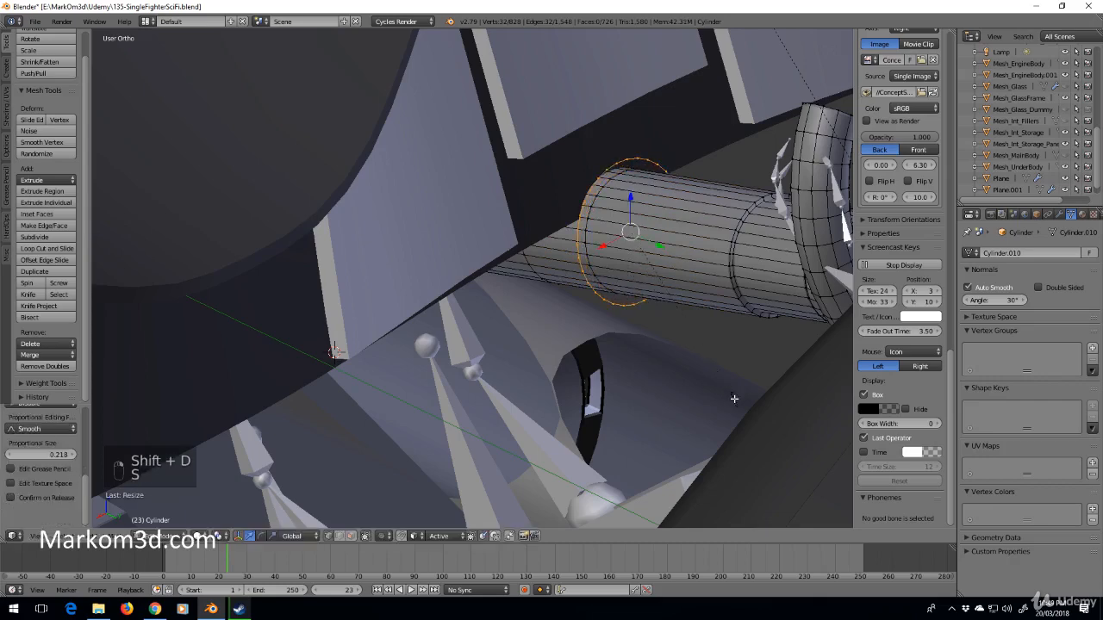
Fill the enlarged loop with a face and extrude it along the shaft away from the ring to form a collar
key(f)
key(e)
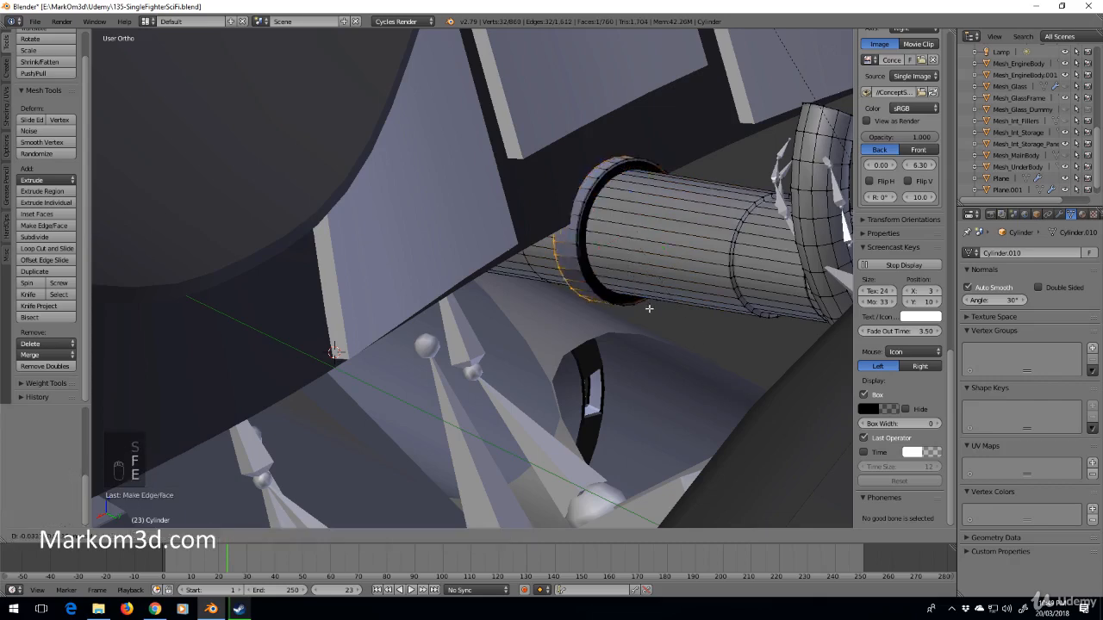
click(611, 311)
scroll(610, 312, up, 3)
shift+middle_drag(633, 306, 423, 395)
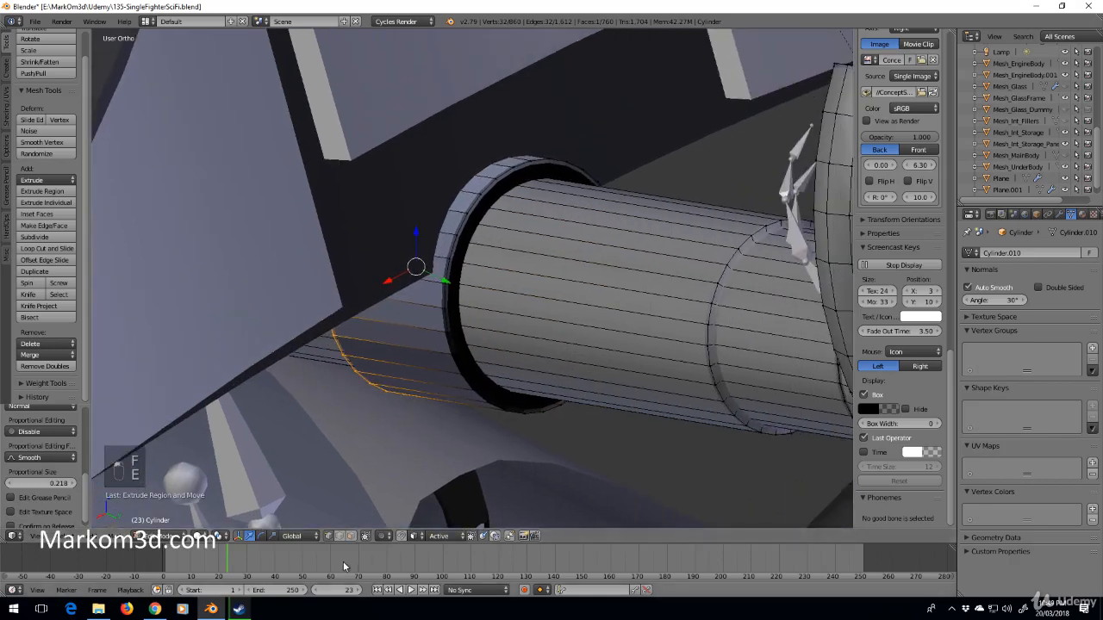
Select the two circular cap faces at the collar's ends and delete them as faces
click(353, 537)
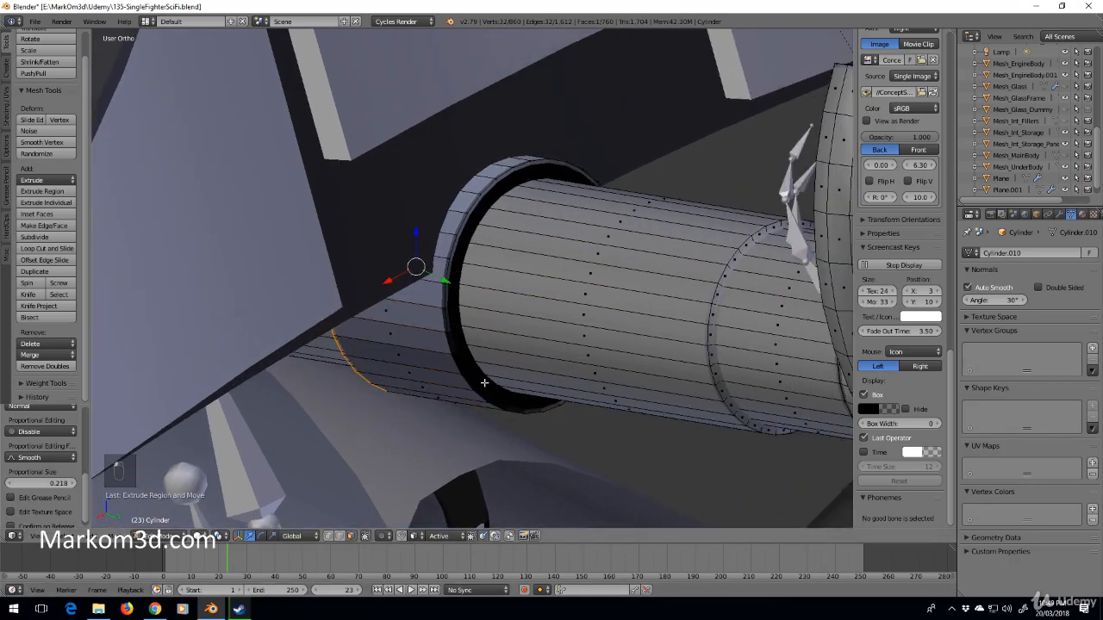
right_click(484, 382)
key(z)
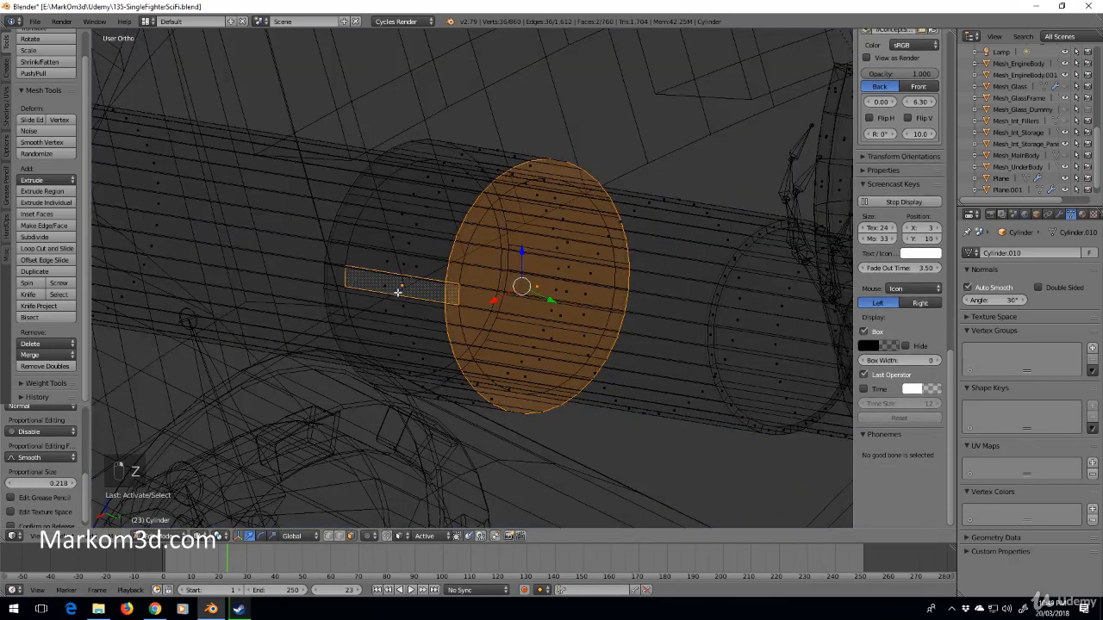
middle_drag(399, 286, 370, 244)
shift+right_click(328, 253)
key(Delete)
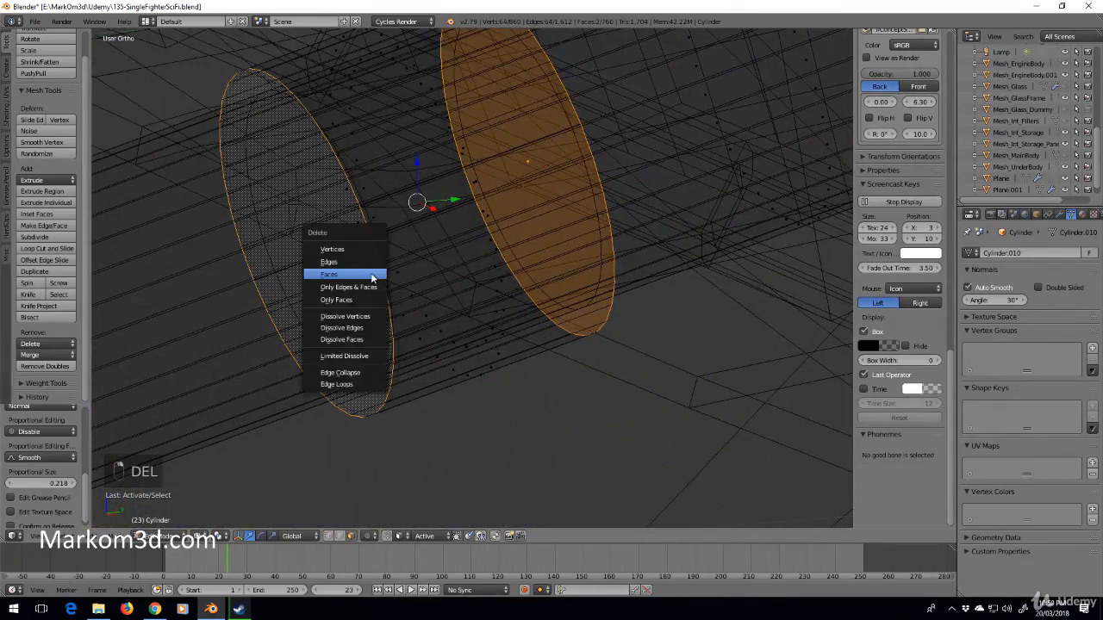
click(373, 275)
scroll(487, 262, down, 4)
key(z)
mouse_move(494, 262)
middle_down()
mouse_move(447, 269)
mouse_move(462, 277)
mouse_move(431, 517)
middle_up()
Select the collar's face loop, deselect its upper faces in right view and delete the faces of the lower half
click(339, 536)
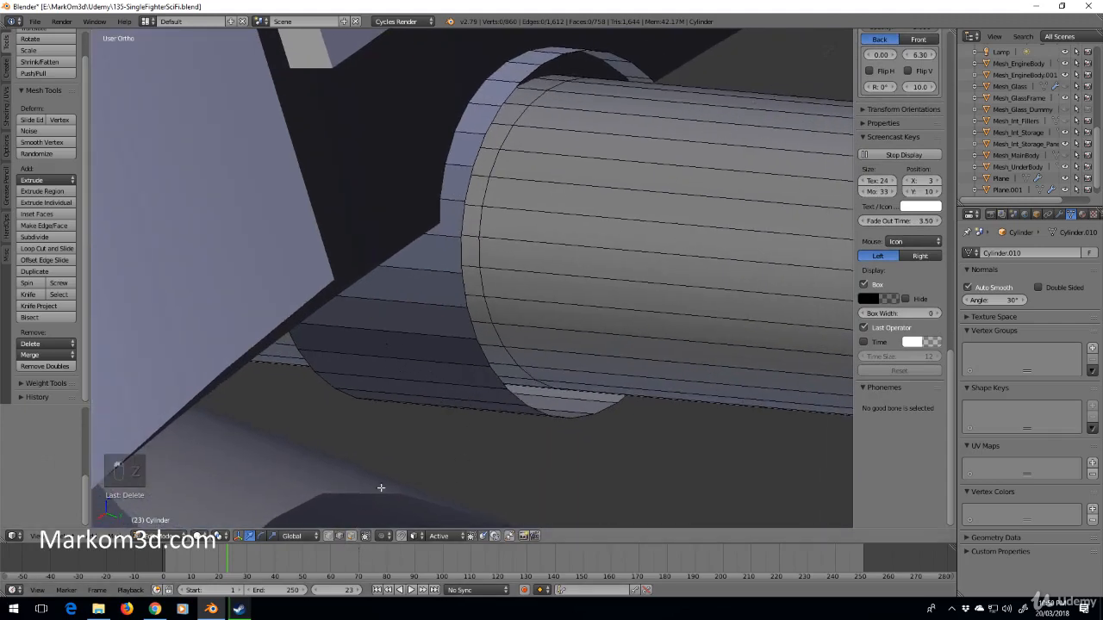
alt+right_click(422, 301)
click(351, 536)
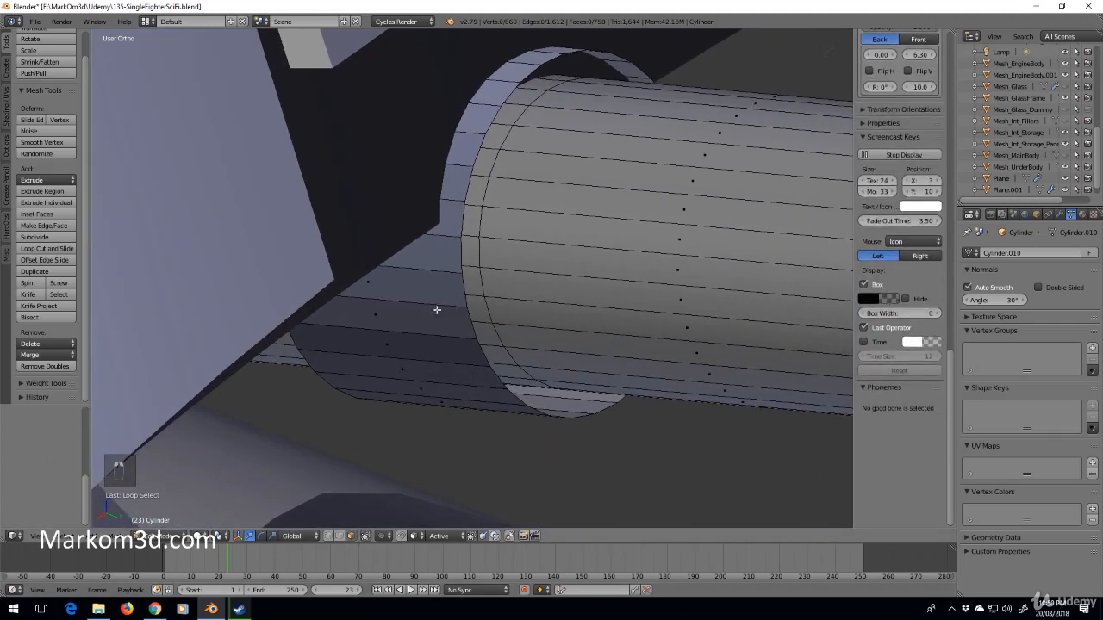
alt+right_click(420, 309)
key(KP_3)
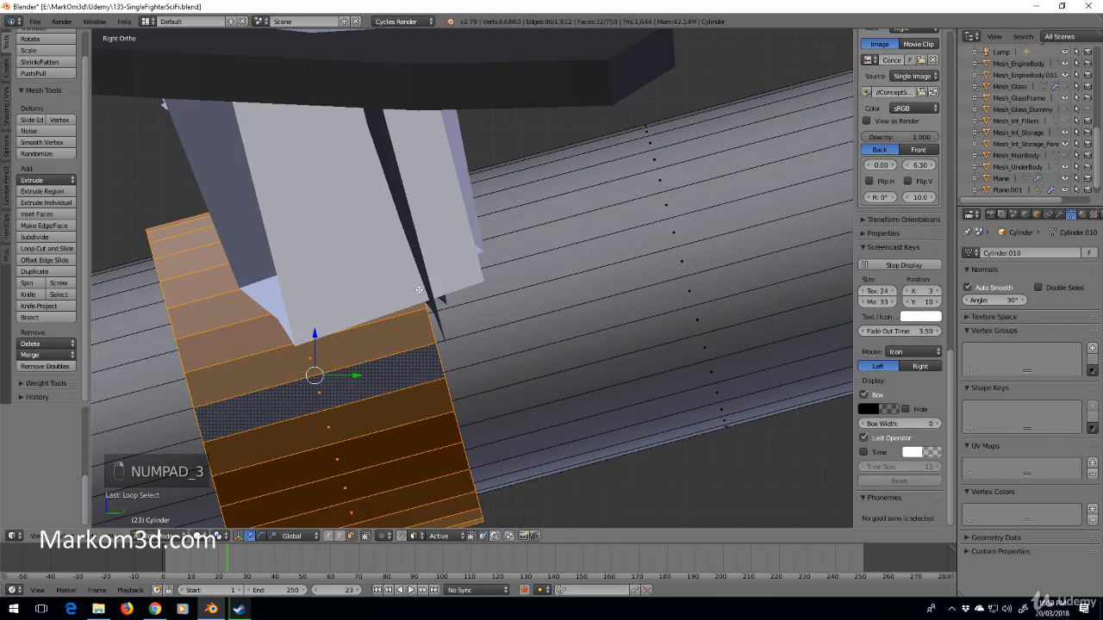
scroll(419, 290, down, 2)
shift+middle_drag(425, 288, 493, 273)
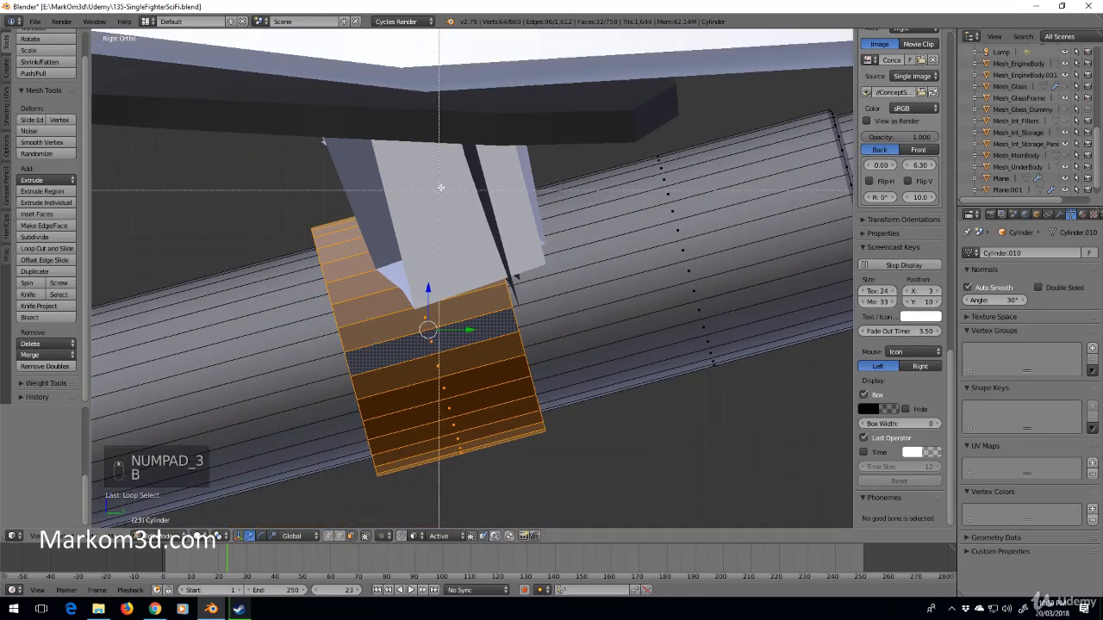
key(b)
drag(444, 186, 305, 322)
middle_drag(305, 322, 305, 322)
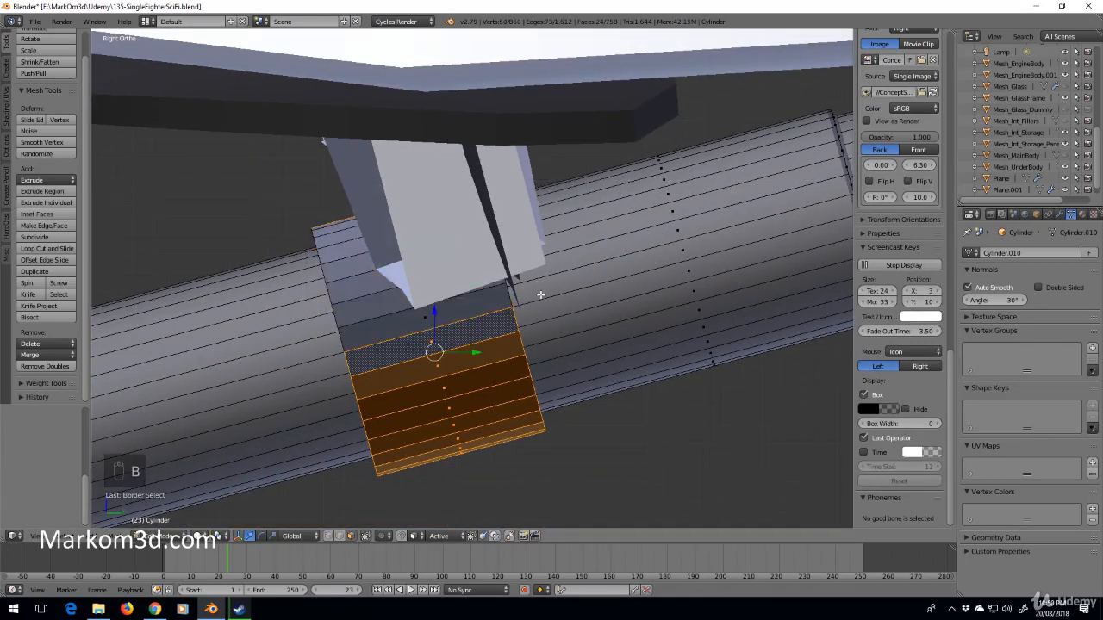
key(z)
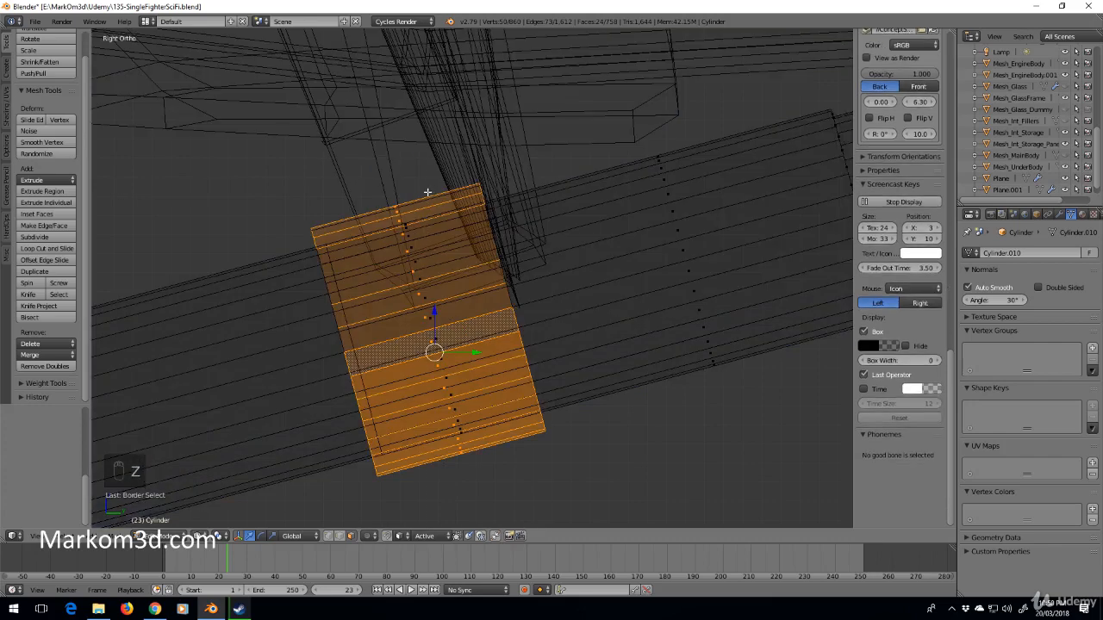
key(b)
middle_drag(434, 181, 357, 312)
key(Delete)
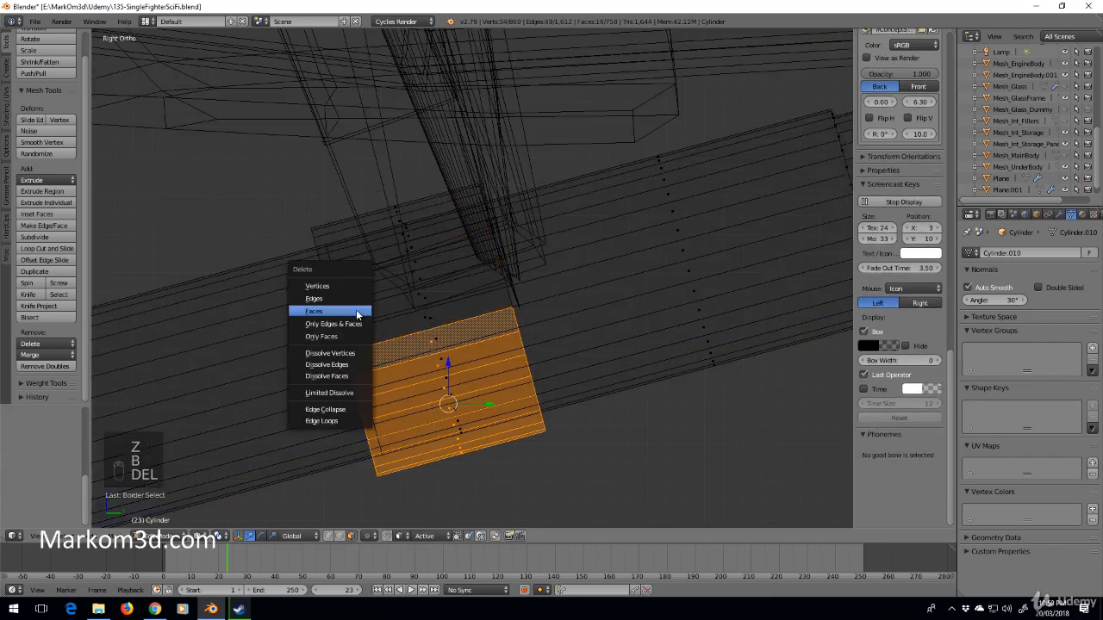
click(358, 312)
Select all linked faces of the remaining upper half-collar over the shaft
right_click(390, 202)
key(ctrl+l)
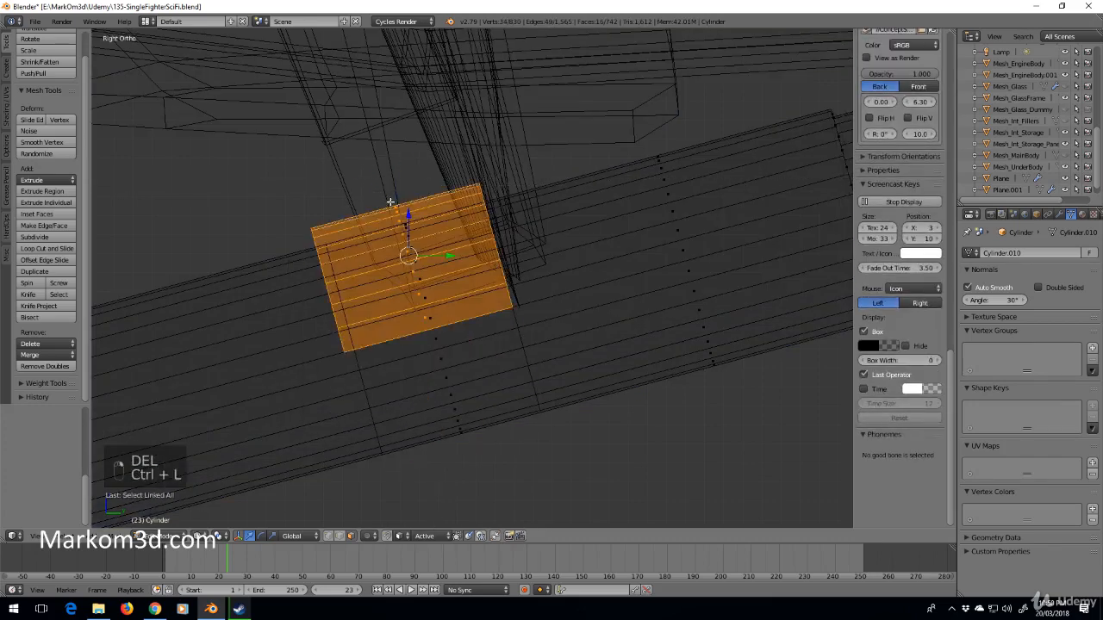
key(z)
mouse_move(392, 203)
middle_down()
mouse_move(420, 266)
mouse_move(660, 209)
mouse_move(669, 244)
mouse_move(660, 279)
middle_up()
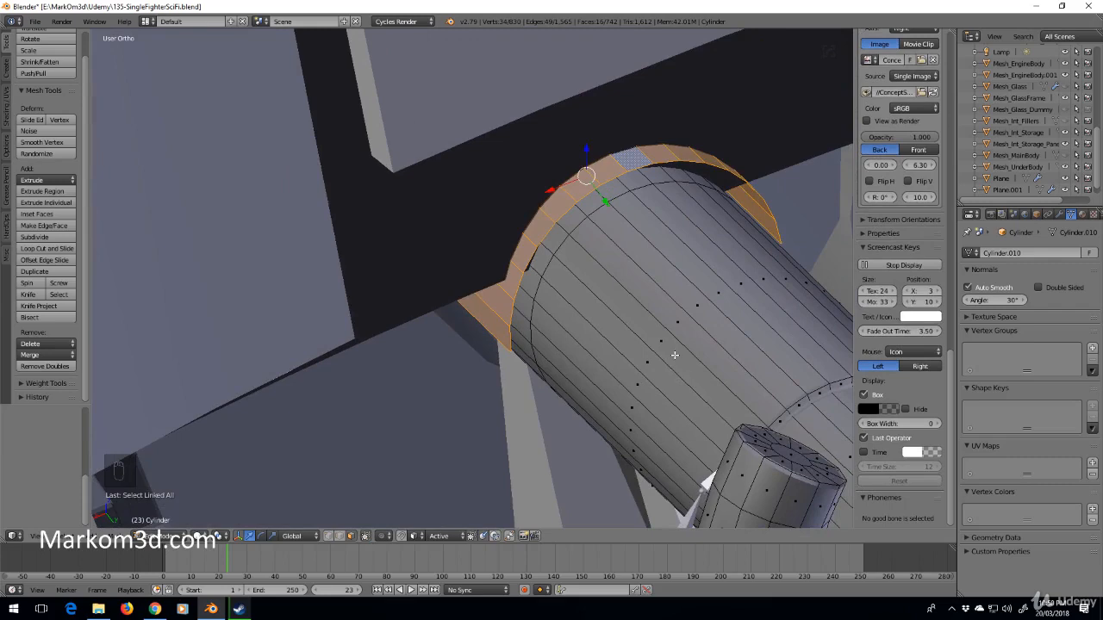
Try to thicken the half-collar by extruding its faces and scaling them inward toward the shaft
key(e)
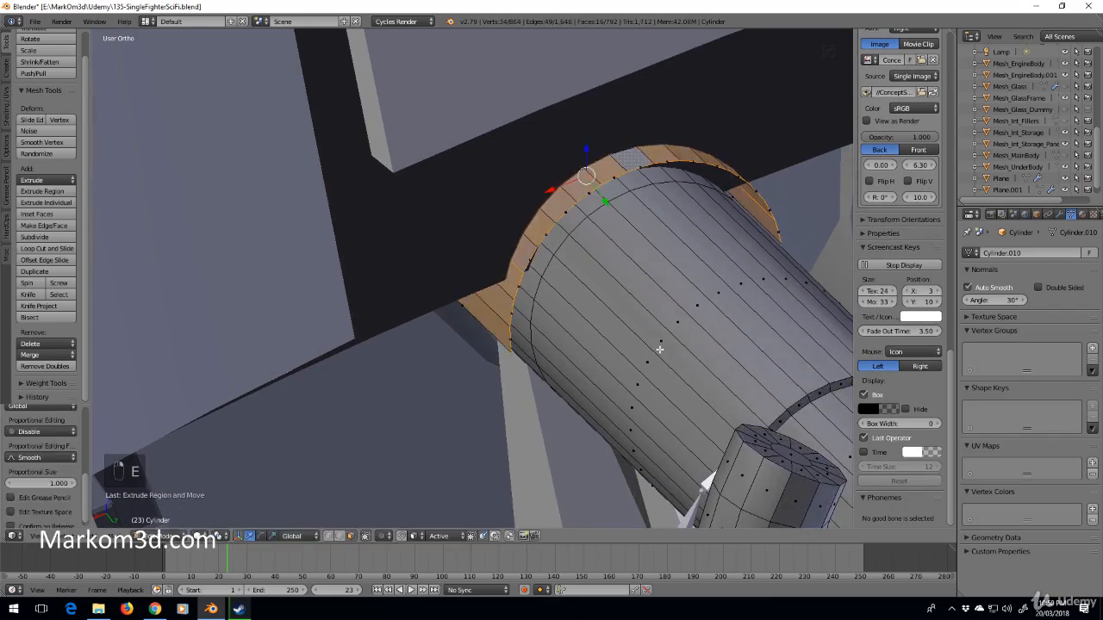
key(s)
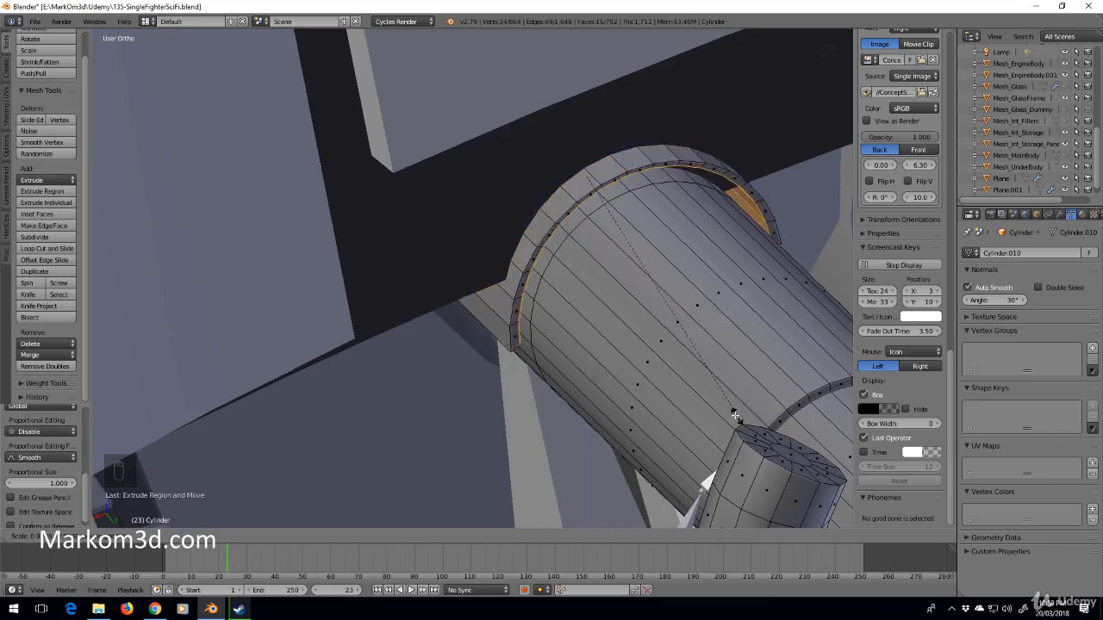
click(731, 410)
key(ctrl+z)
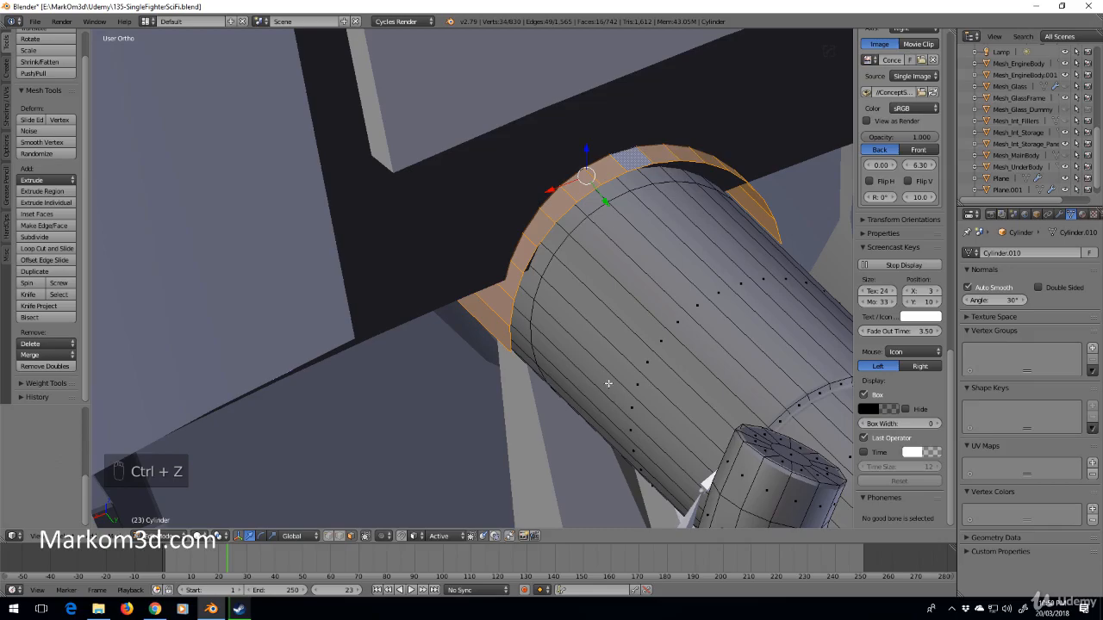
Examine the half-collar around the shaft from several angles in both wireframe and solid shading
middle_drag(608, 383, 552, 345)
scroll(652, 294, up, 4)
key(z)
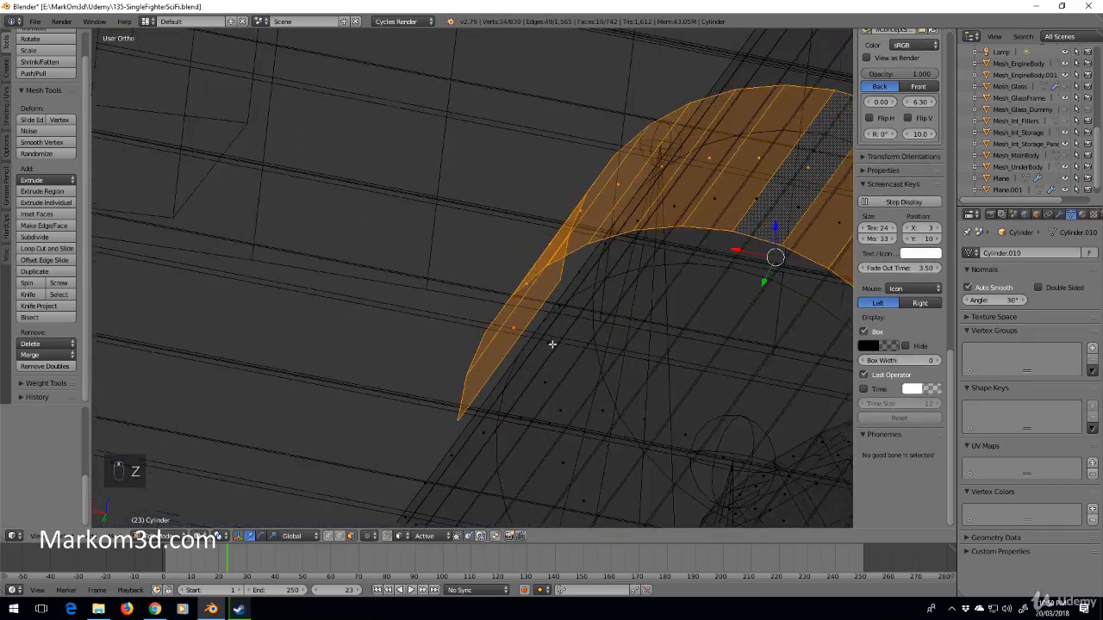
scroll(492, 365, down, 3)
middle_drag(493, 364, 580, 334)
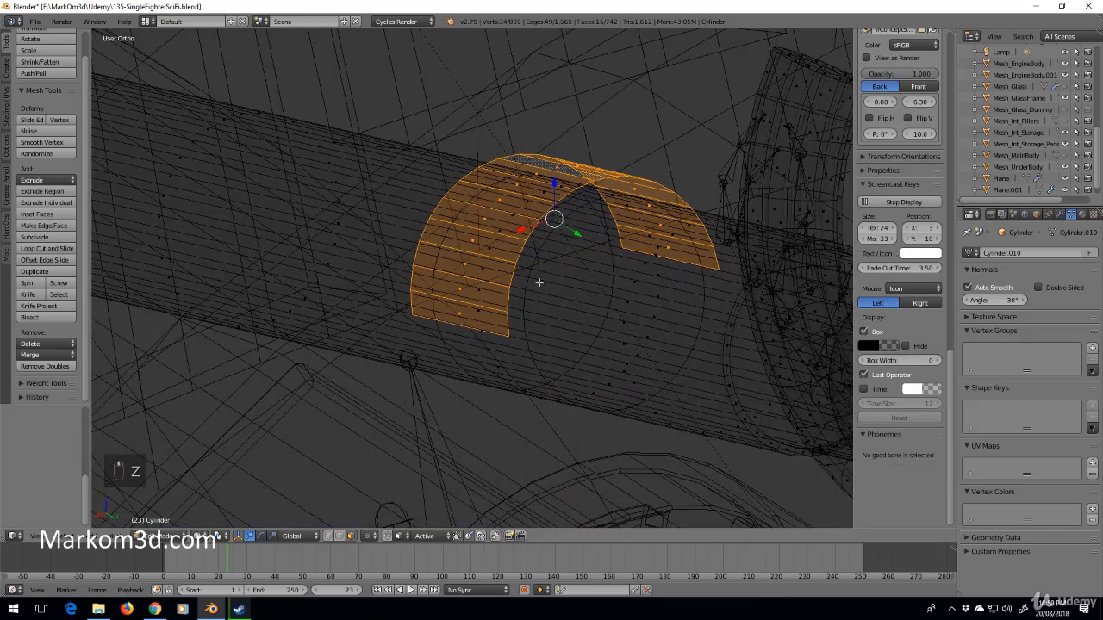
middle_drag(415, 354, 494, 326)
key(Tab)
middle_drag(563, 323, 542, 308)
key(z)
scroll(546, 280, up, 2)
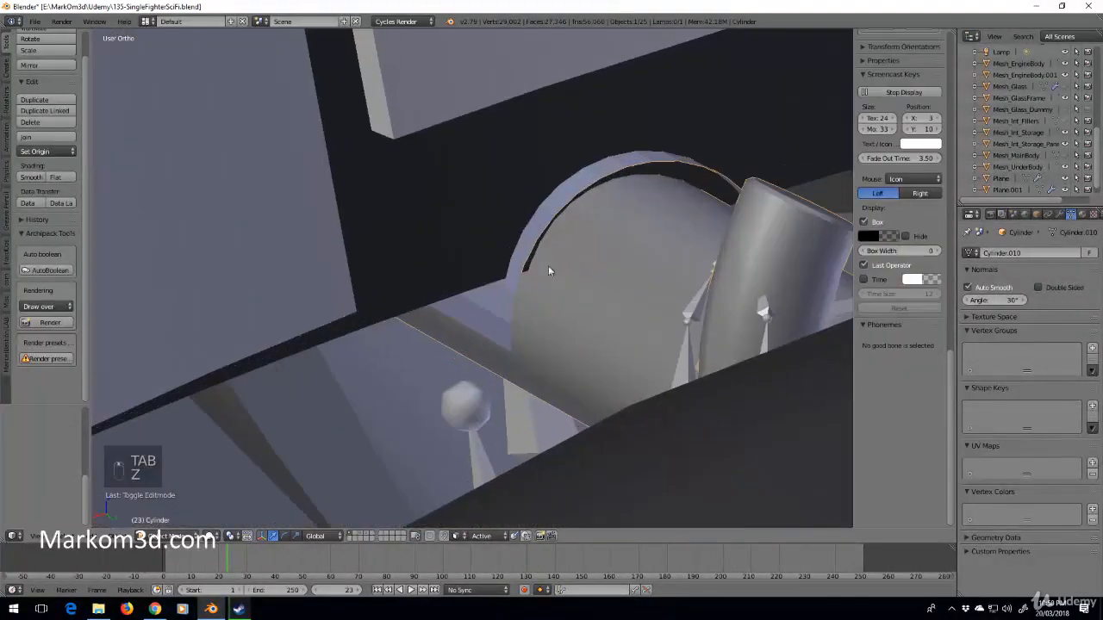
Separate the selected half-collar faces into their own object and leave mesh editing
key(Tab)
key(p)
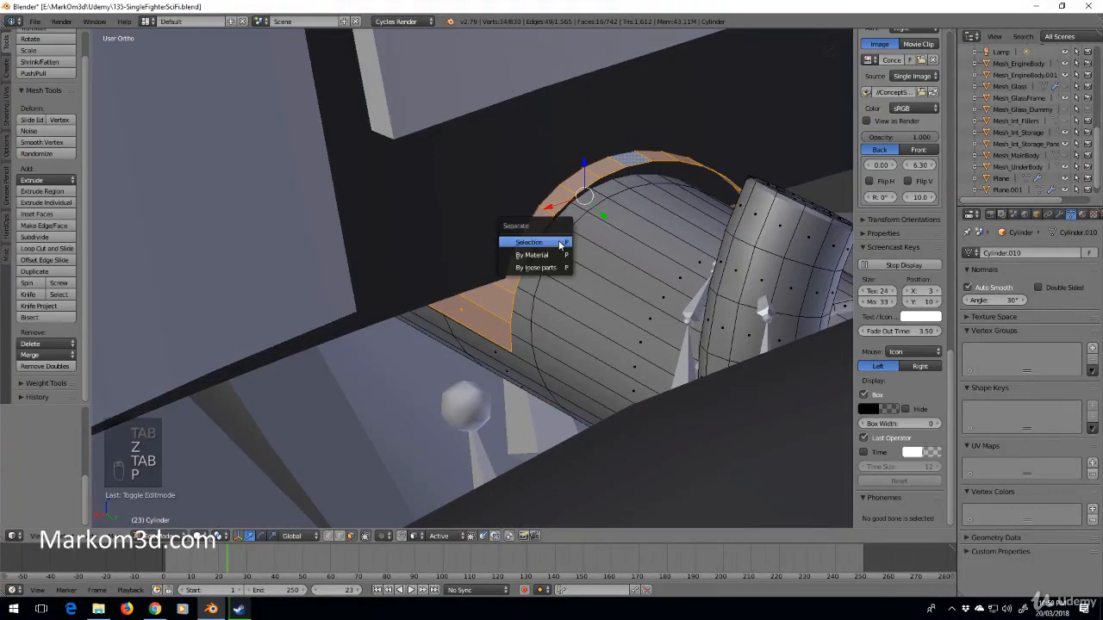
click(558, 241)
middle_drag(559, 241, 688, 260)
key(Tab)
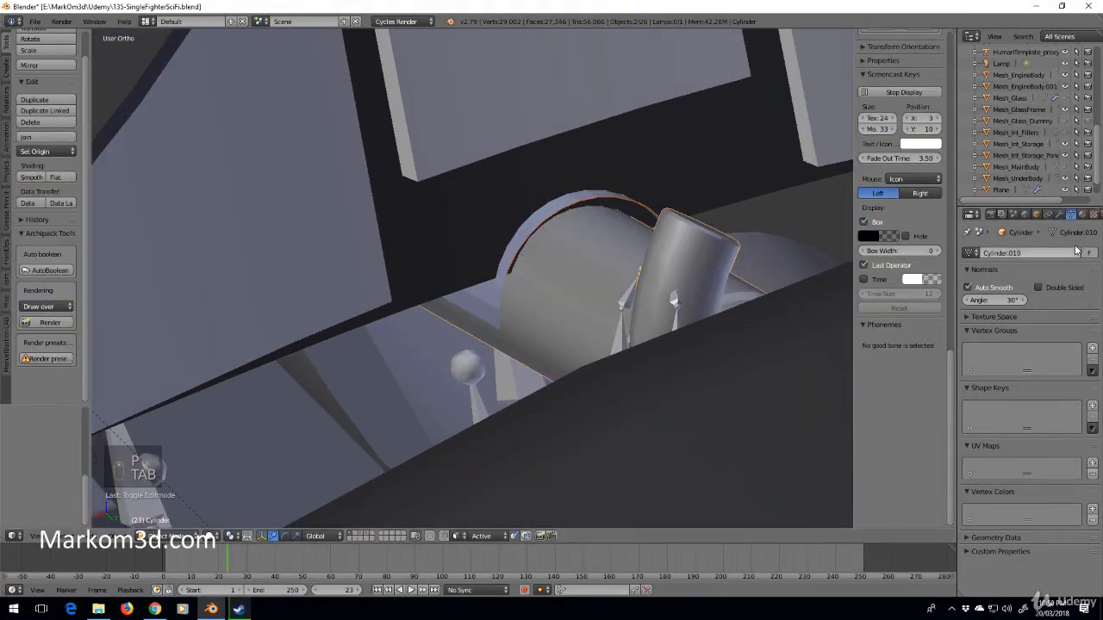
Add a Solidify modifier to the steering control object and undo a mistaken removal of its Bevel modifier
click(1060, 215)
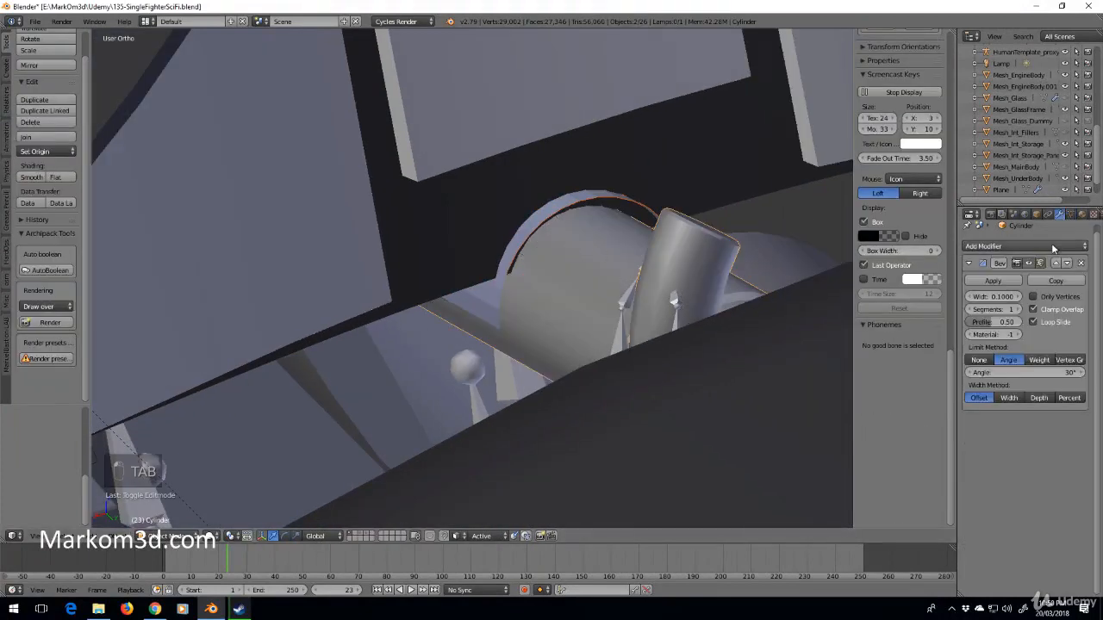
click(1052, 247)
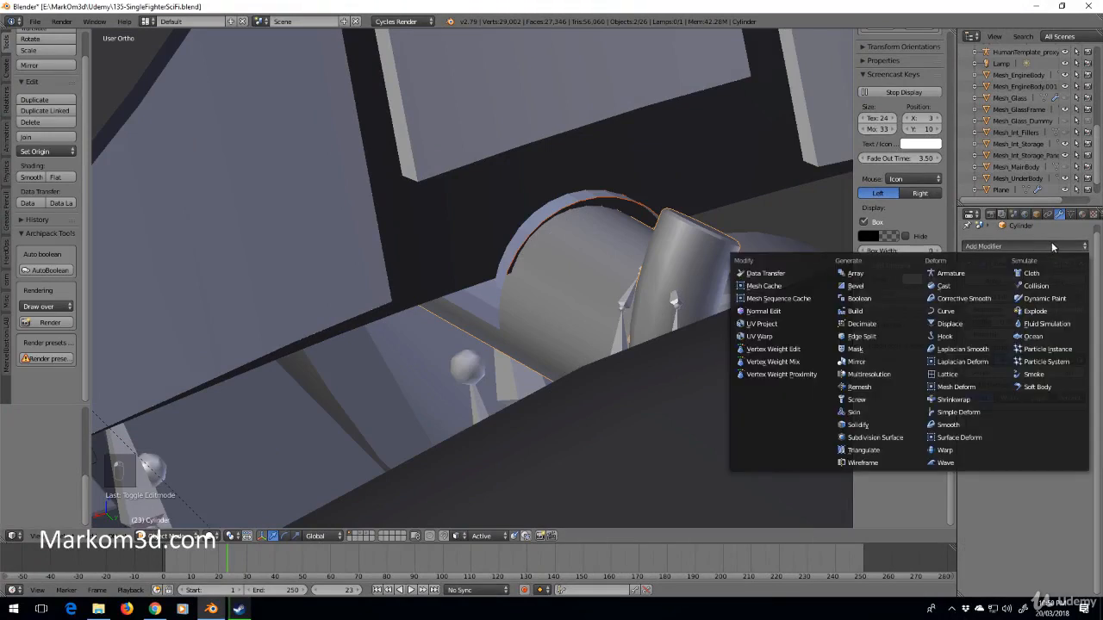
click(889, 424)
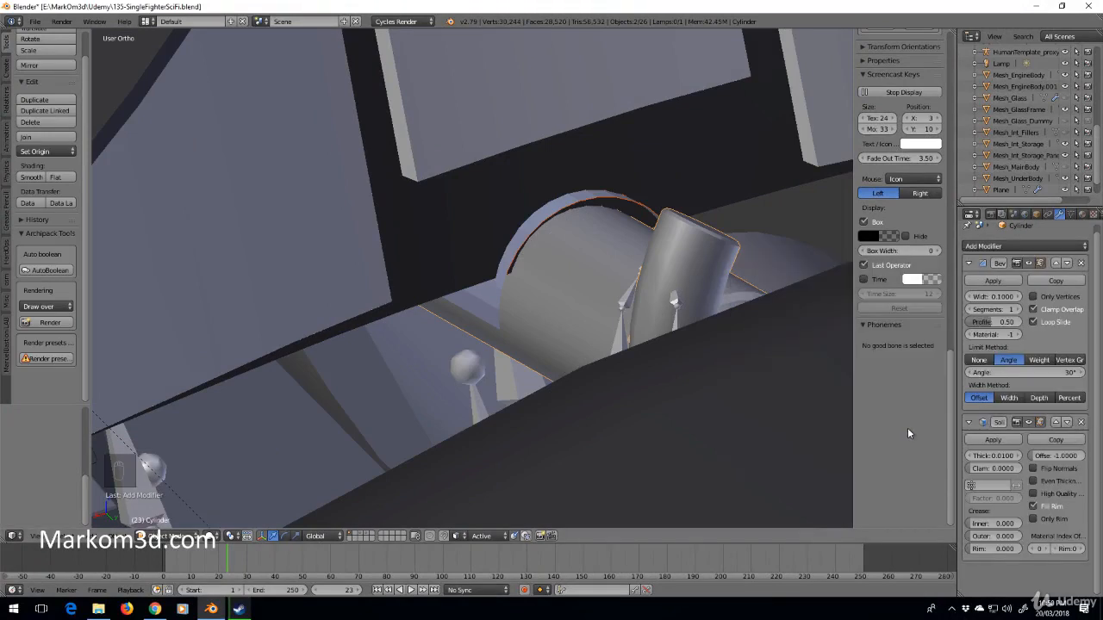
click(1081, 263)
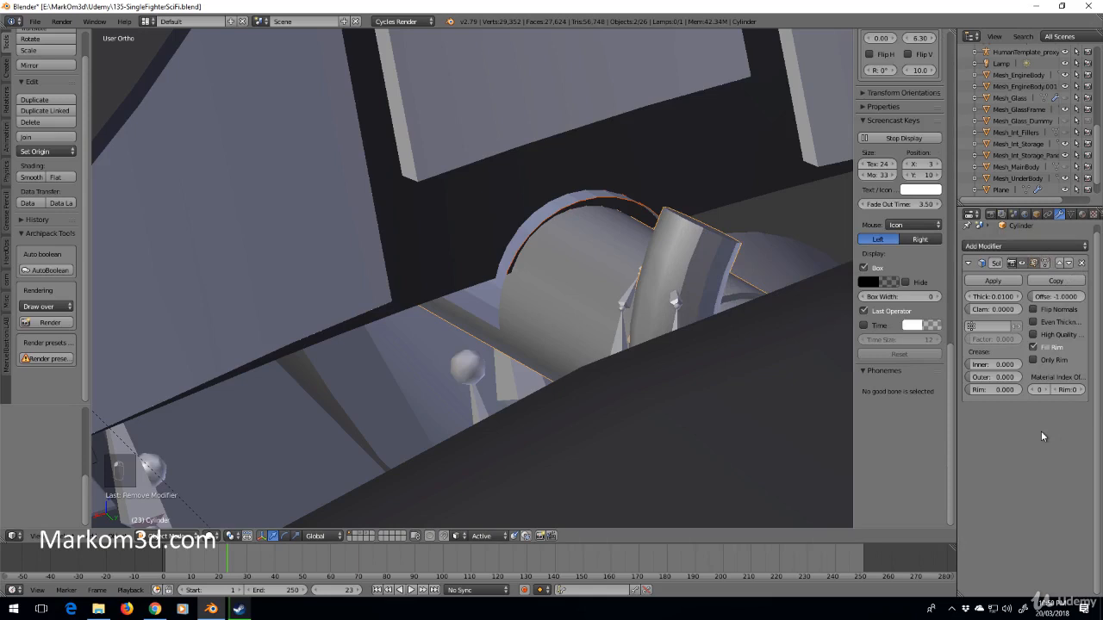
key(ctrl+z)
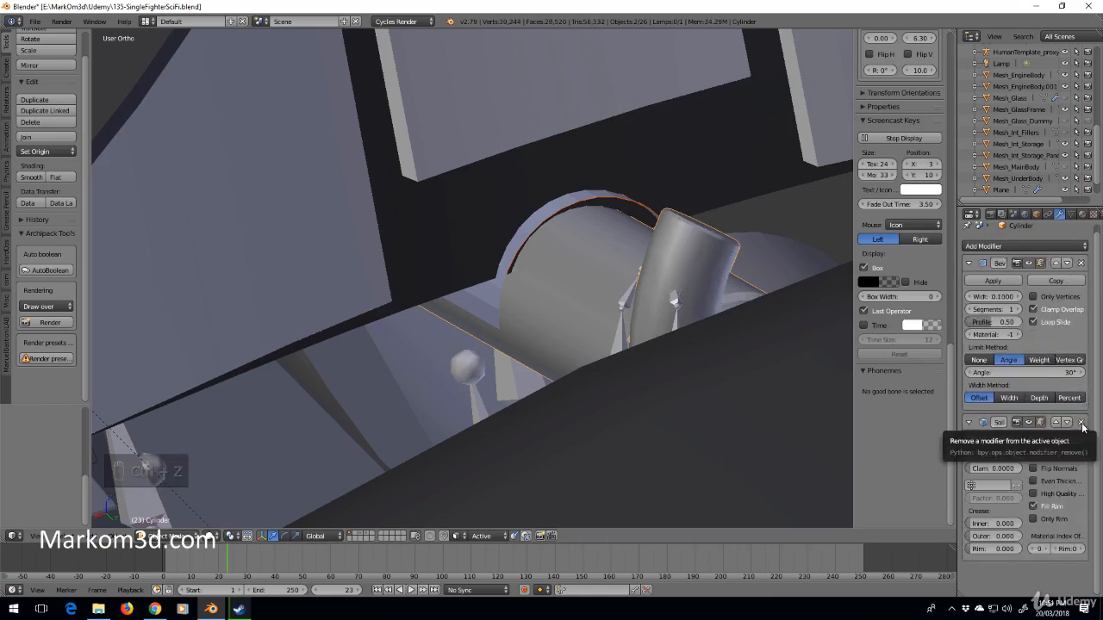
Remove the Solidify modifier from the steering control and open the separated half-collar for mesh editing
click(1081, 423)
right_click(538, 224)
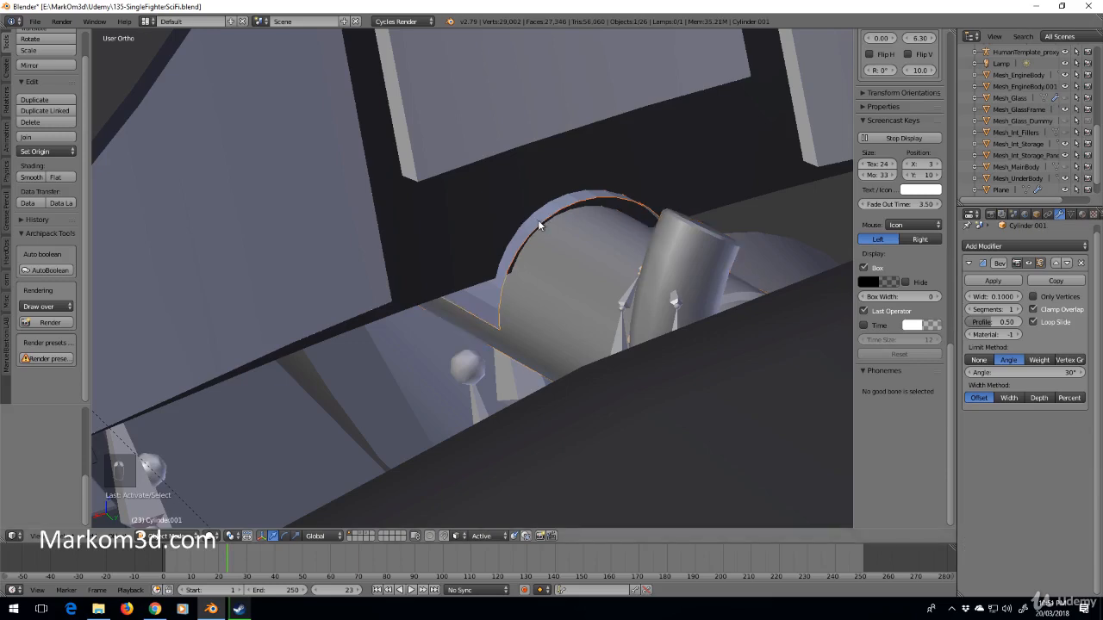
key(Tab)
key(Tab)
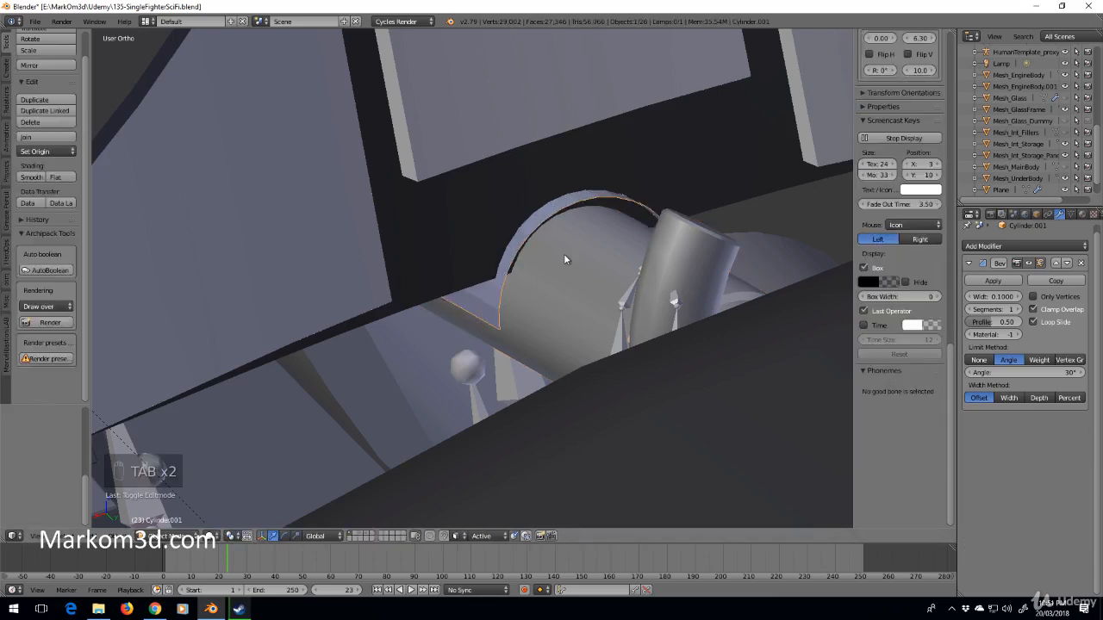
key(Tab)
key(Tab)
right_click(571, 233)
key(Tab)
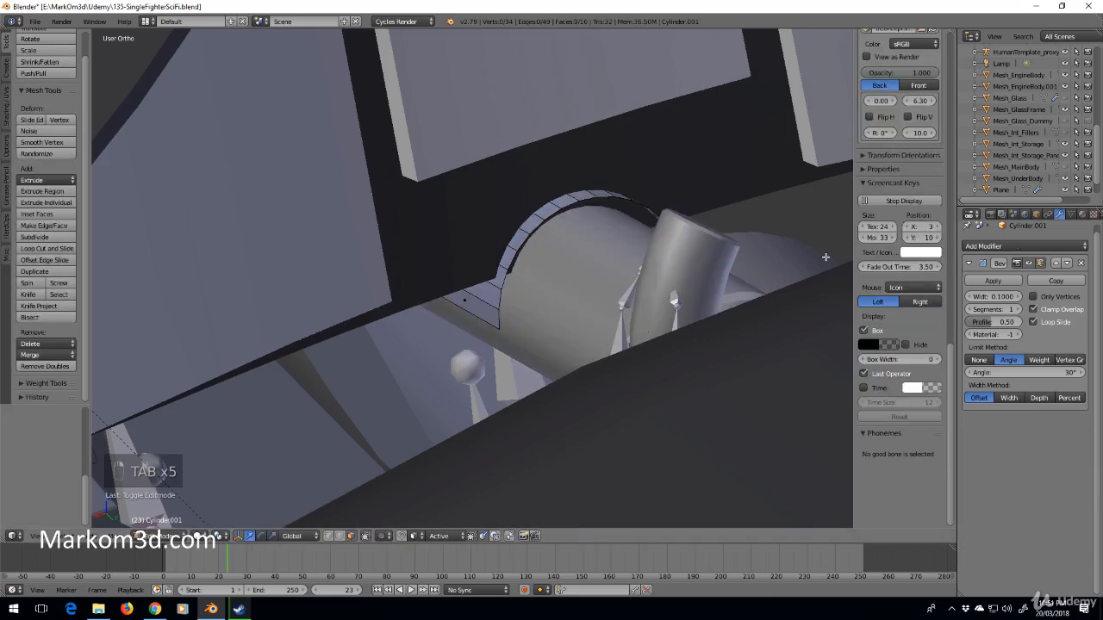
Add a Solidify modifier to the half-collar and set its thickness to 0.0210
click(1041, 247)
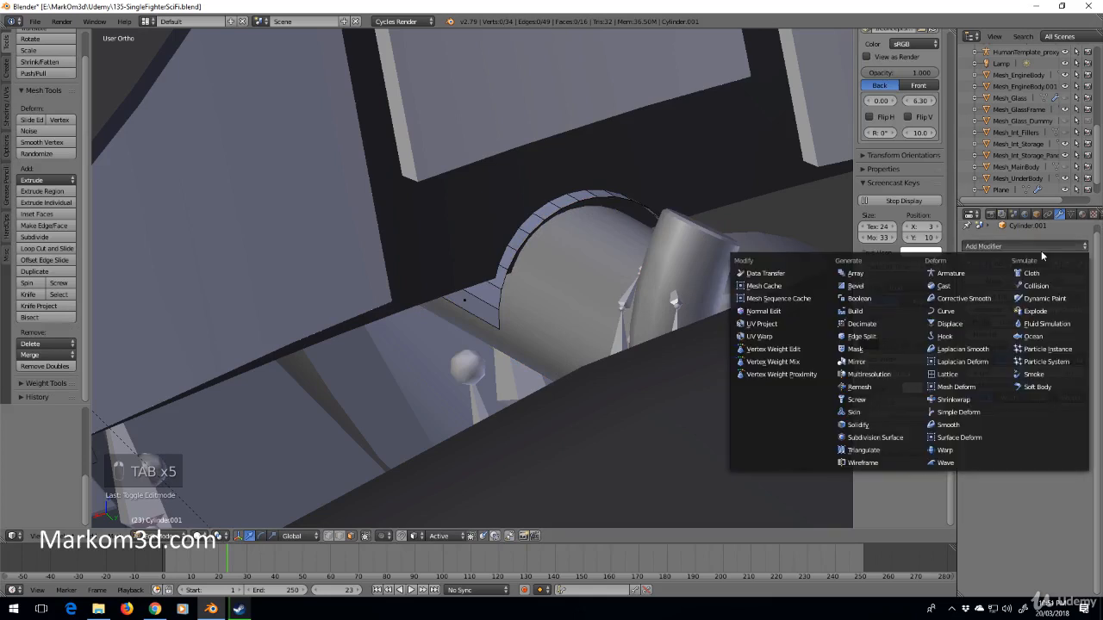
click(894, 427)
scroll(447, 218, up, 2)
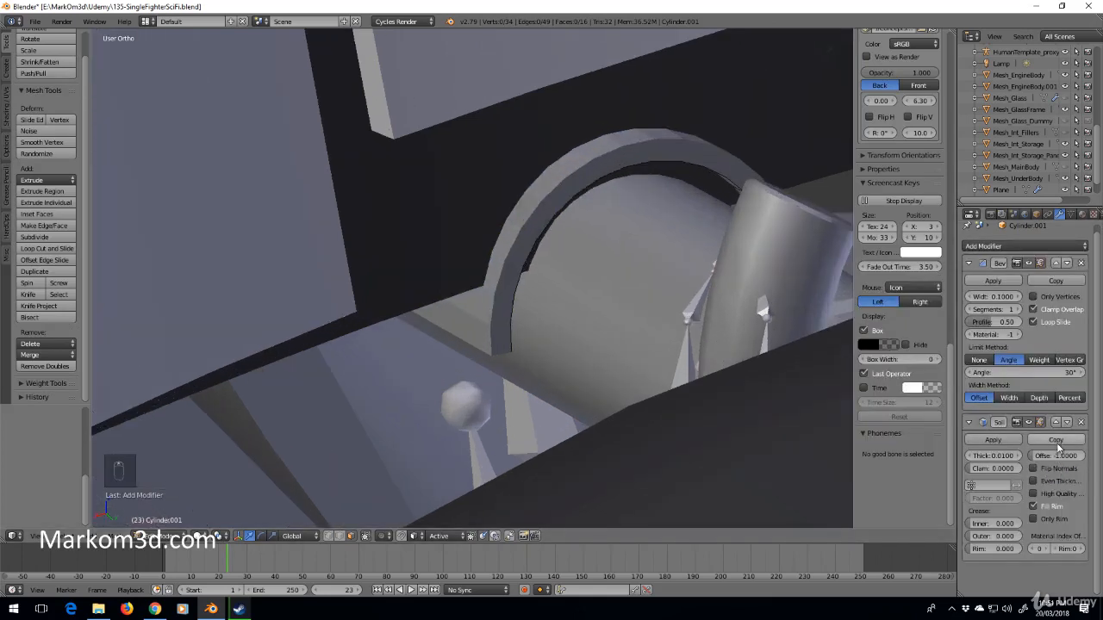
drag(991, 456, 1036, 456)
Move the whole half-collar mesh along the shaft in the right view so it sits beneath the console supports
key(KP_3)
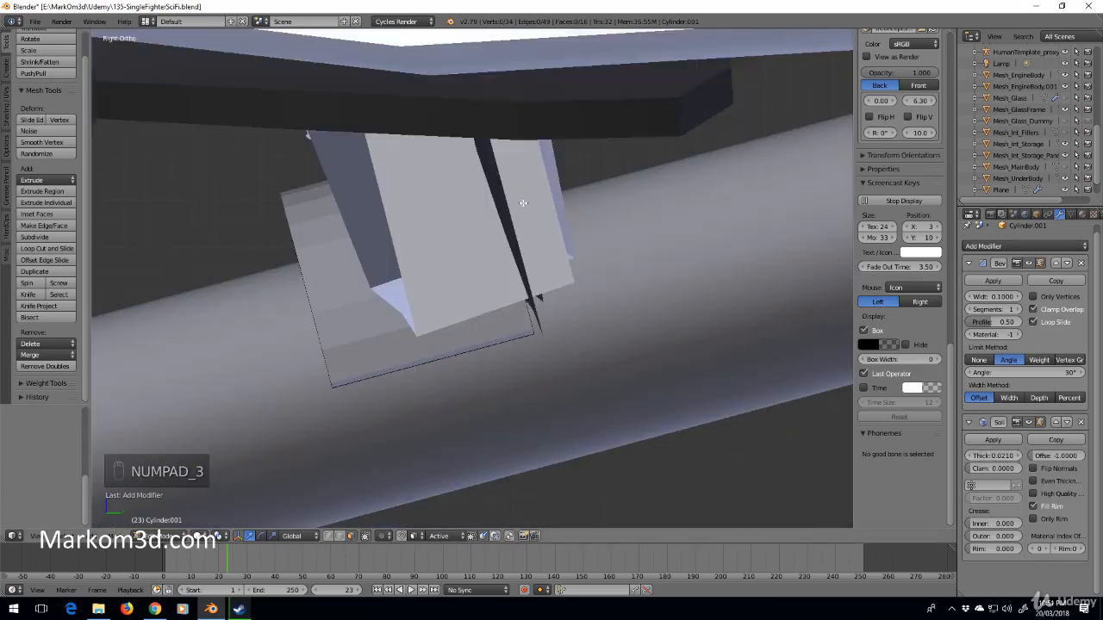
key(a)
key(a)
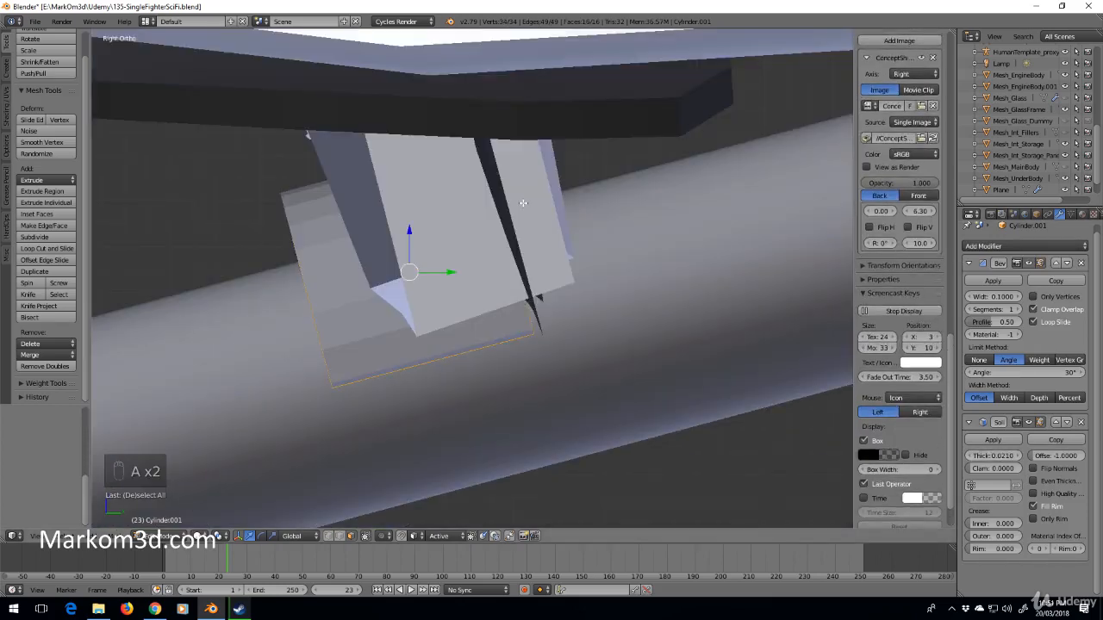
key(g)
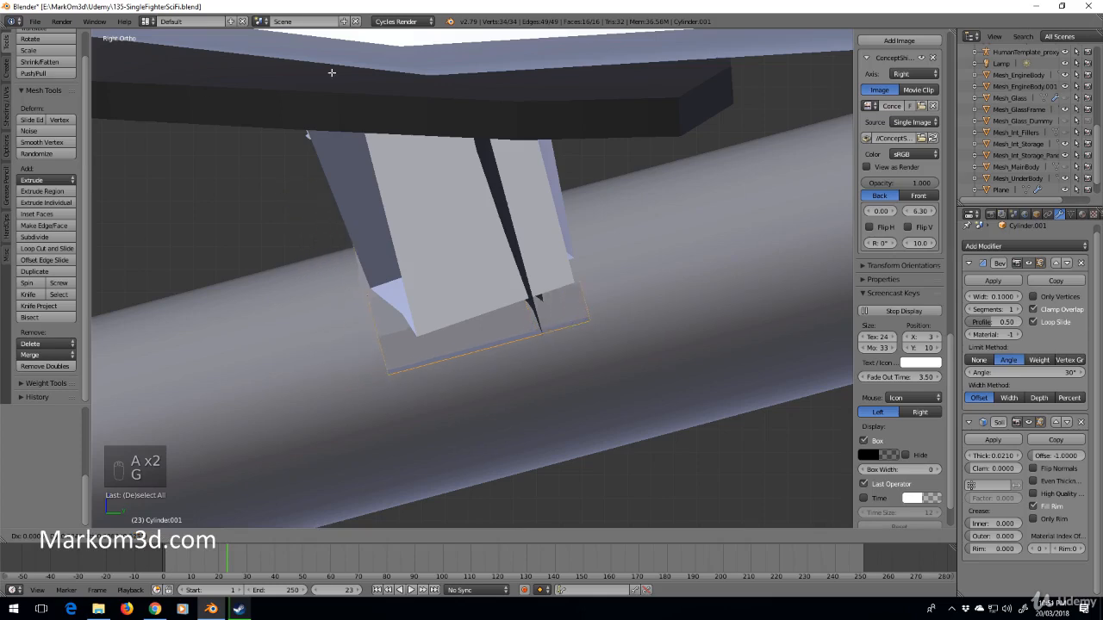
click(458, 199)
Add a second Bevel modifier to the half-collar after its Solidify modifier
middle_drag(459, 200, 101, 241)
scroll(212, 251, down, 2)
key(z)
key(z)
key(z)
scroll(586, 246, up, 3)
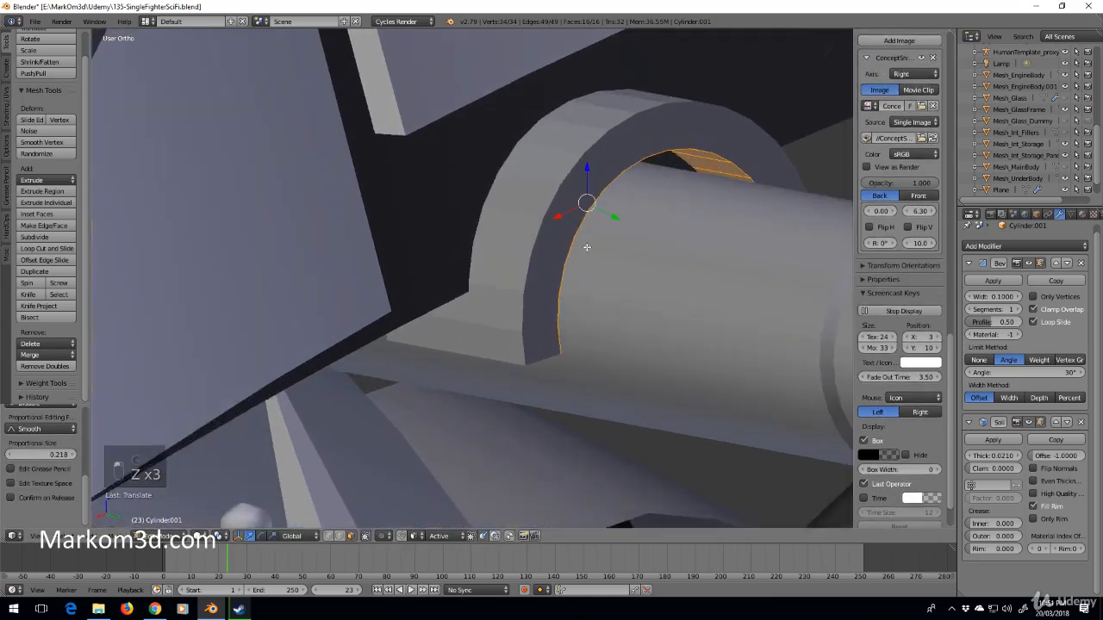
shift+middle_drag(586, 247, 520, 295)
click(1024, 246)
click(887, 286)
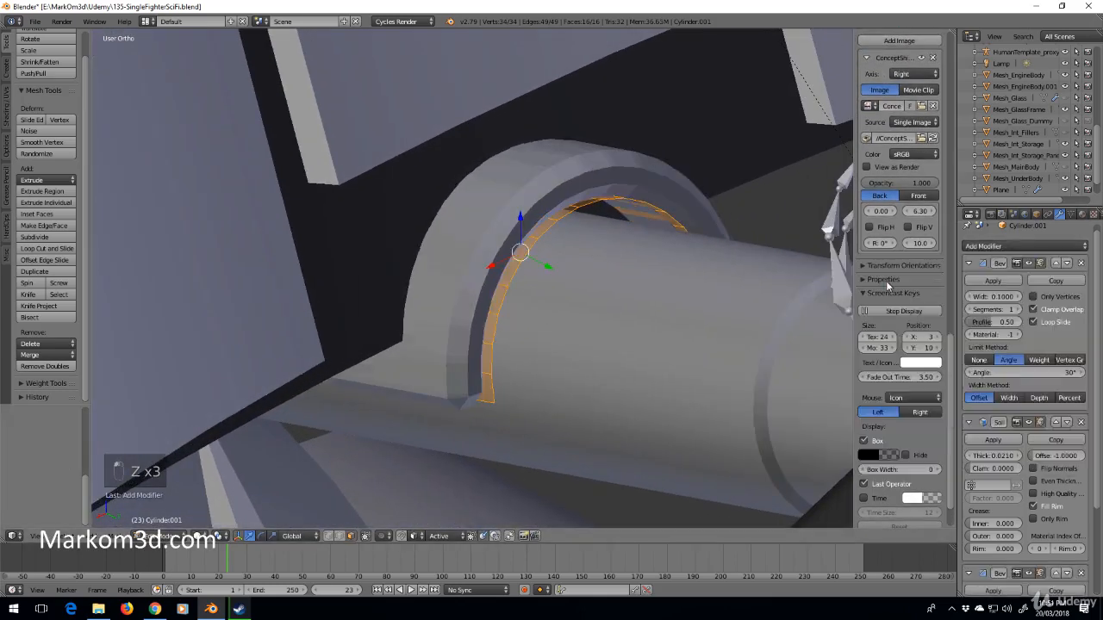
Set the width of the half-collar's second Bevel modifier to 0.0020
scroll(671, 338, up, 1)
scroll(1022, 473, down, 5)
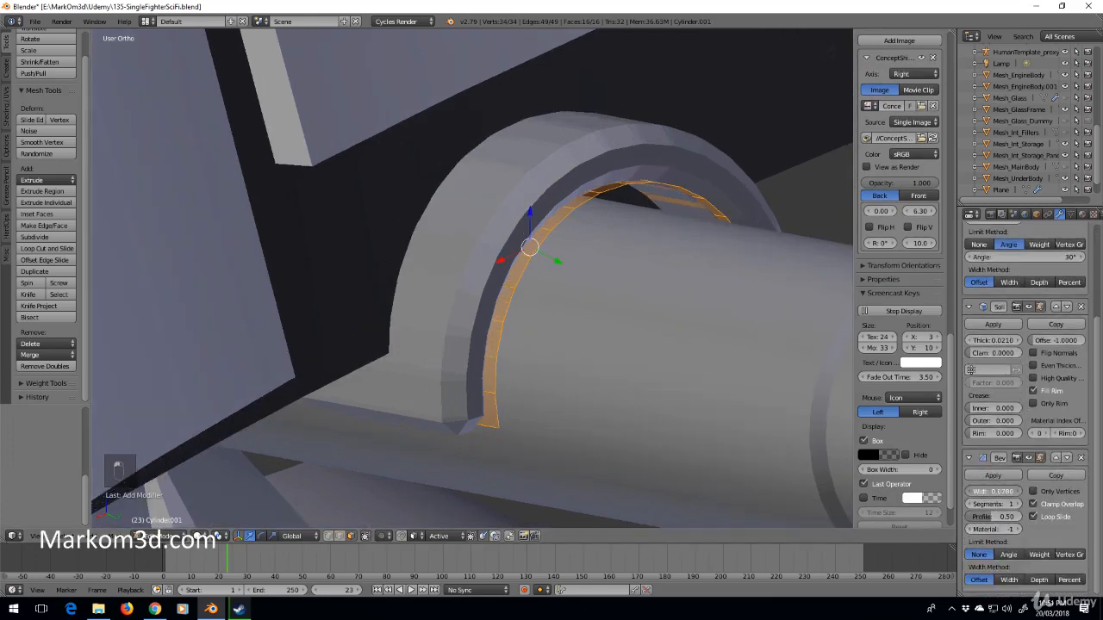
drag(998, 493, 968, 494)
click(1019, 492)
click(1019, 492)
click(1019, 492)
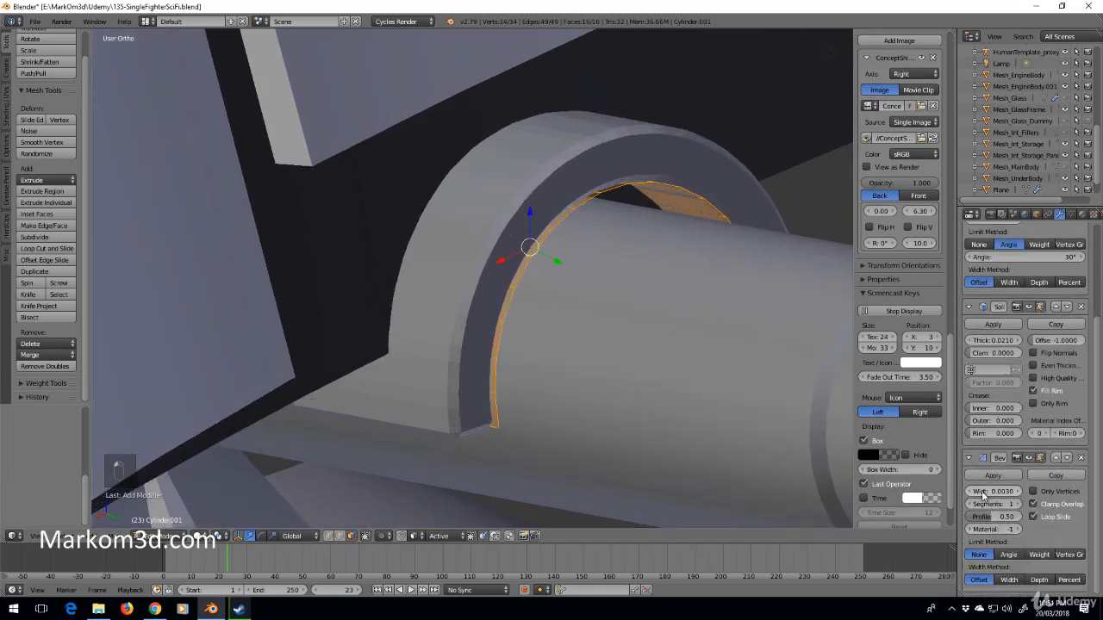
click(970, 492)
click(970, 492)
click(1019, 494)
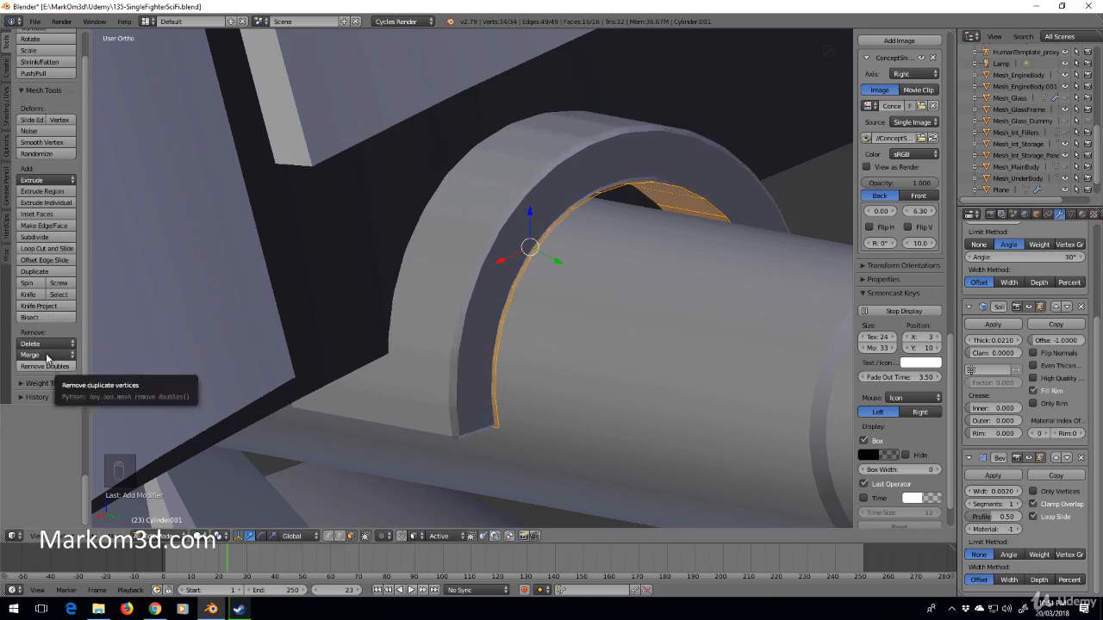
Apply smooth shading to the half-collar object and end in object mode
key(Tab)
click(39, 178)
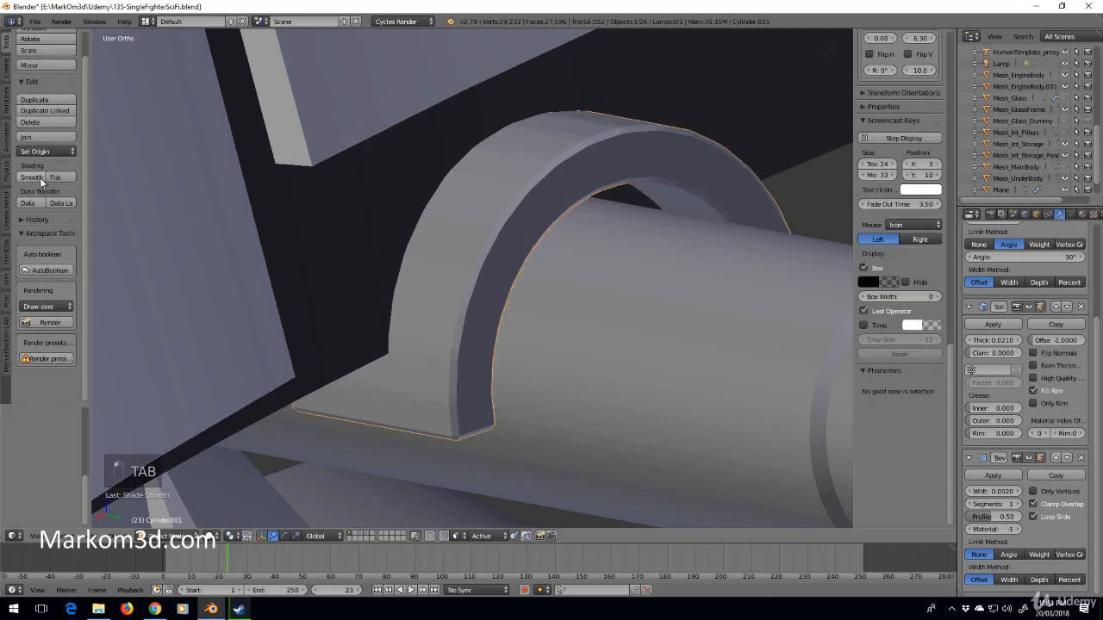
key(Tab)
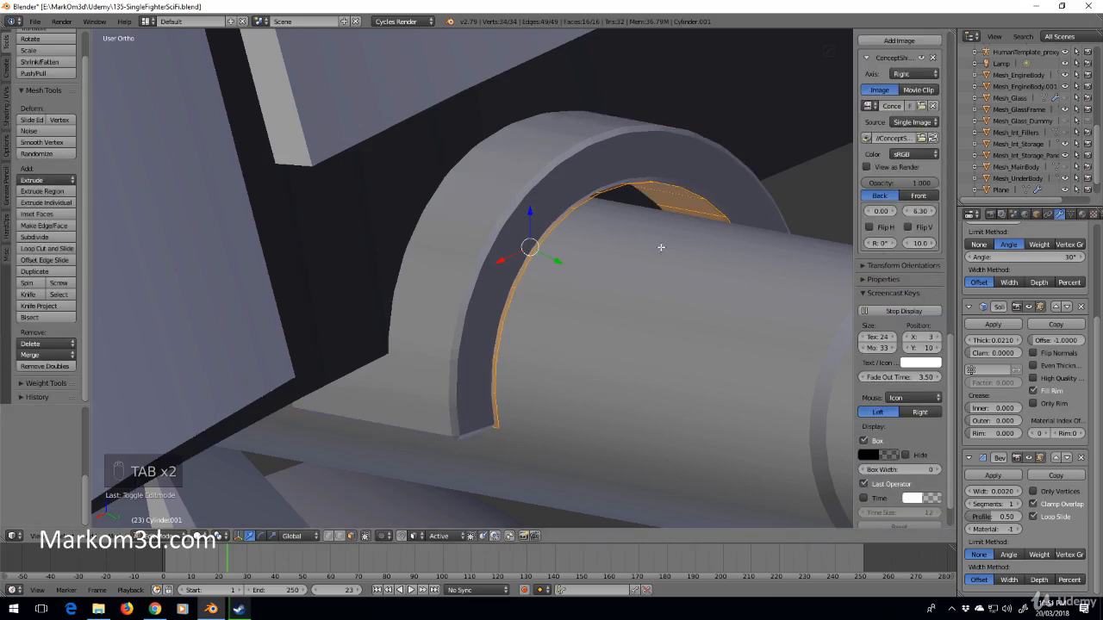
middle_drag(660, 244, 606, 333)
key(Tab)
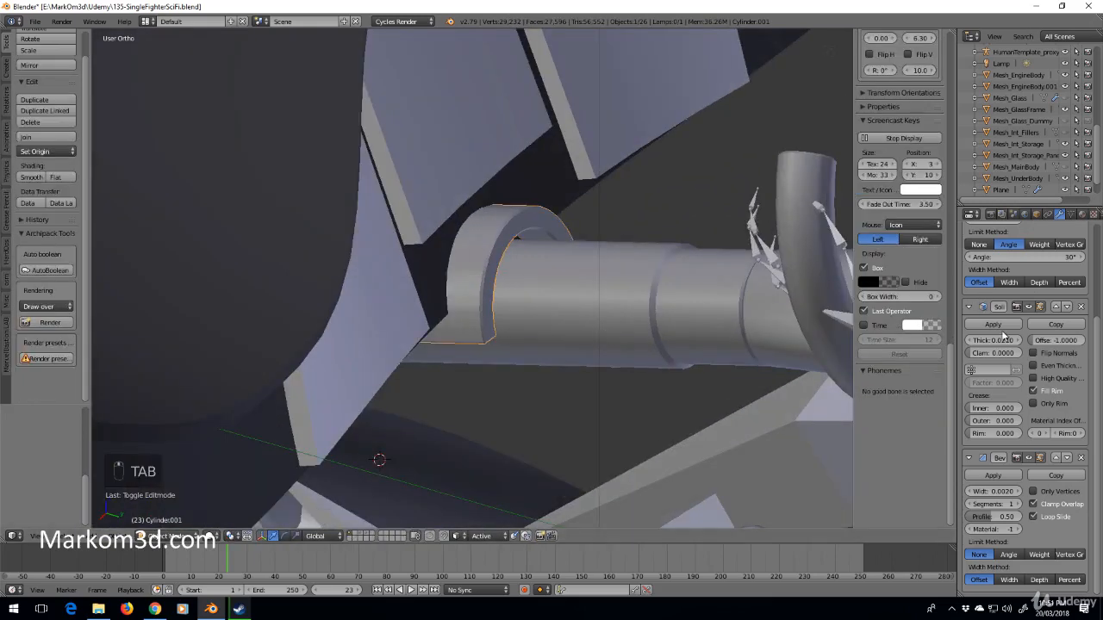
Rename the steering control object as Joystick
scroll(1033, 179, up, 8)
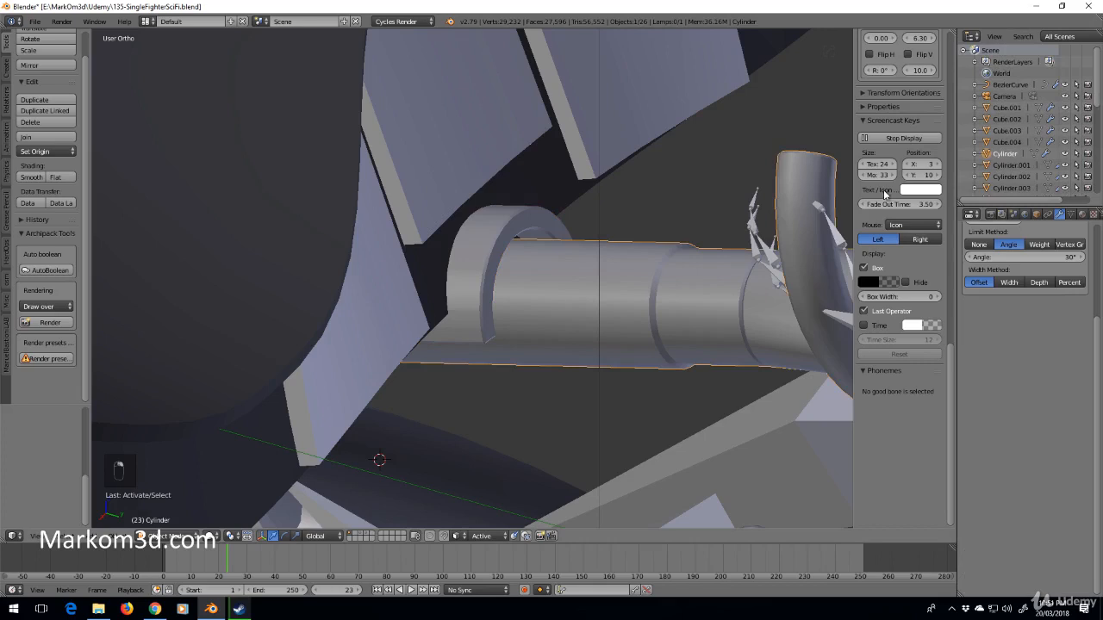
double_click(1000, 153)
key(BackSpace)
key(Return)
Rename the steering control object as Mesh_SteeringWheel
scroll(1009, 137, down, 5)
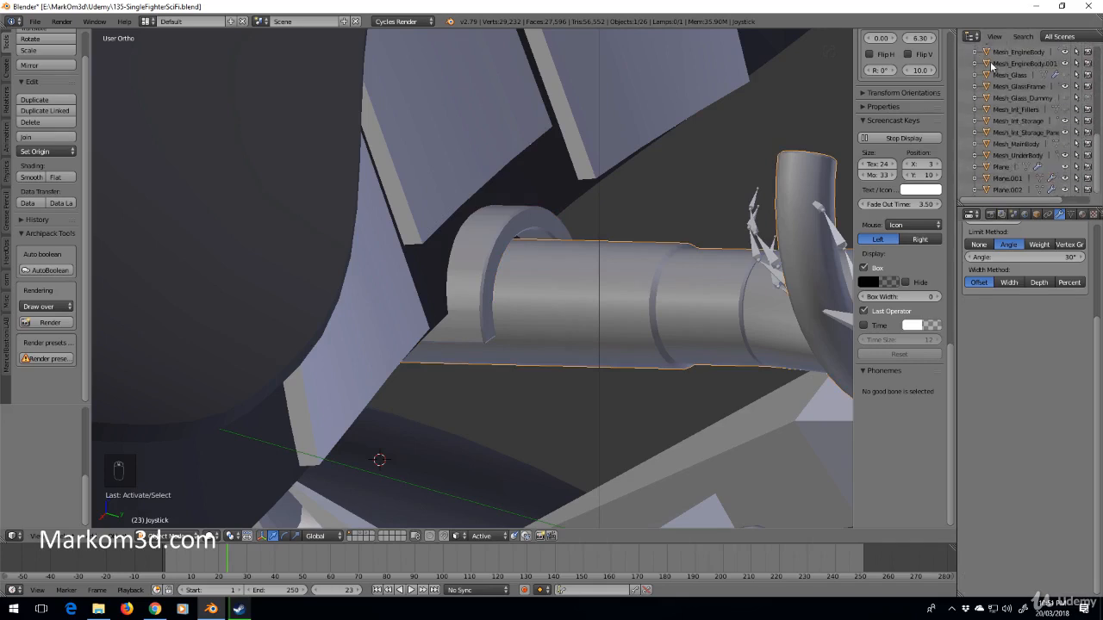
double_click(1008, 118)
text(Mi)
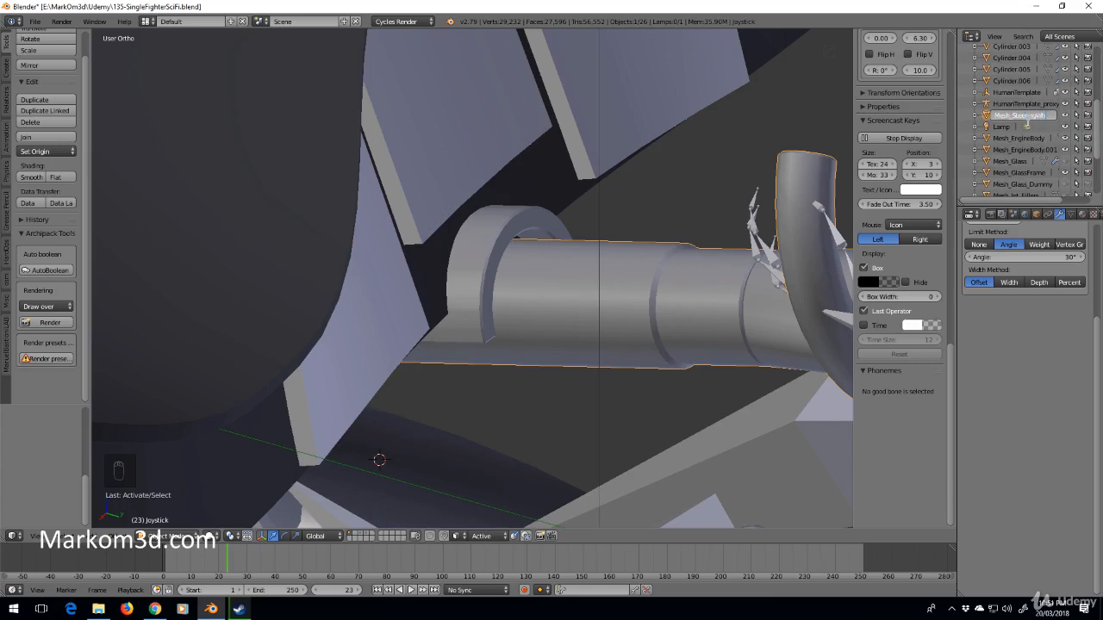
key(Return)
Rename the half-collar object as Mesh_SteeringCover
right_click(477, 313)
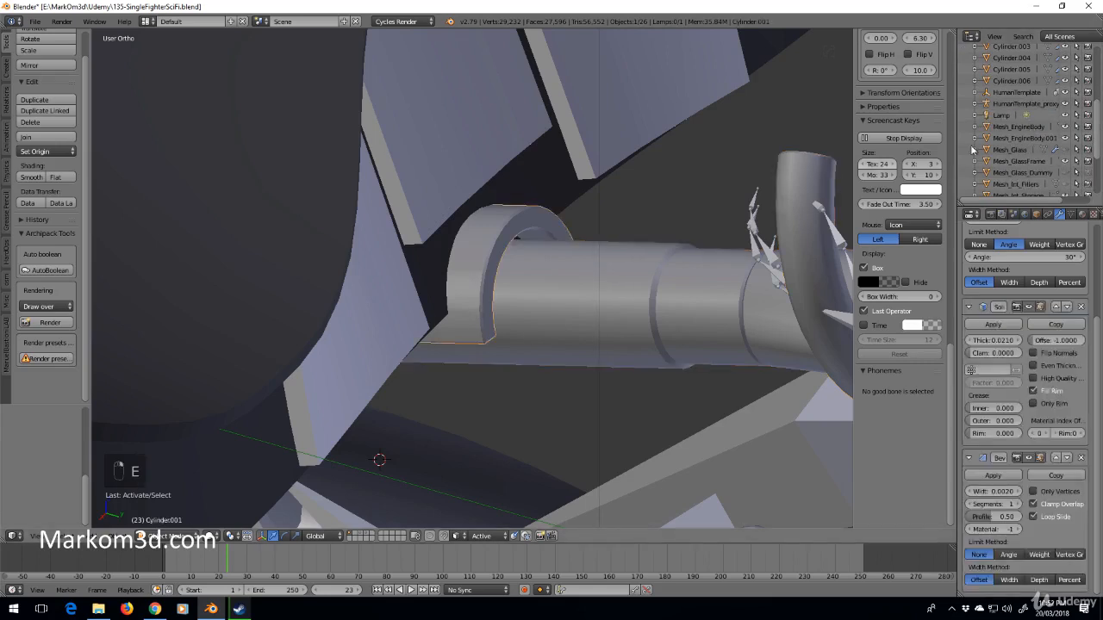
scroll(1021, 172, down, 4)
scroll(1022, 174, up, 10)
double_click(1026, 152)
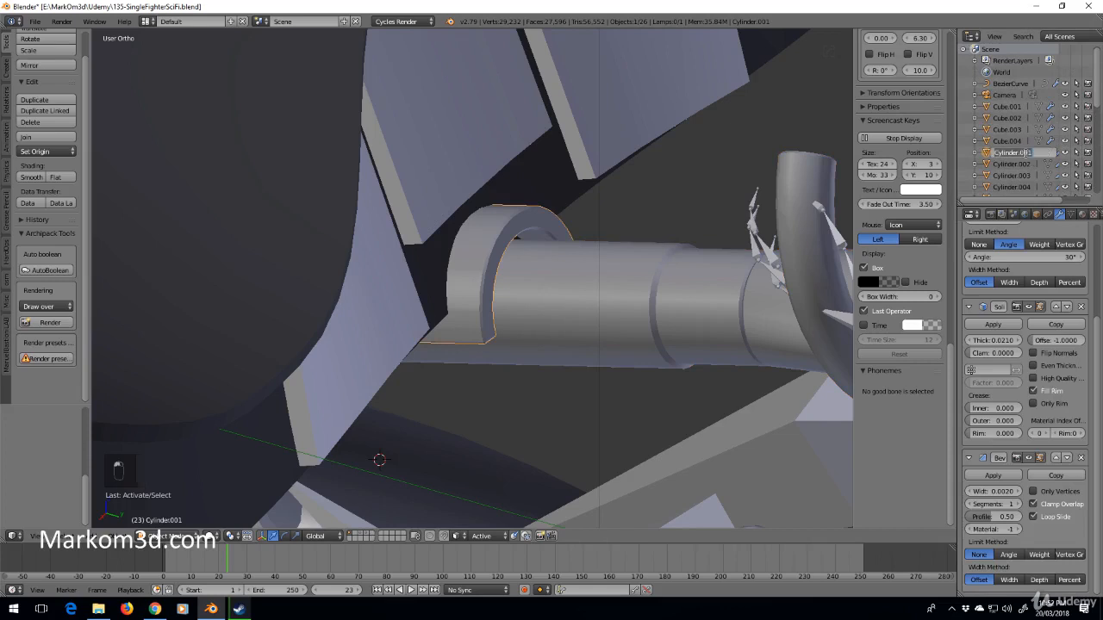
text(Mesh_SteeringCover)
key(Return)
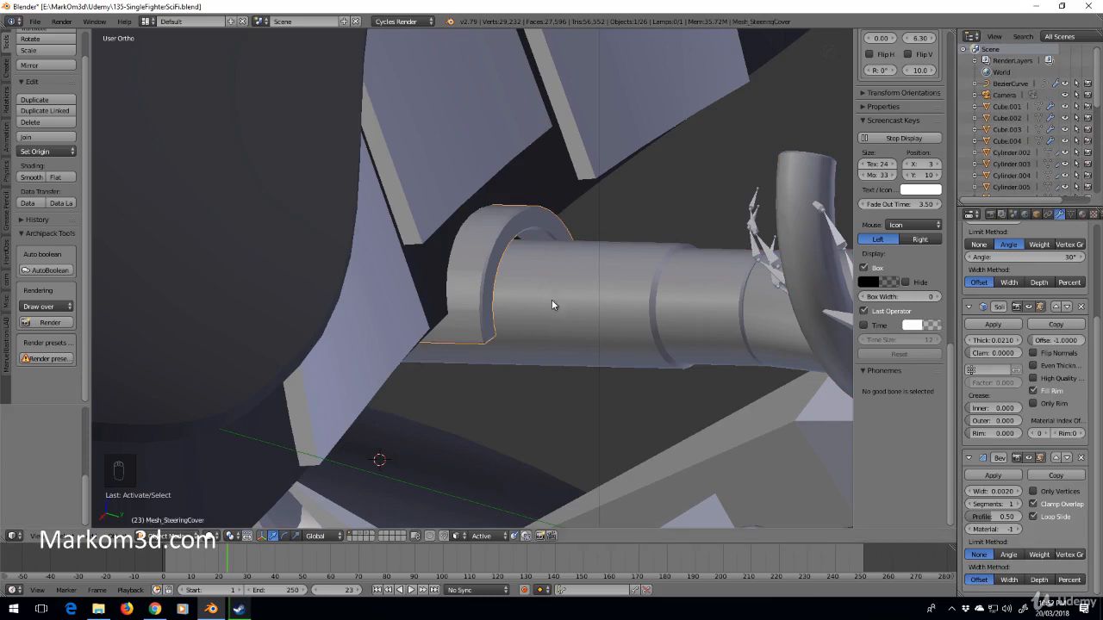
Unhide the Mesh_Int_Fillers and Mesh_MainBody objects around the cockpit
scroll(618, 301, down, 5)
middle_drag(618, 301, 661, 306)
scroll(687, 303, down, 5)
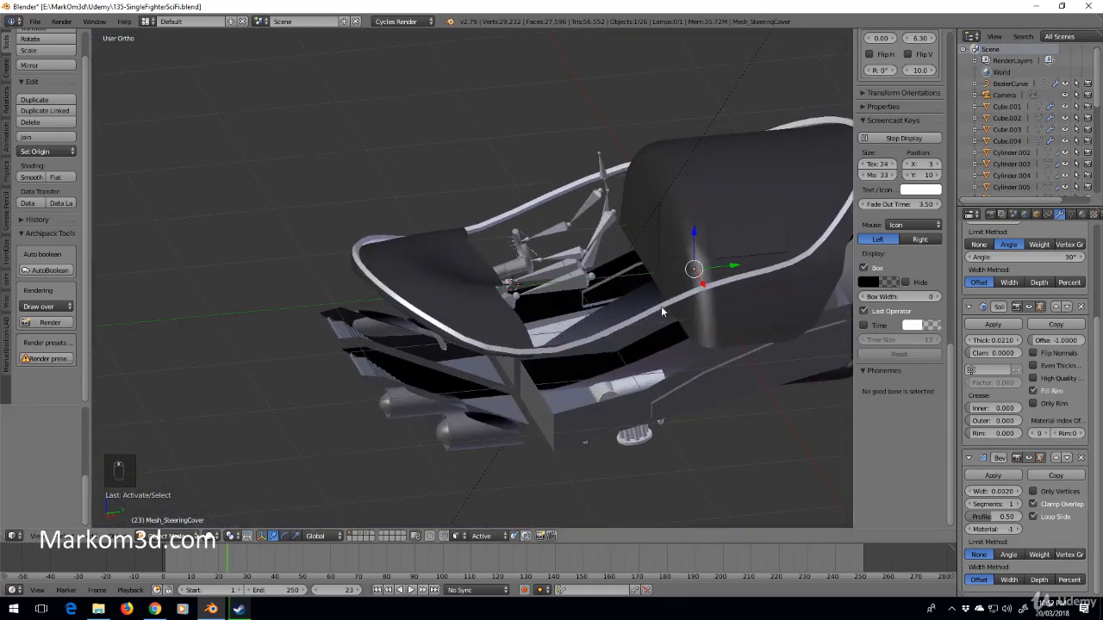
scroll(661, 306, up, 3)
scroll(1060, 170, down, 5)
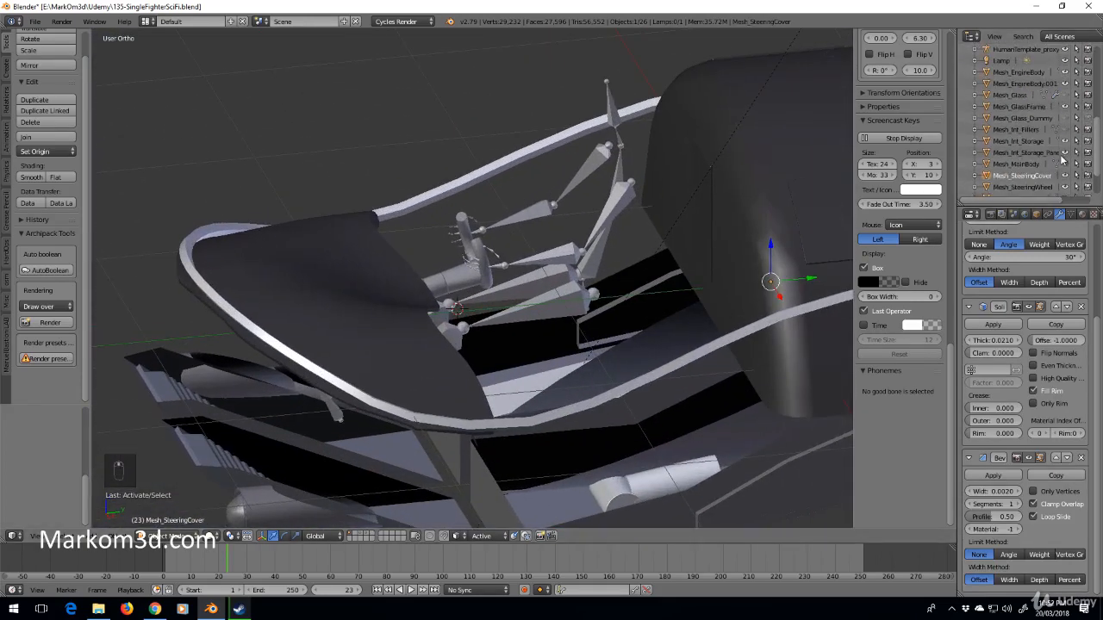
click(1065, 129)
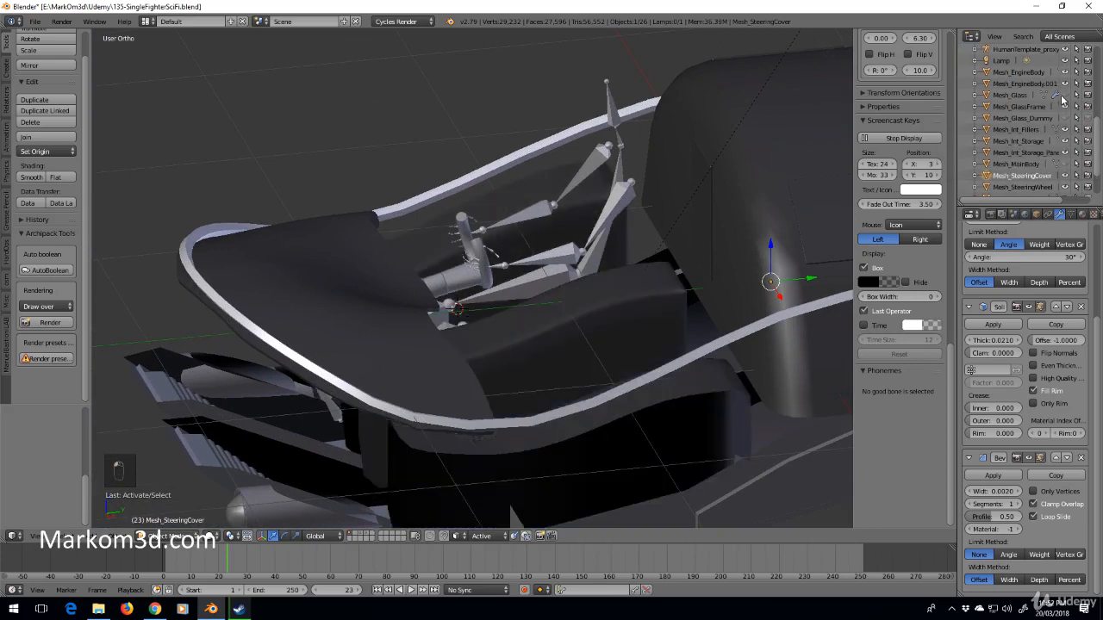
scroll(1067, 101, down, 2)
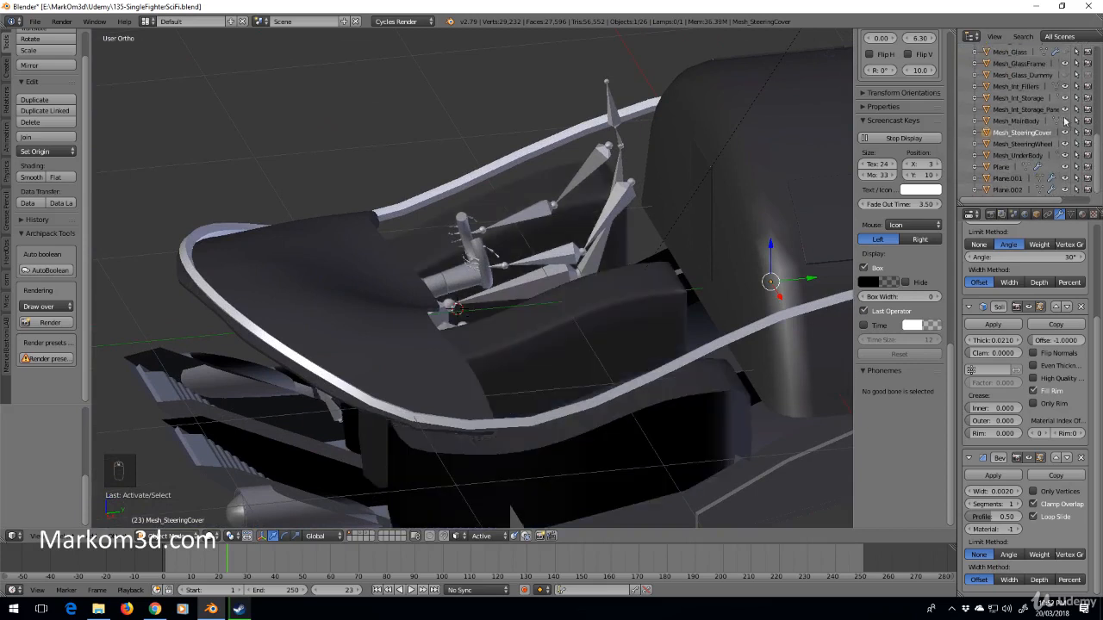
click(1065, 121)
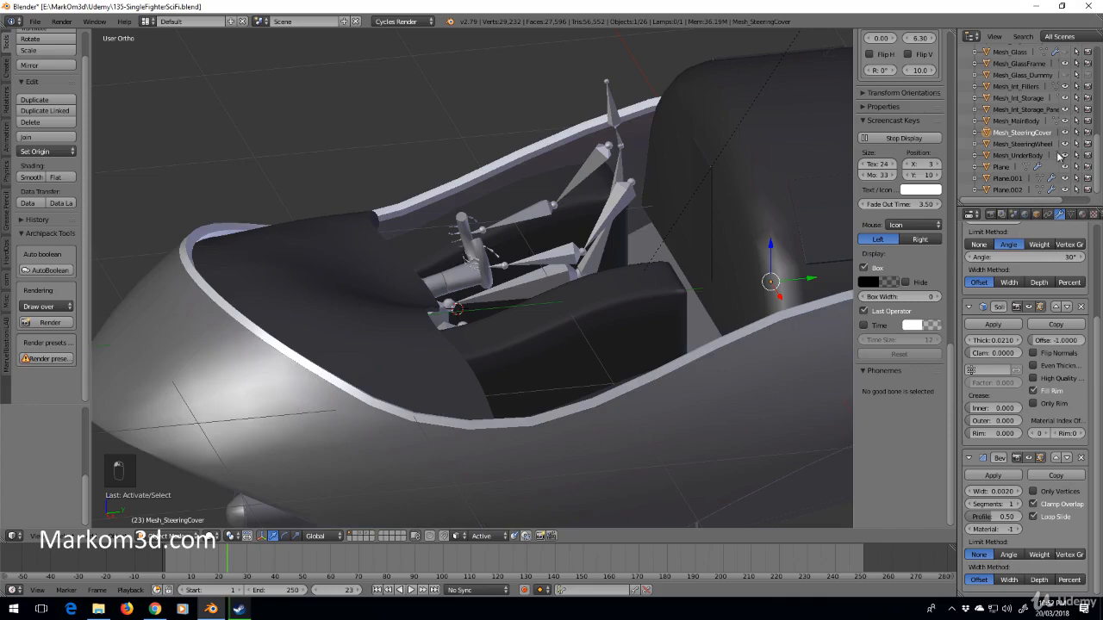
Show the additional layers holding the seats and the pilot's body together with the cockpit
middle_drag(802, 262, 274, 439)
shift+click(366, 537)
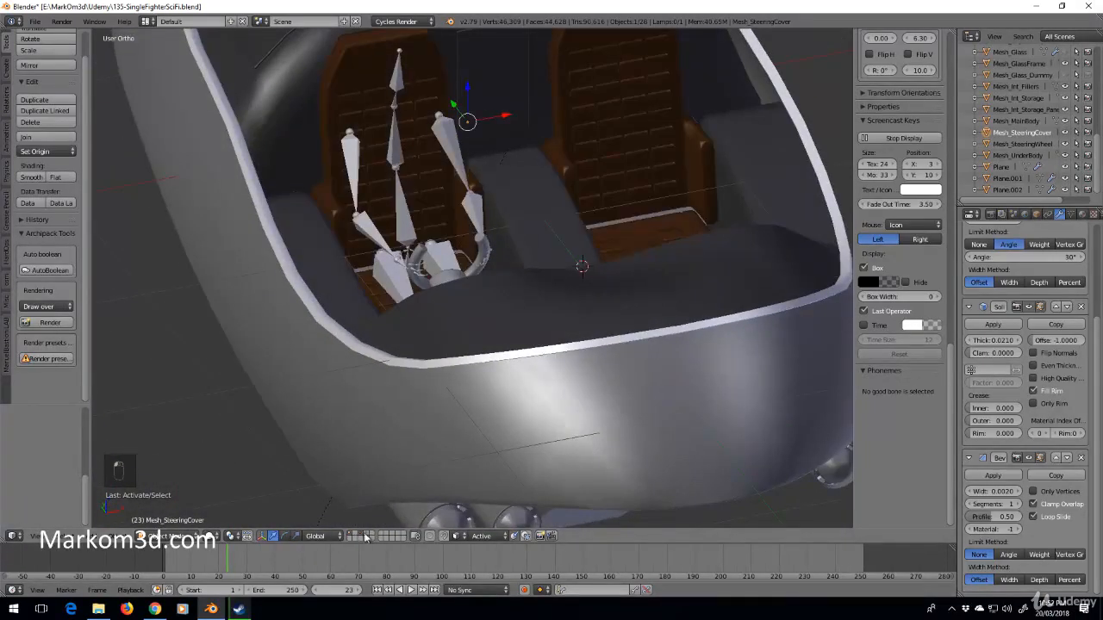
shift+click(368, 538)
middle_drag(472, 291, 591, 263)
scroll(591, 263, up, 5)
middle_drag(417, 271, 464, 191)
Inset the round centre face on the end cap of the steering wheel's upper grip to form a thin ring
right_click(463, 191)
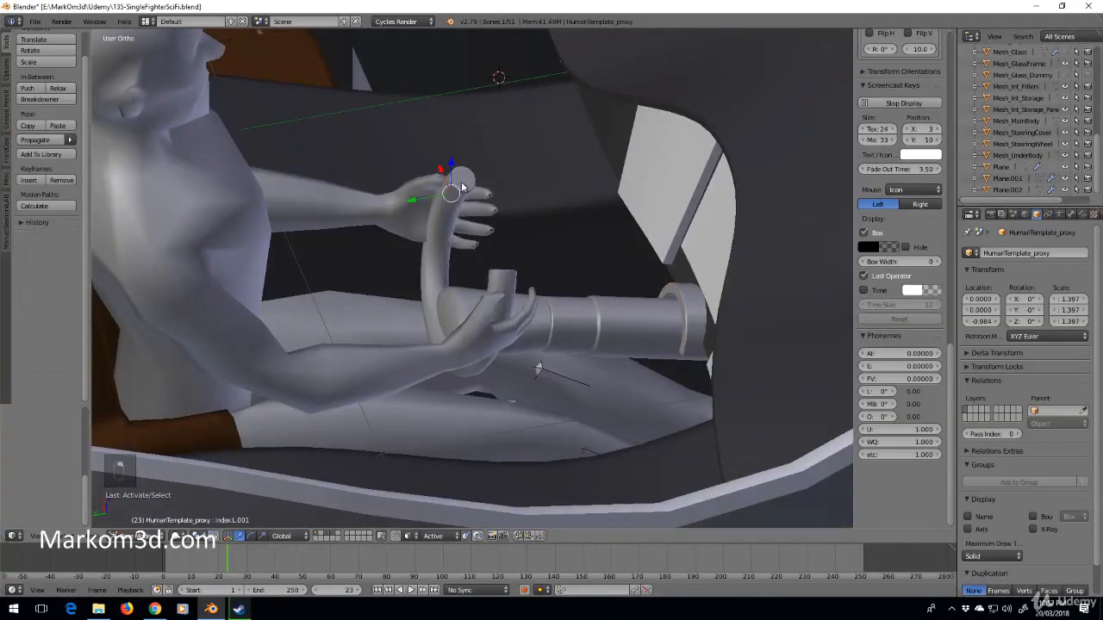
right_click(460, 190)
key(Tab)
key(Tab)
right_click(433, 300)
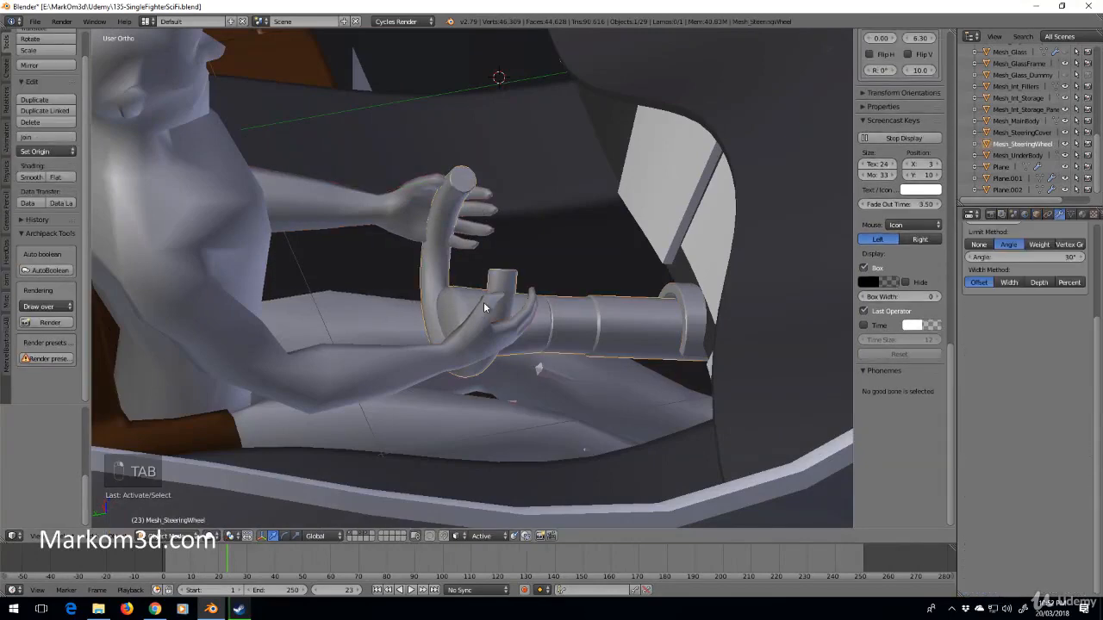
key(Tab)
scroll(488, 268, up, 2)
shift+middle_drag(457, 166, 355, 370)
right_click(525, 252)
scroll(681, 339, up, 5)
scroll(559, 337, up, 5)
shift+middle_drag(586, 337, 419, 369)
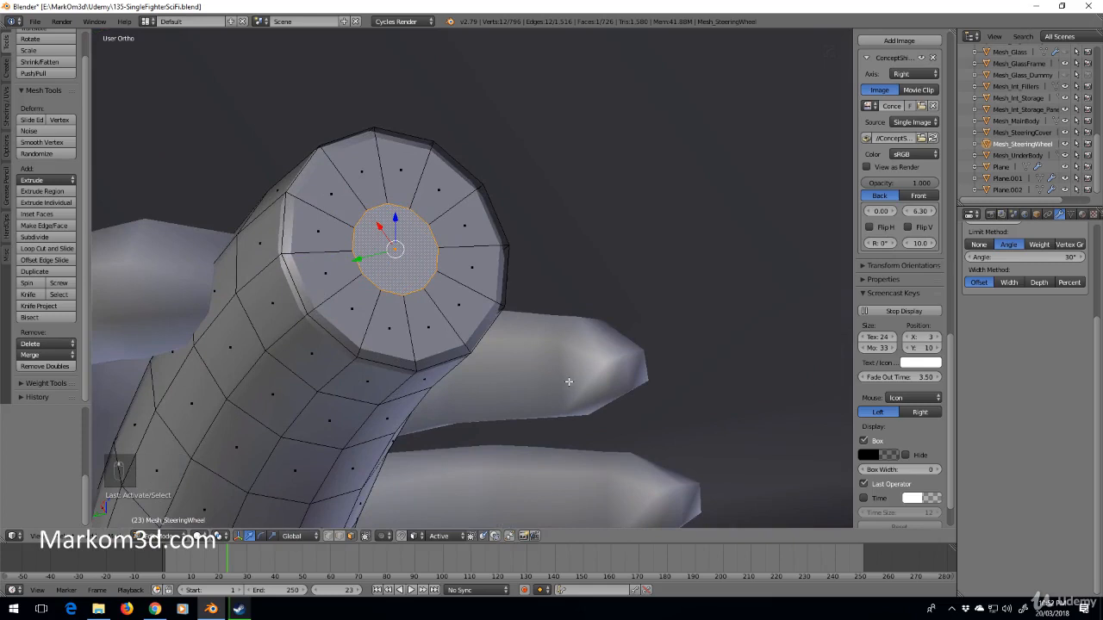
key(i)
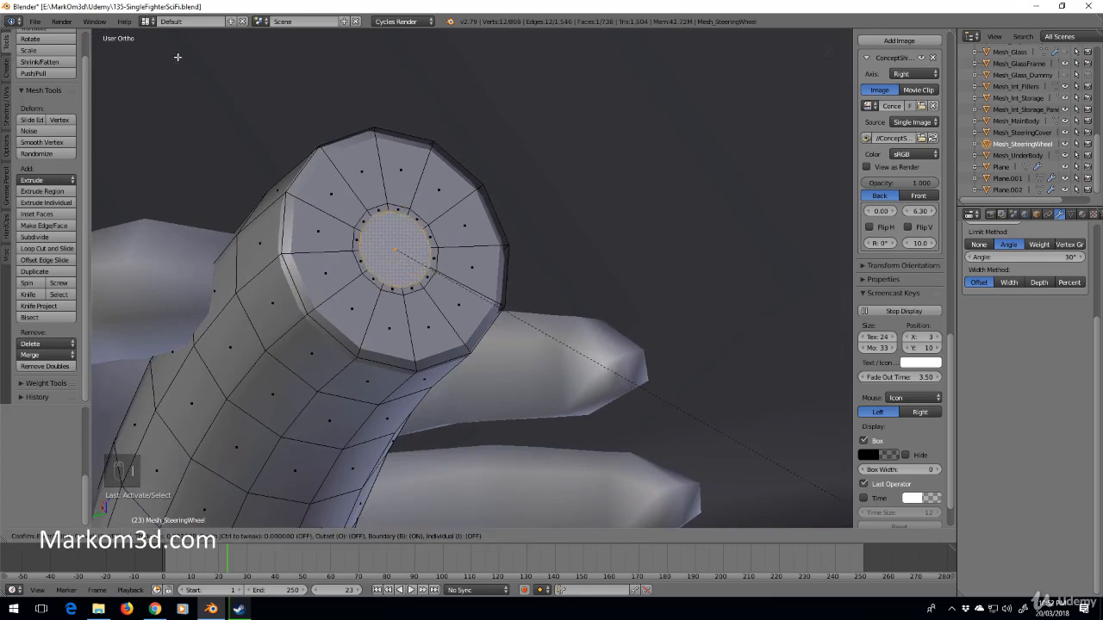
click(205, 77)
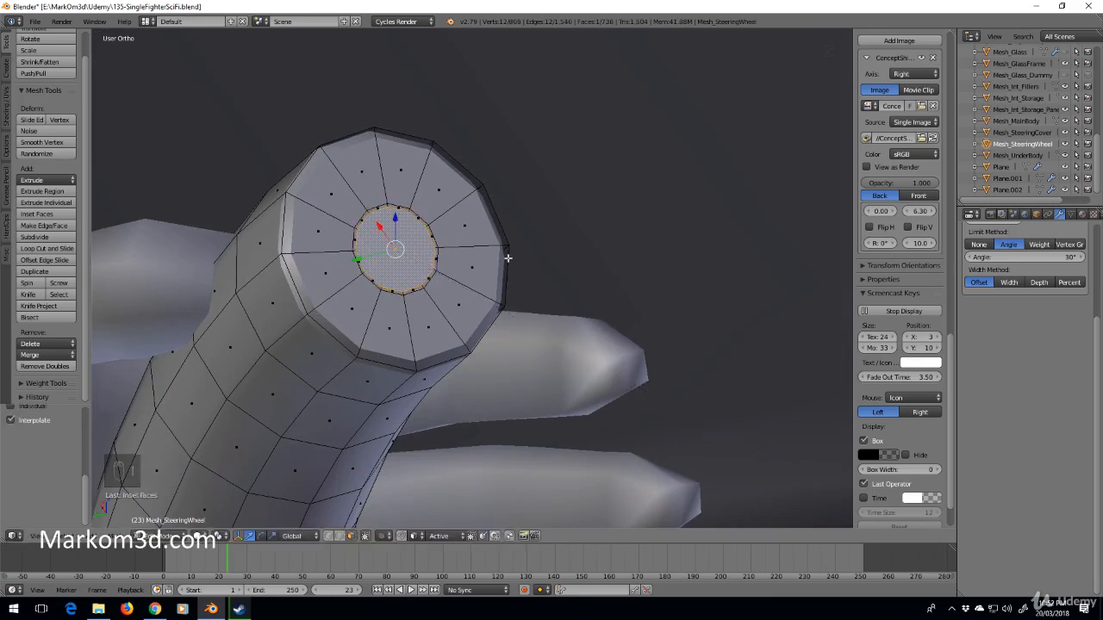
Extrude the thin ring of faces on the upper grip's end cap inward and delete the selected ring faces to form a groove
middle_drag(505, 253, 580, 362)
scroll(580, 362, up, 4)
alt+click(513, 363)
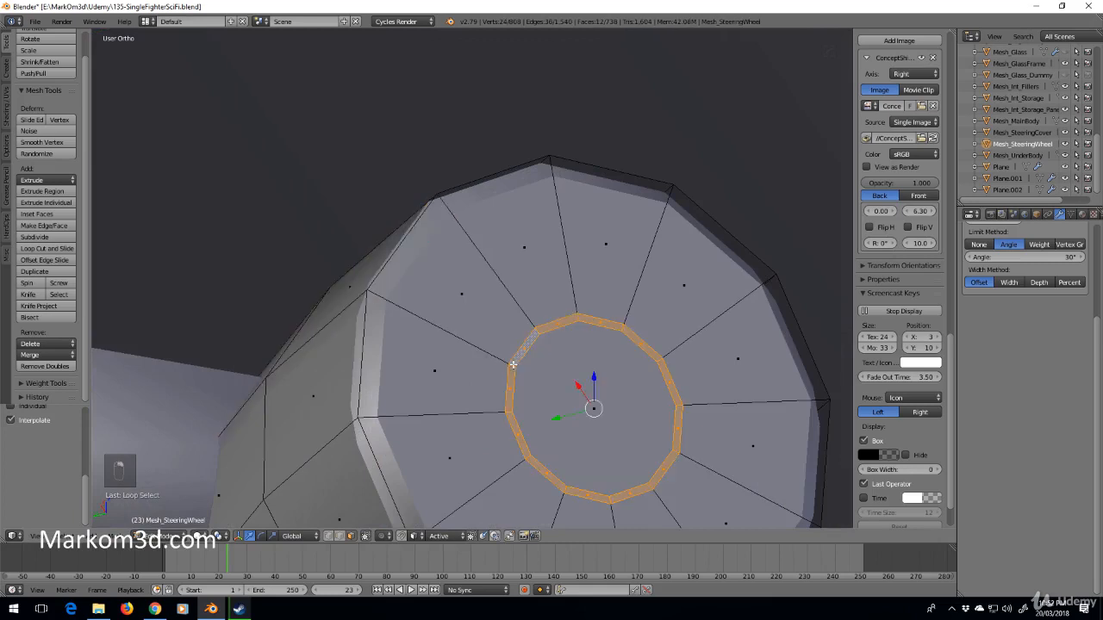
key(e)
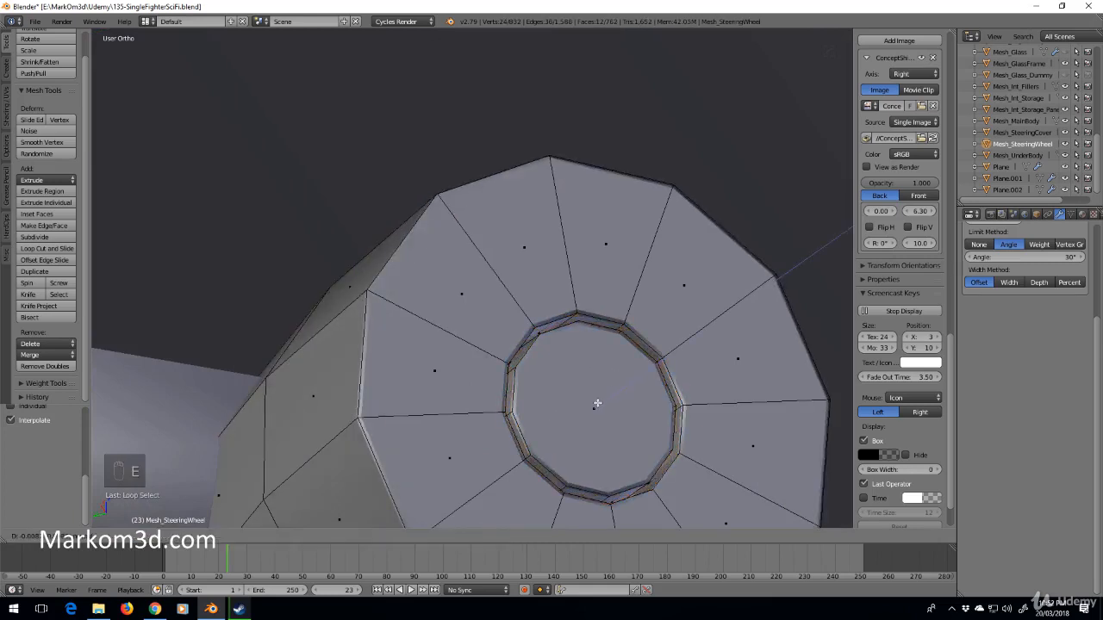
click(597, 403)
key(Delete)
click(597, 403)
Extrude the round centre face of the upper grip's end cap outward as a button stem, redoing the extrusion once at a shorter length
right_click(598, 403)
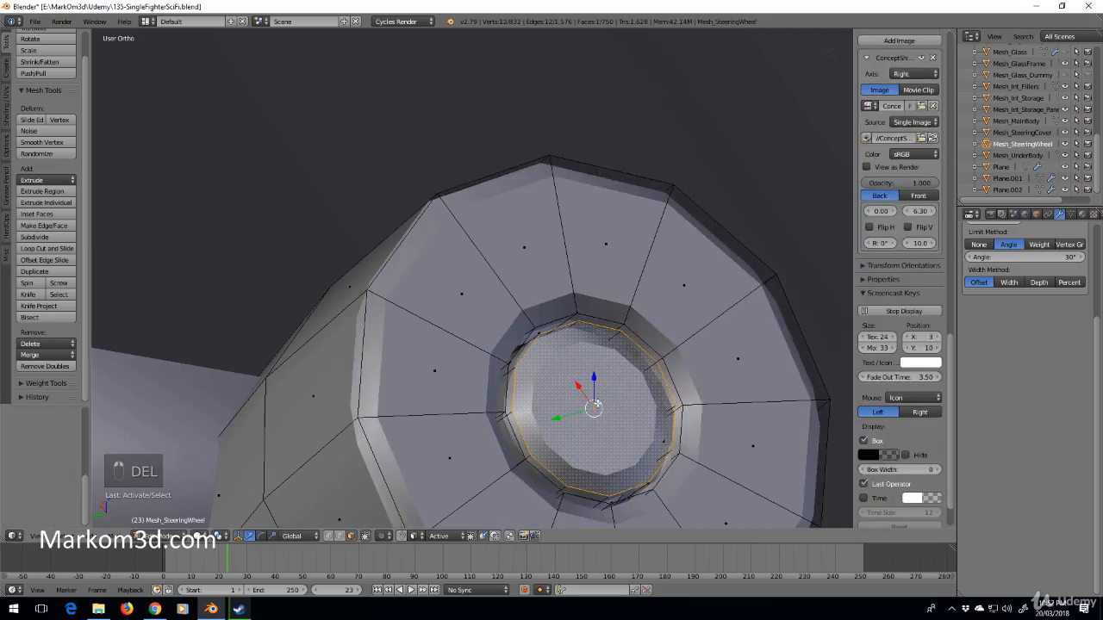
key(e)
key(e)
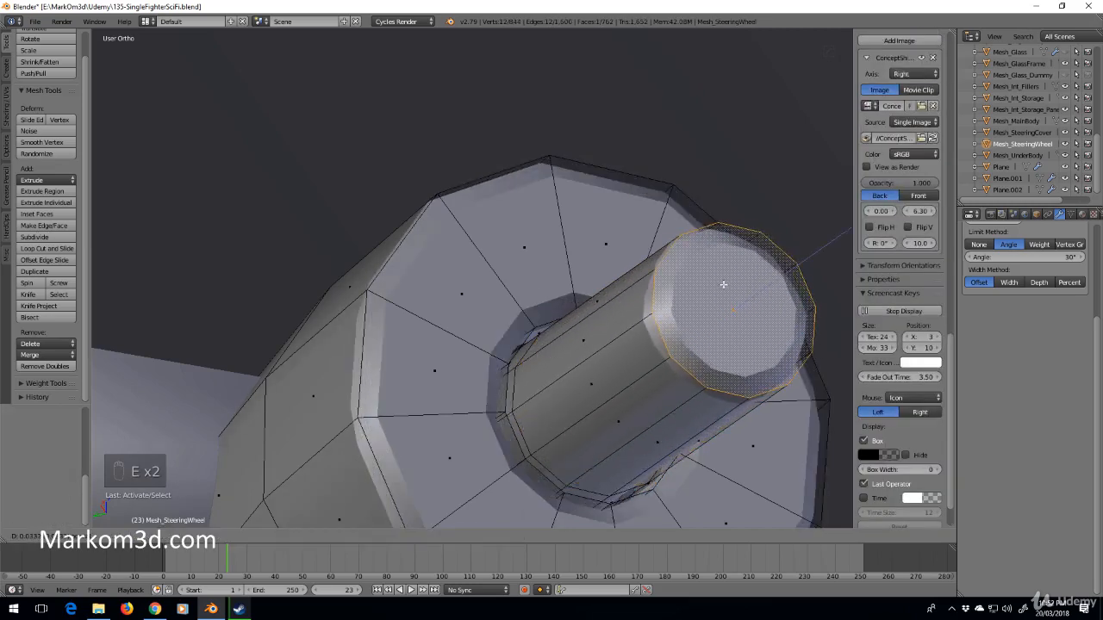
click(728, 281)
scroll(621, 365, down, 9)
middle_drag(618, 371, 675, 367)
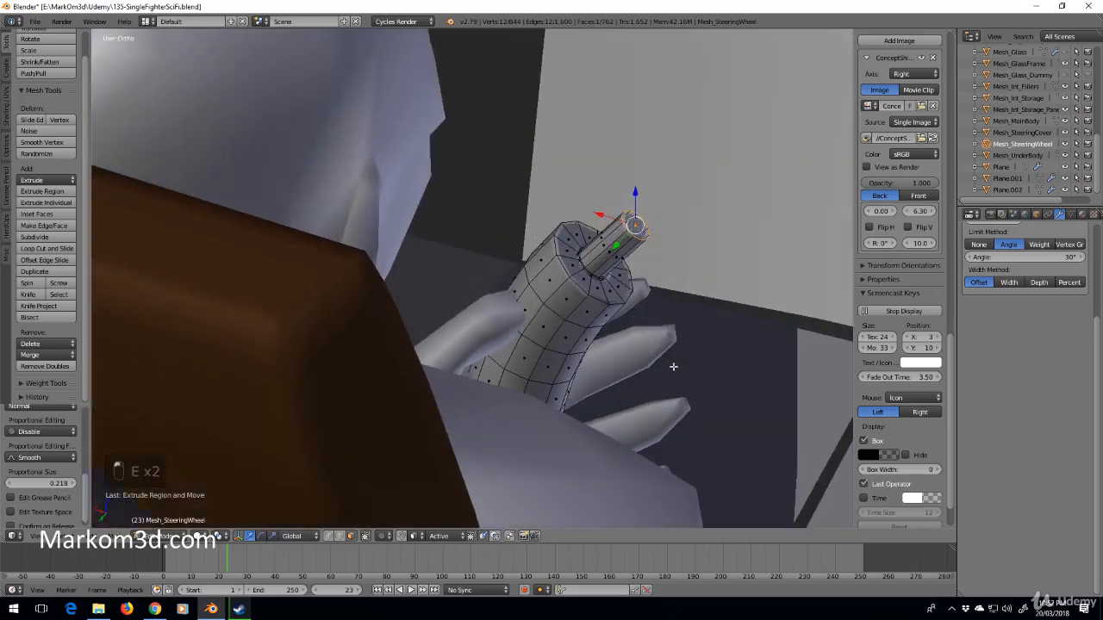
key(ctrl+z)
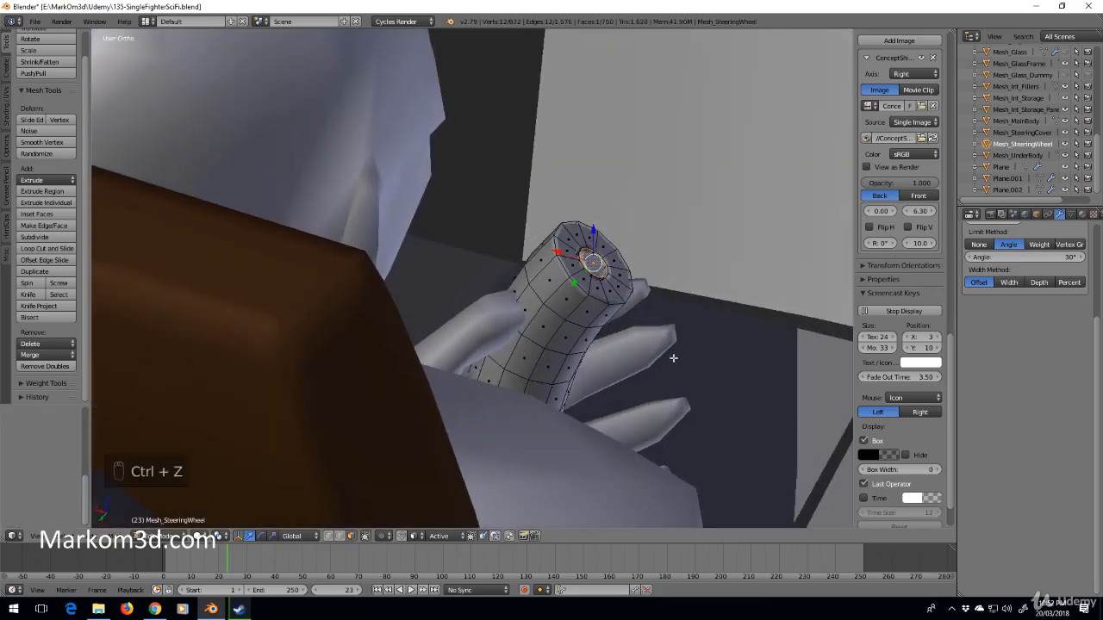
key(e)
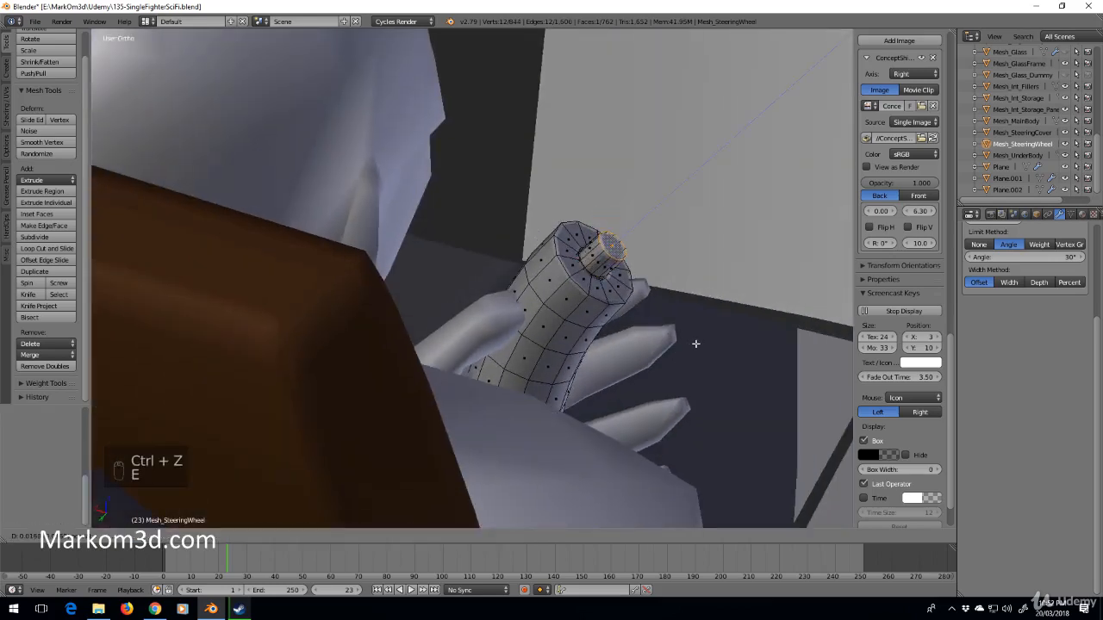
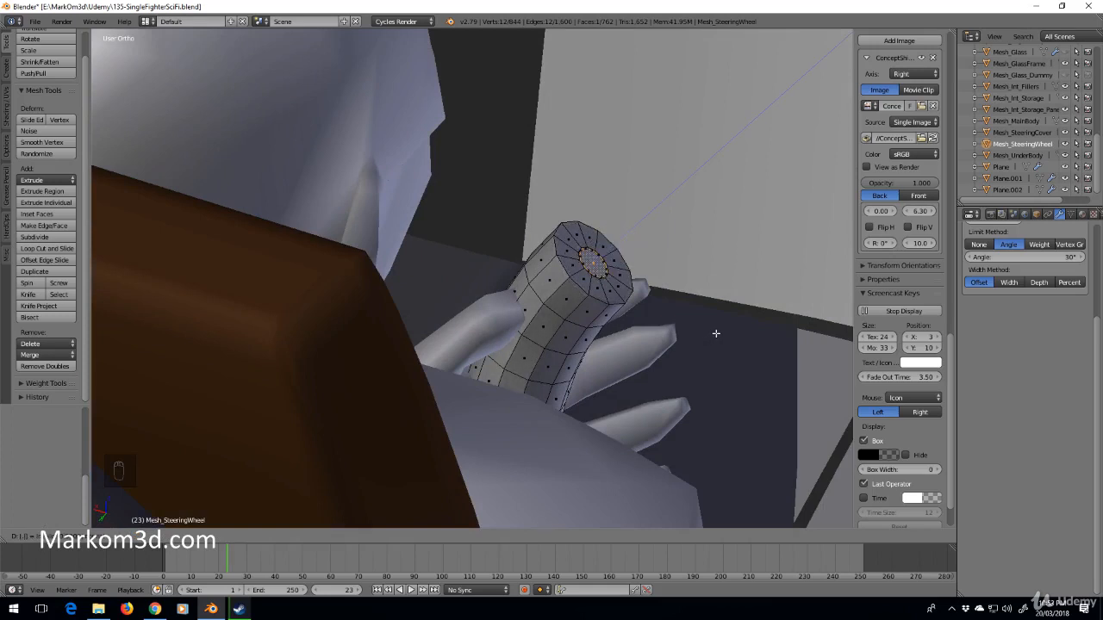
click(716, 334)
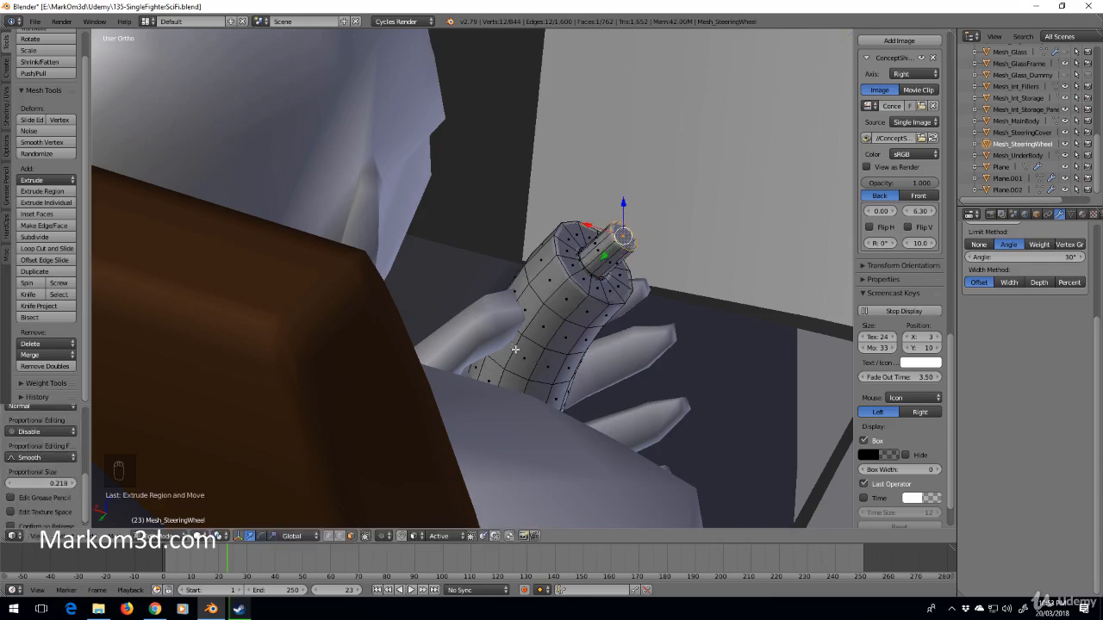
Inset the round centre face on the opposite grip's end cap to form a matching thin ring
middle_drag(515, 349, 681, 262)
shift+middle_drag(763, 182, 429, 526)
scroll(688, 324, up, 1)
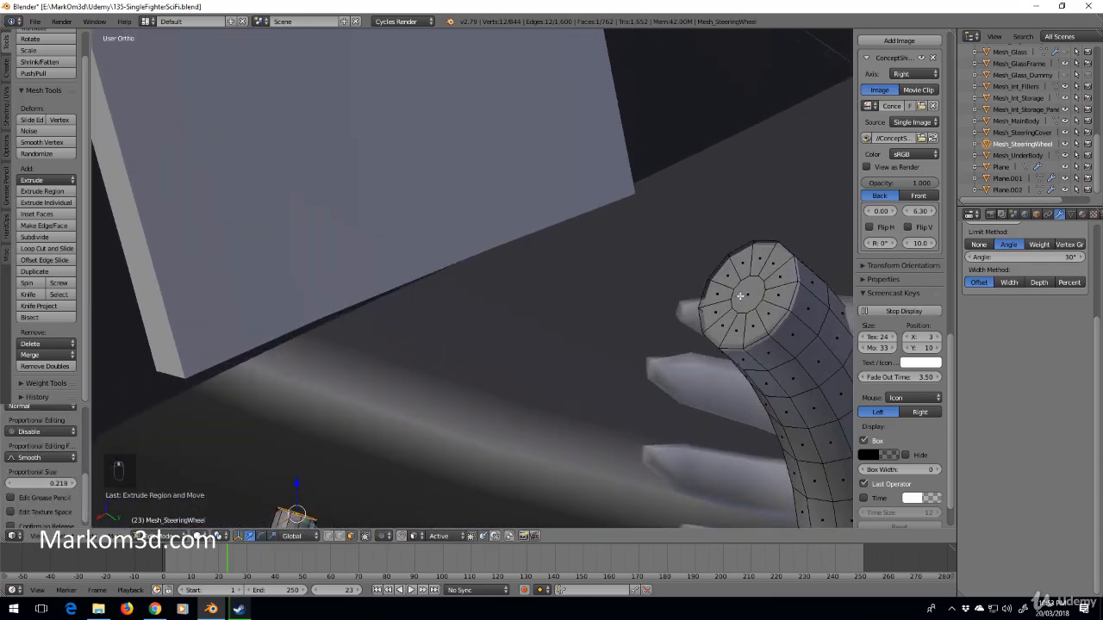
right_click(741, 296)
shift+middle_drag(740, 296, 571, 364)
key(i)
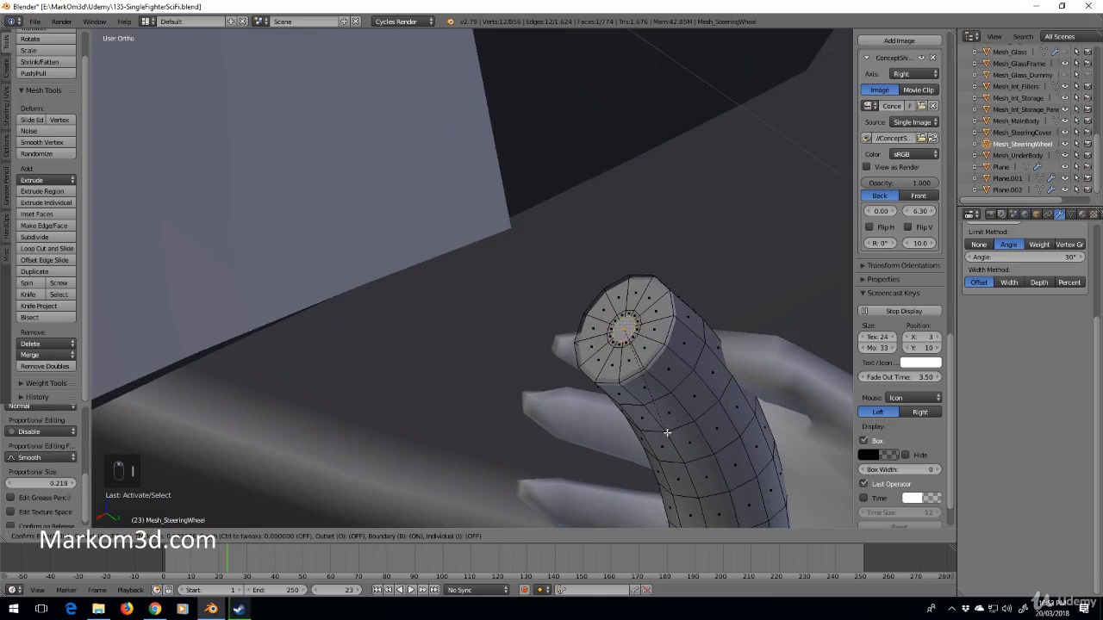
click(666, 418)
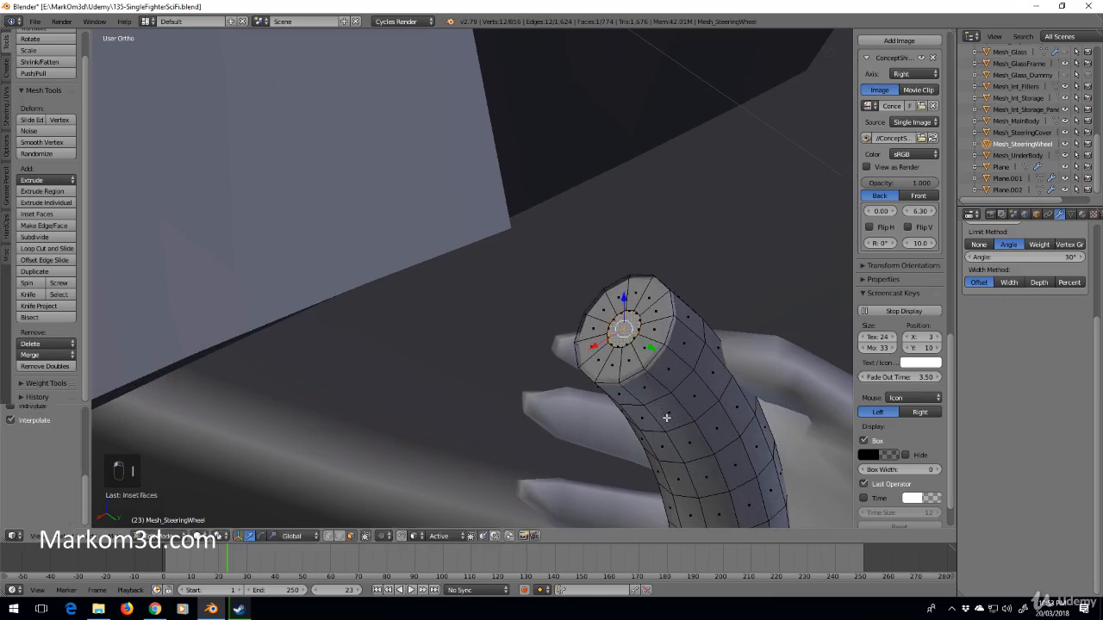
key(e)
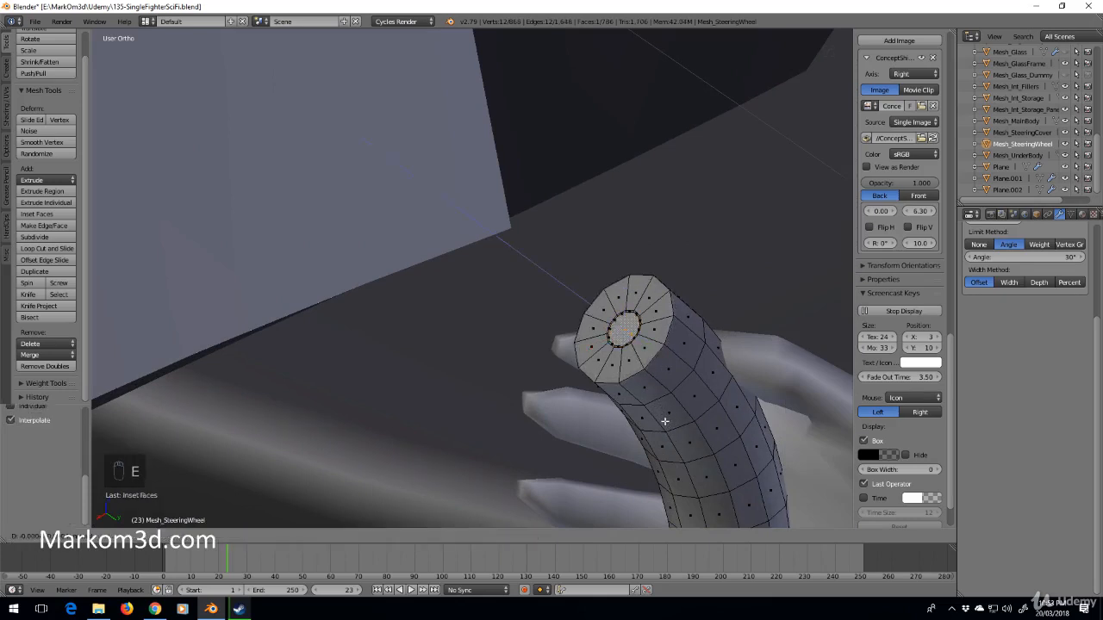
click(664, 422)
key(KP_Decimal)
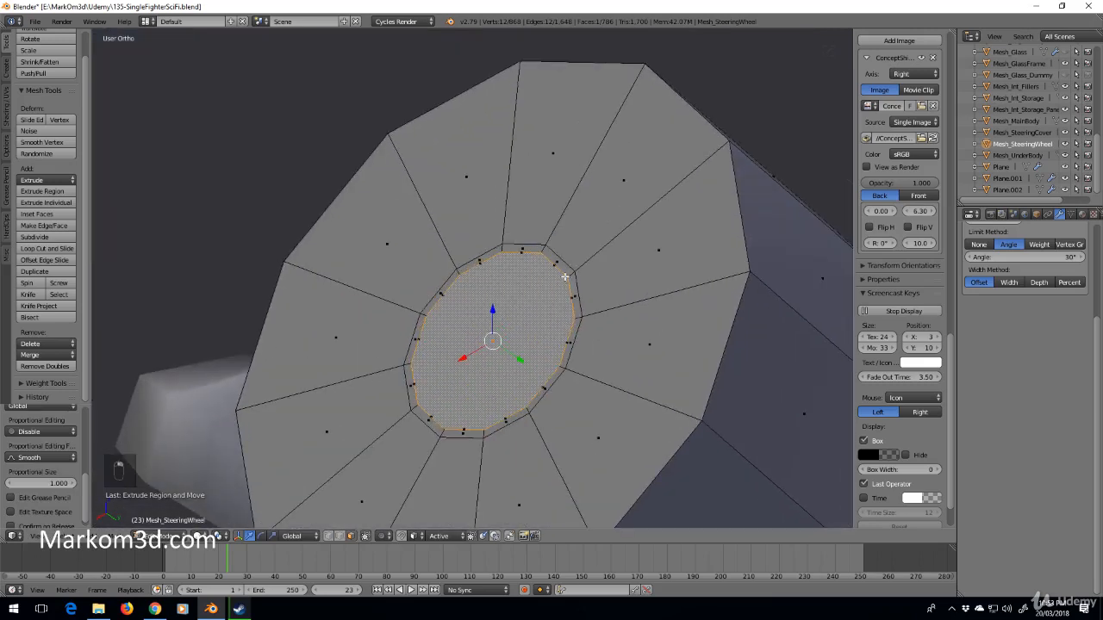
key(ctrl+z)
key(ctrl+z)
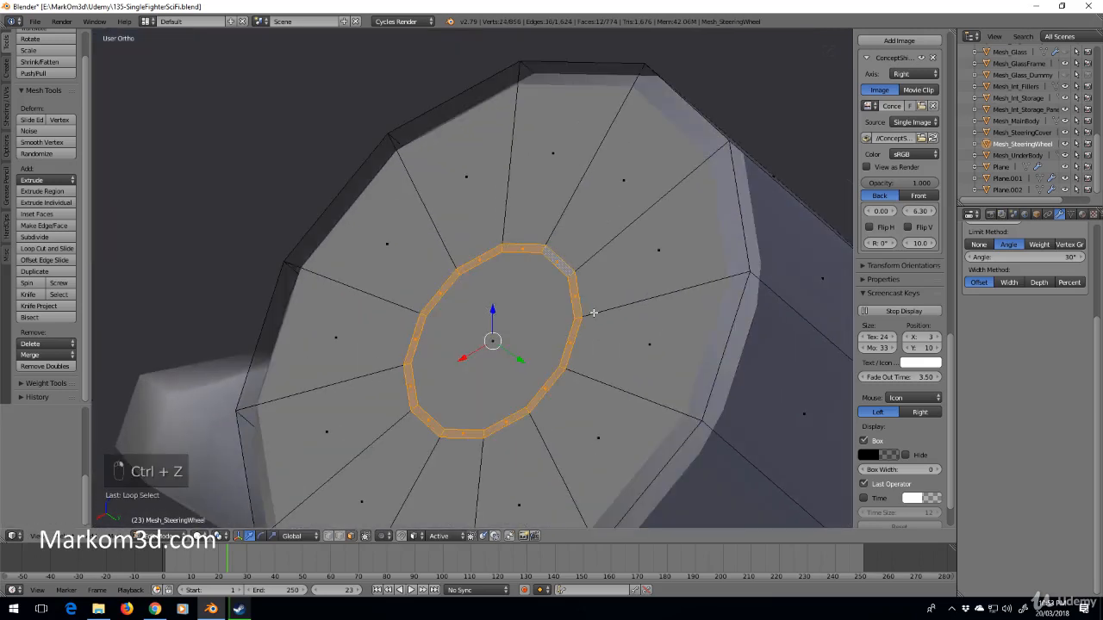
Extrude the opposite grip's thin ring inward as a groove and its centre face outward as a button stem
key(e)
click(640, 350)
right_click(492, 340)
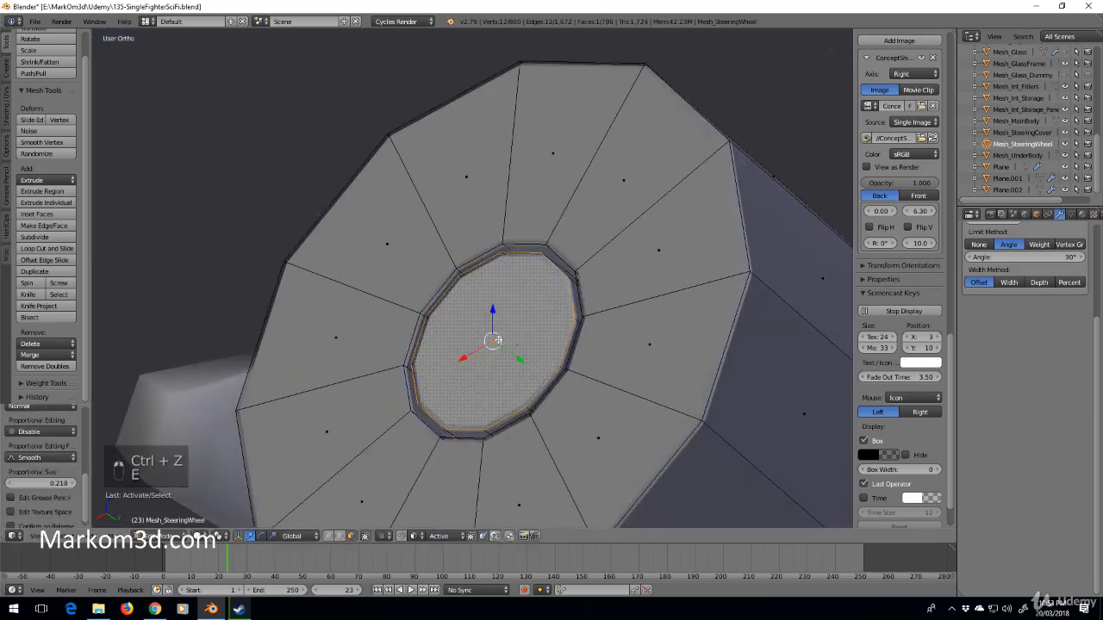
key(e)
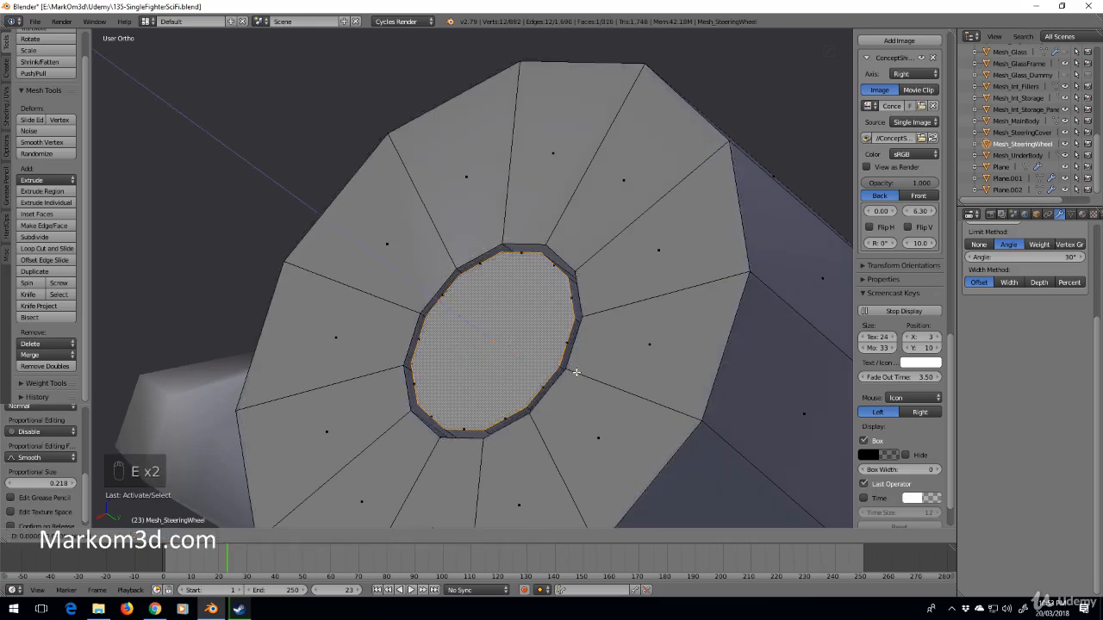
click(576, 372)
scroll(293, 293, down, 13)
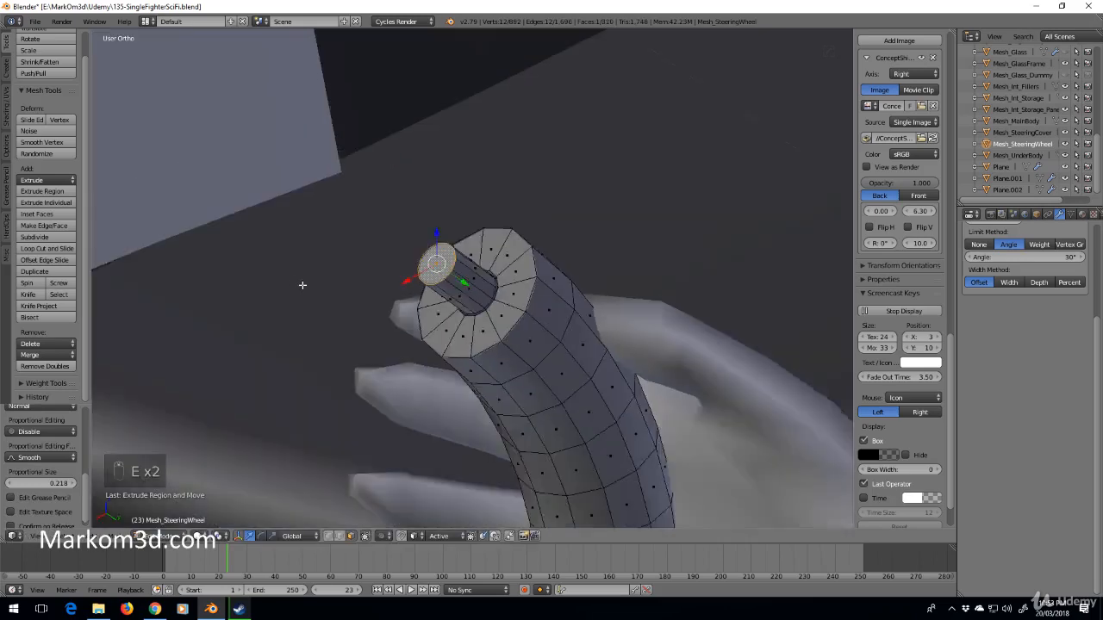
Return to object mode and apply smooth shading to the steering wheel again
key(z)
key(z)
key(Tab)
middle_drag(347, 327, 414, 142)
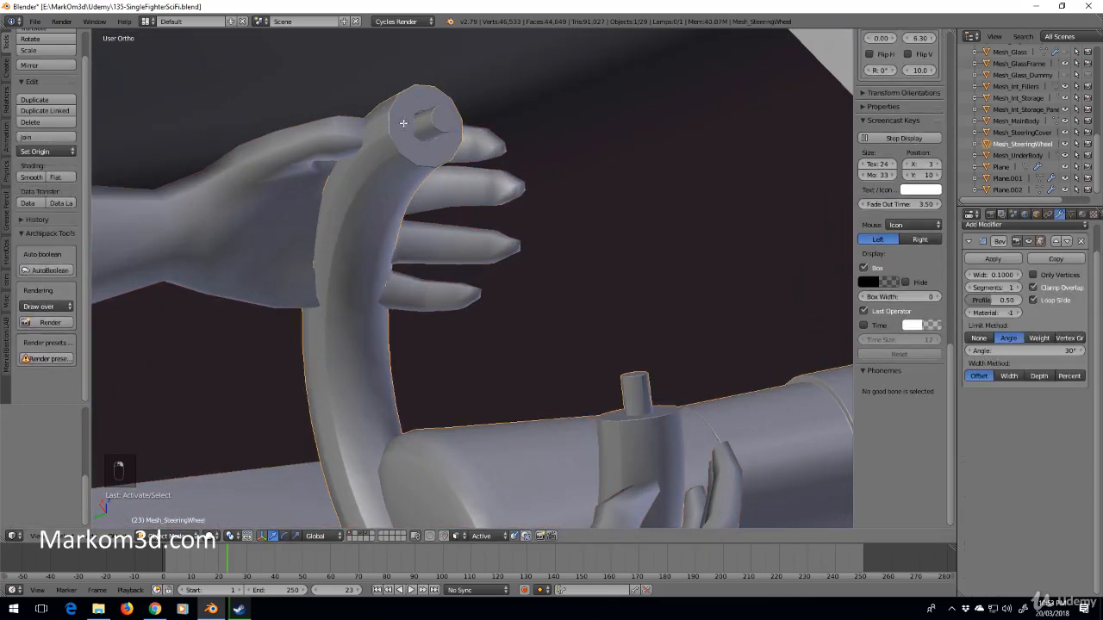
key(Tab)
key(Tab)
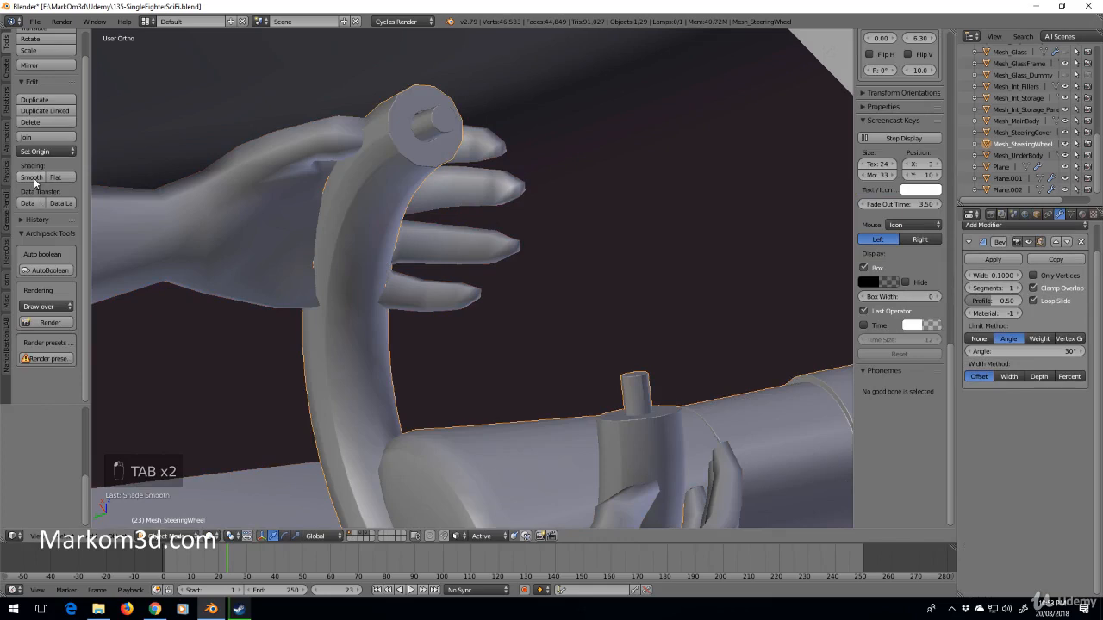
right_click(410, 143)
right_click(441, 119)
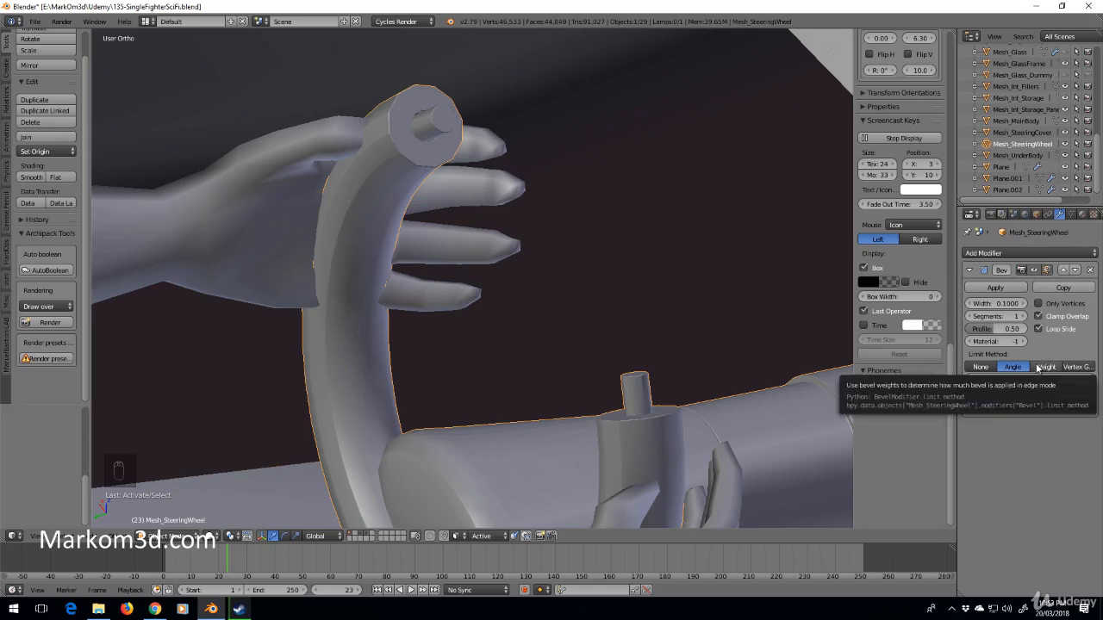
Try a Bevel modifier angle limit of 43° on the steering wheel, then restore it to 30°
middle_drag(551, 500, 593, 426)
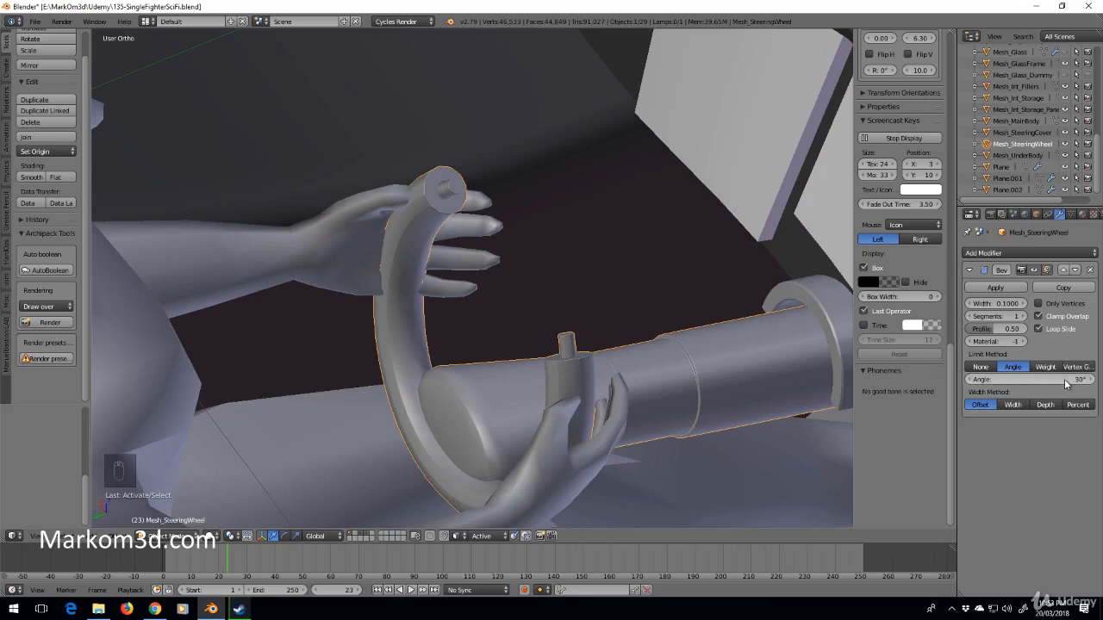
drag(1030, 379, 1039, 379)
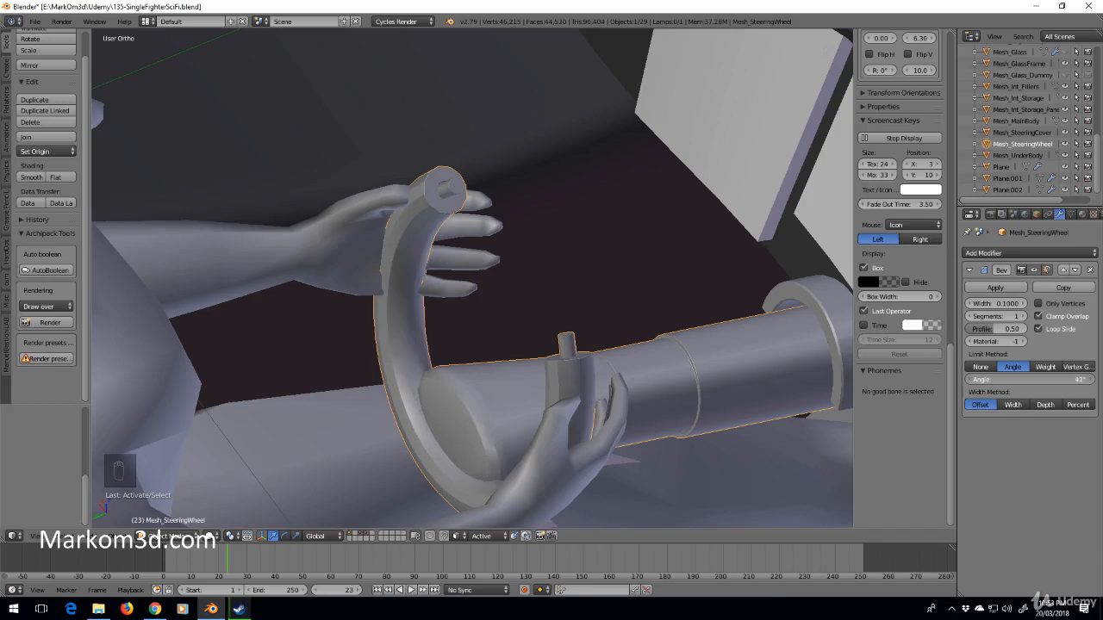
click(1063, 379)
text(30)
key(Return)
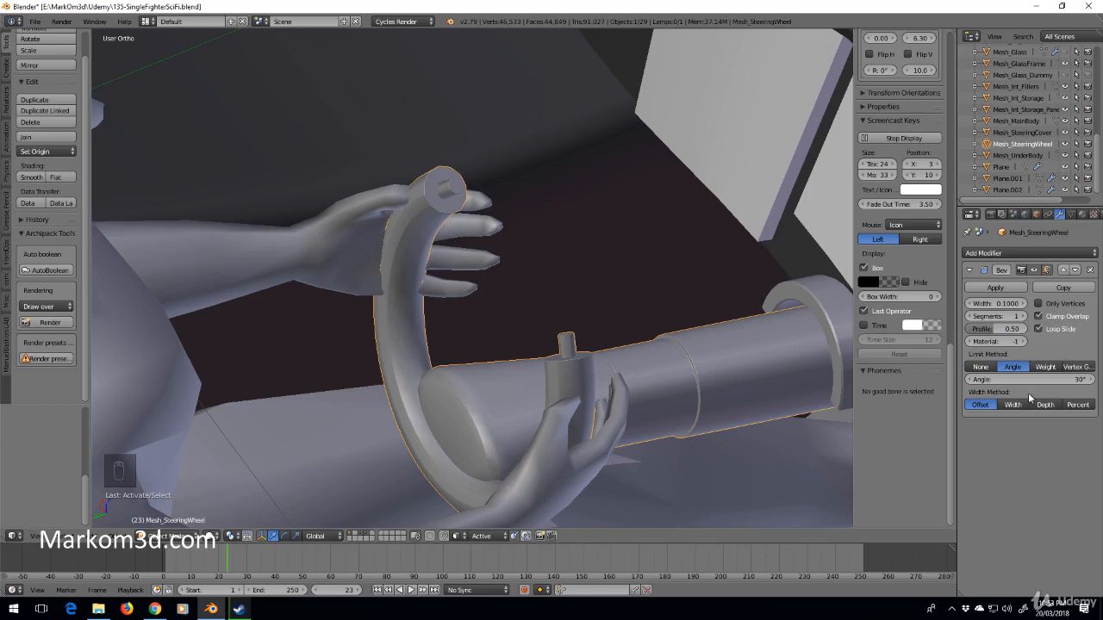
Check the mesh's Auto Smooth setting and compare the grip end's shading with its edit-mode geometry
click(1071, 213)
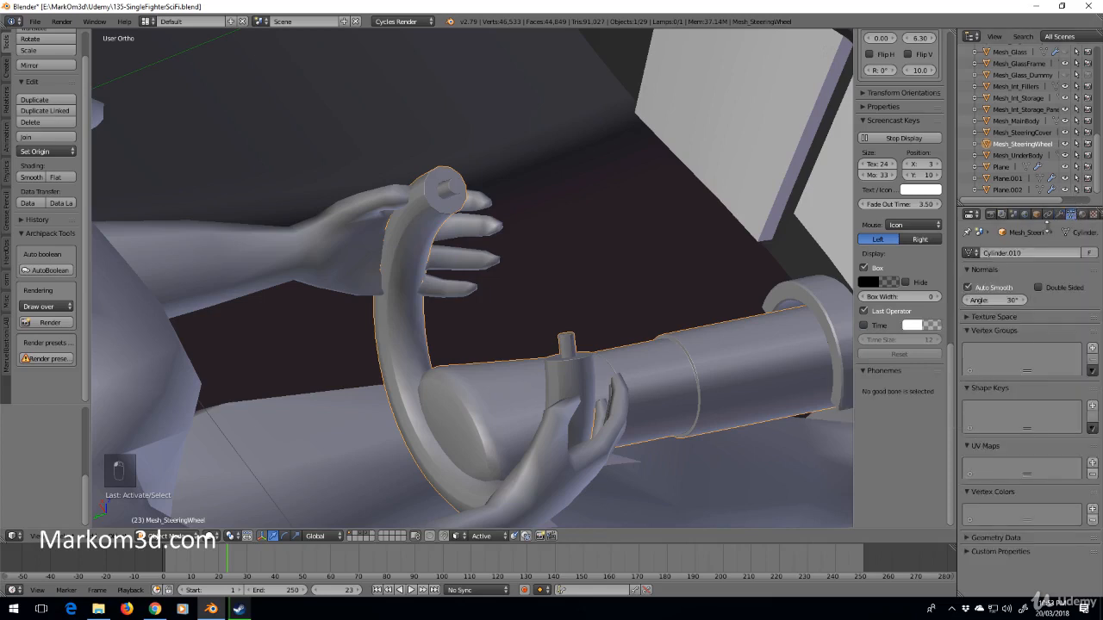
click(968, 287)
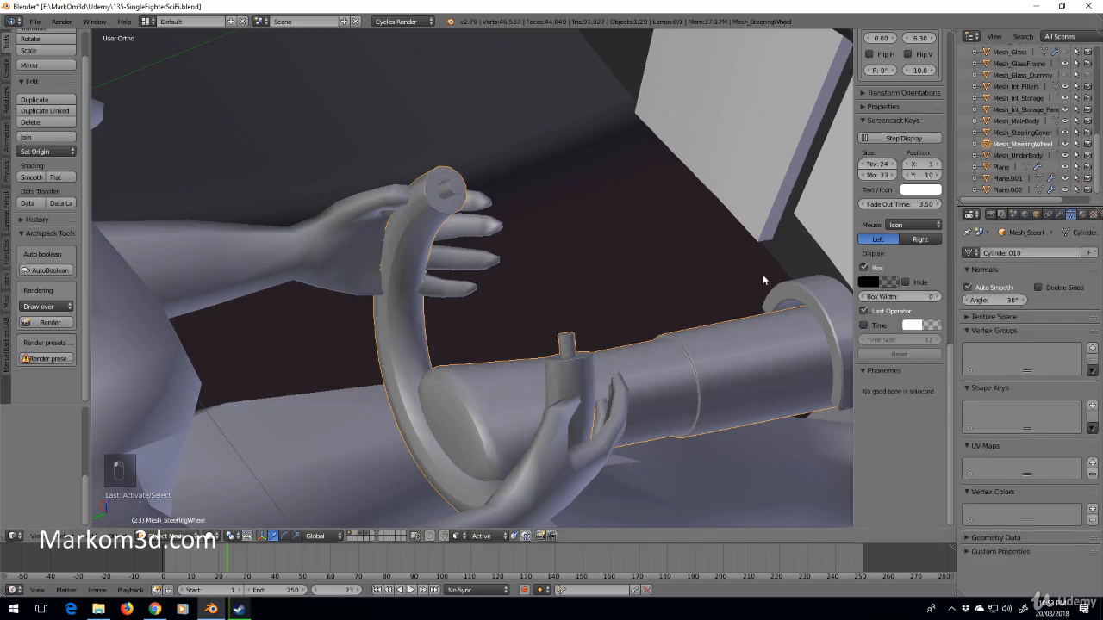
scroll(475, 176, up, 3)
scroll(512, 259, up, 2)
scroll(512, 257, up, 2)
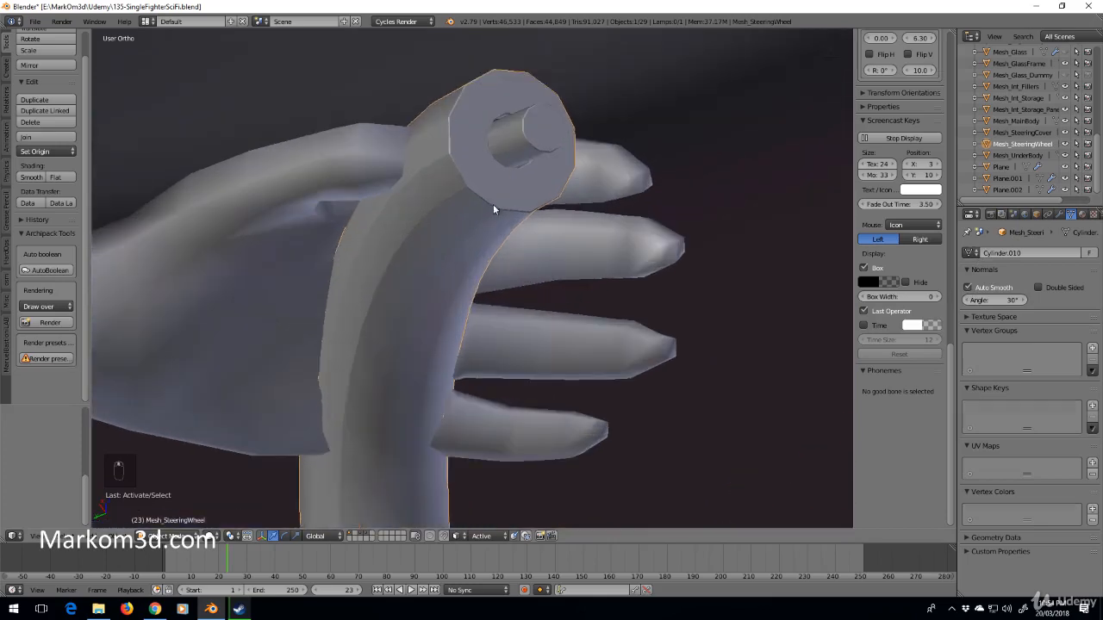
right_click(493, 205)
key(Tab)
key(Tab)
right_click(480, 197)
key(Tab)
right_click(473, 203)
key(Tab)
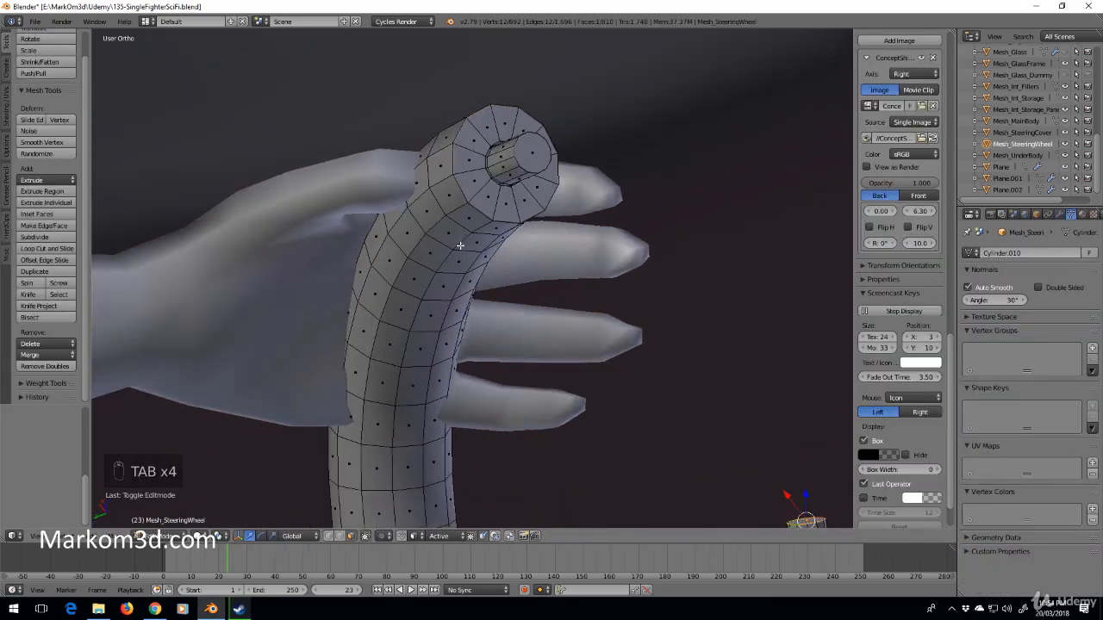
click(1059, 214)
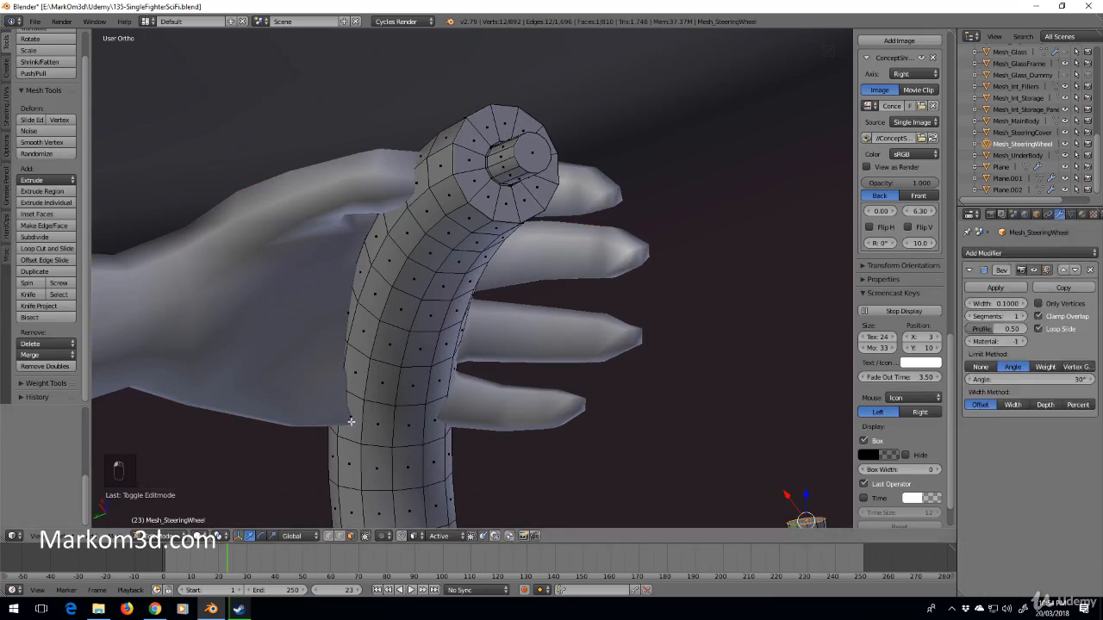
Examine both grip ends and their button stems around the pilot's hands from several angles
scroll(483, 400, down, 3)
middle_drag(490, 397, 628, 197)
key(Tab)
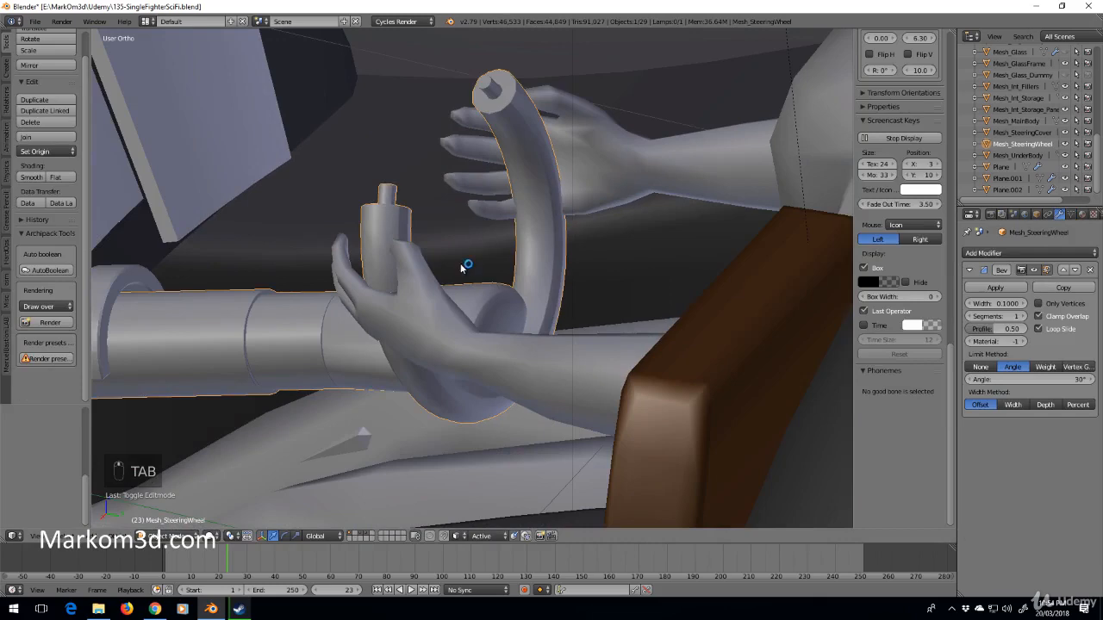
middle_drag(460, 263, 438, 300)
middle_drag(555, 86, 440, 330)
scroll(653, 306, down, 5)
scroll(441, 330, up, 6)
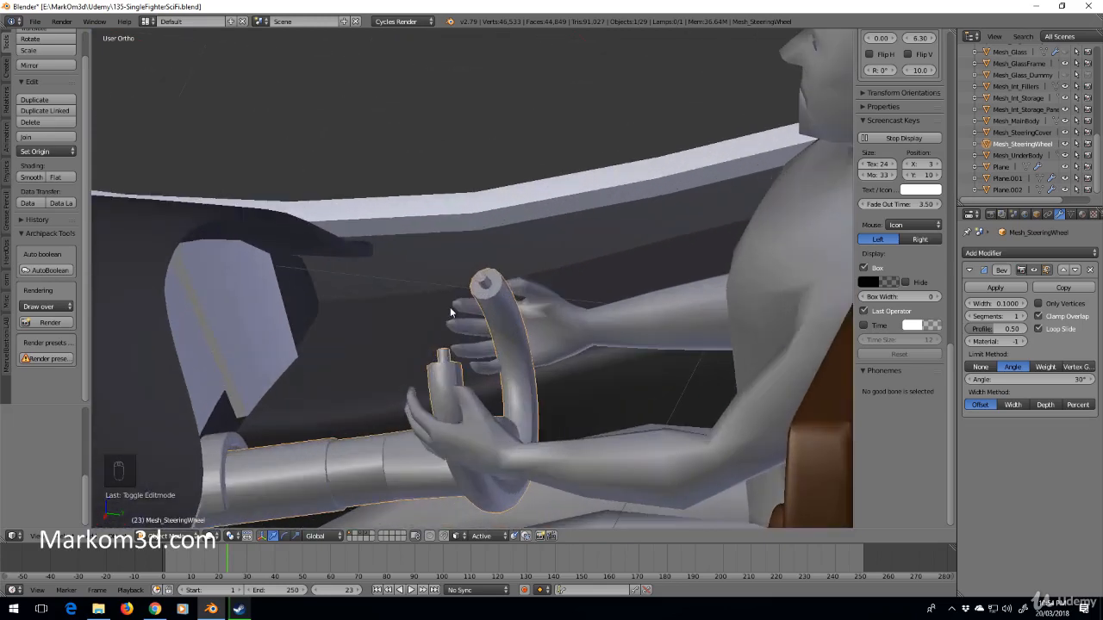
middle_drag(471, 308, 595, 279)
scroll(549, 290, up, 3)
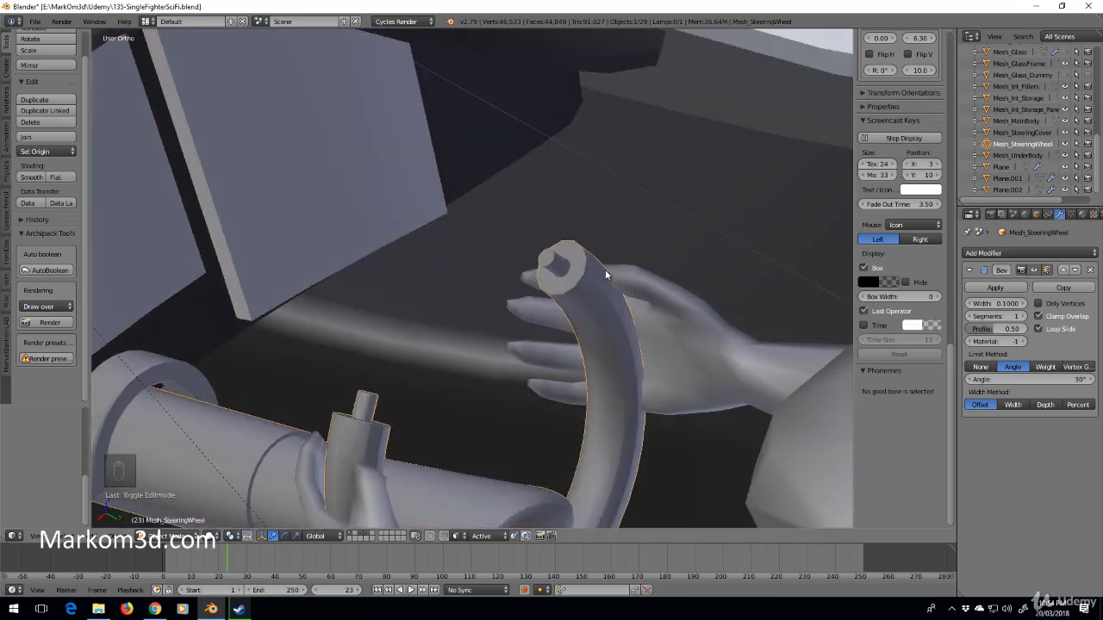
middle_drag(549, 287, 613, 288)
scroll(613, 288, up, 2)
Undo the button stem, groove and ring inset on the second grip's end cap
key(Tab)
right_click(607, 287)
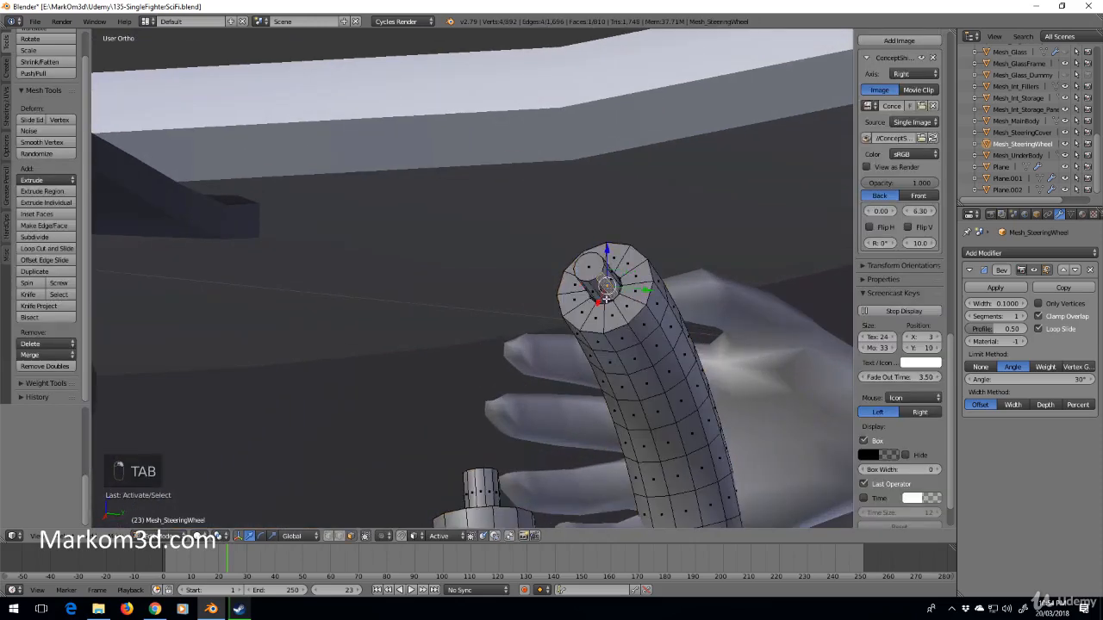
scroll(607, 288, up, 5)
key(ctrl+z)
key(ctrl+z)
key(ctrl+z)
key(ctrl+z)
key(ctrl+z)
key(ctrl+z)
key(ctrl+z)
key(ctrl+z)
key(ctrl+z)
key(ctrl+z)
key(ctrl+z)
key(ctrl+z)
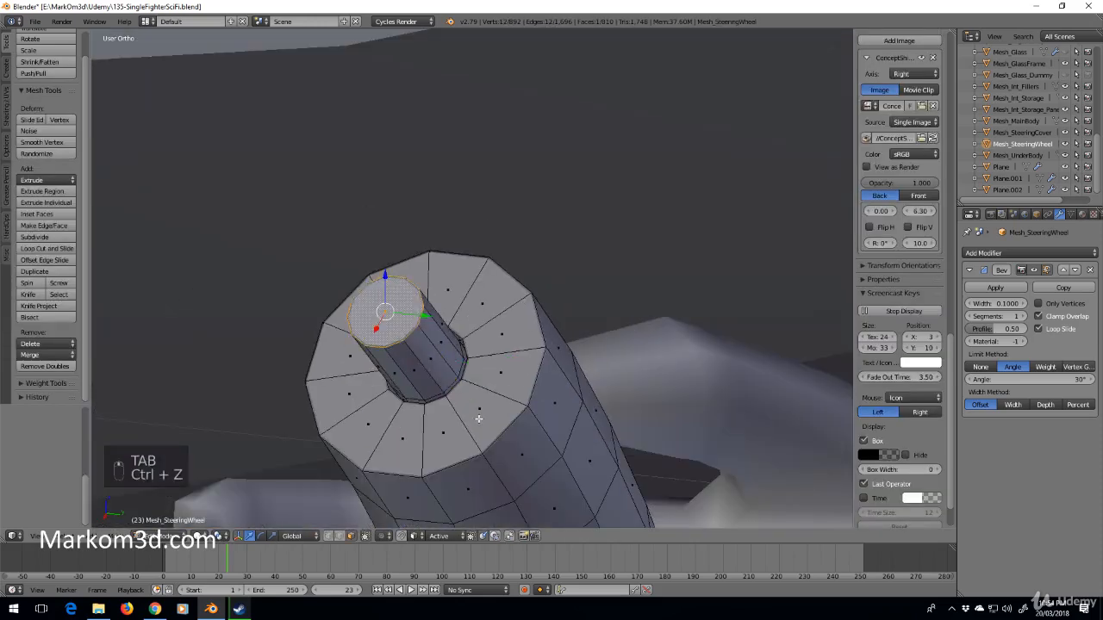
key(ctrl+z)
key(ctrl+z)
key(ctrl+z)
key(ctrl+z)
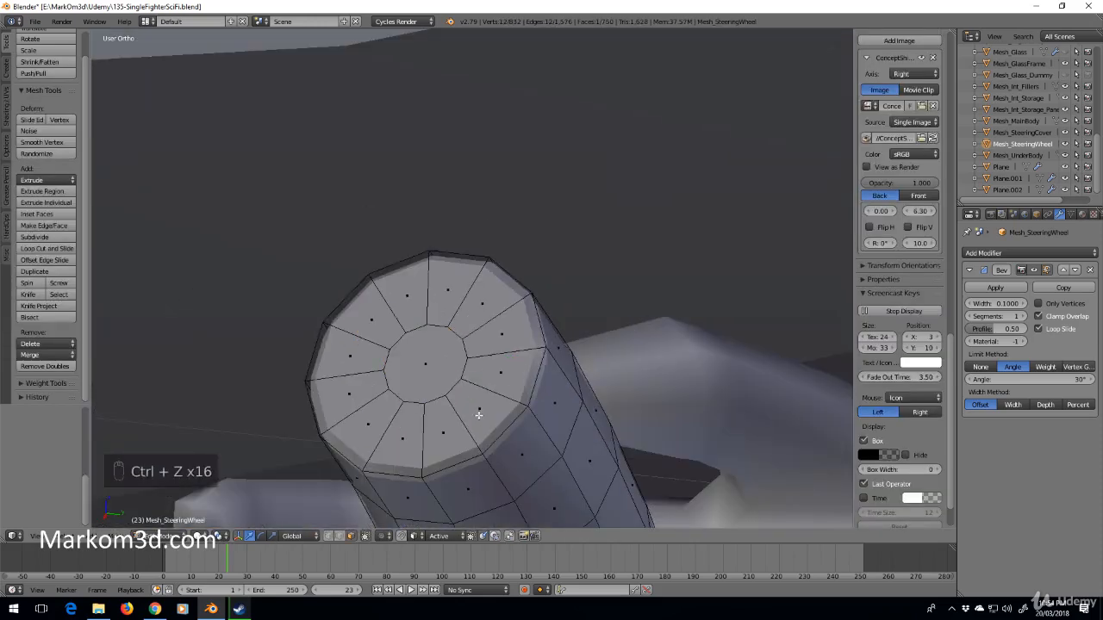
Undo the button stem, groove and ring inset on the first grip's end cap as well
scroll(478, 414, down, 7)
middle_drag(497, 386, 318, 398)
key(ctrl+z)
key(ctrl+z)
key(ctrl+z)
key(ctrl+z)
key(ctrl+z)
key(ctrl+z)
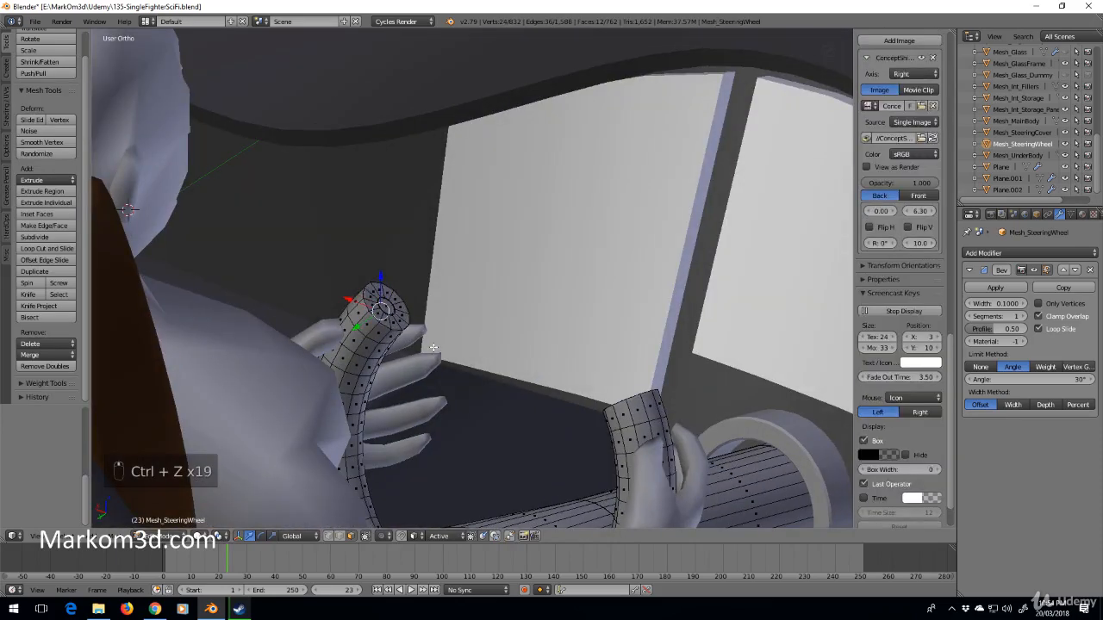
key(ctrl+z)
key(ctrl+z)
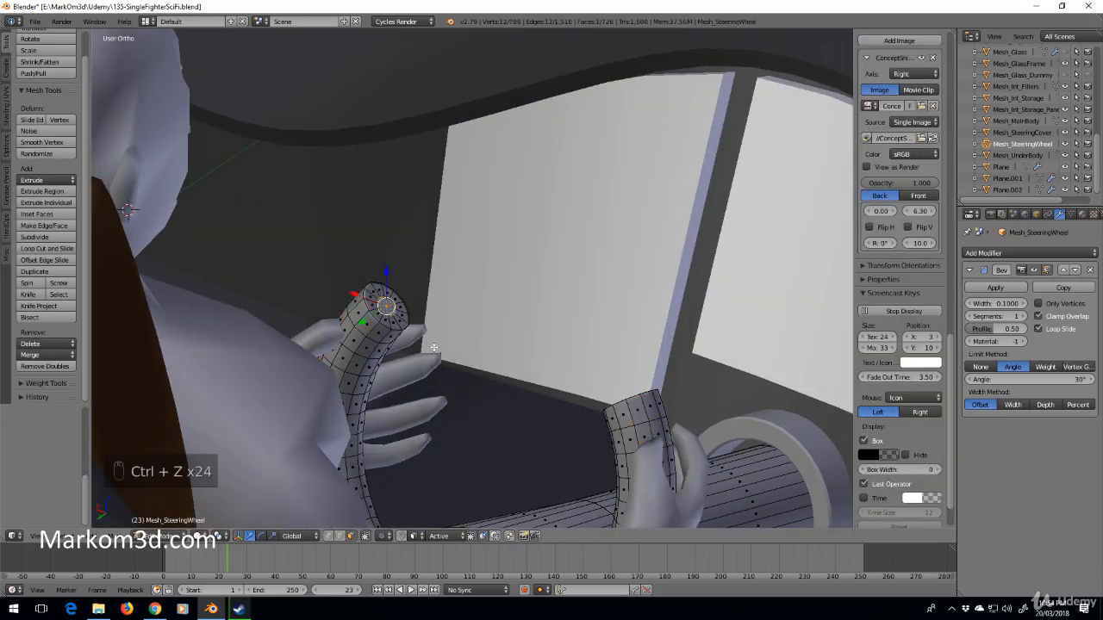
Return to object mode and save the scene over the existing file 135-SingleFighterSciFi.blend
key(Tab)
scroll(434, 348, up, 4)
scroll(457, 349, down, 7)
middle_drag(465, 348, 585, 318)
scroll(588, 326, down, 4)
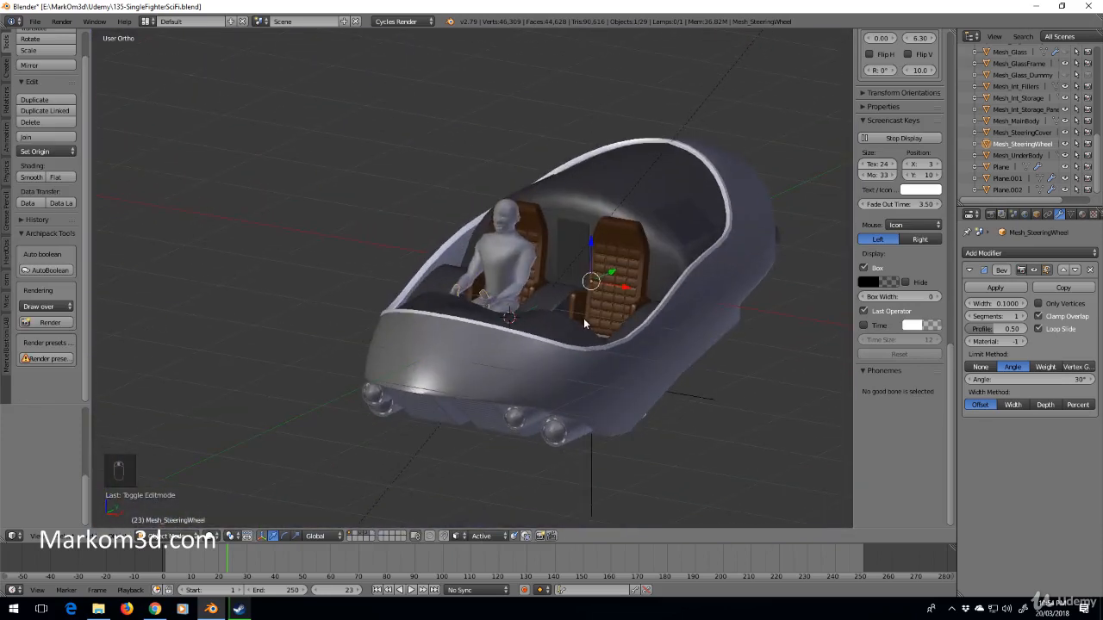
key(ctrl+s)
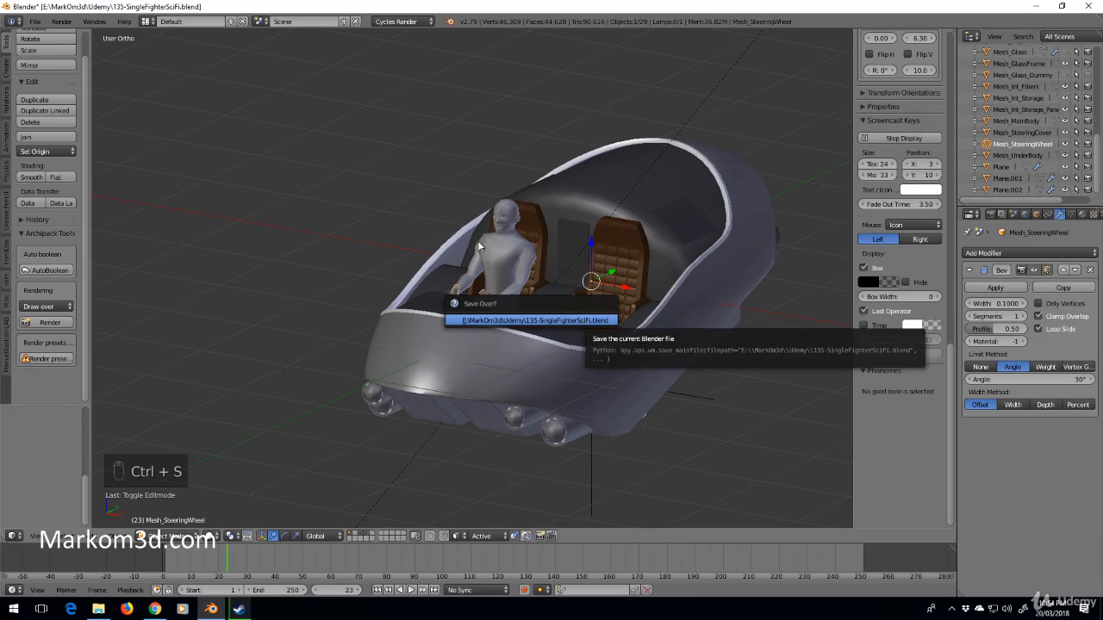